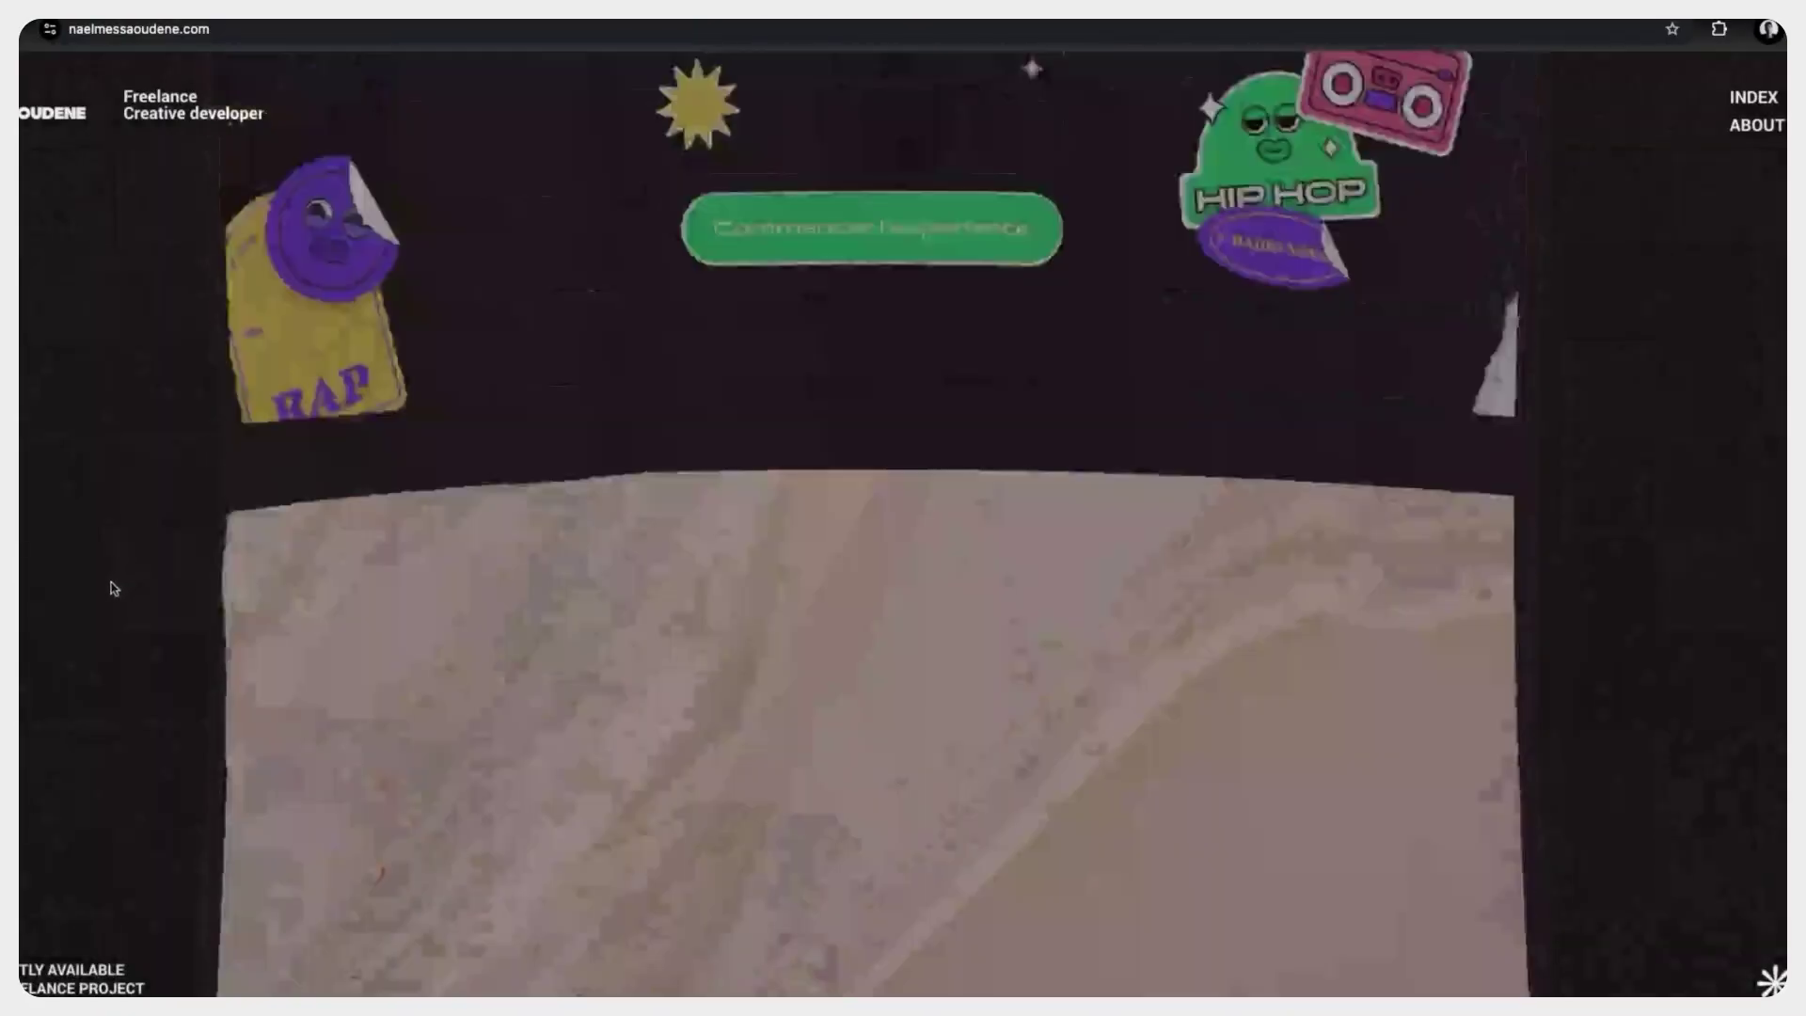
# - Scroll the unicorn.studio landing page's example sites, then back up to the hero section
pyautogui.scroll(-5, 111, 596)
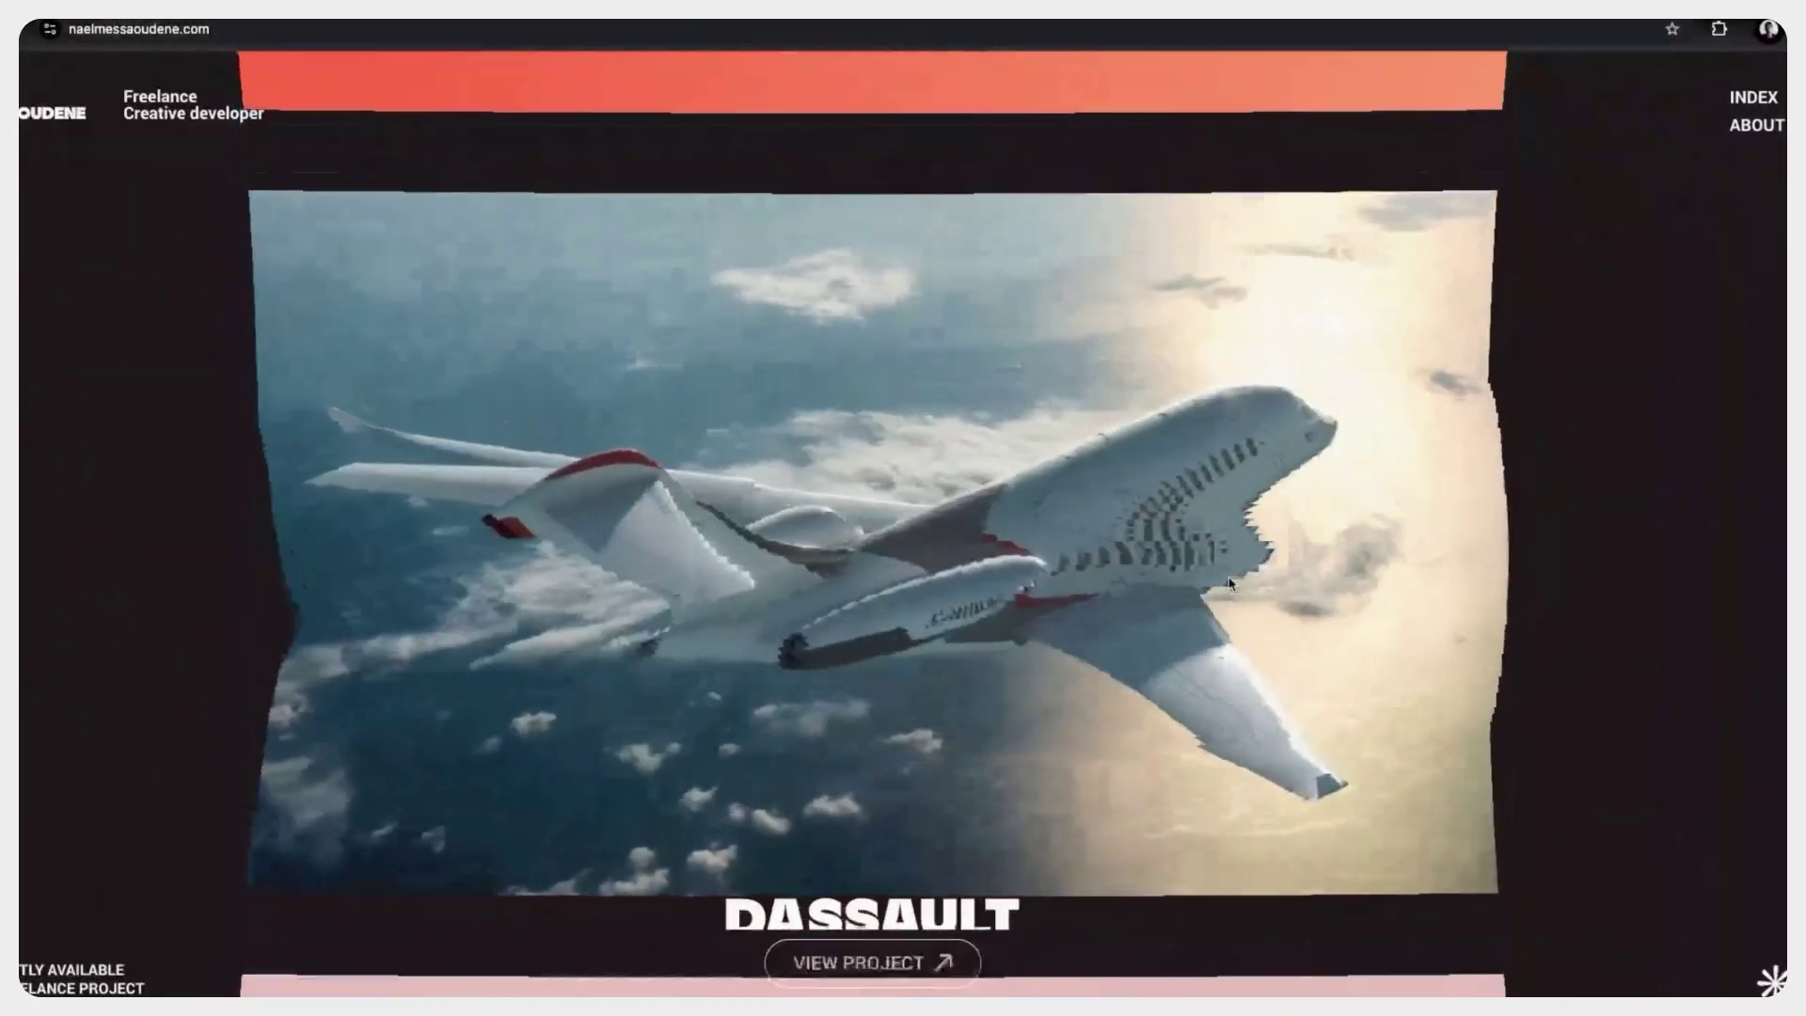
pyautogui.scroll(-6, 1229, 584)
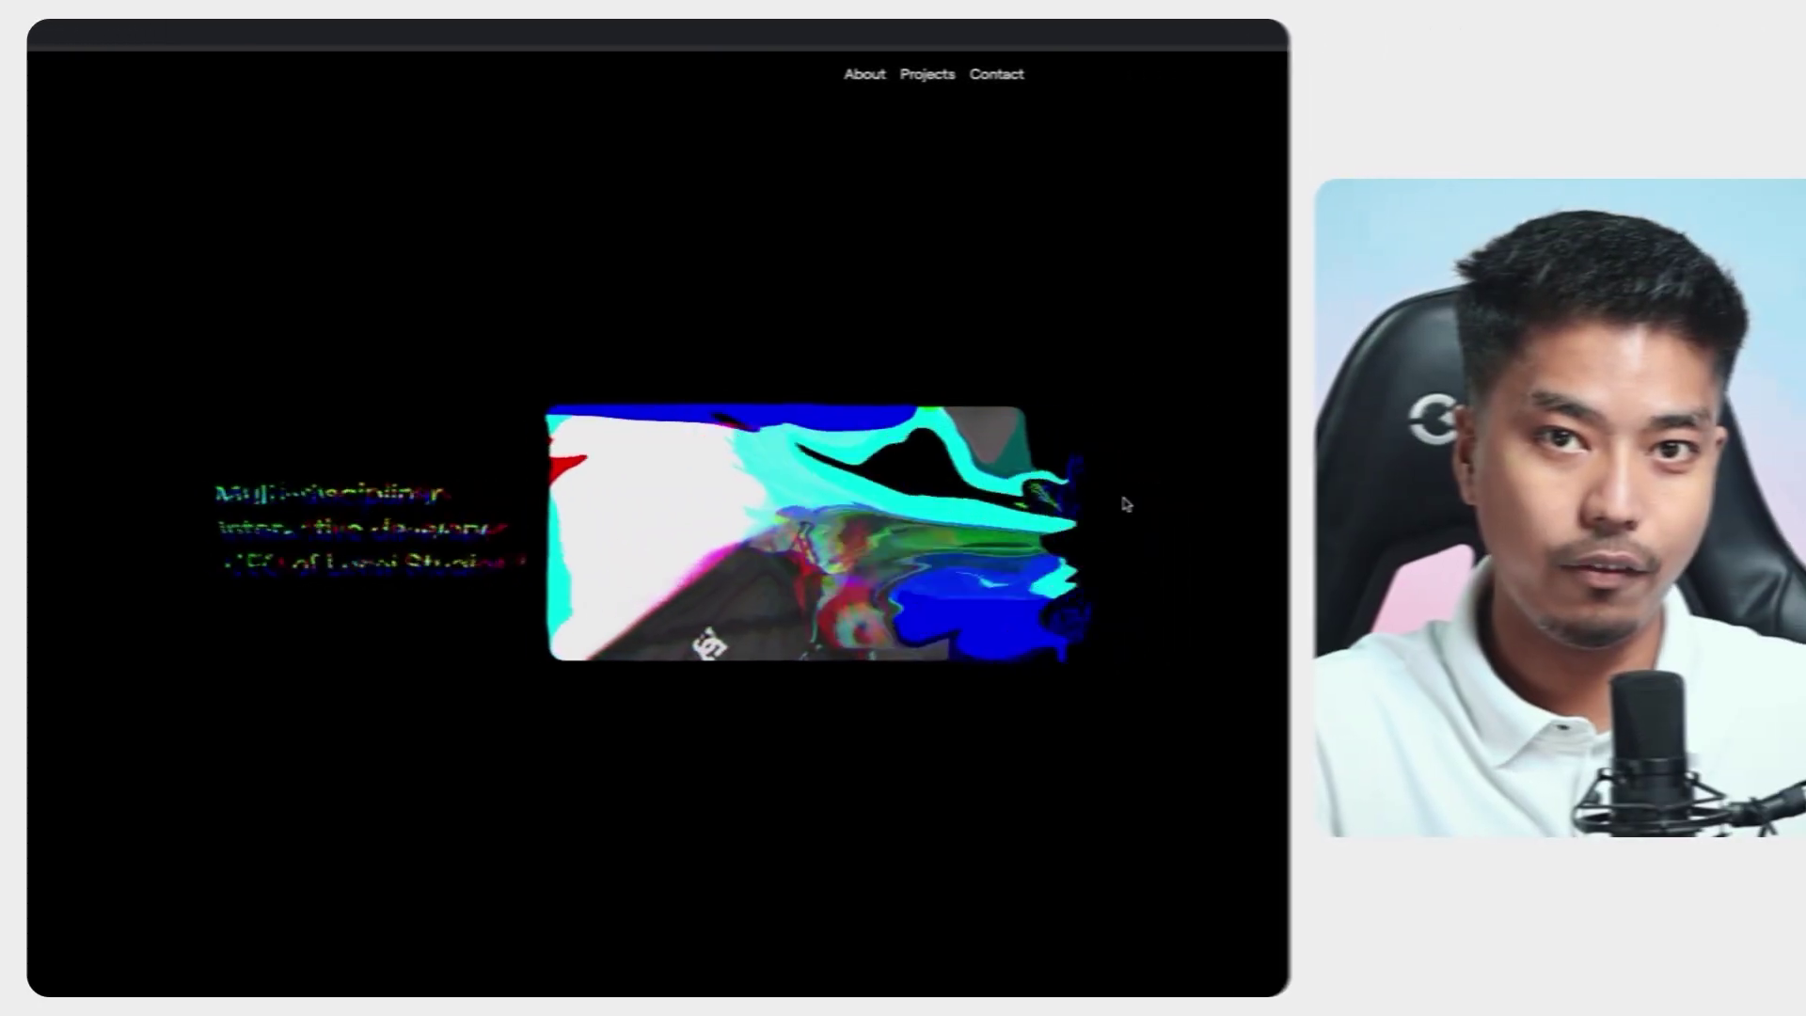
pyautogui.scroll(-10, 880, 461)
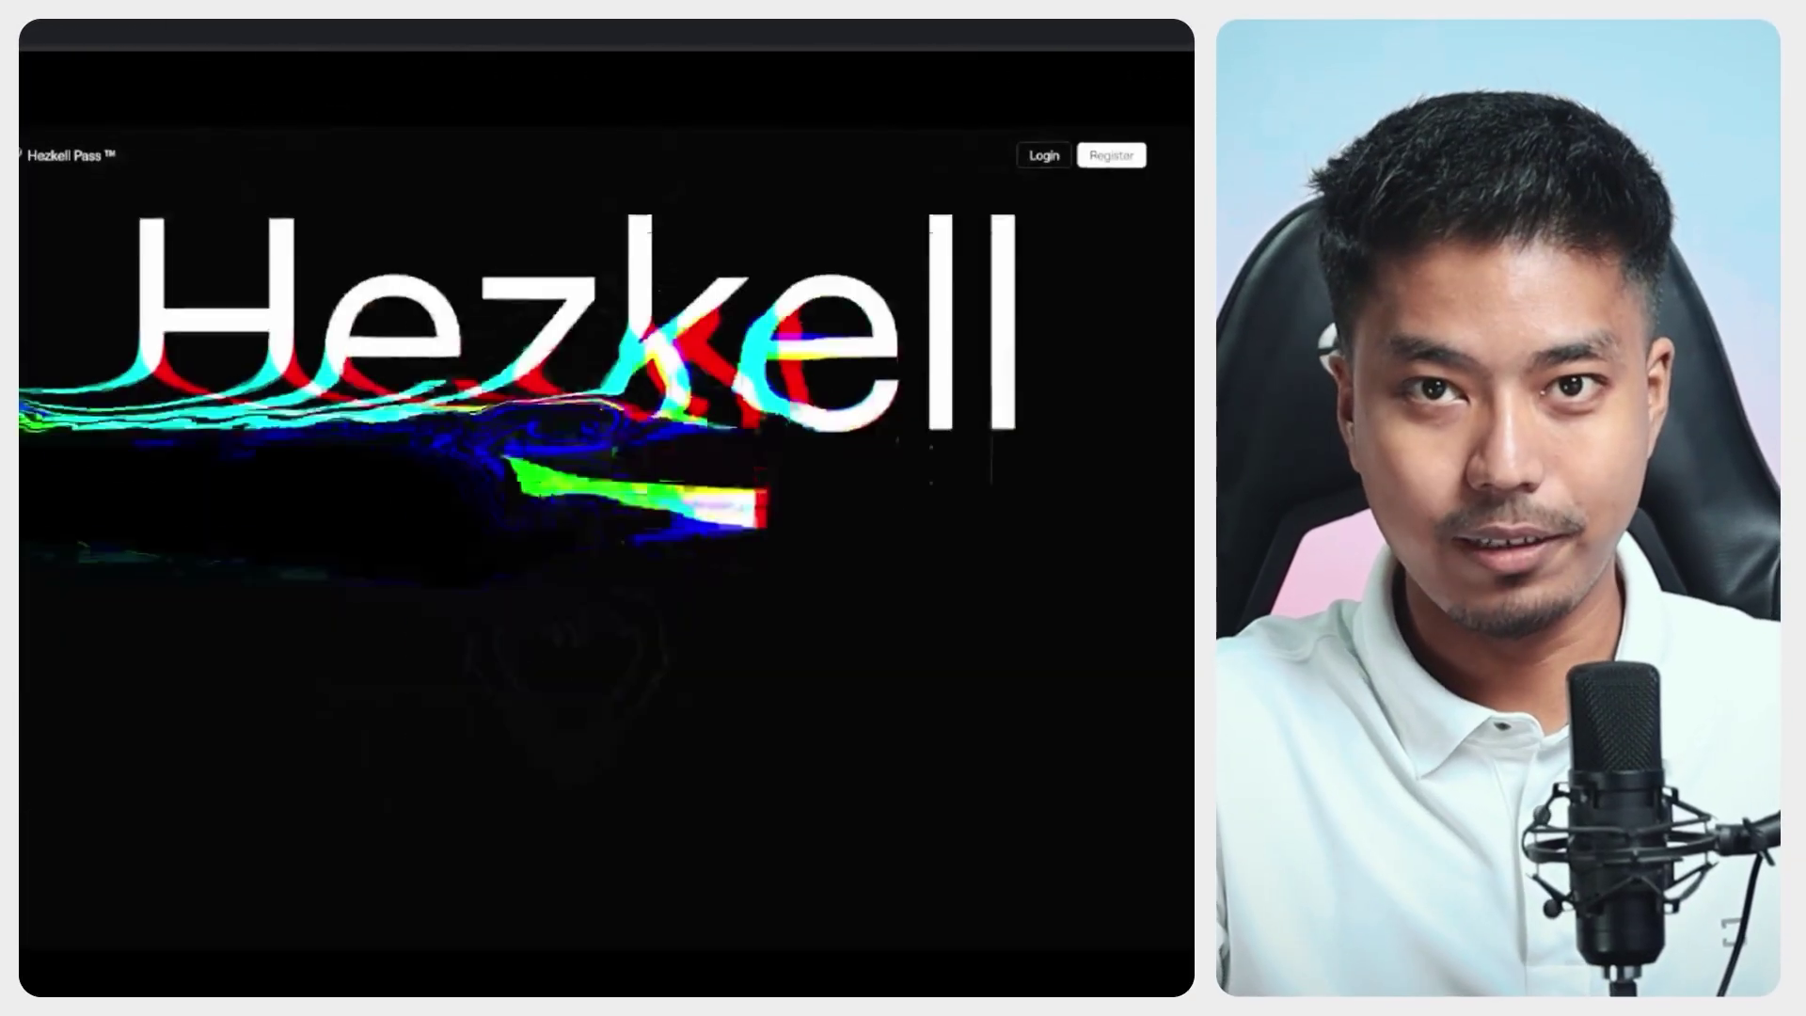
pyautogui.scroll(-10, 407, 476)
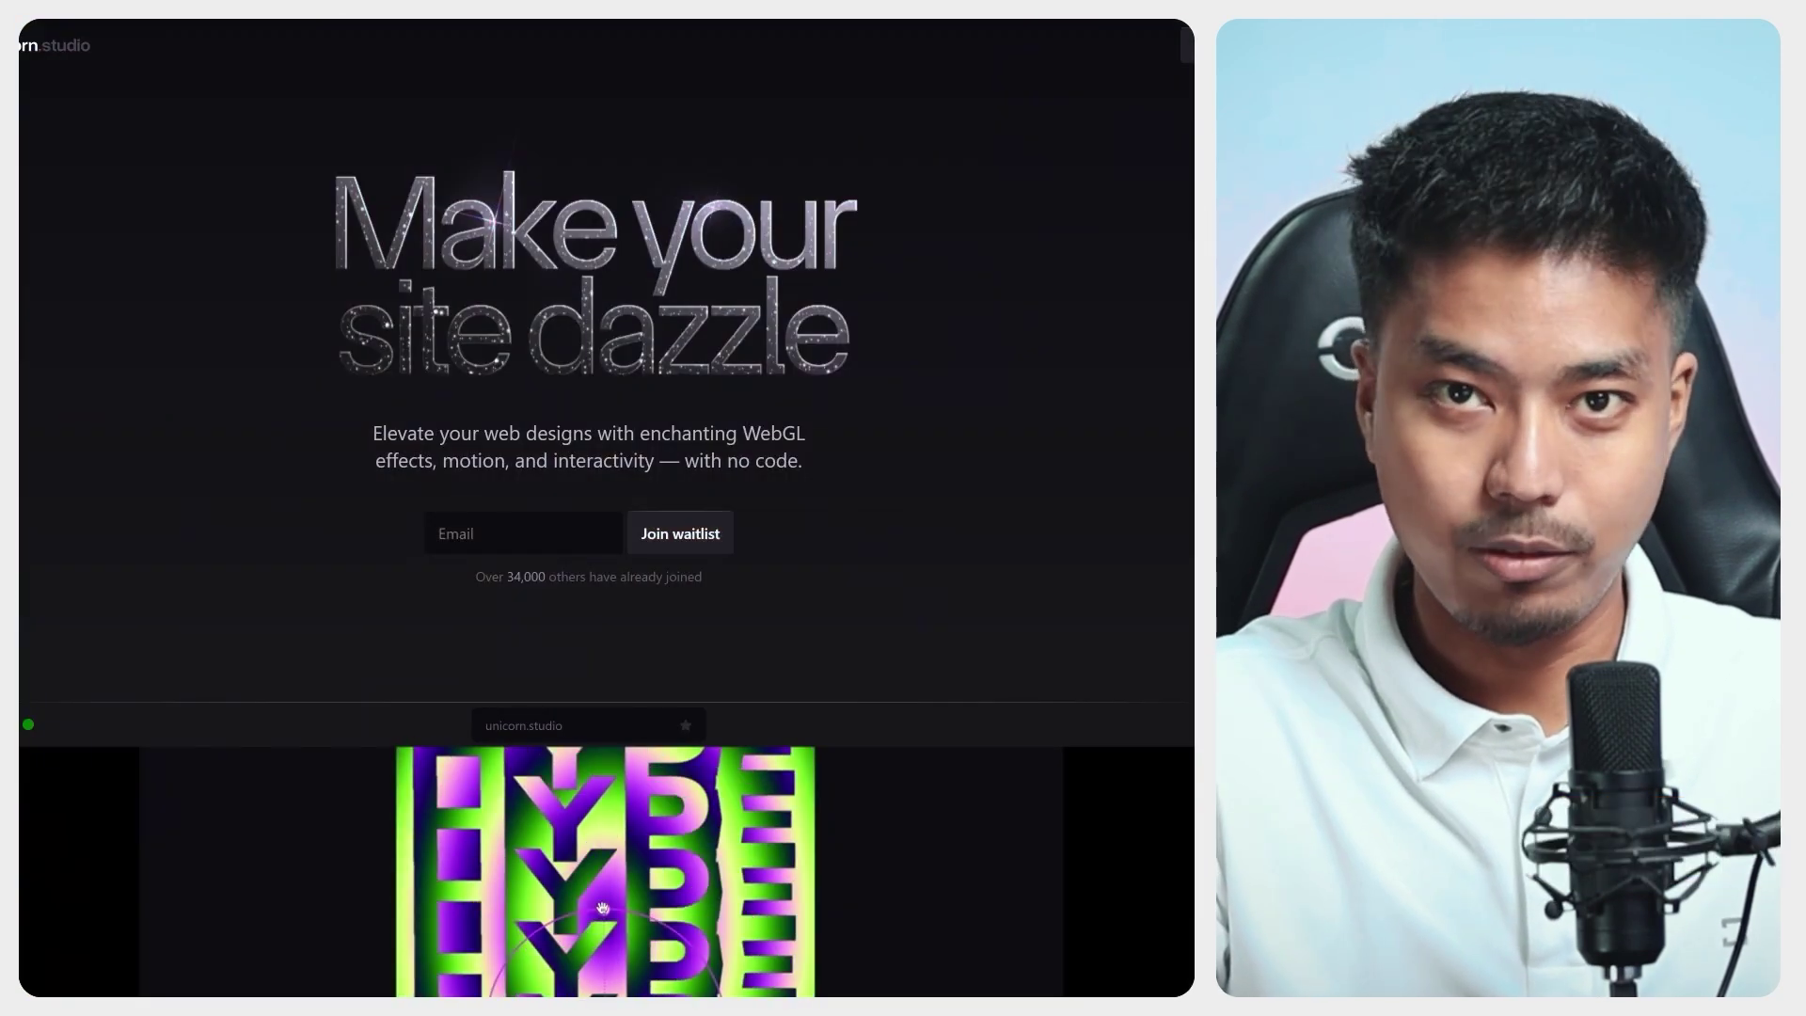
pyautogui.scroll(-4, 607, 508)
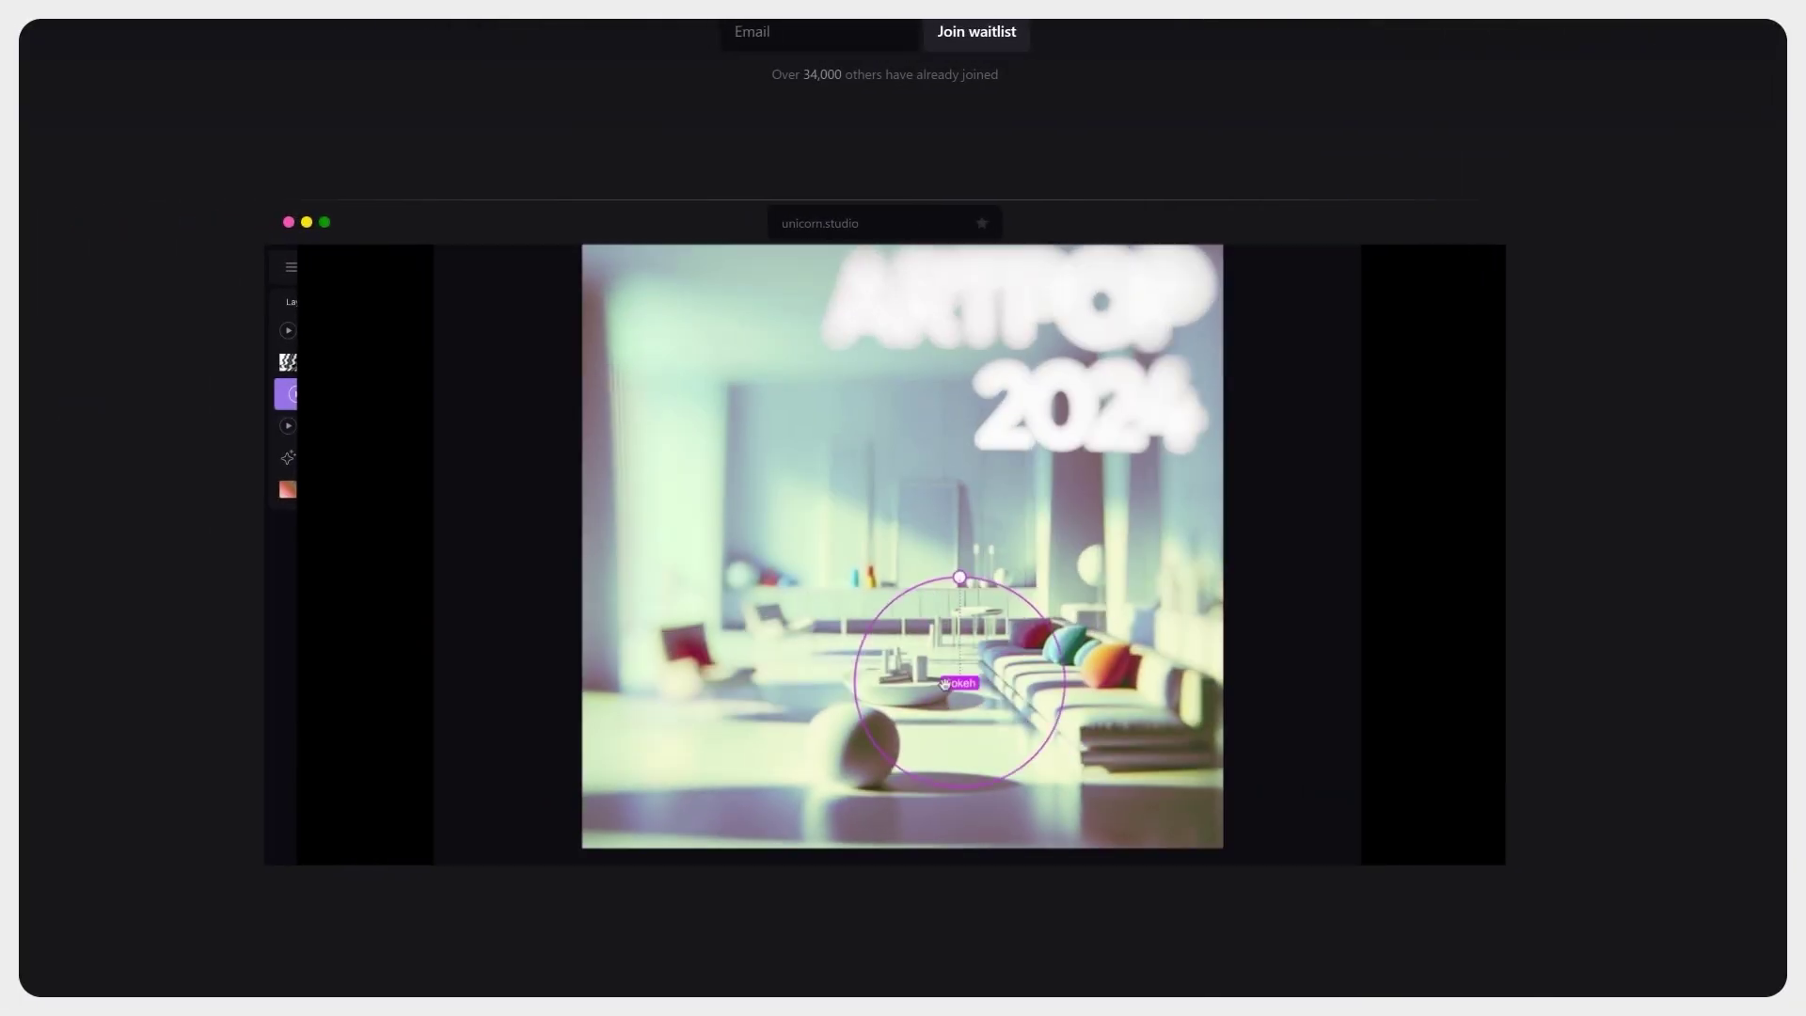
pyautogui.scroll(-10, 903, 508)
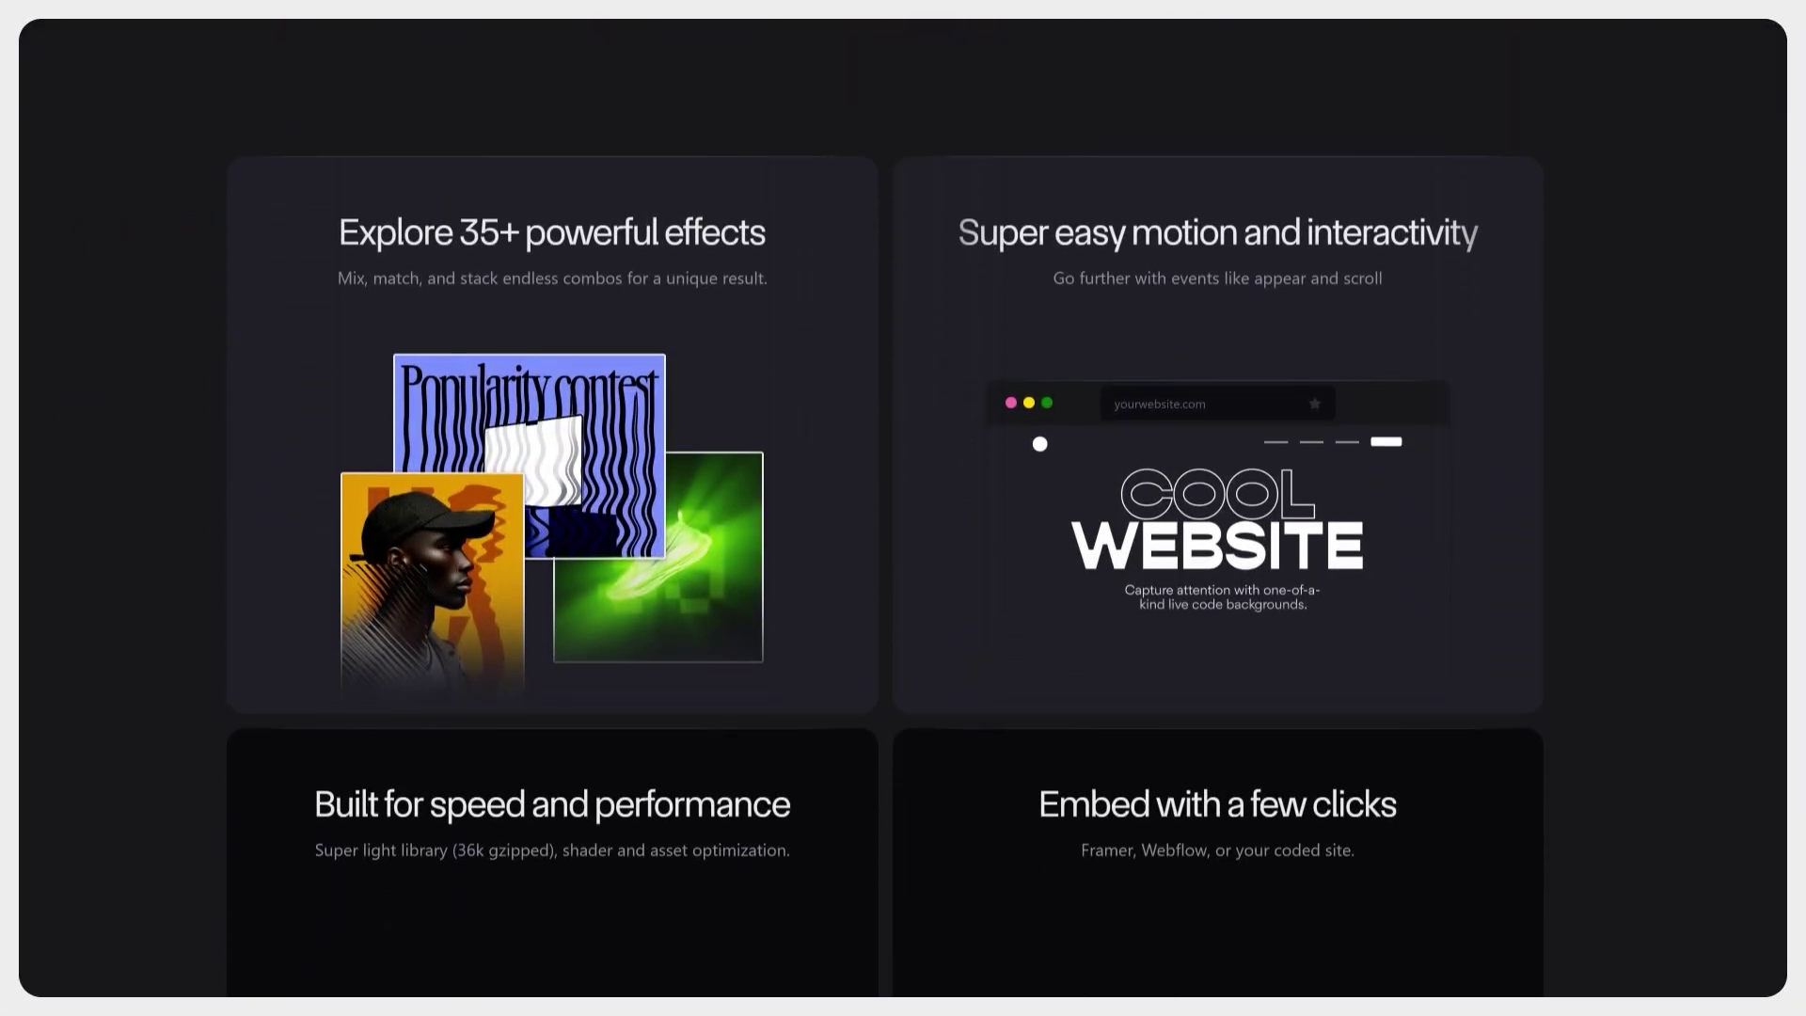
pyautogui.scroll(15, 903, 508)
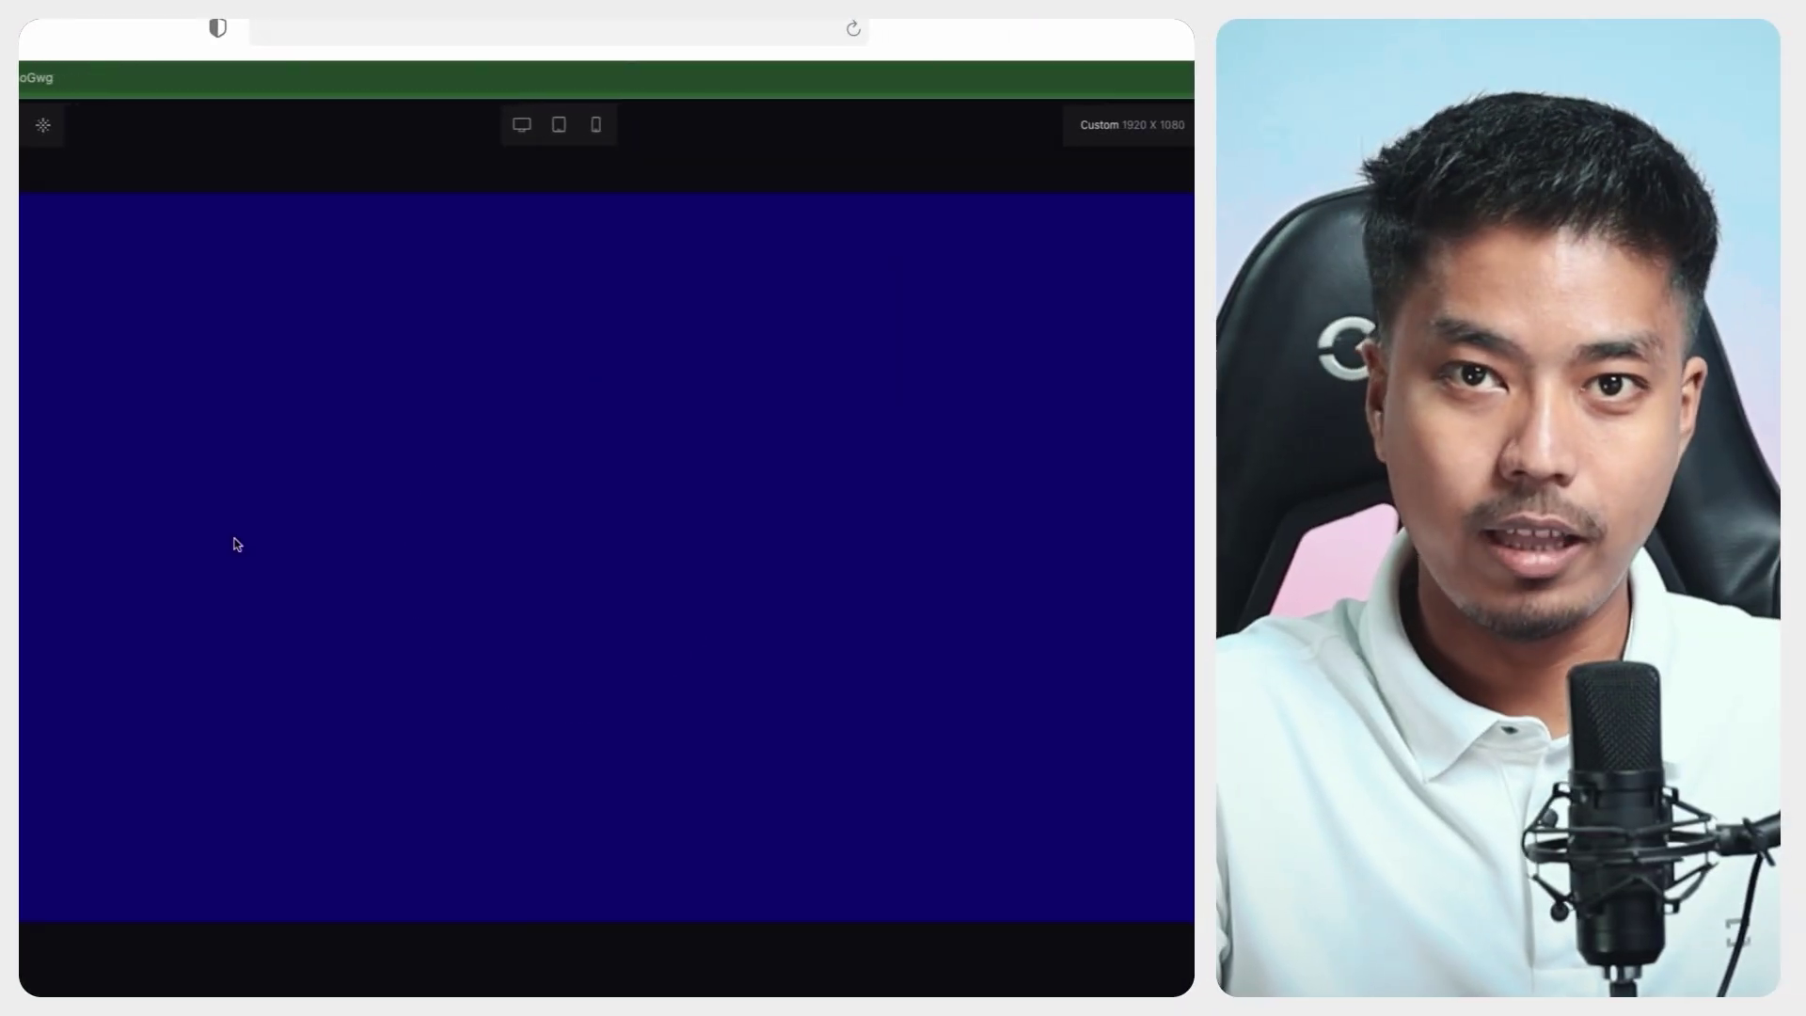
# - Add a HOVER text layer in Webflow, enlarge it and move it toward the left
pyautogui.click(237, 544)
pyautogui.moveTo(443, 545); pyautogui.dragTo(988, 725)
pyautogui.moveTo(568, 656); pyautogui.dragTo(484, 605)
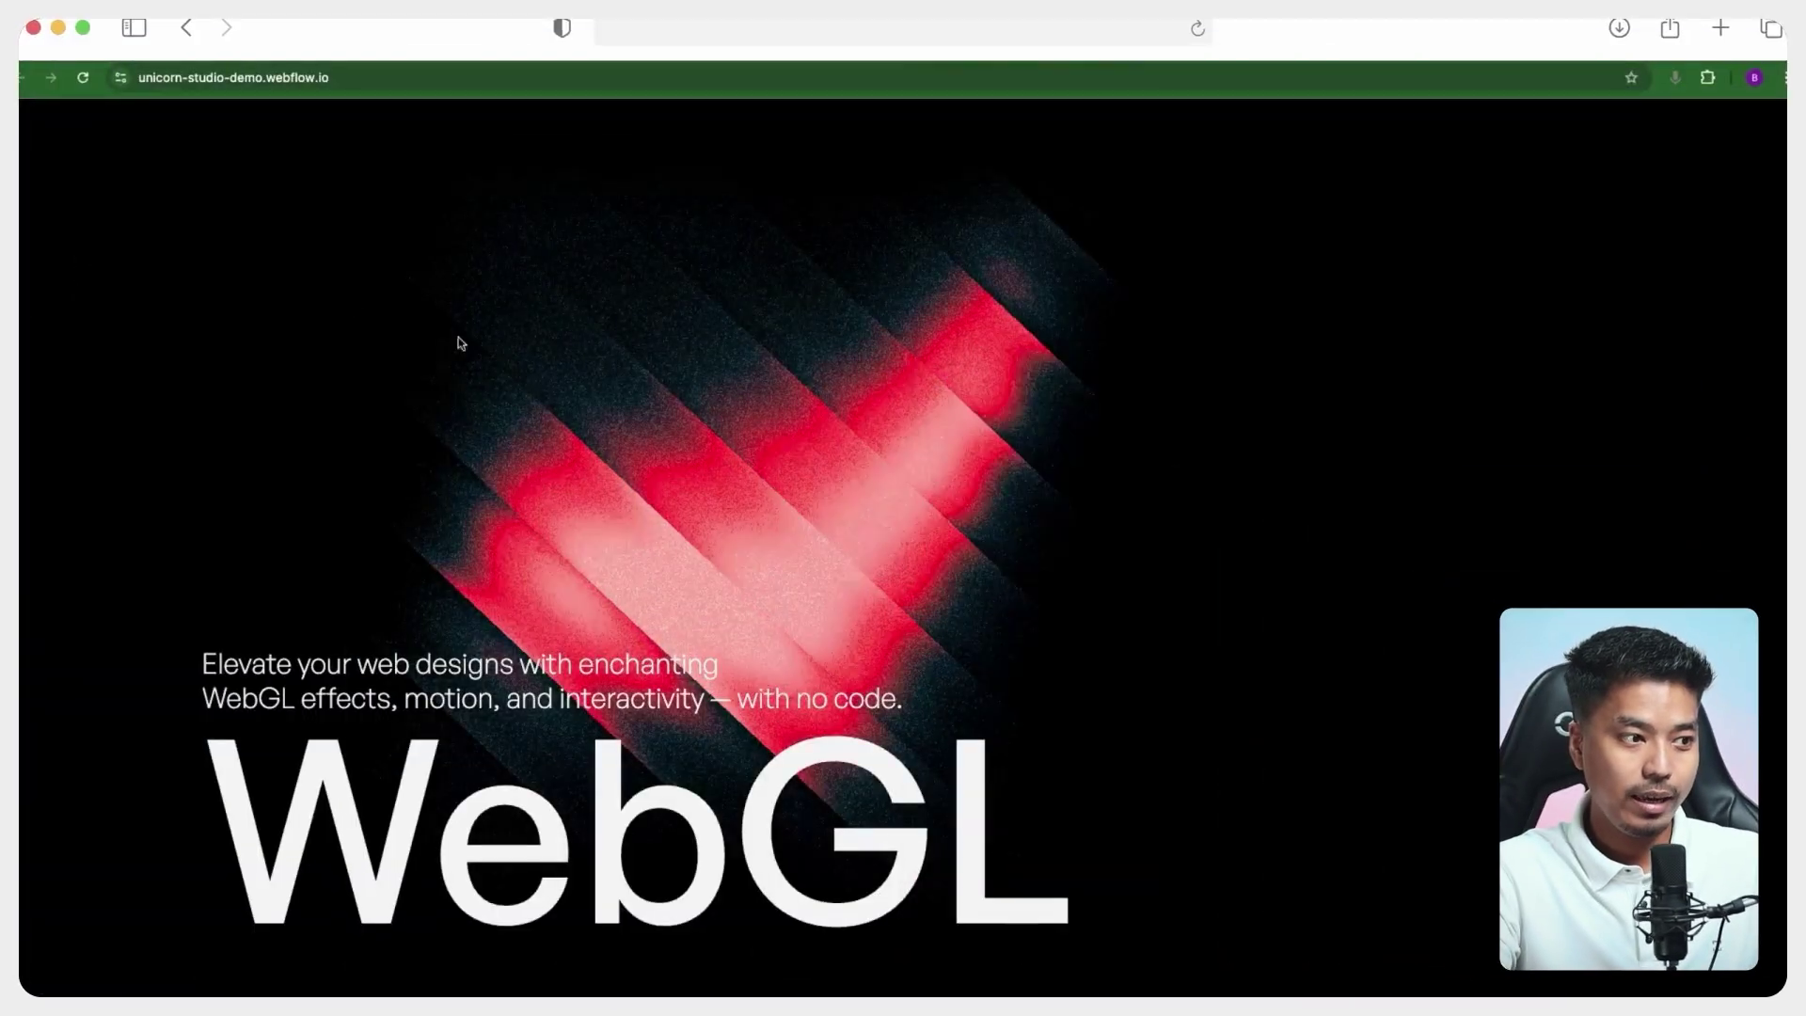
# - Scroll the published webflow.io page to view the WebGL hero and animated image section
pyautogui.scroll(-3, 891, 518)
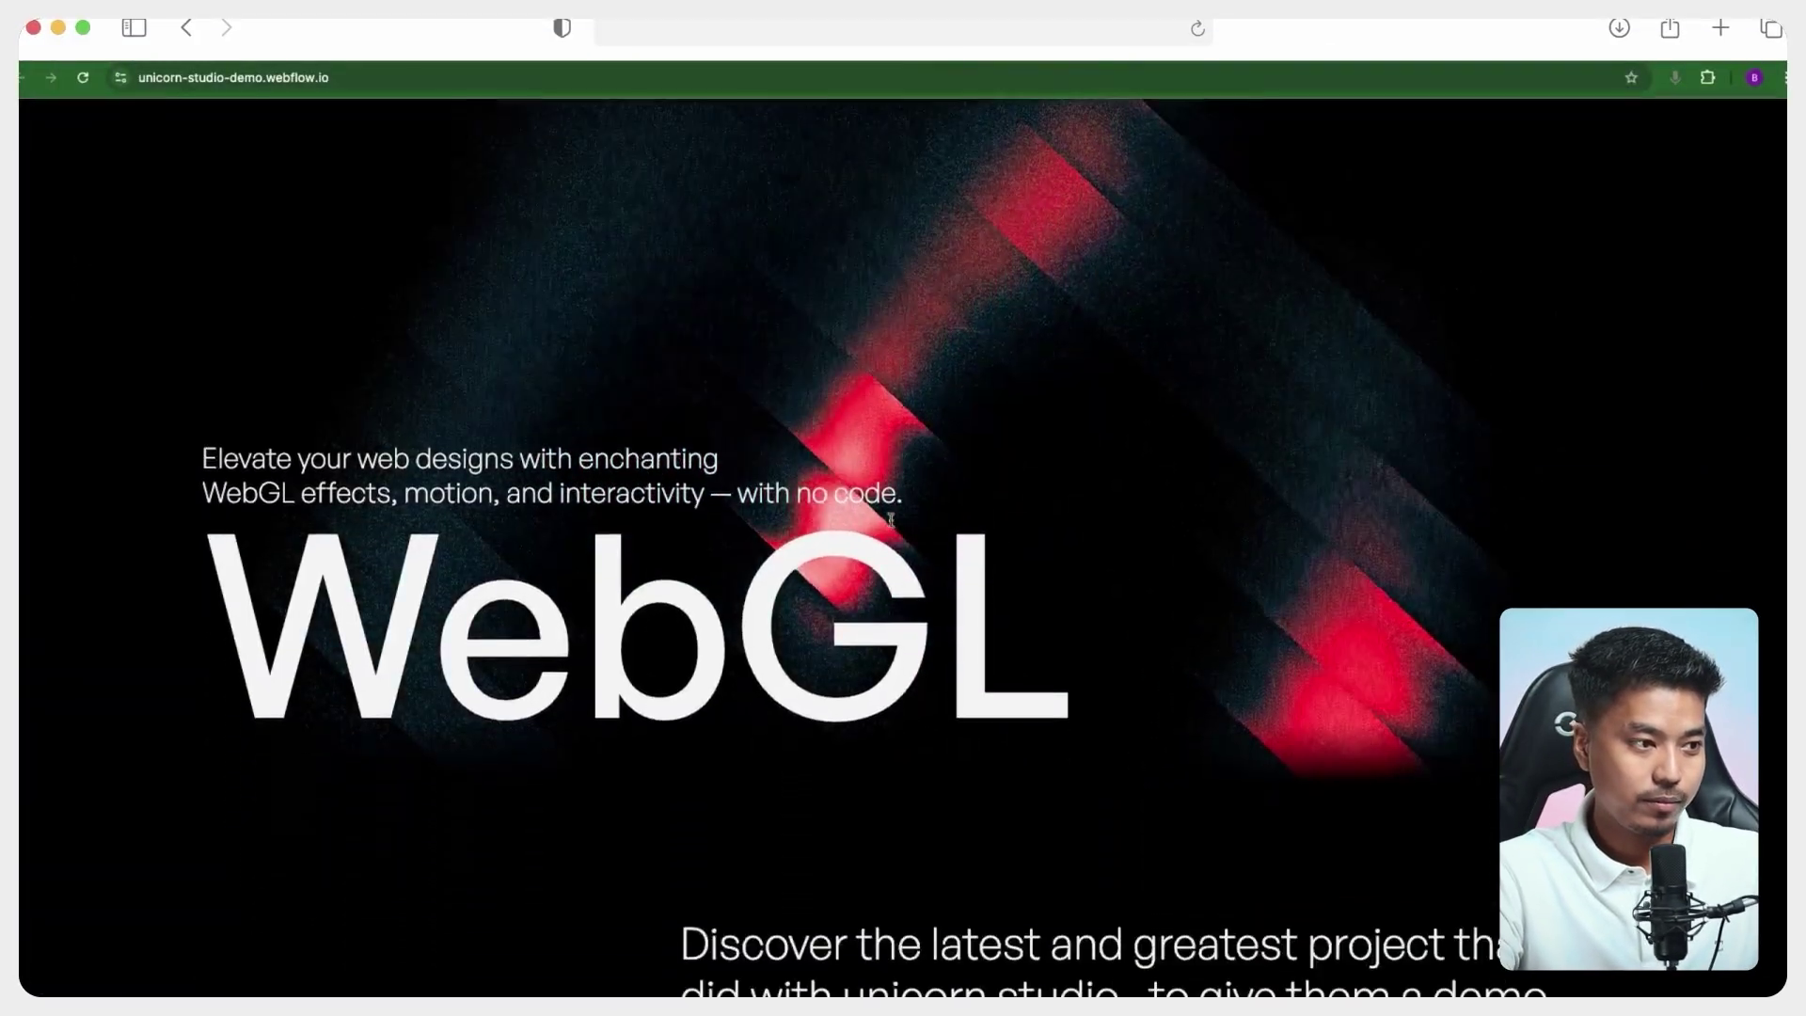
pyautogui.scroll(-8, 891, 518)
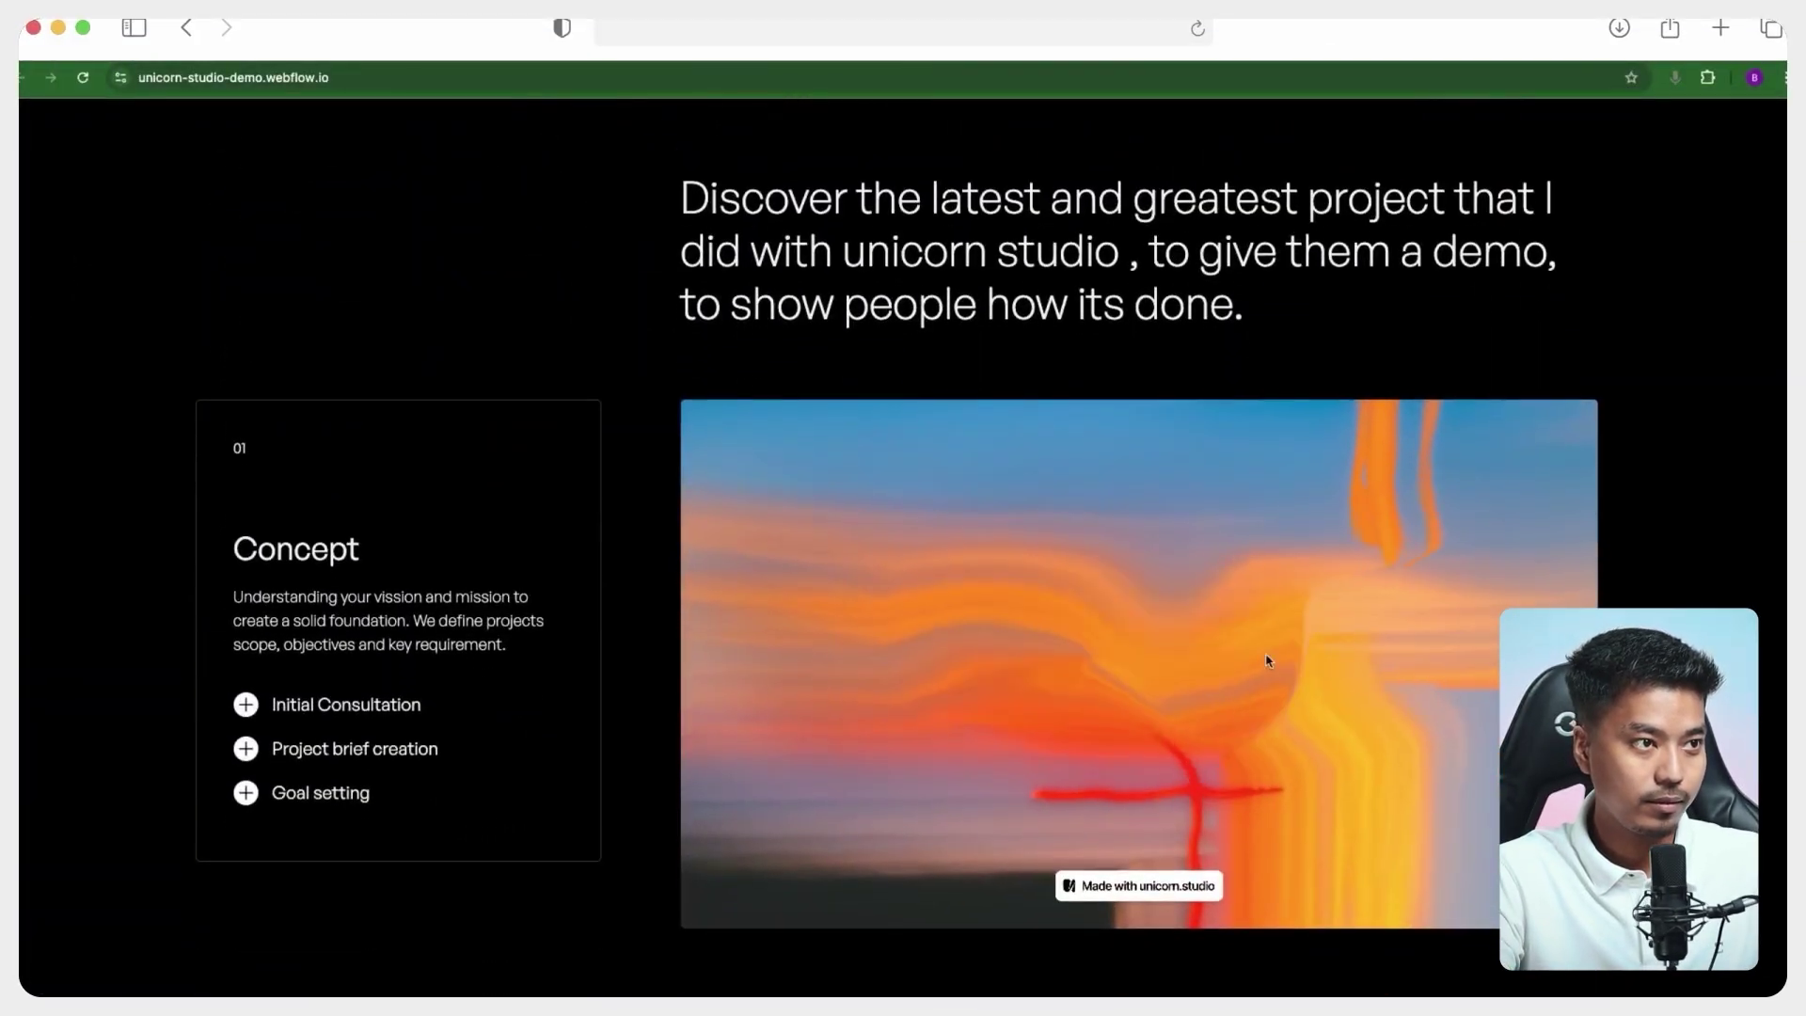
pyautogui.scroll(-8, 1268, 661)
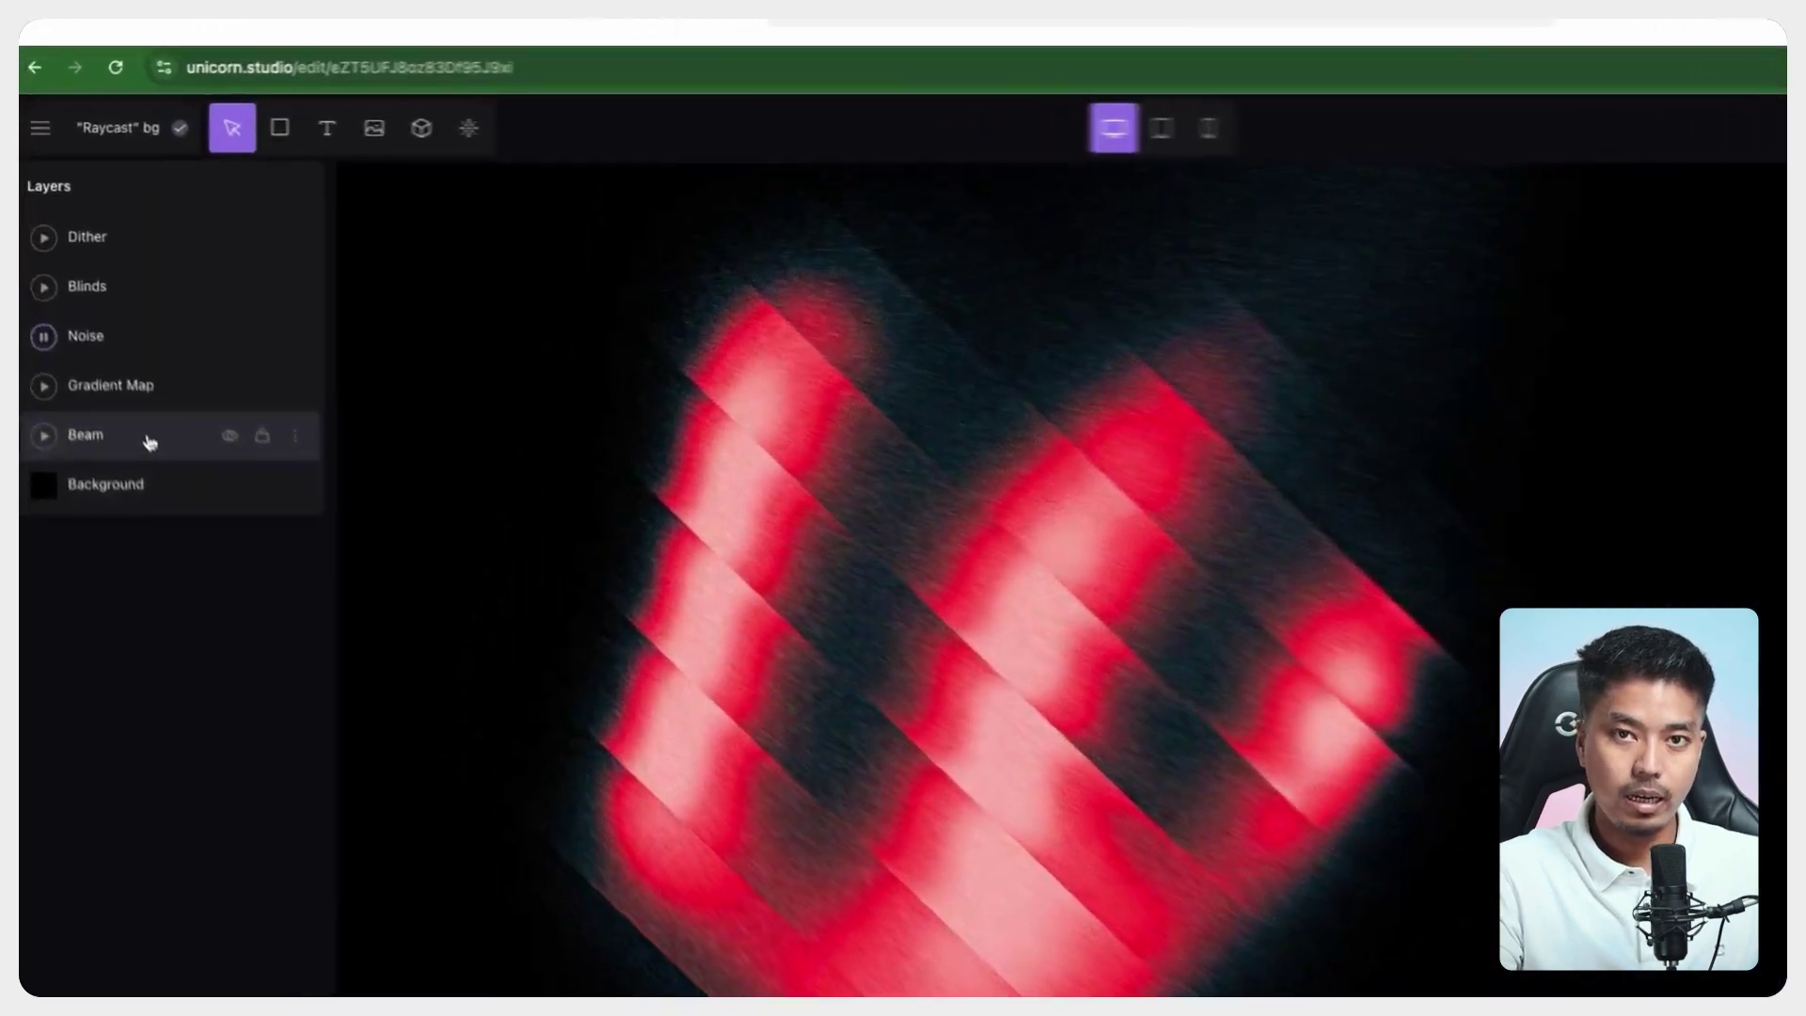
# - Inspect the Beam, Noise and Blinds layers and move Gradient Map below Noise
pyautogui.click(106, 366)
pyautogui.click(113, 299)
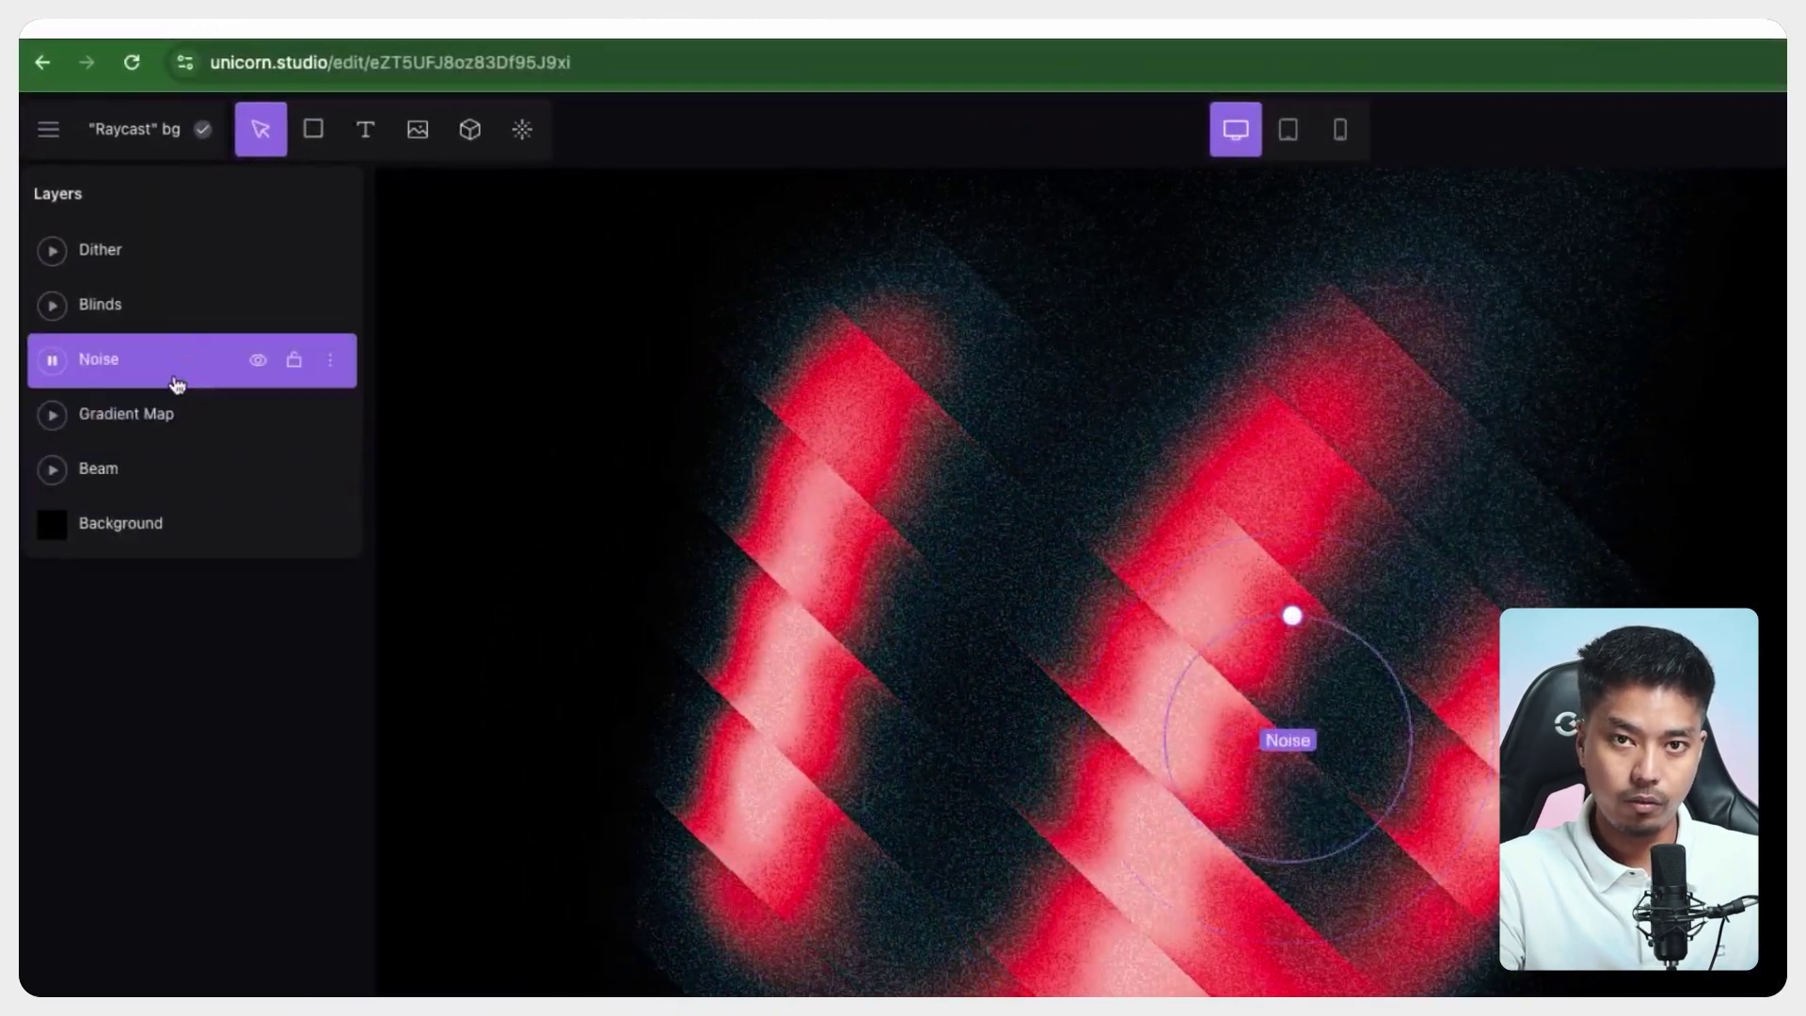
pyautogui.click(185, 323)
pyautogui.moveTo(178, 420); pyautogui.dragTo(194, 379)
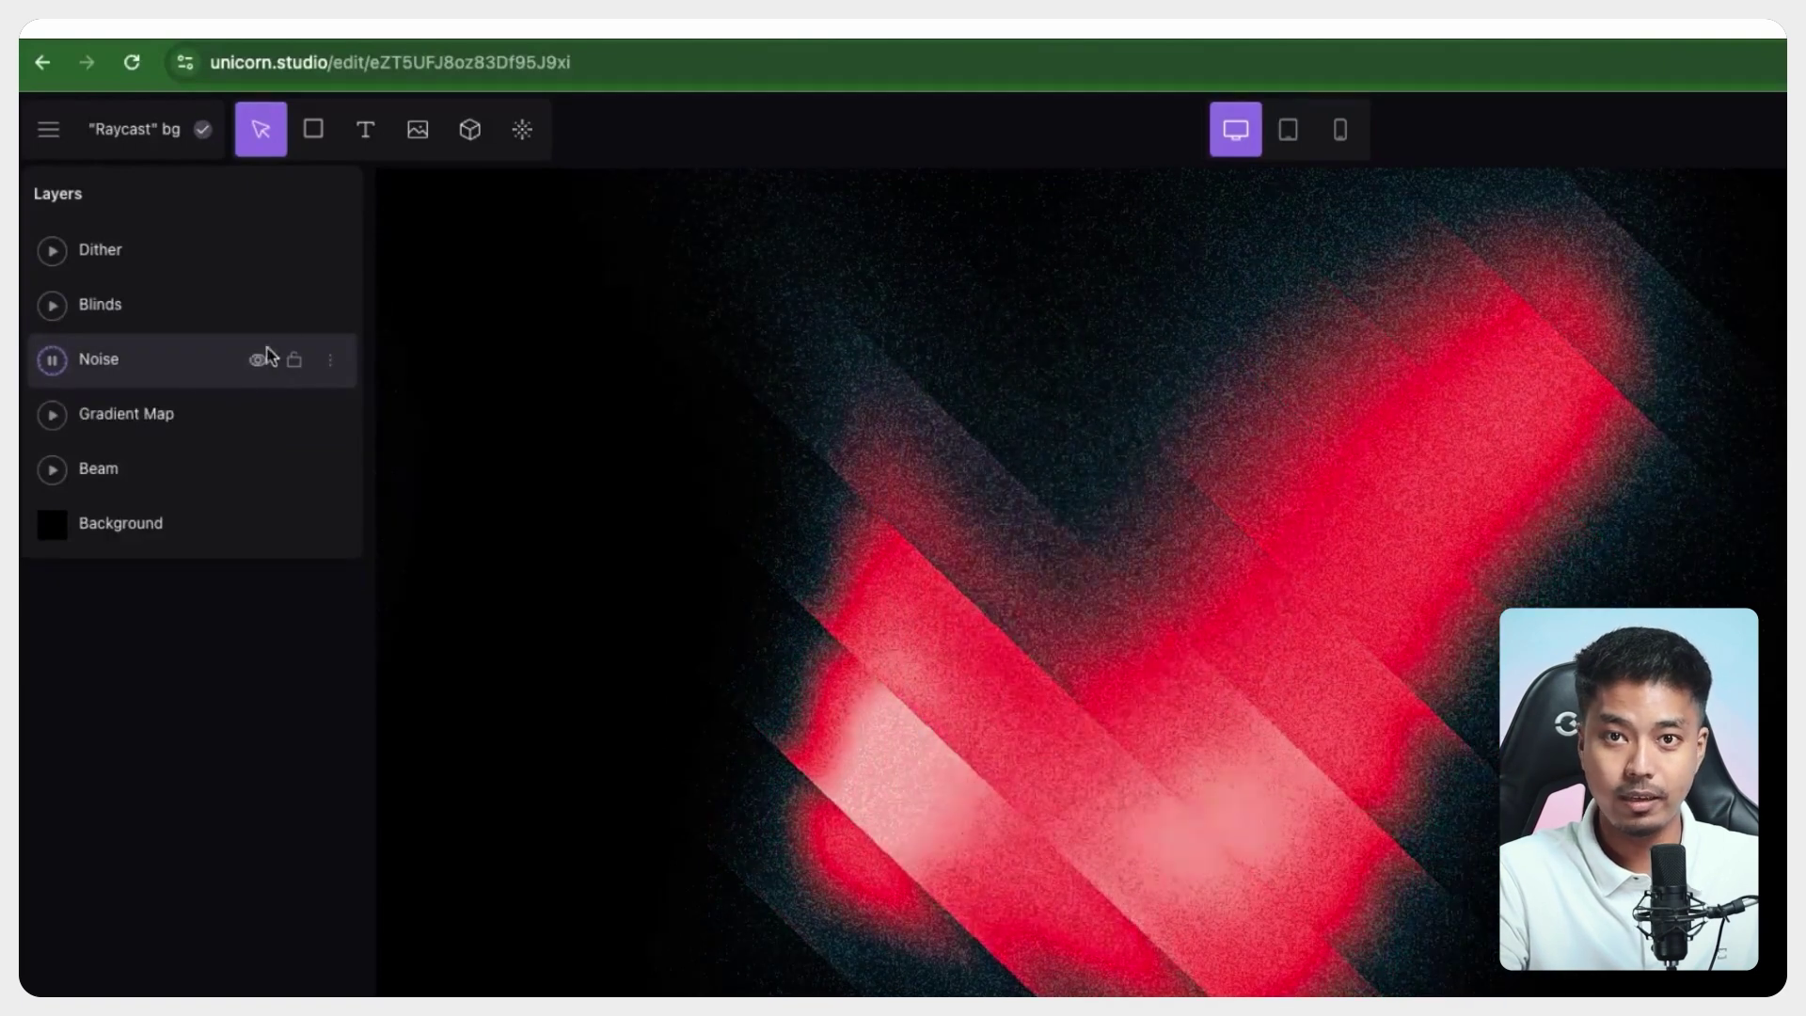
# - Add a Custom shader effect from the Custom section of the effects library
pyautogui.click(530, 132)
pyautogui.scroll(-5, 809, 629)
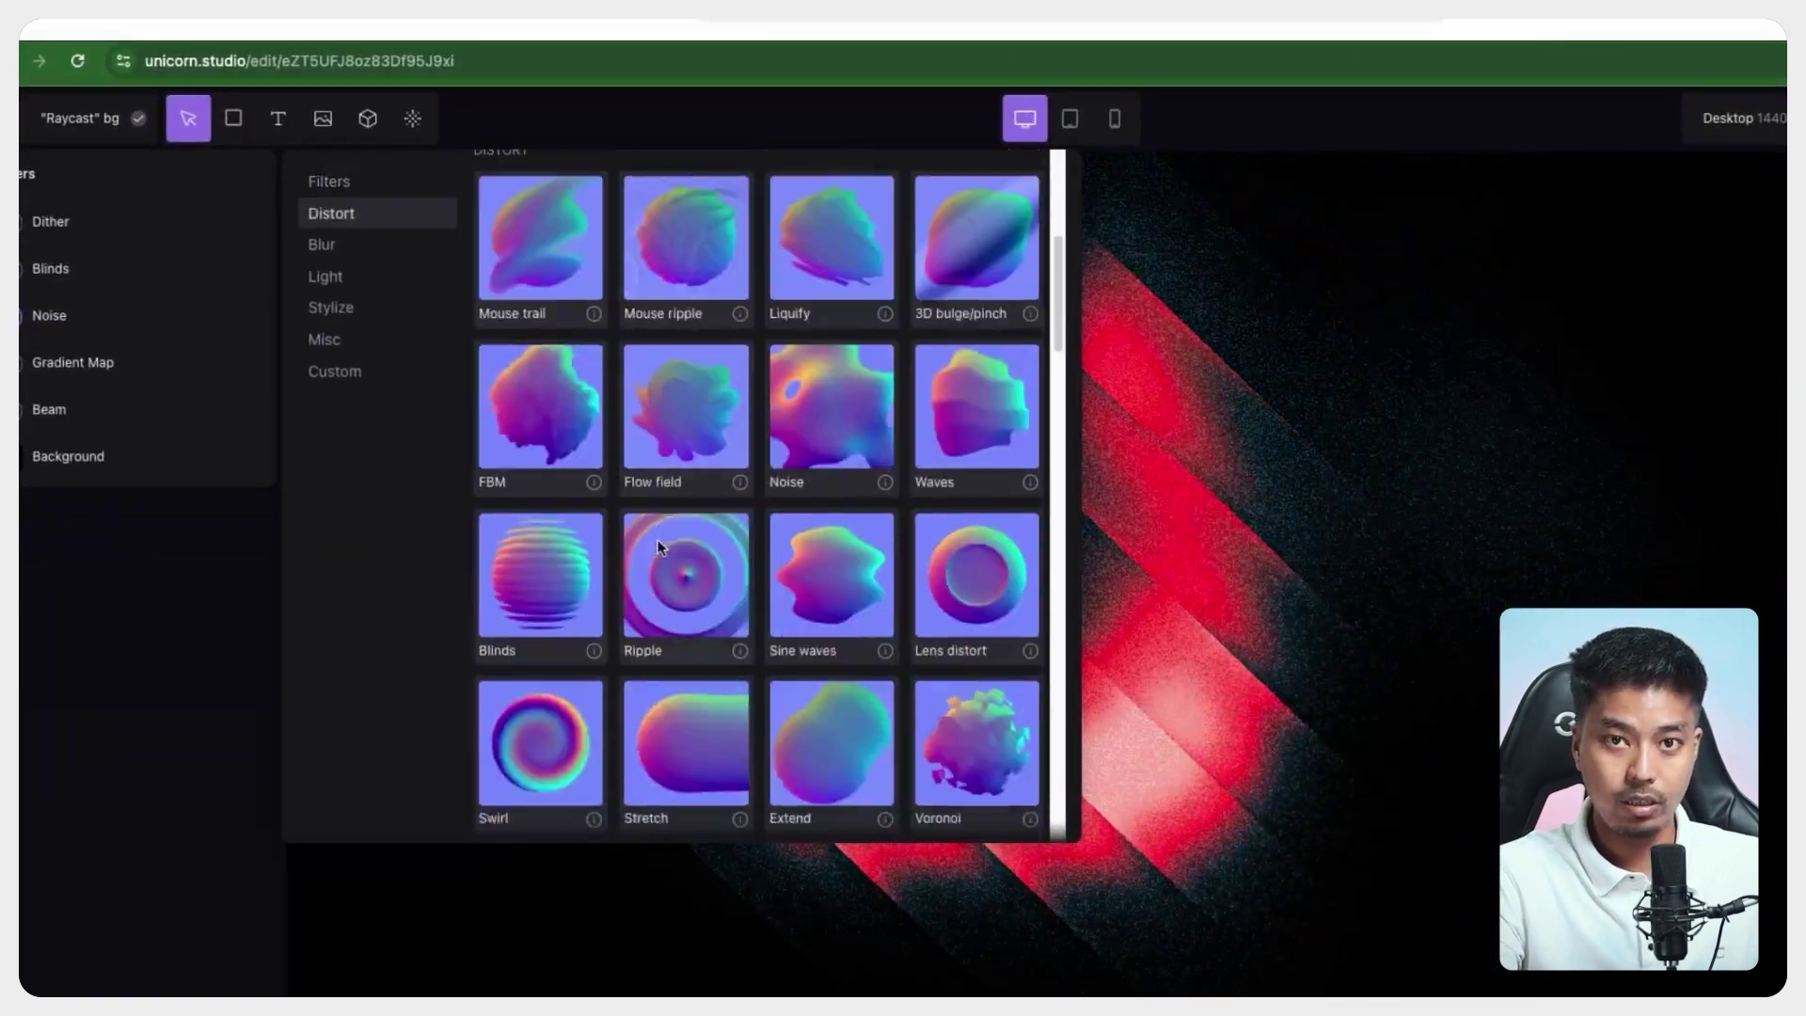
pyautogui.scroll(-10, 659, 548)
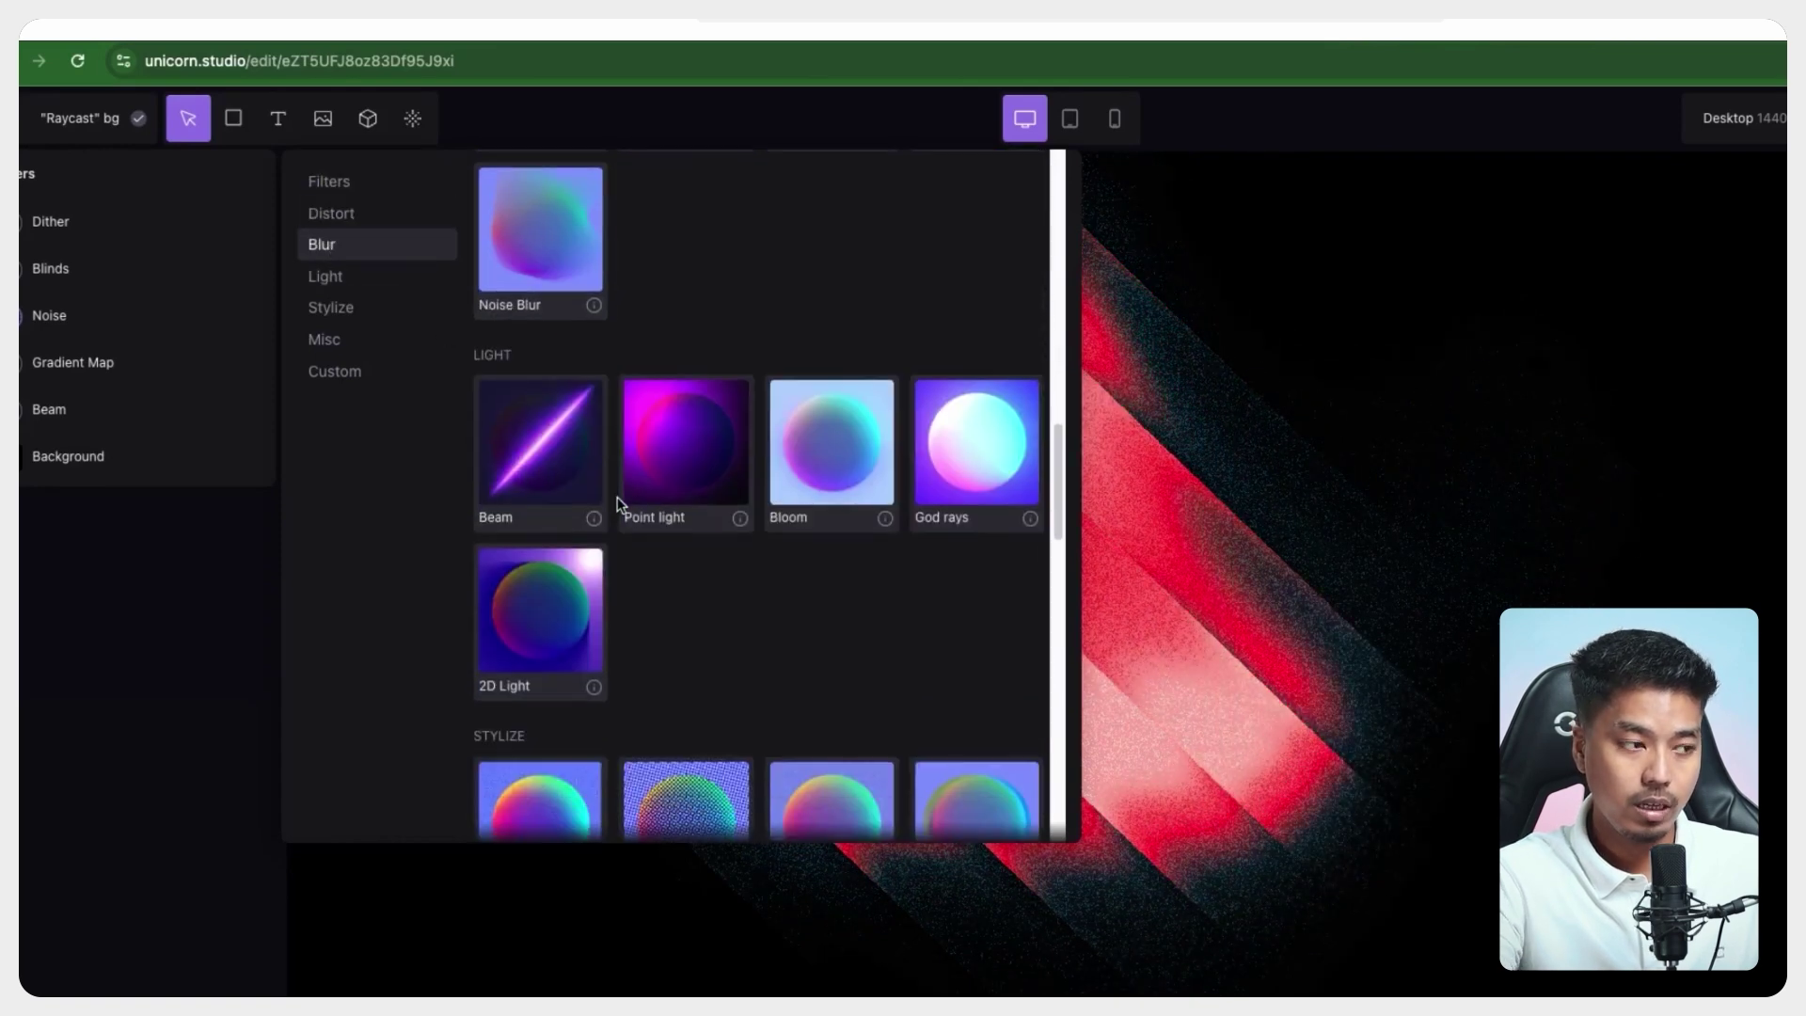
pyautogui.click(391, 306)
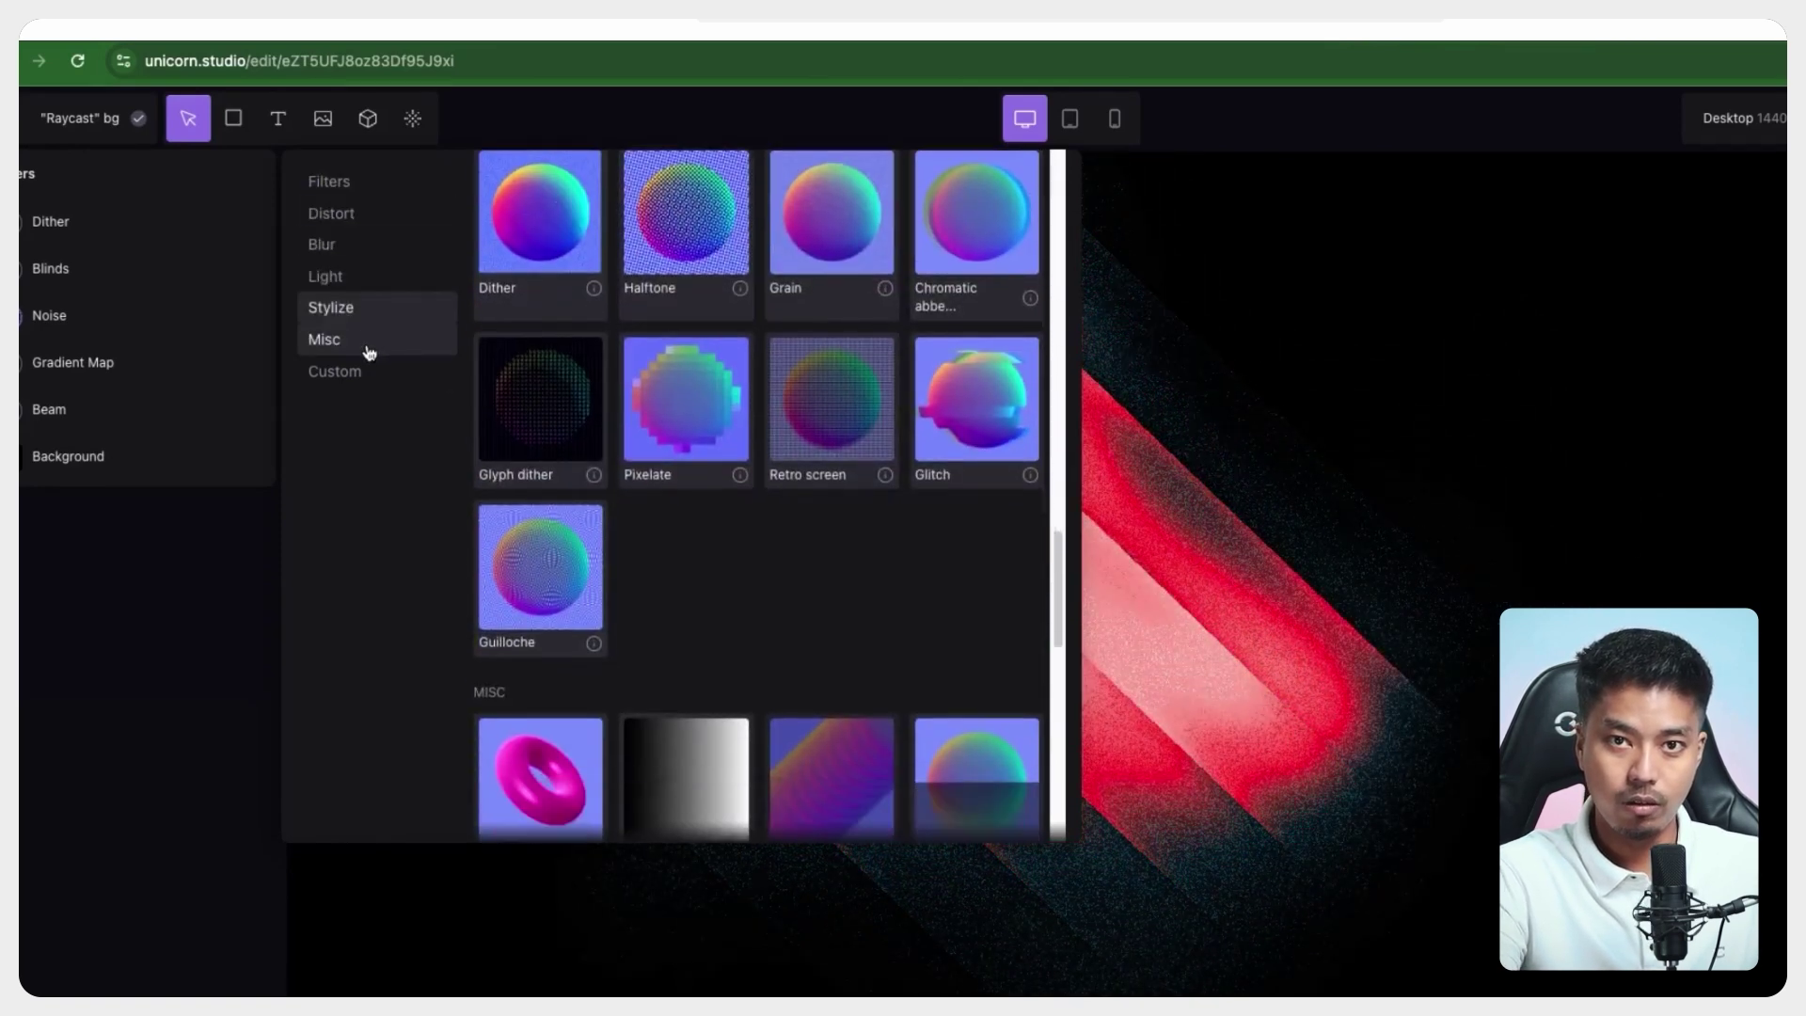
pyautogui.click(369, 341)
pyautogui.click(367, 370)
pyautogui.moveTo(593, 343)
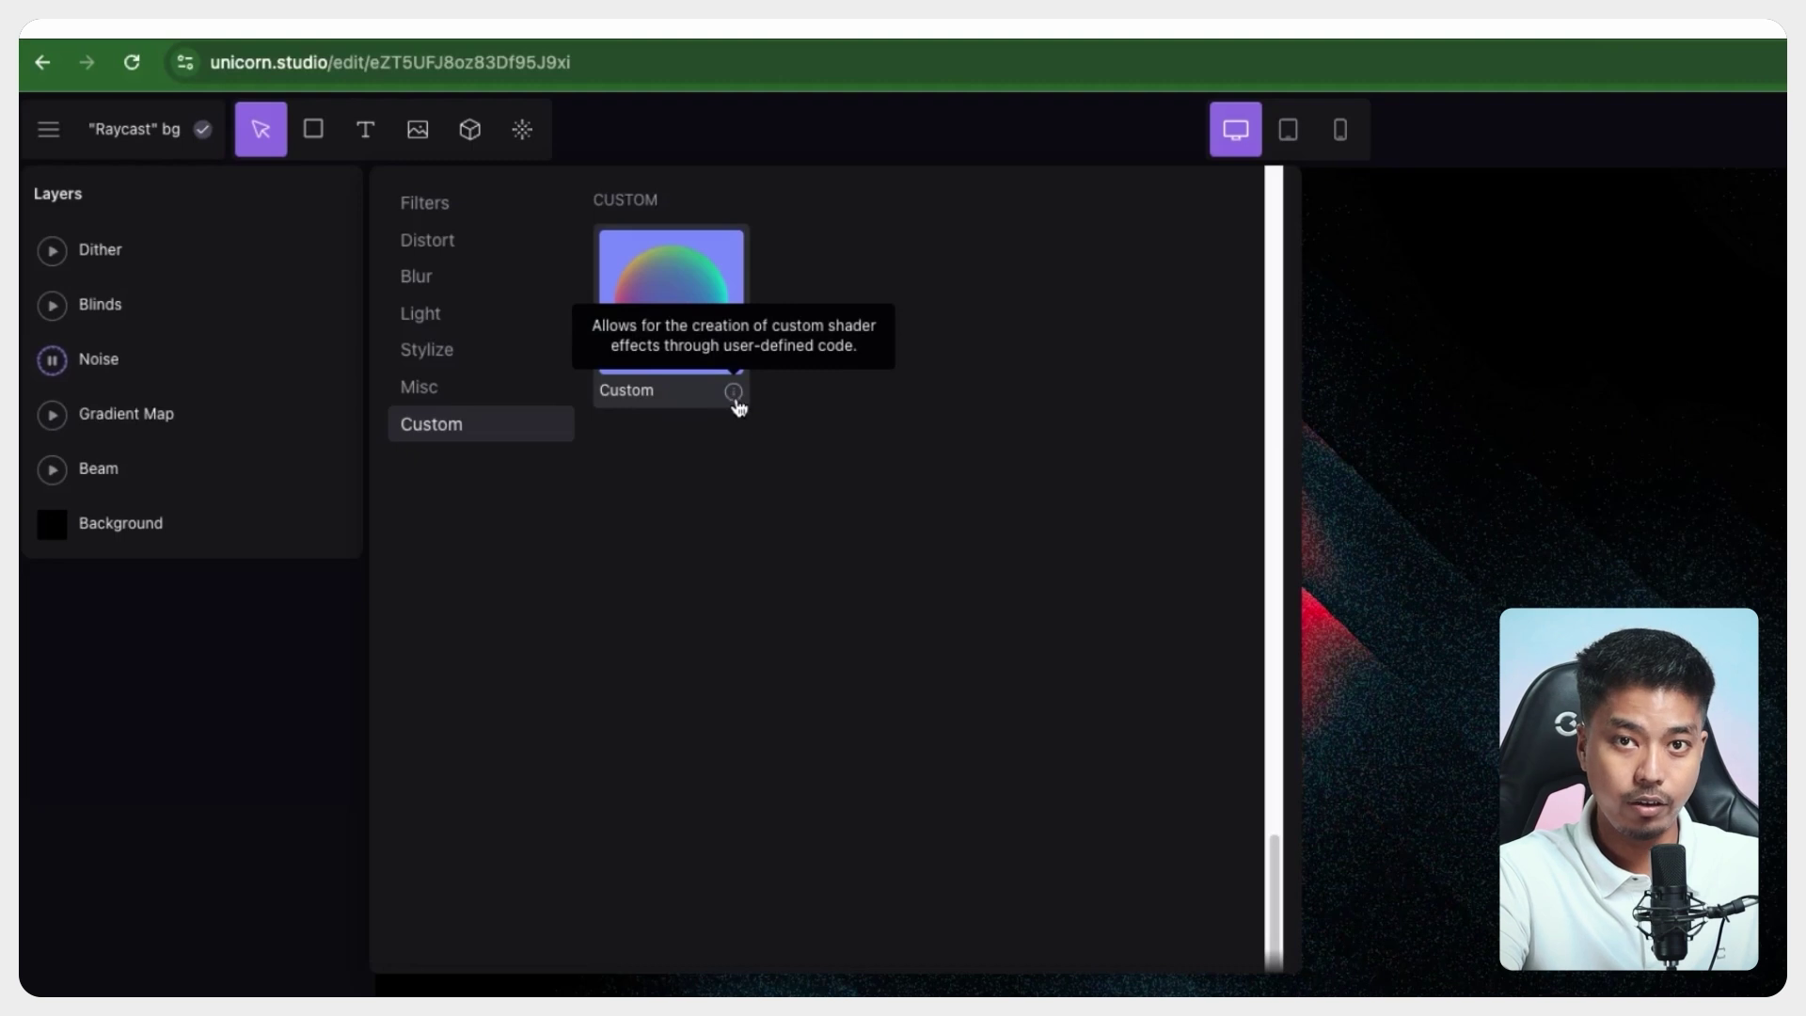
pyautogui.click(739, 405)
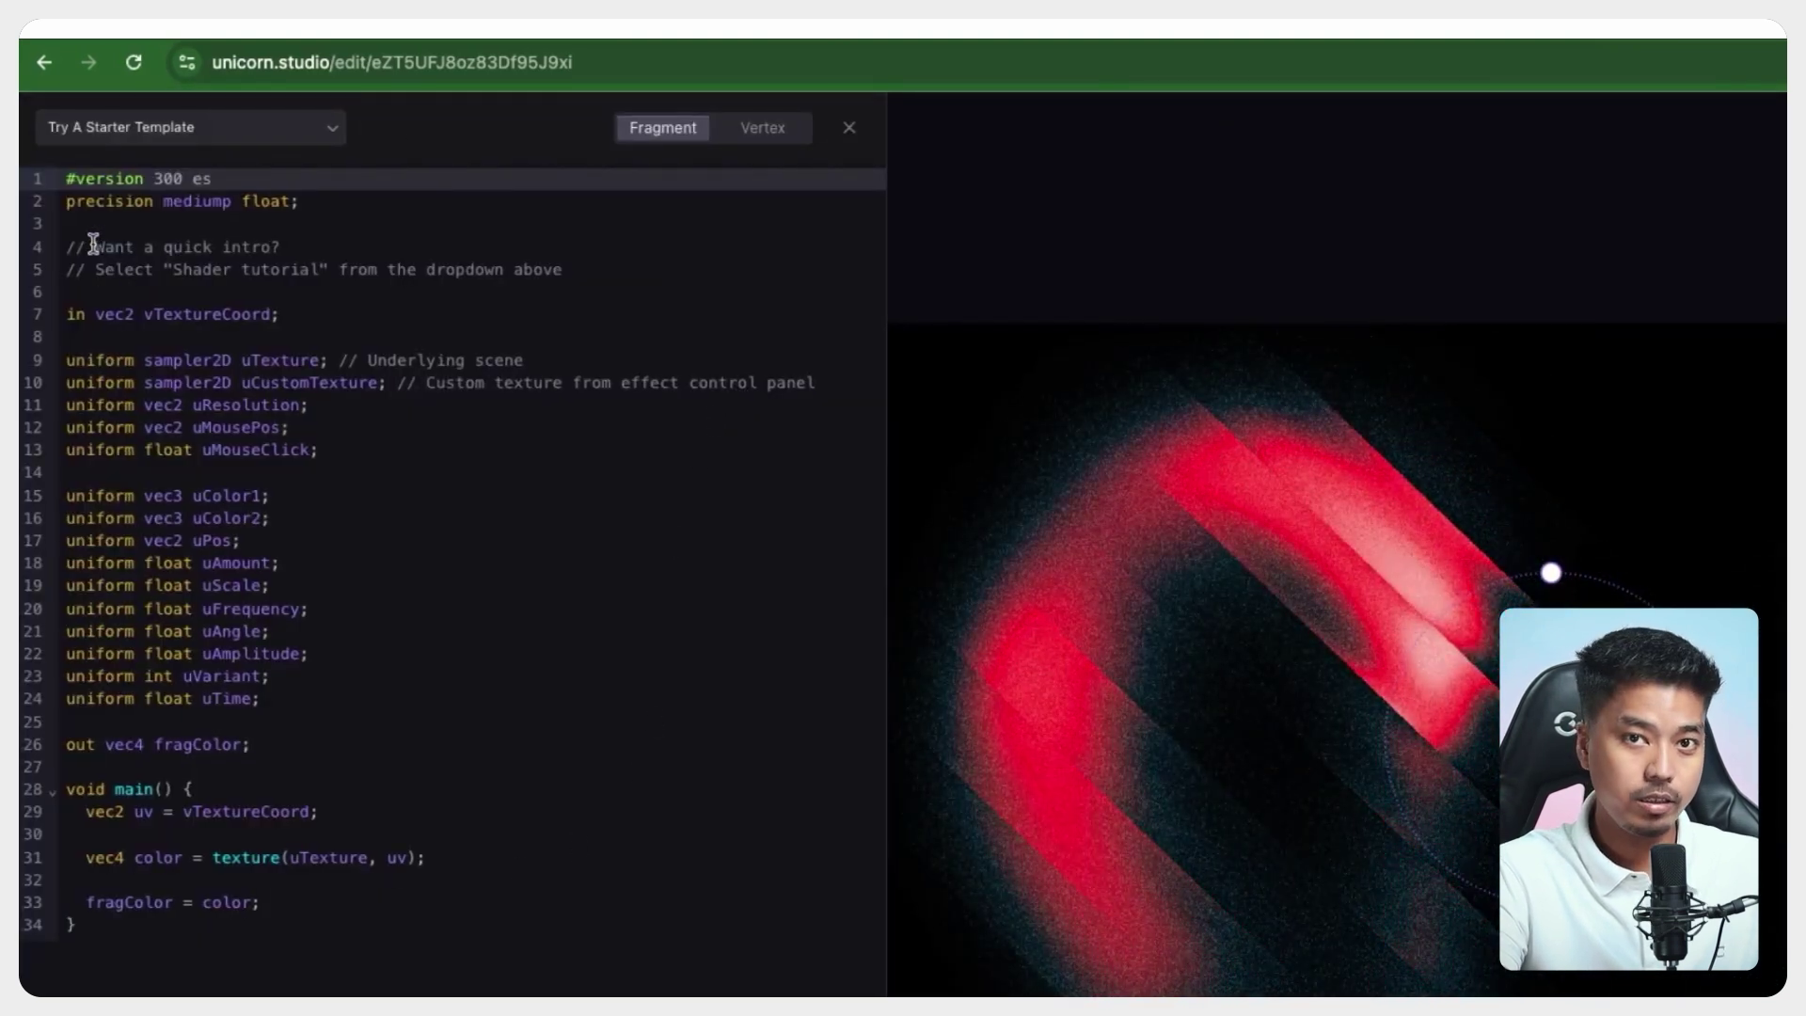
# - Select fragment shader lines 5–32, then clear the selection
pyautogui.moveTo(82, 256); pyautogui.dragTo(329, 879)
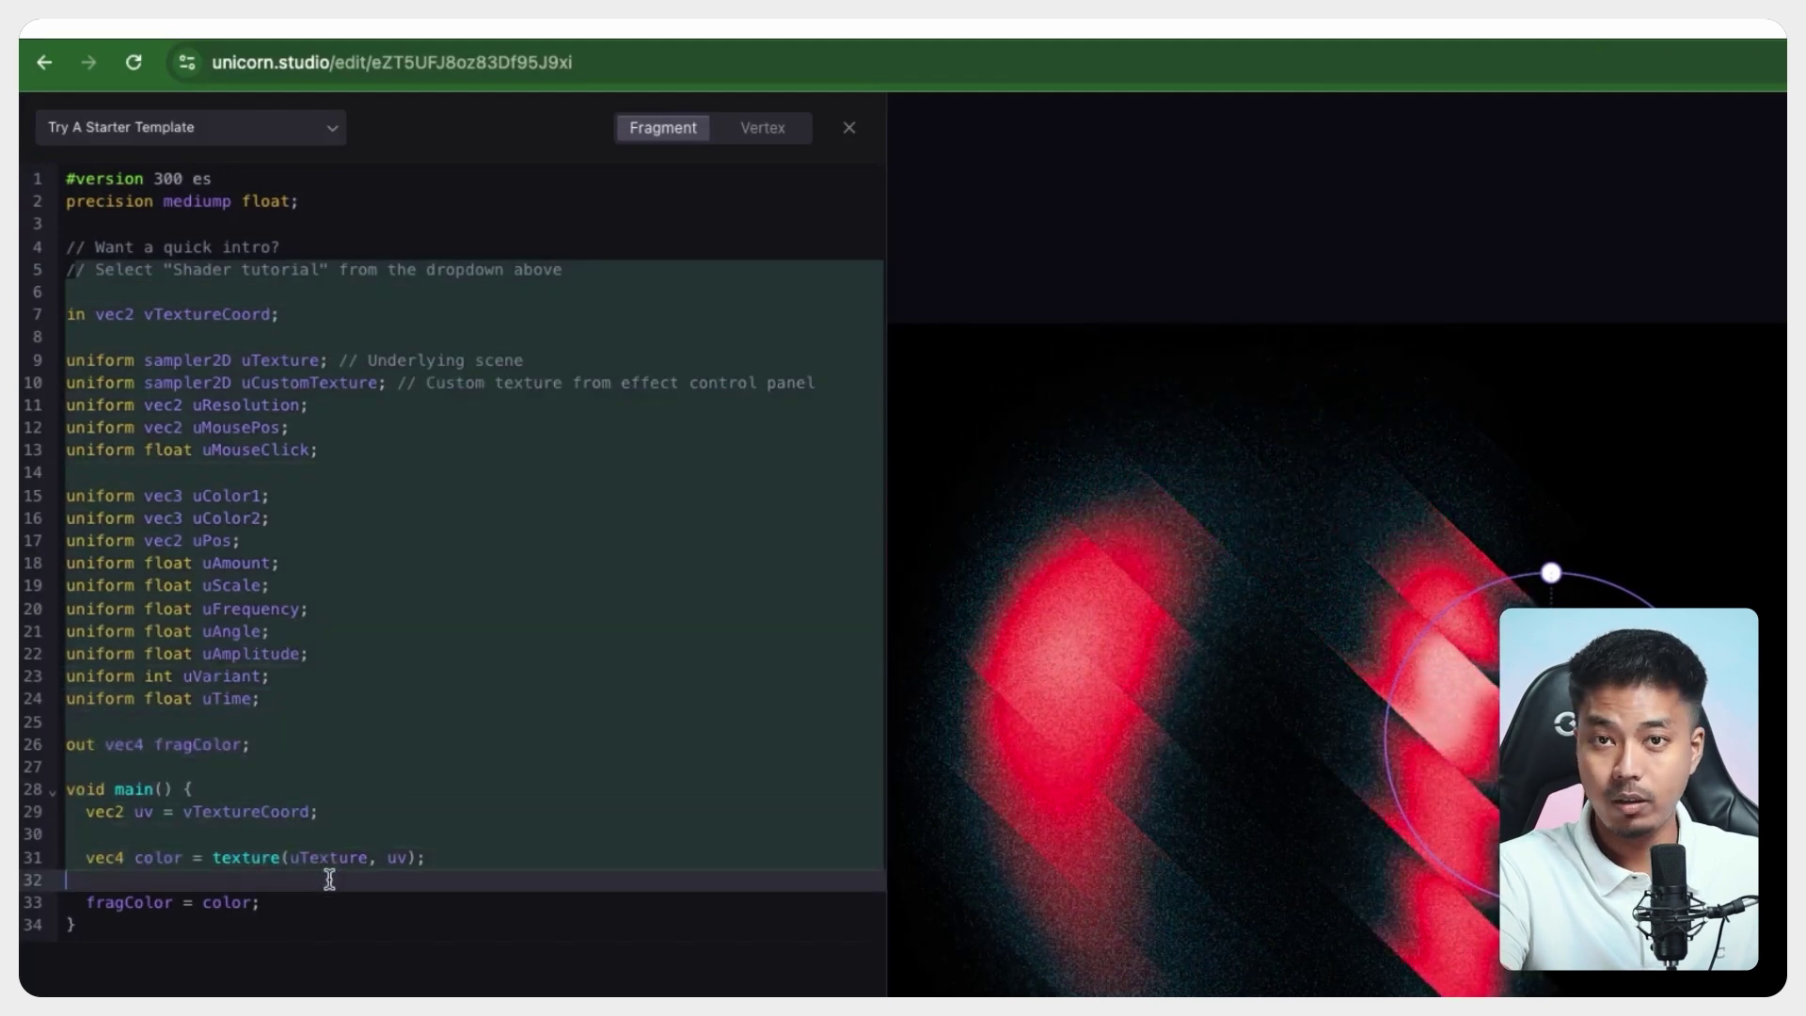
pyautogui.click(409, 742)
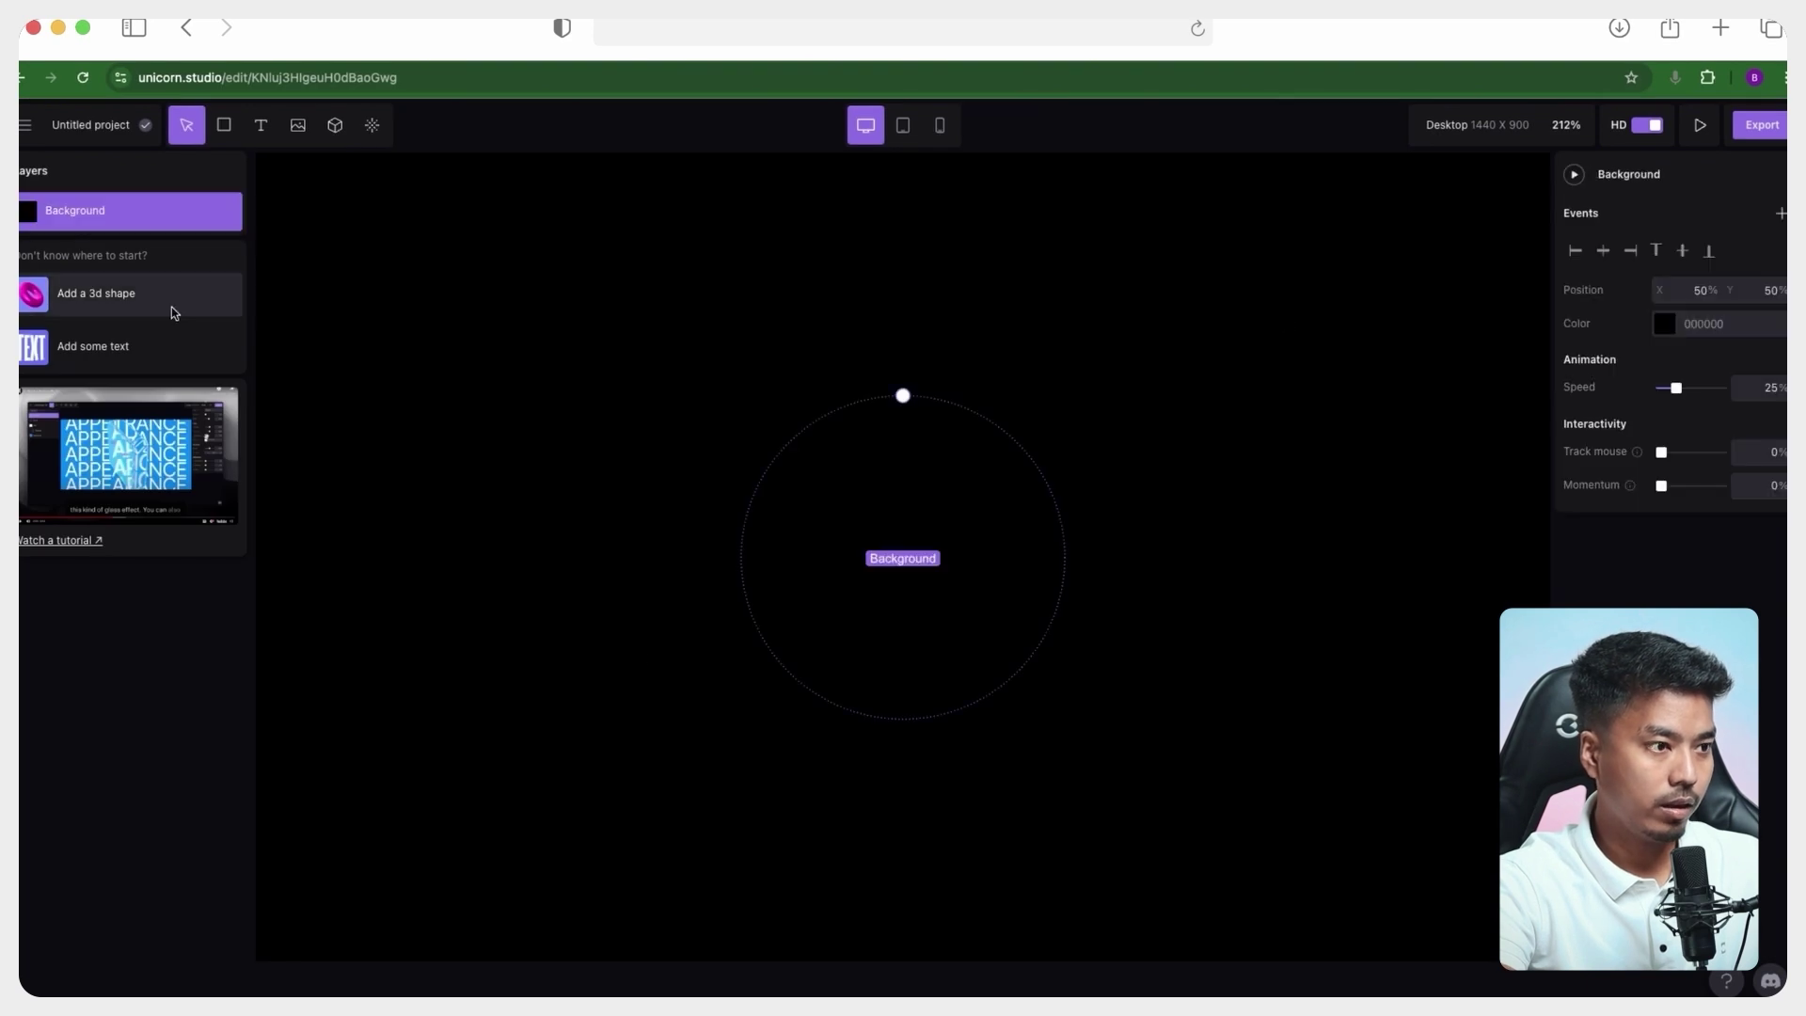
# - Set the canvas to 1920 × 1080 and rename the project 'First webgl project'
pyautogui.click(584, 419)
pyautogui.click(144, 213)
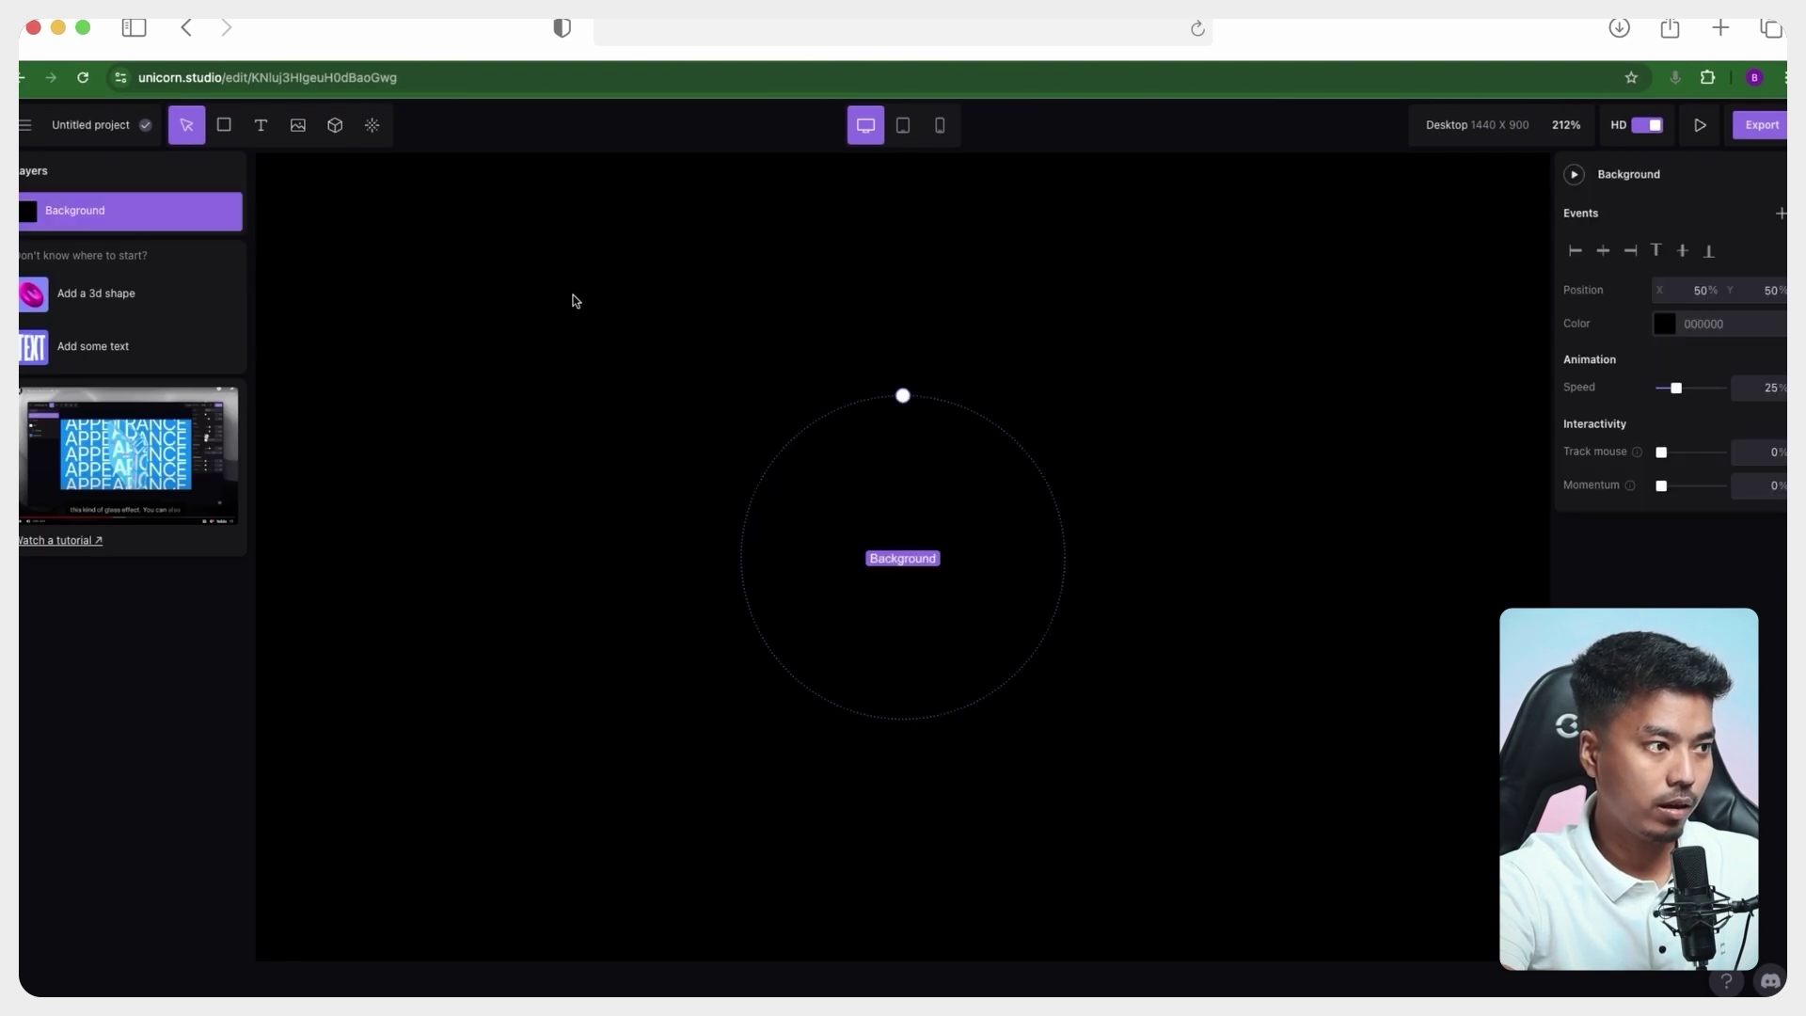
pyautogui.click(1481, 127)
pyautogui.click(1428, 179)
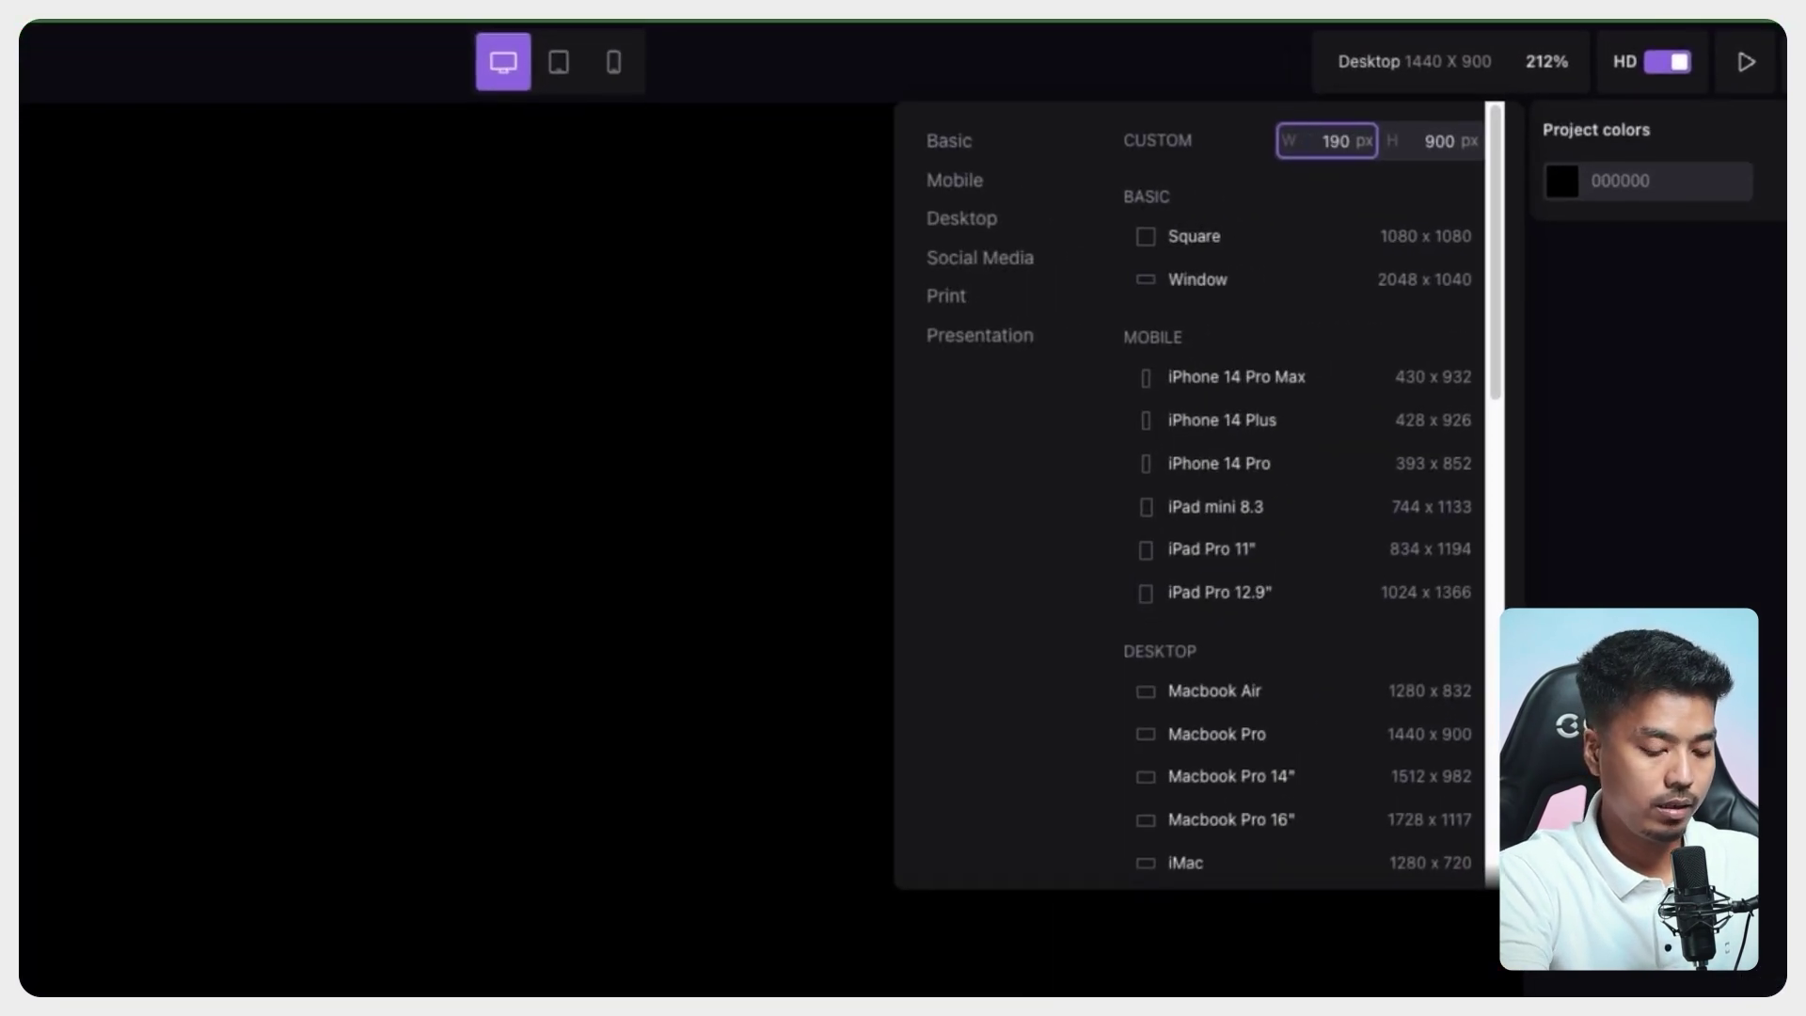
pyautogui.click(1438, 139)
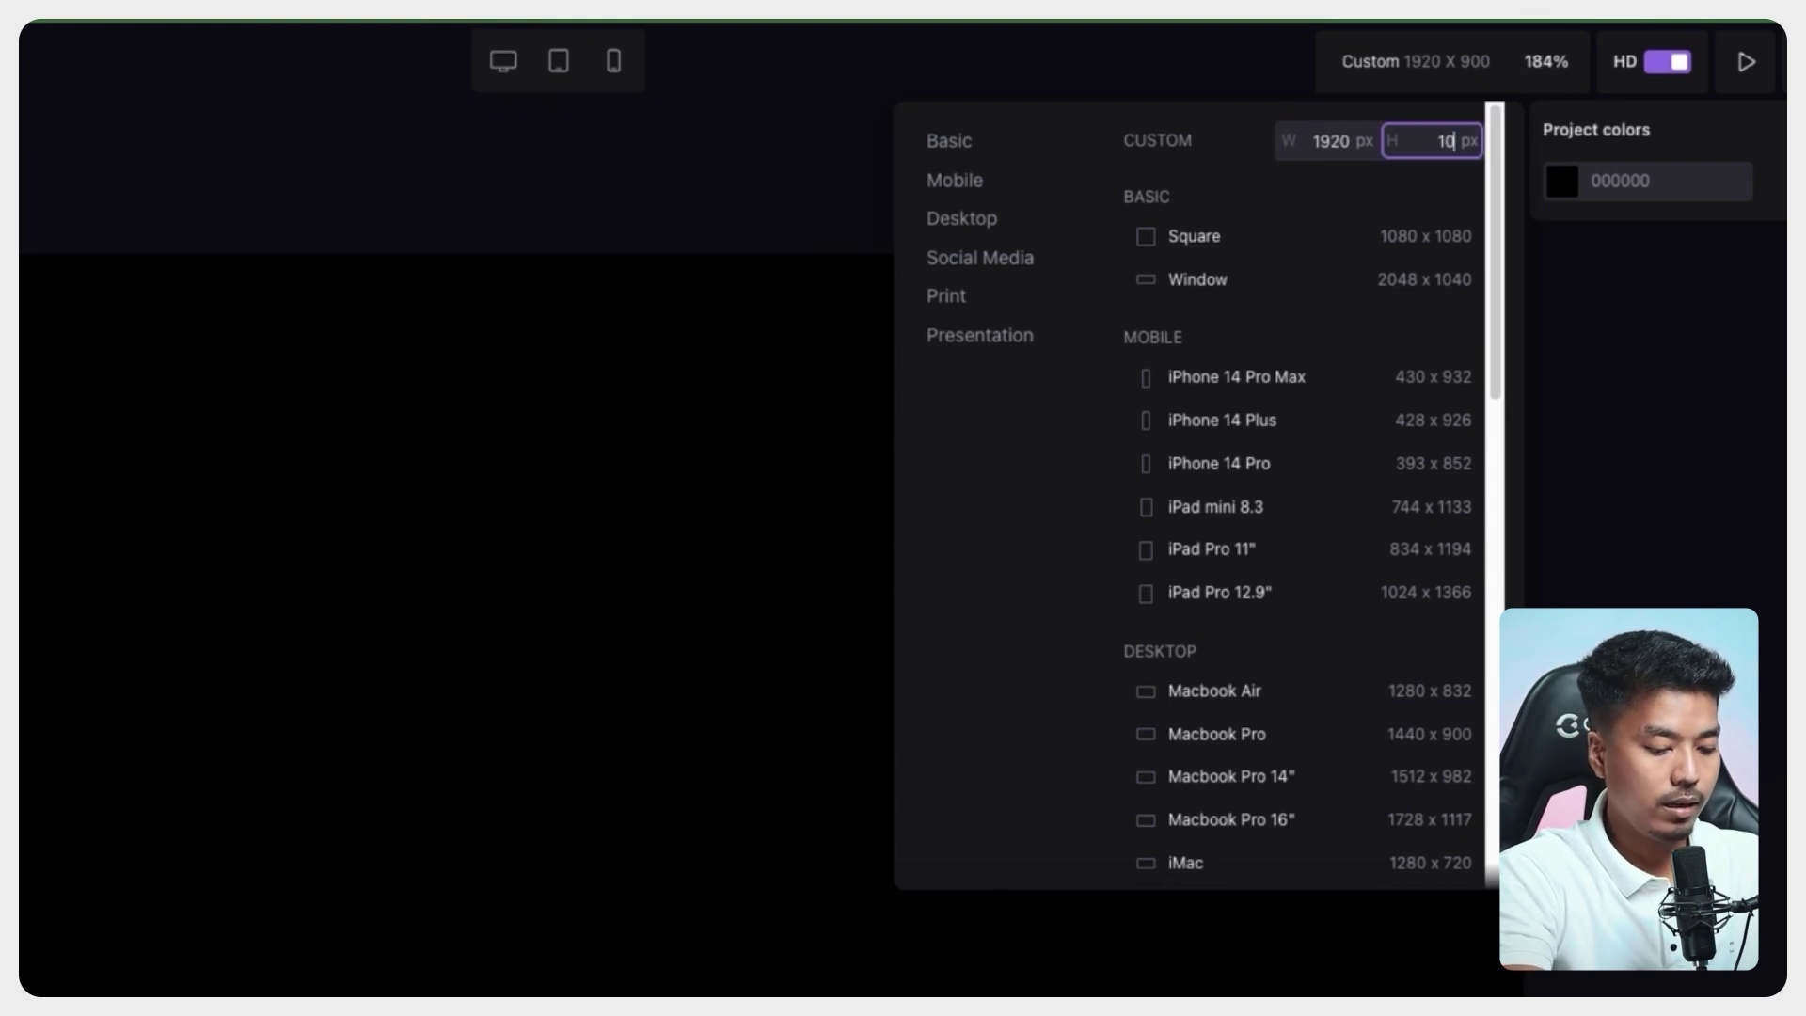
pyautogui.write('1080')
pyautogui.press('Return')
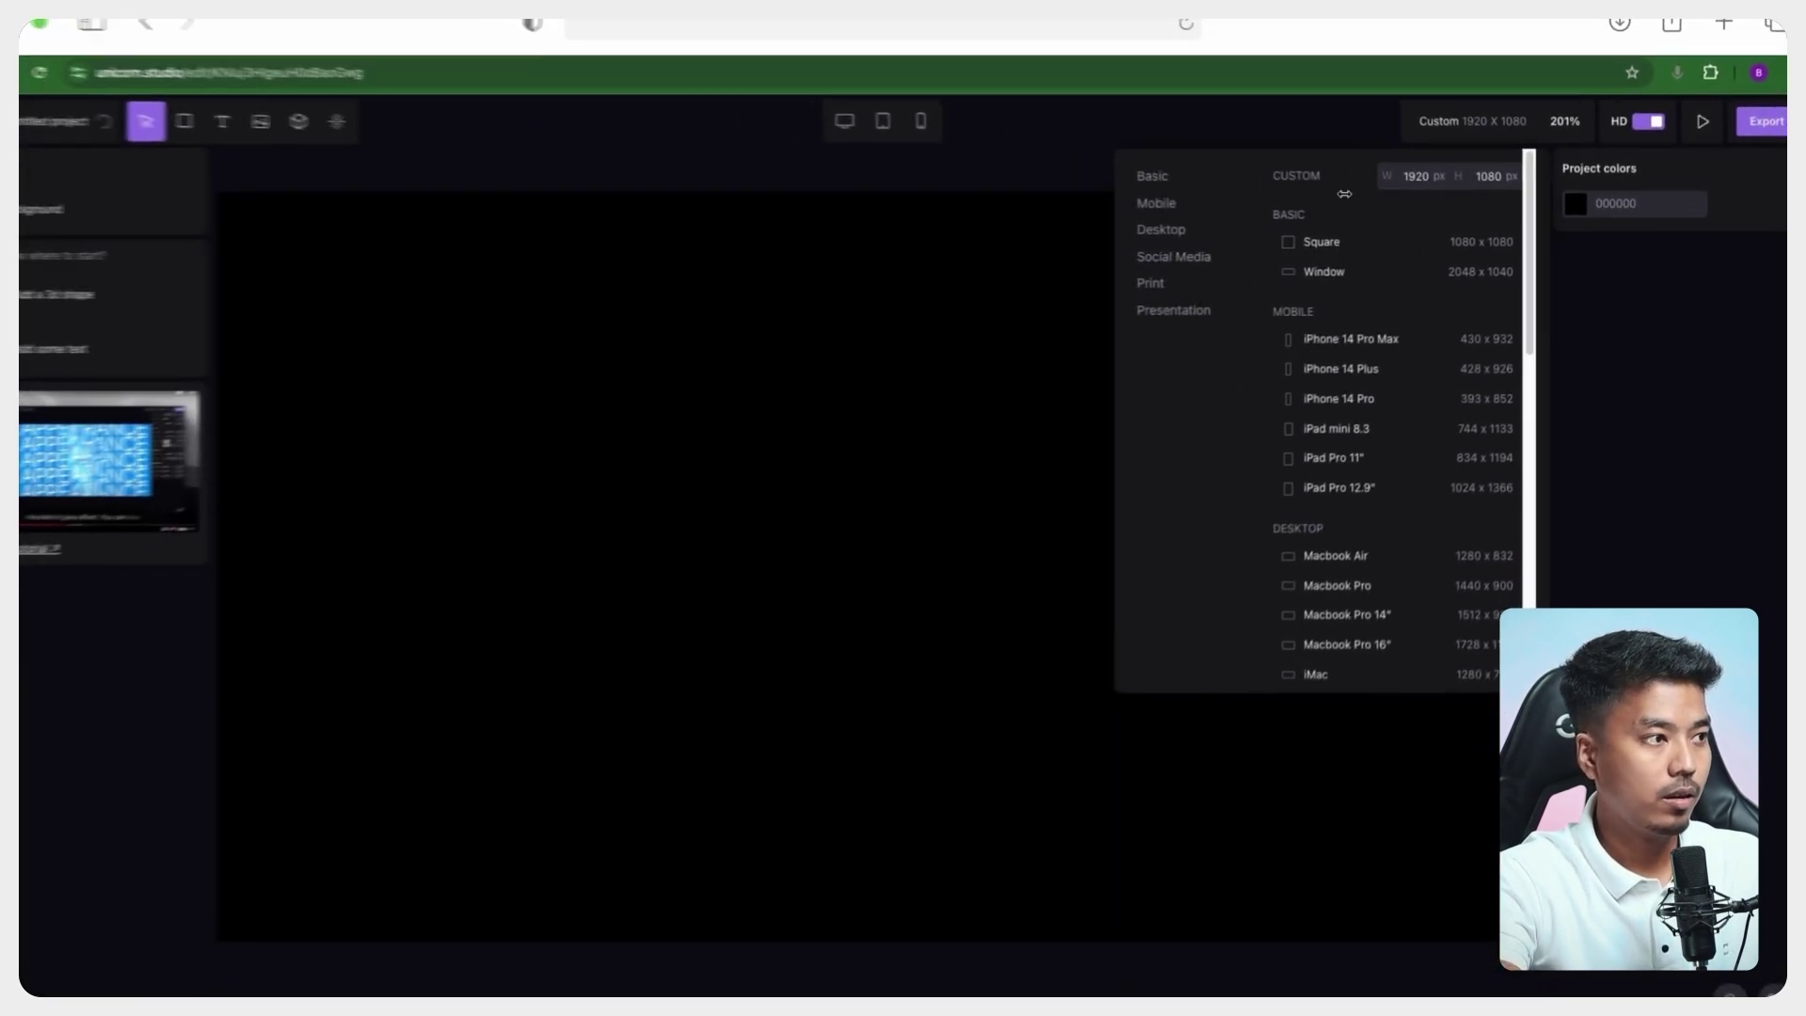
pyautogui.click(216, 524)
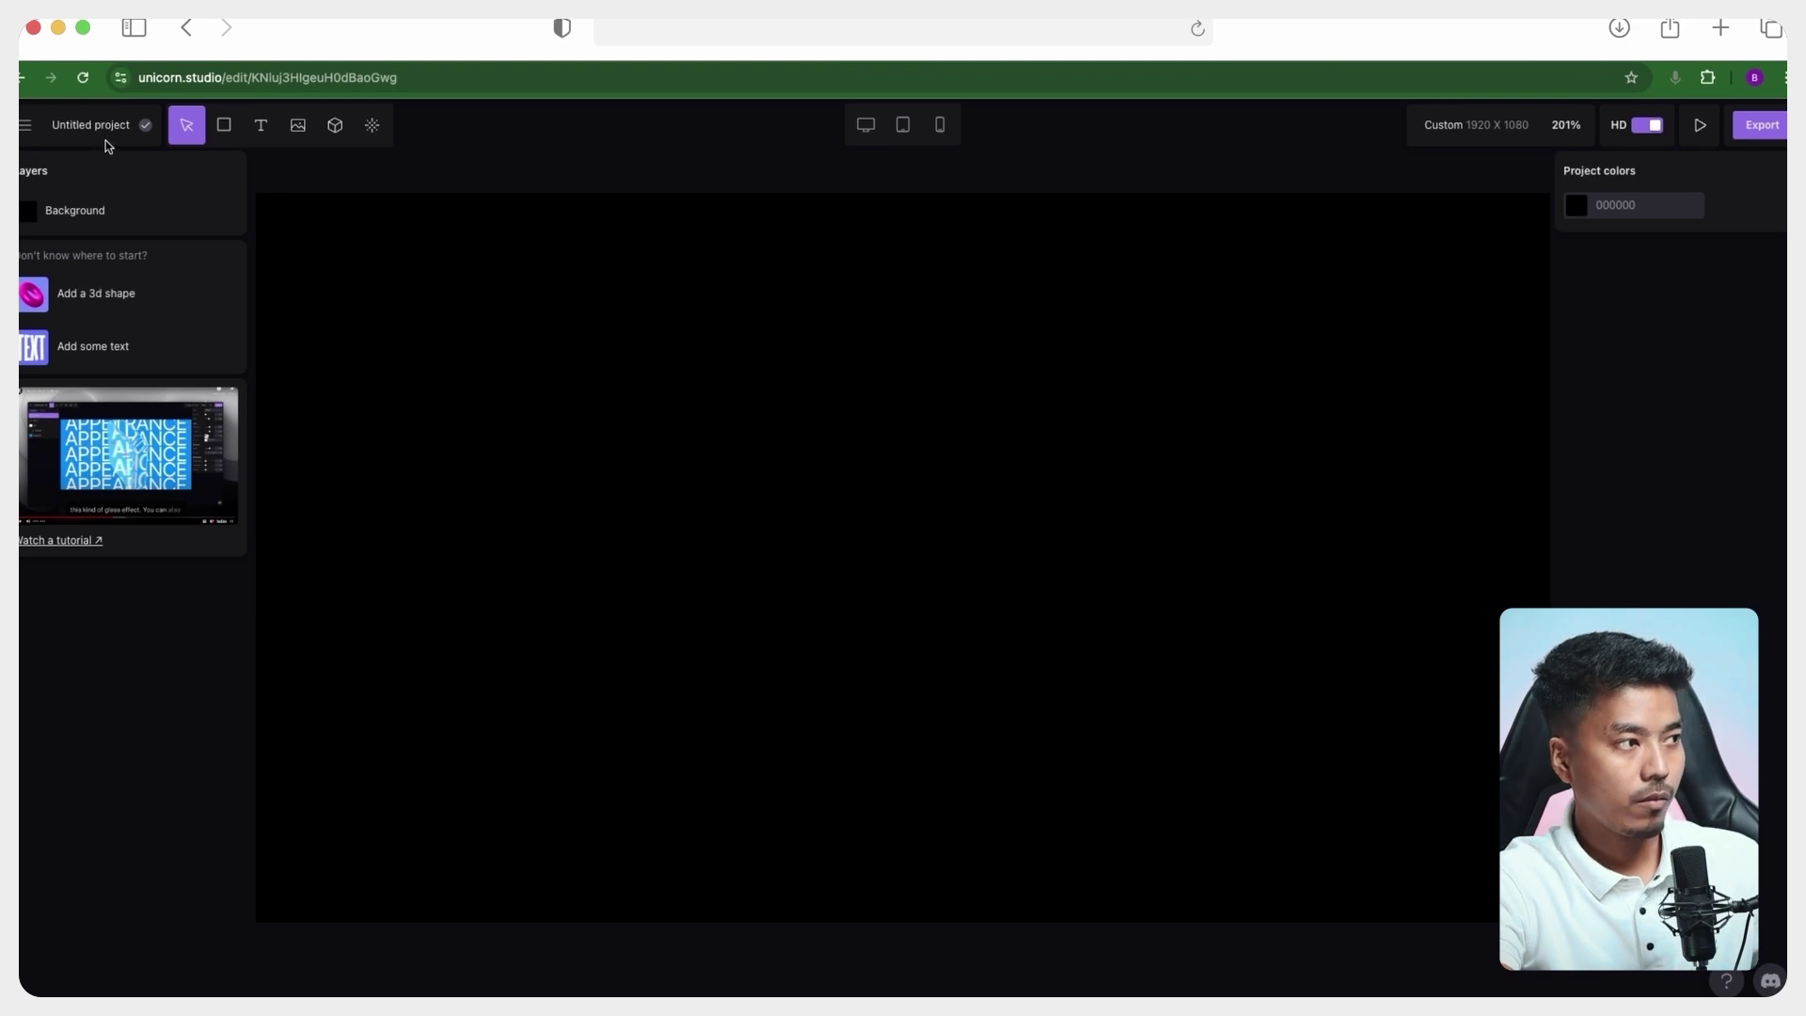
pyautogui.doubleClick(104, 125)
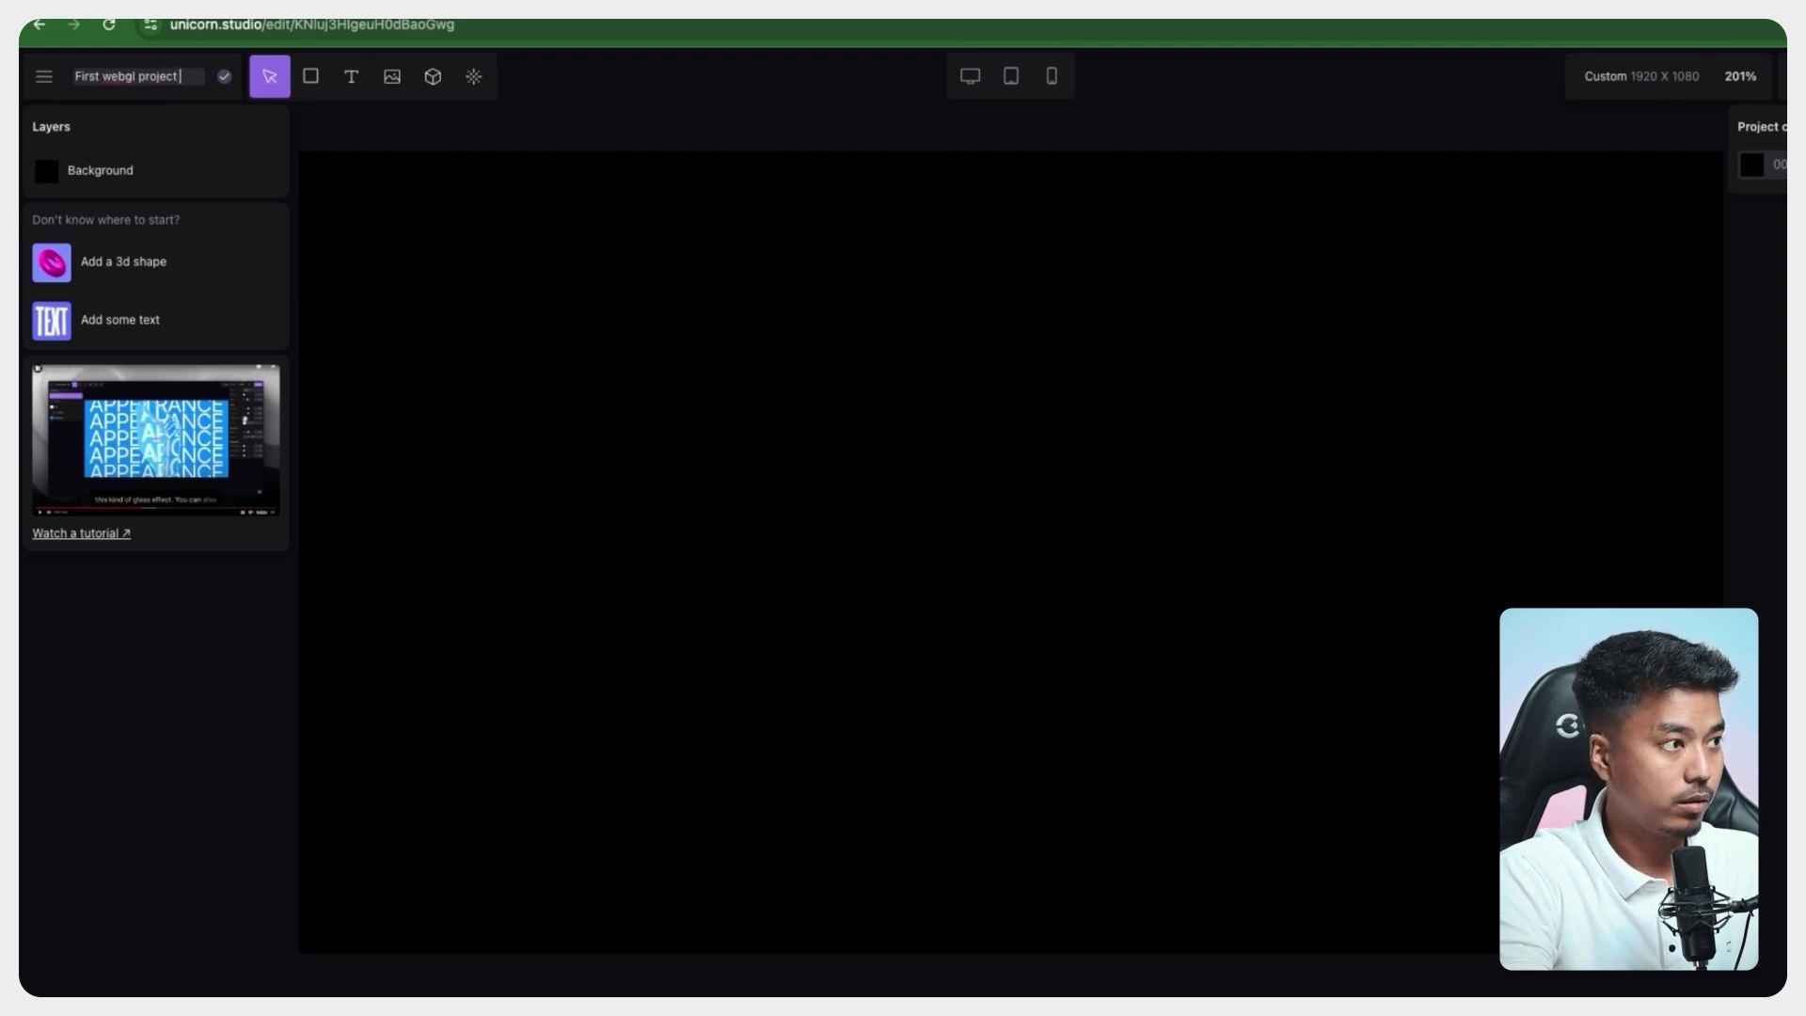
pyautogui.press('Return')
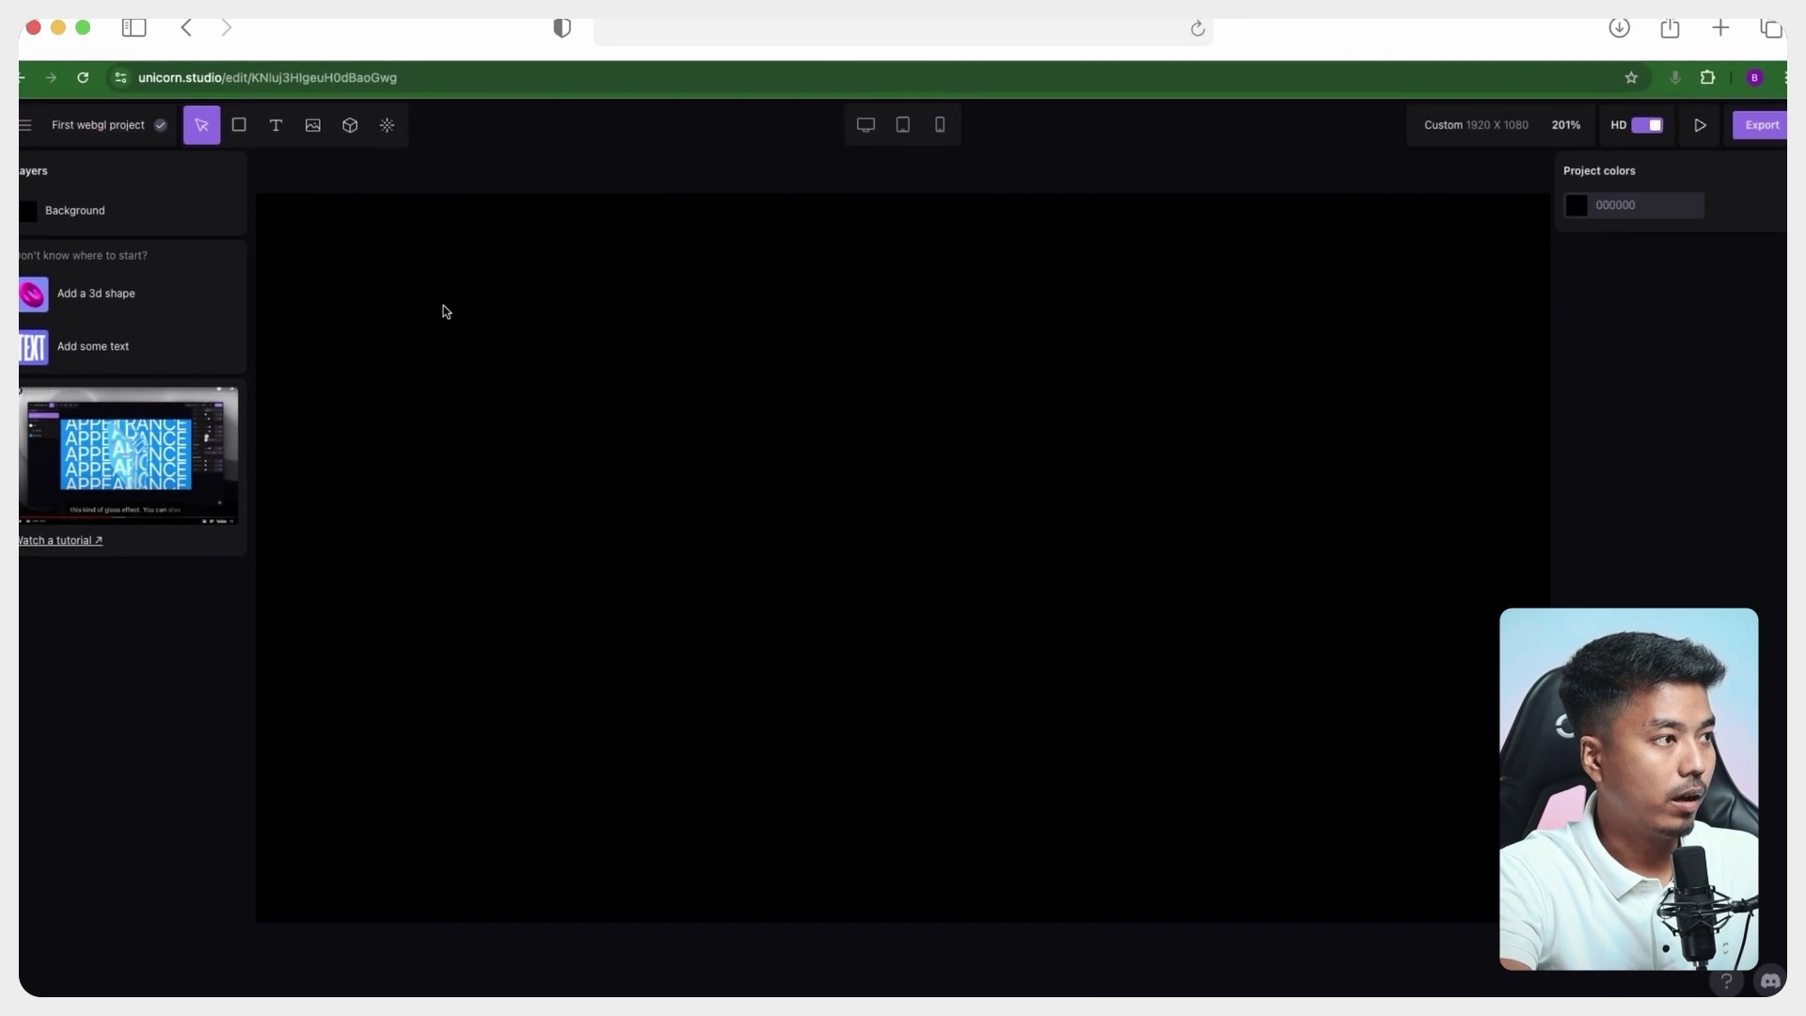
pyautogui.click(242, 131)
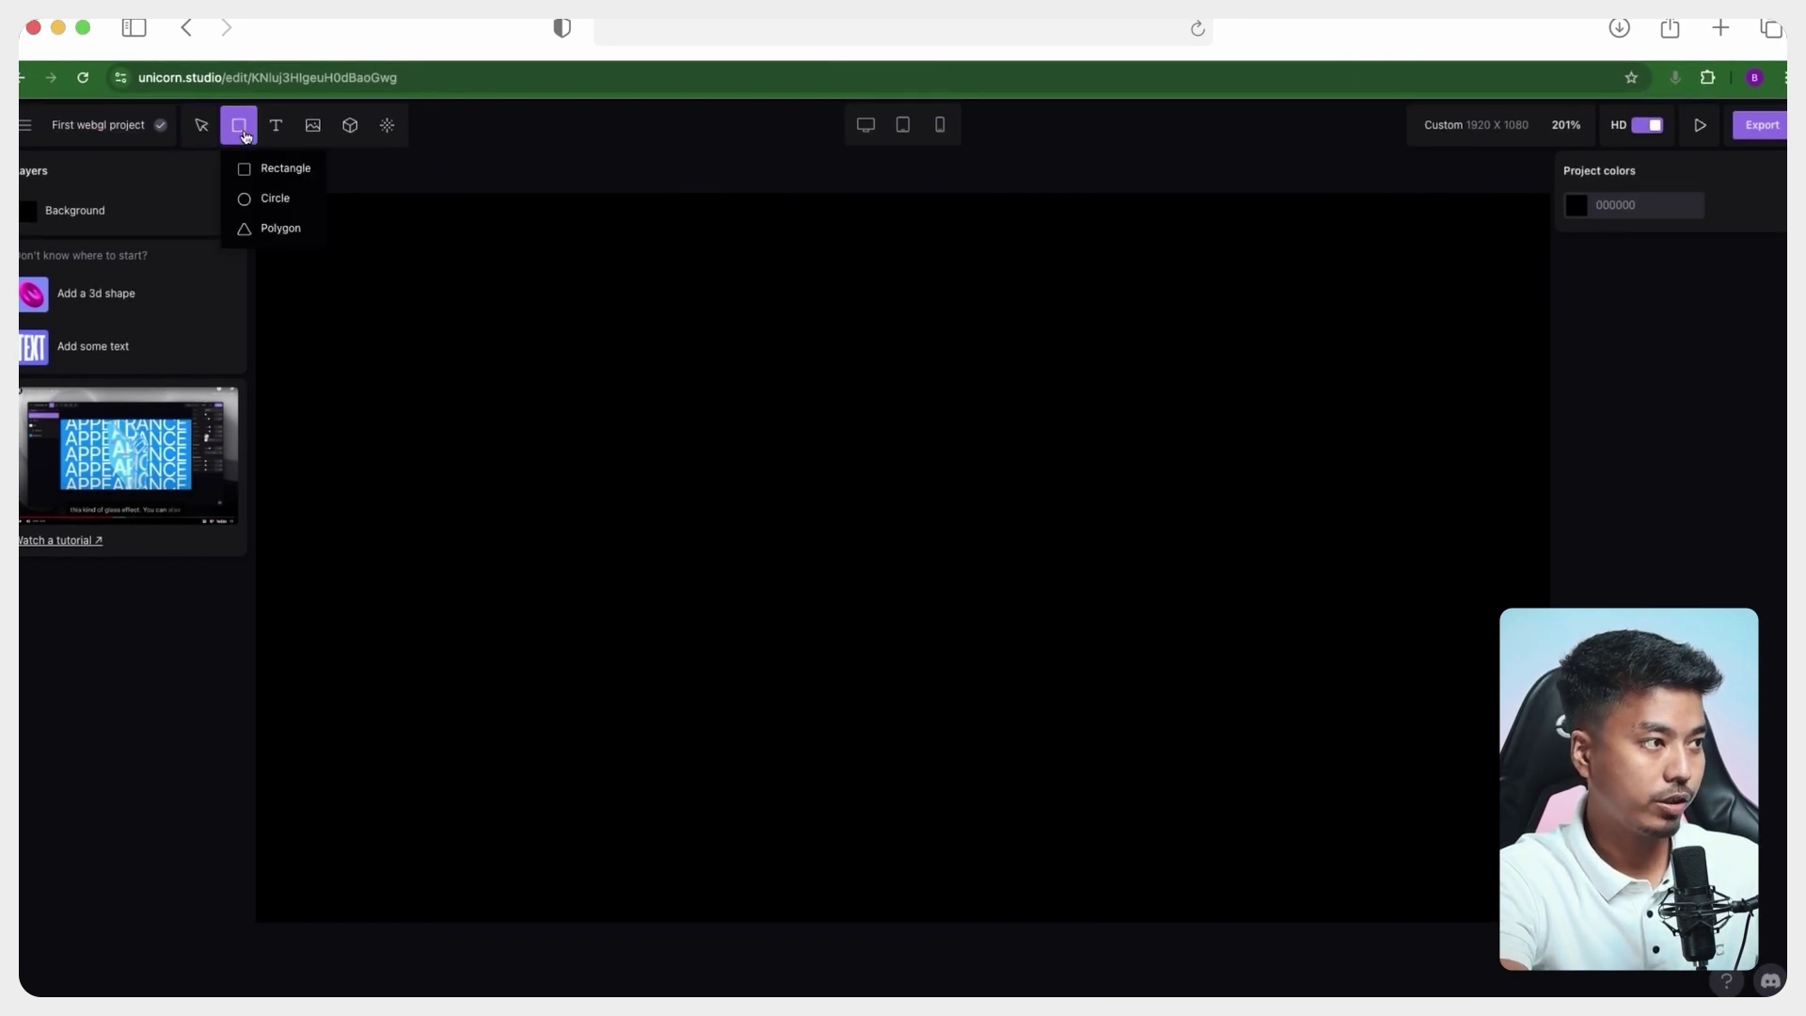
pyautogui.click(313, 126)
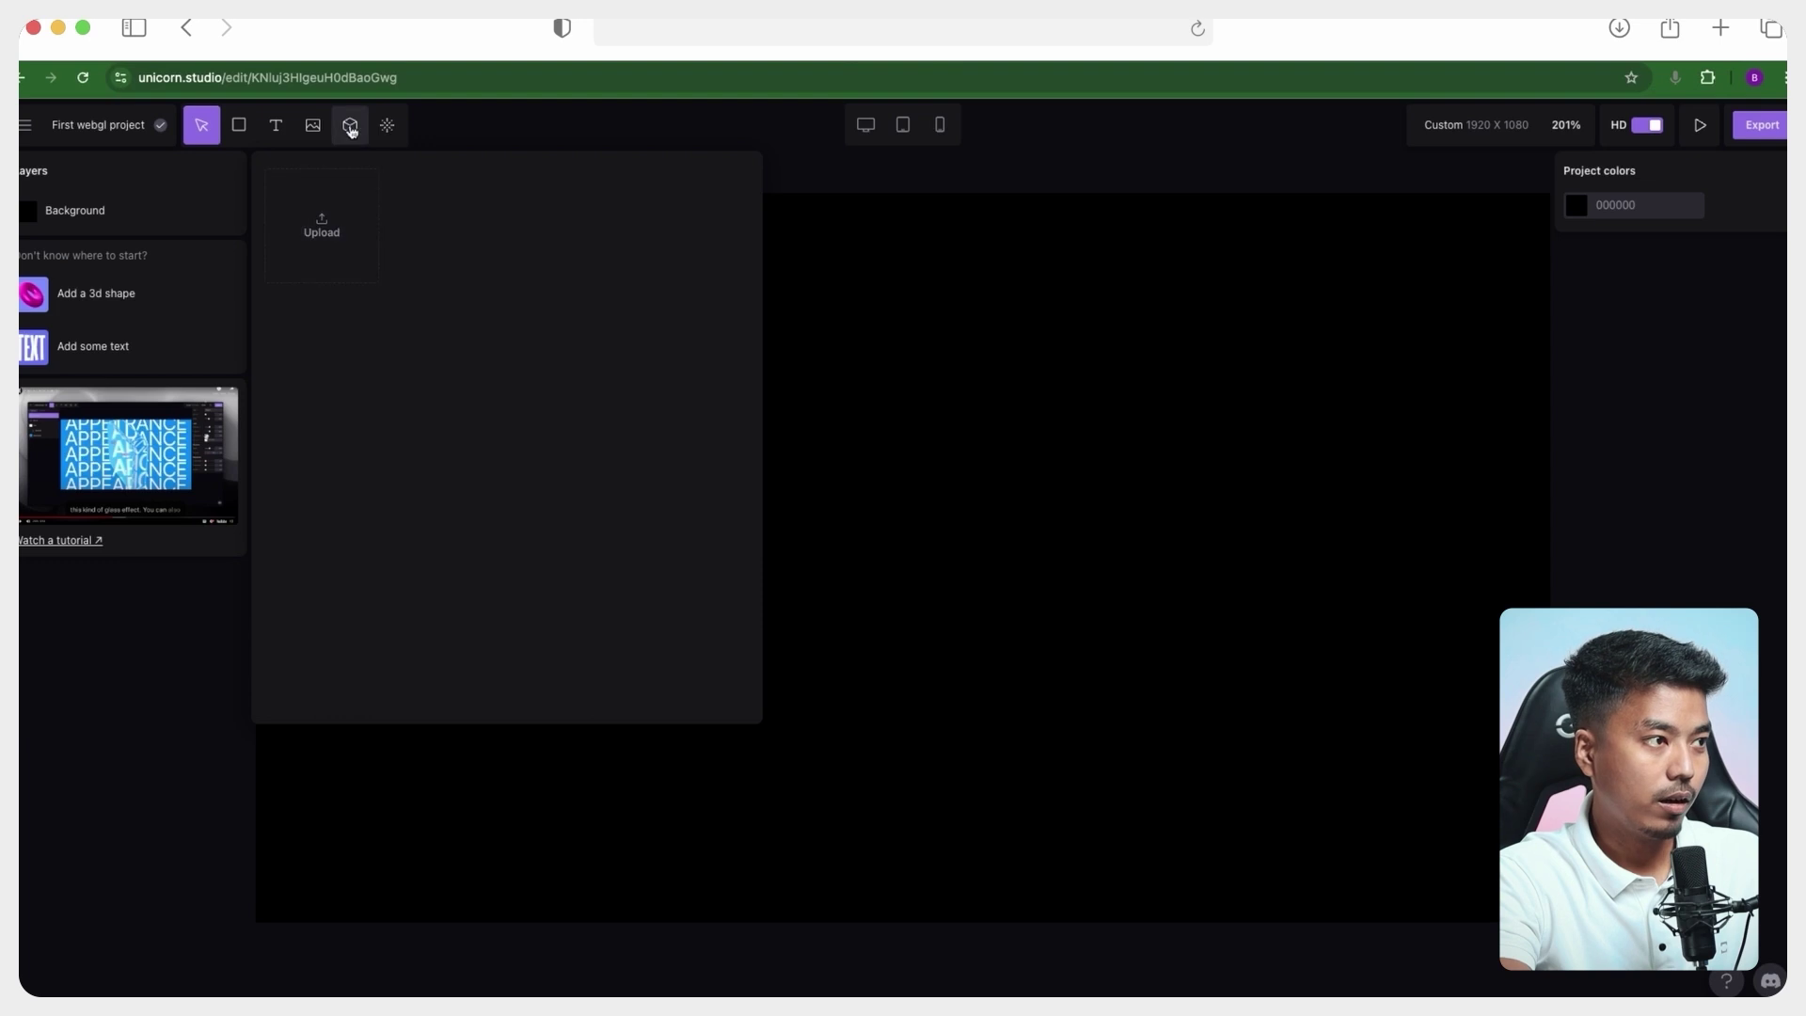
pyautogui.click(350, 128)
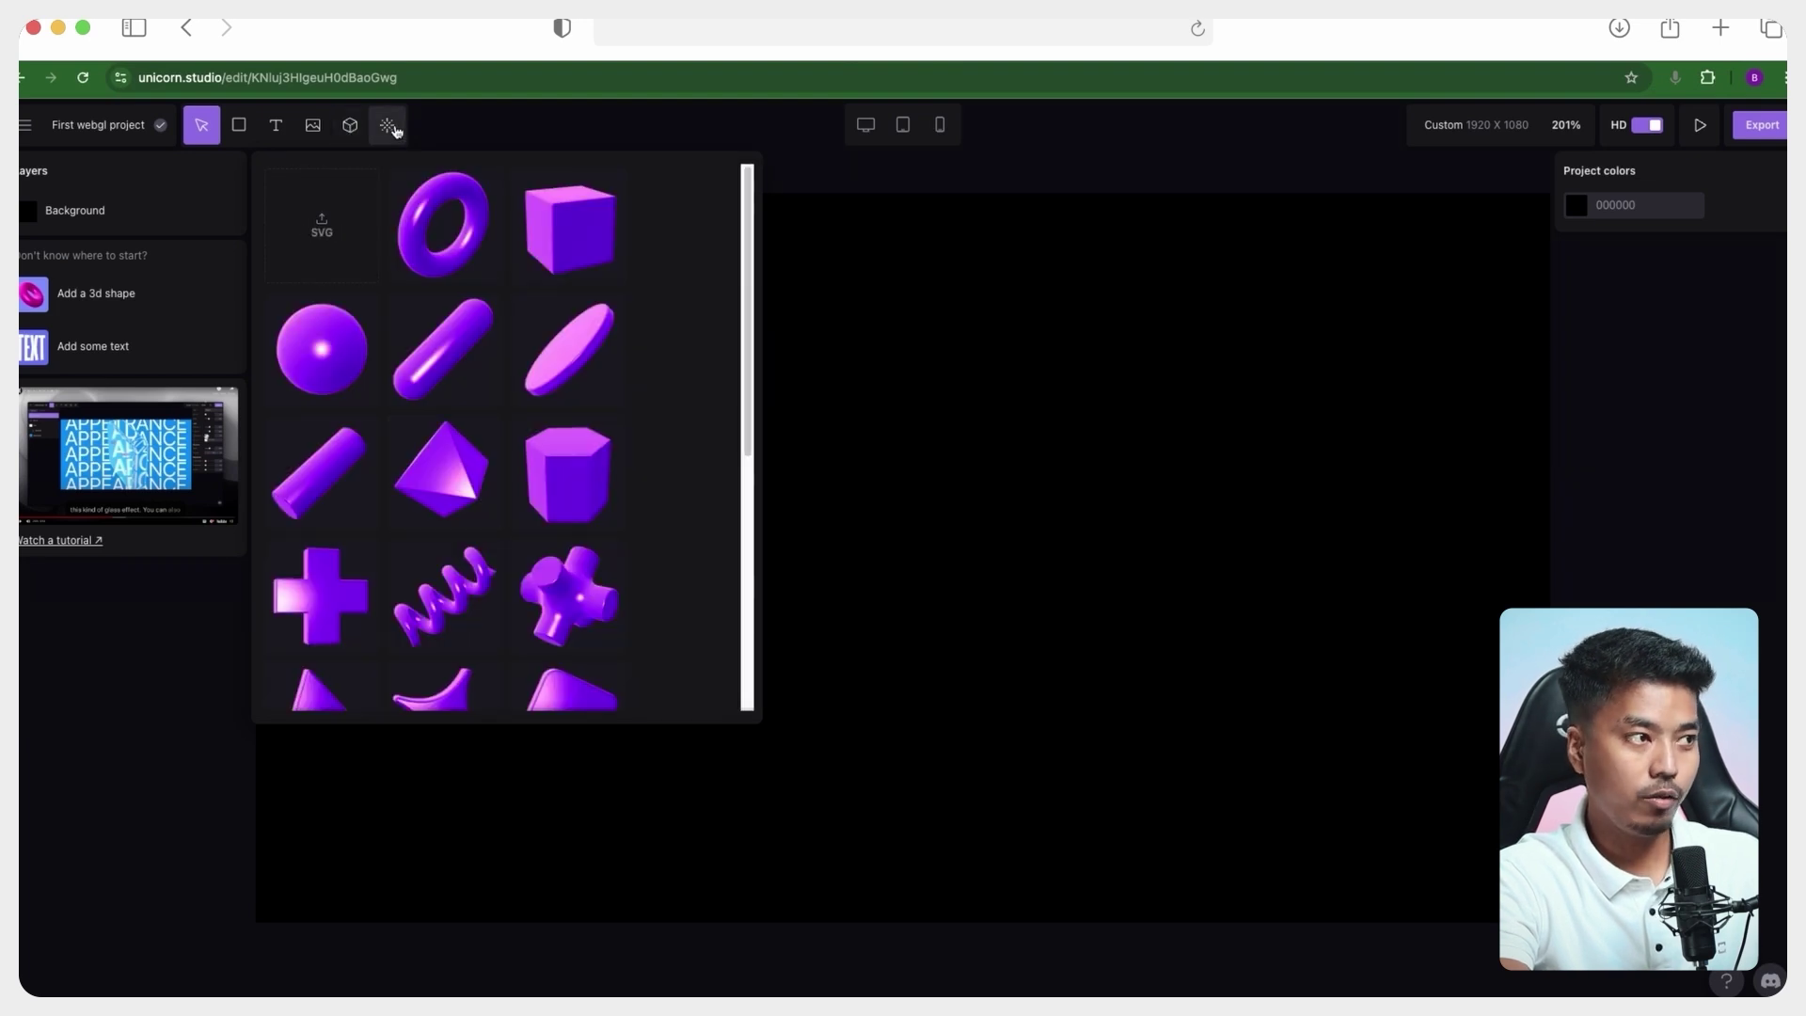
pyautogui.click(386, 128)
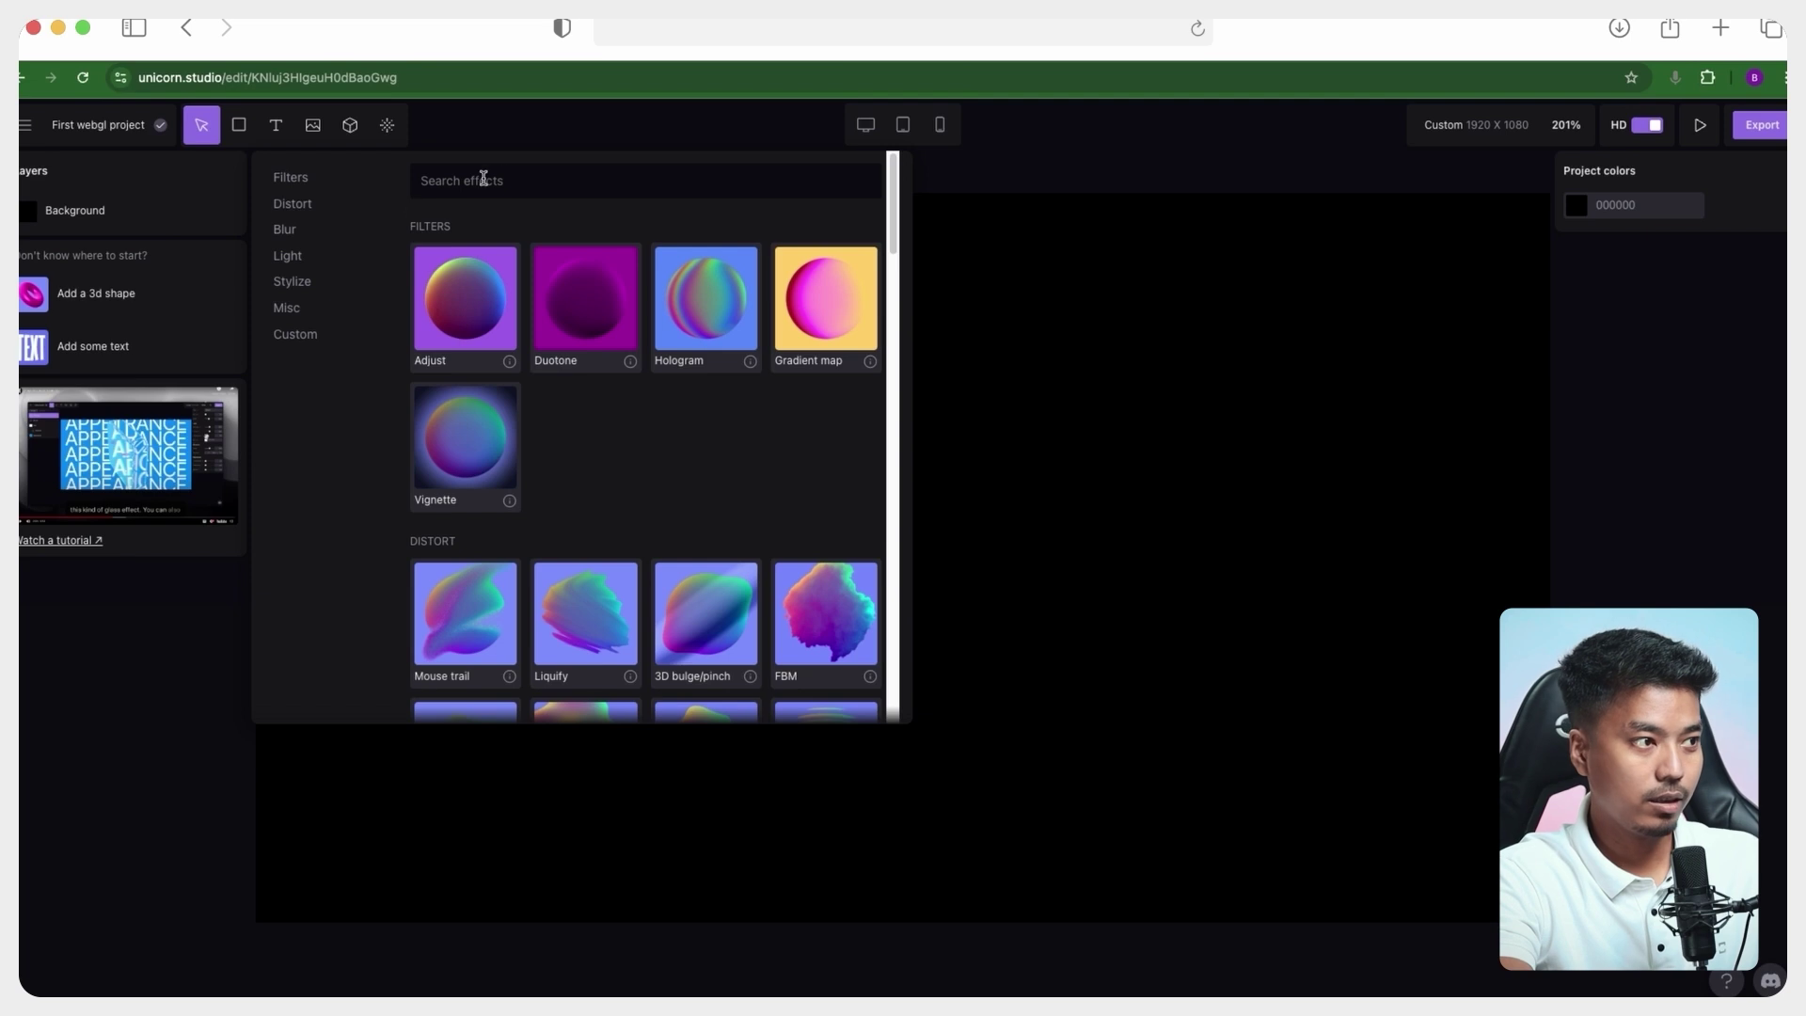
pyautogui.click(1148, 294)
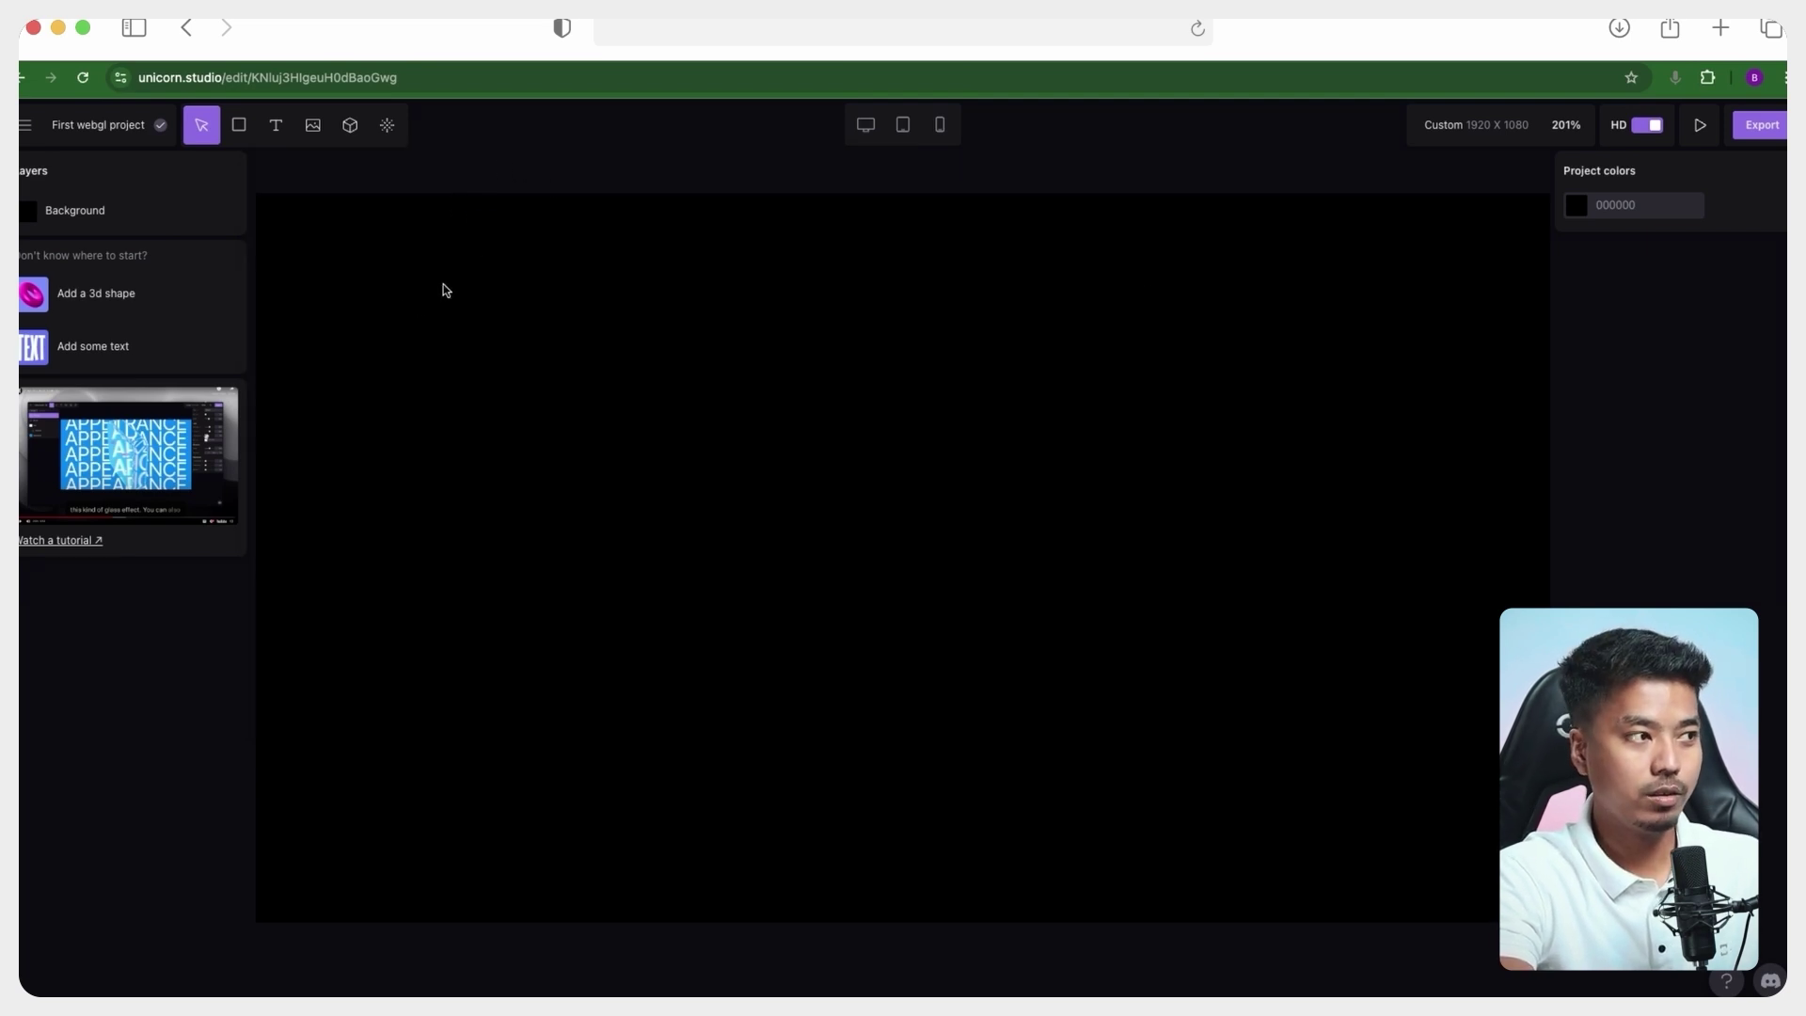
# - Set the Background layer's colour to deep indigo 10006B
pyautogui.click(123, 213)
pyautogui.click(1664, 324)
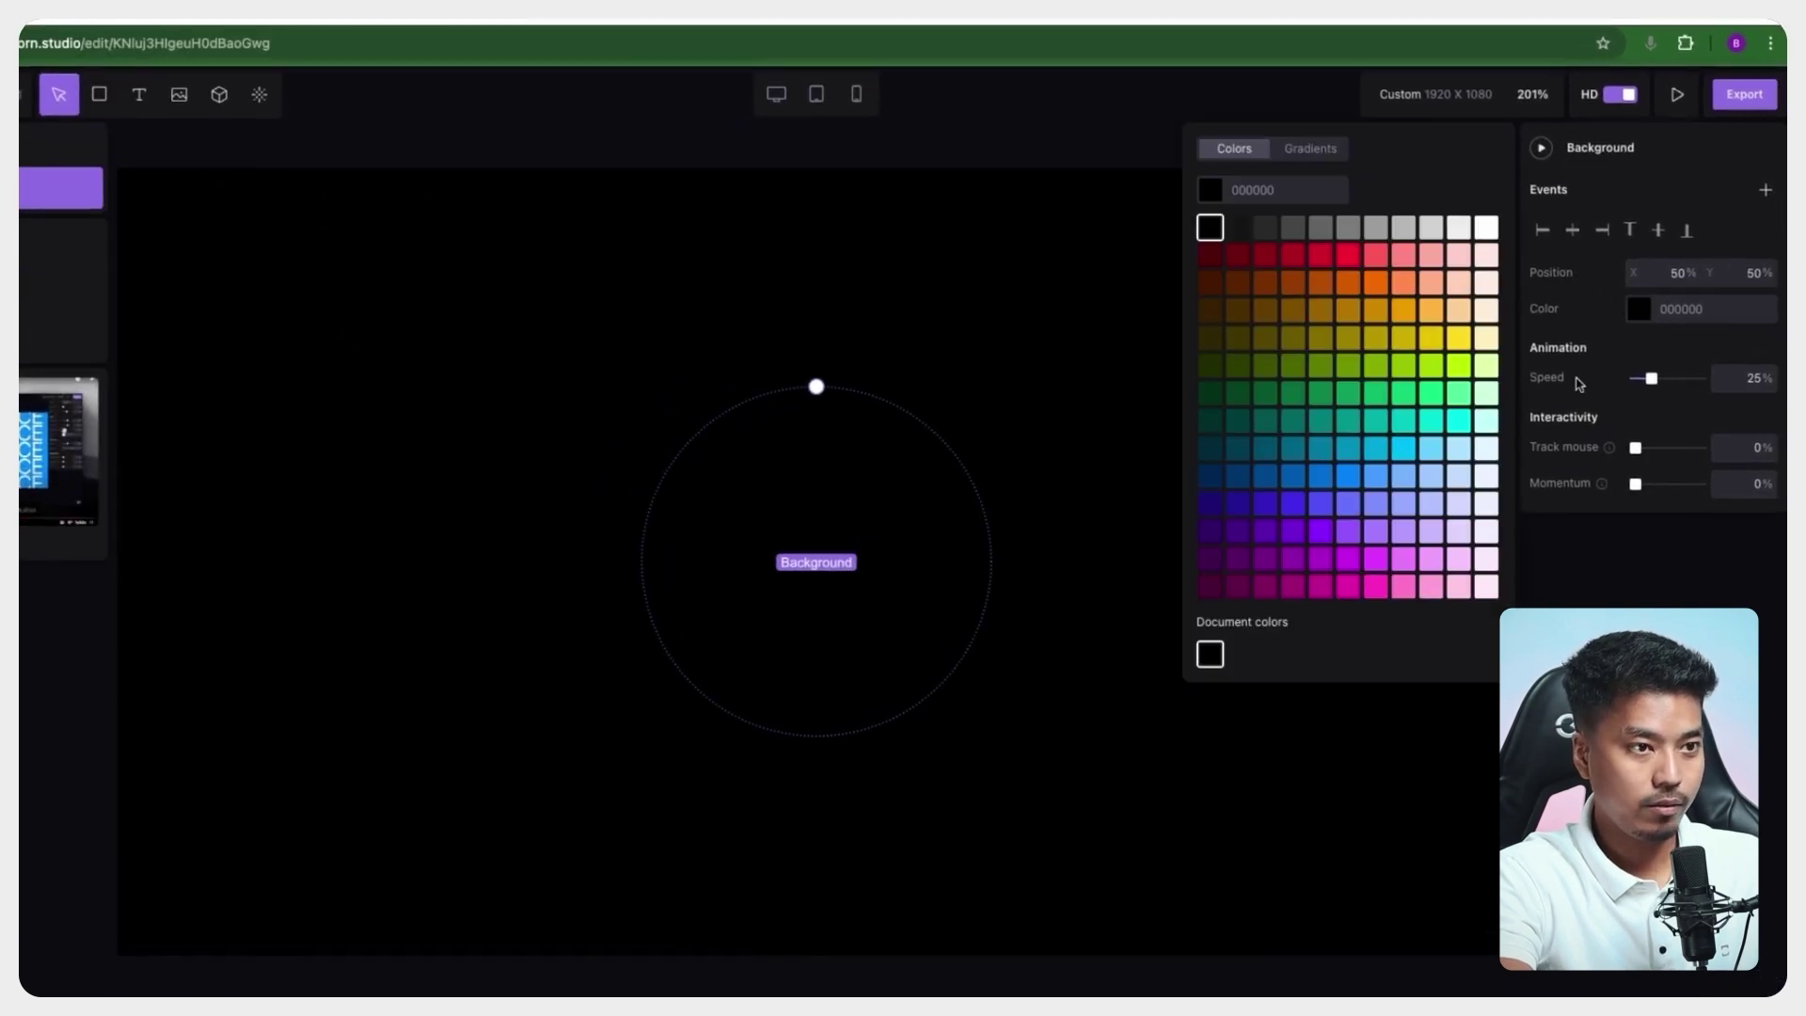
pyautogui.click(1132, 241)
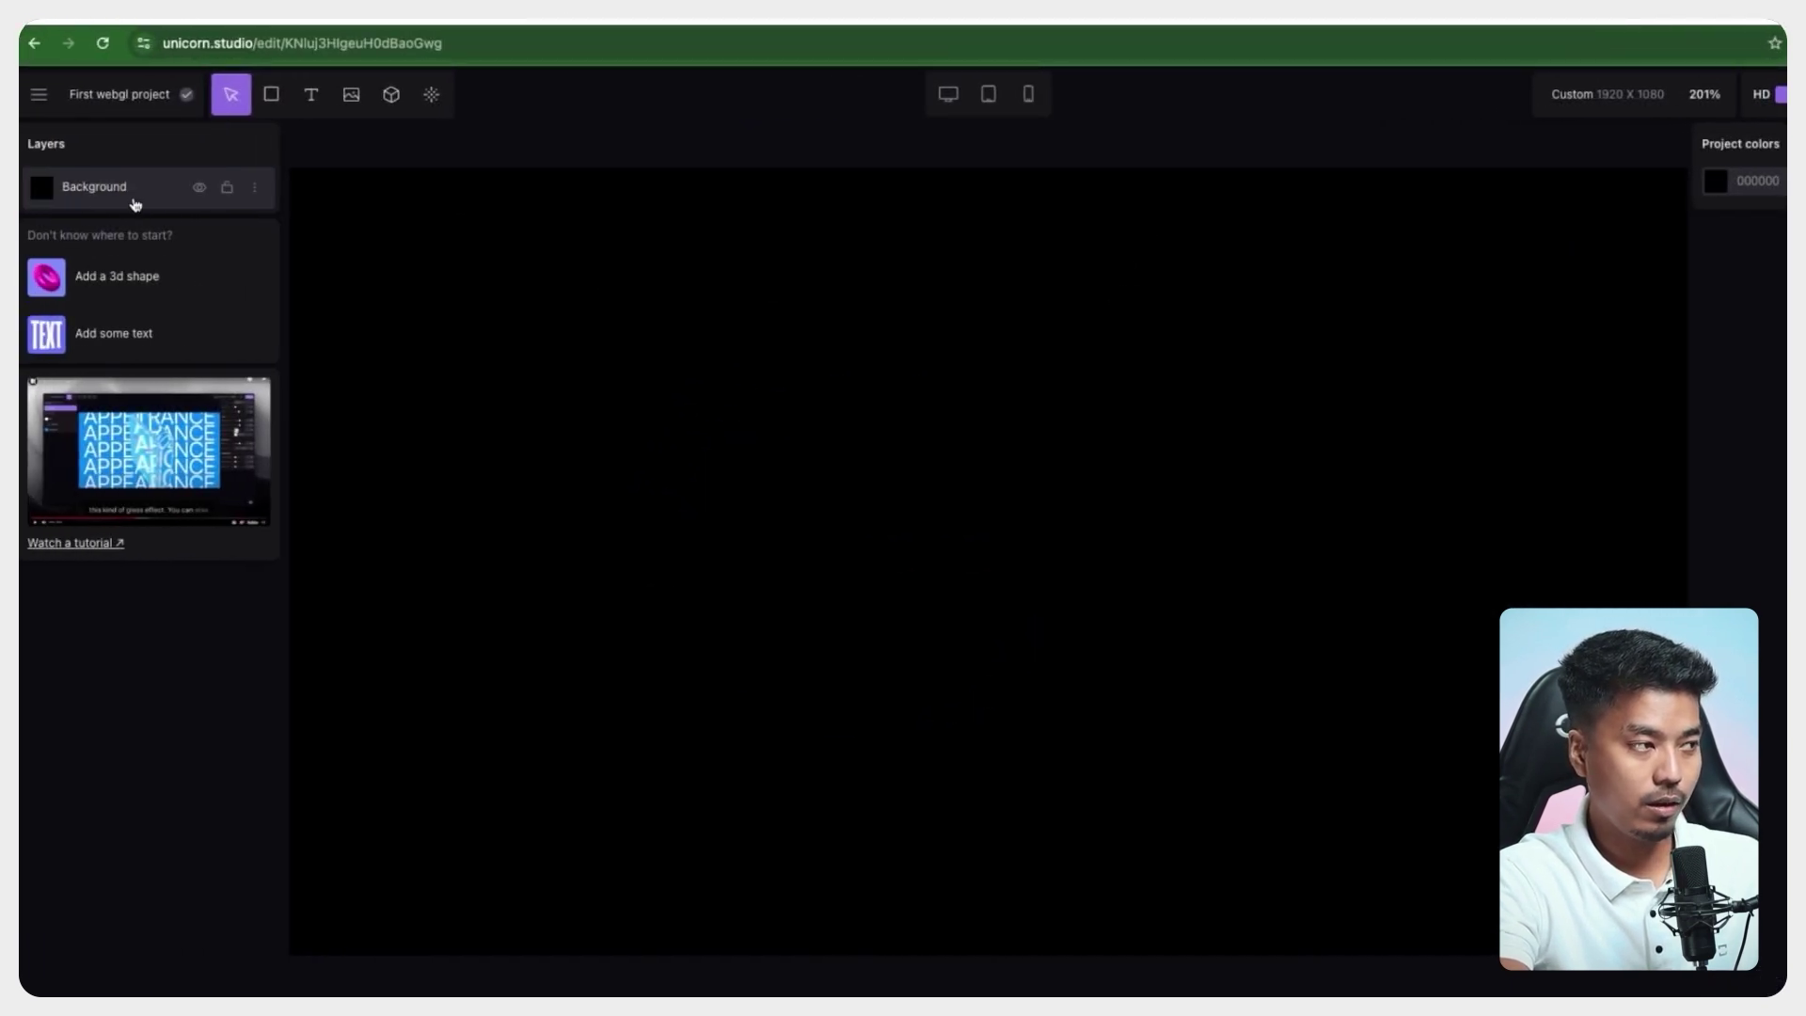
pyautogui.click(136, 199)
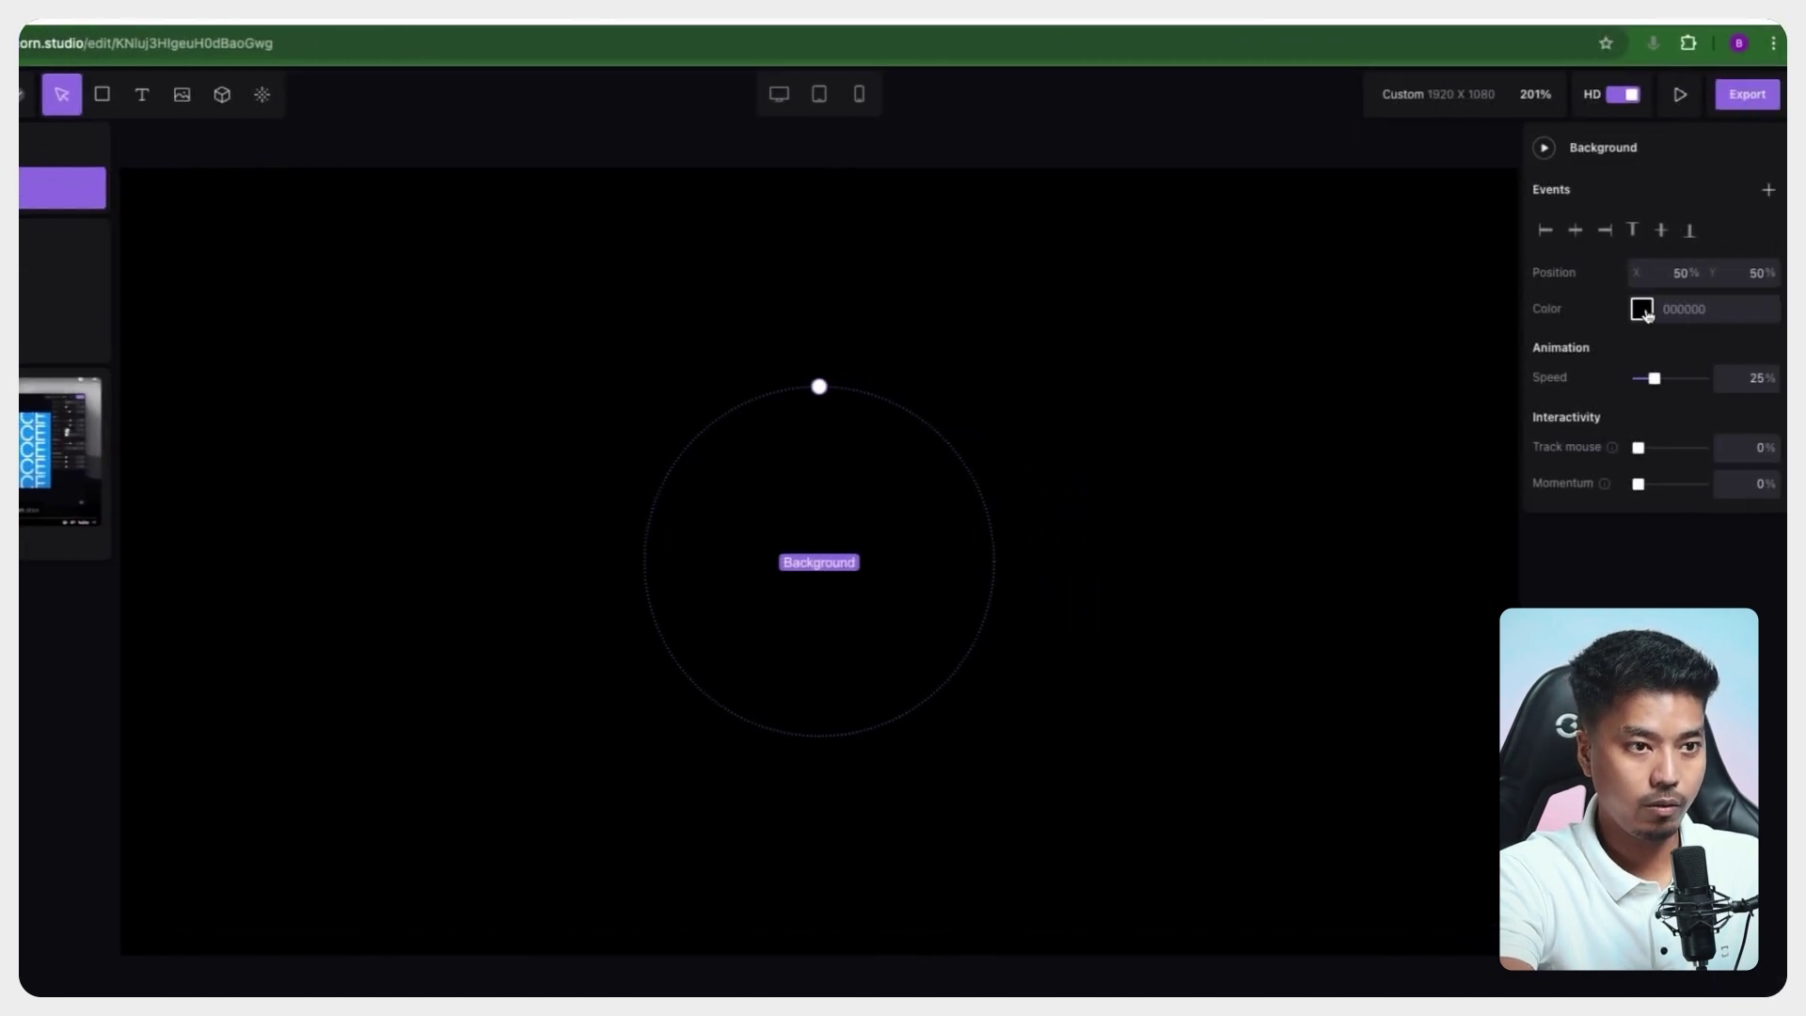
pyautogui.click(1643, 309)
pyautogui.click(1209, 505)
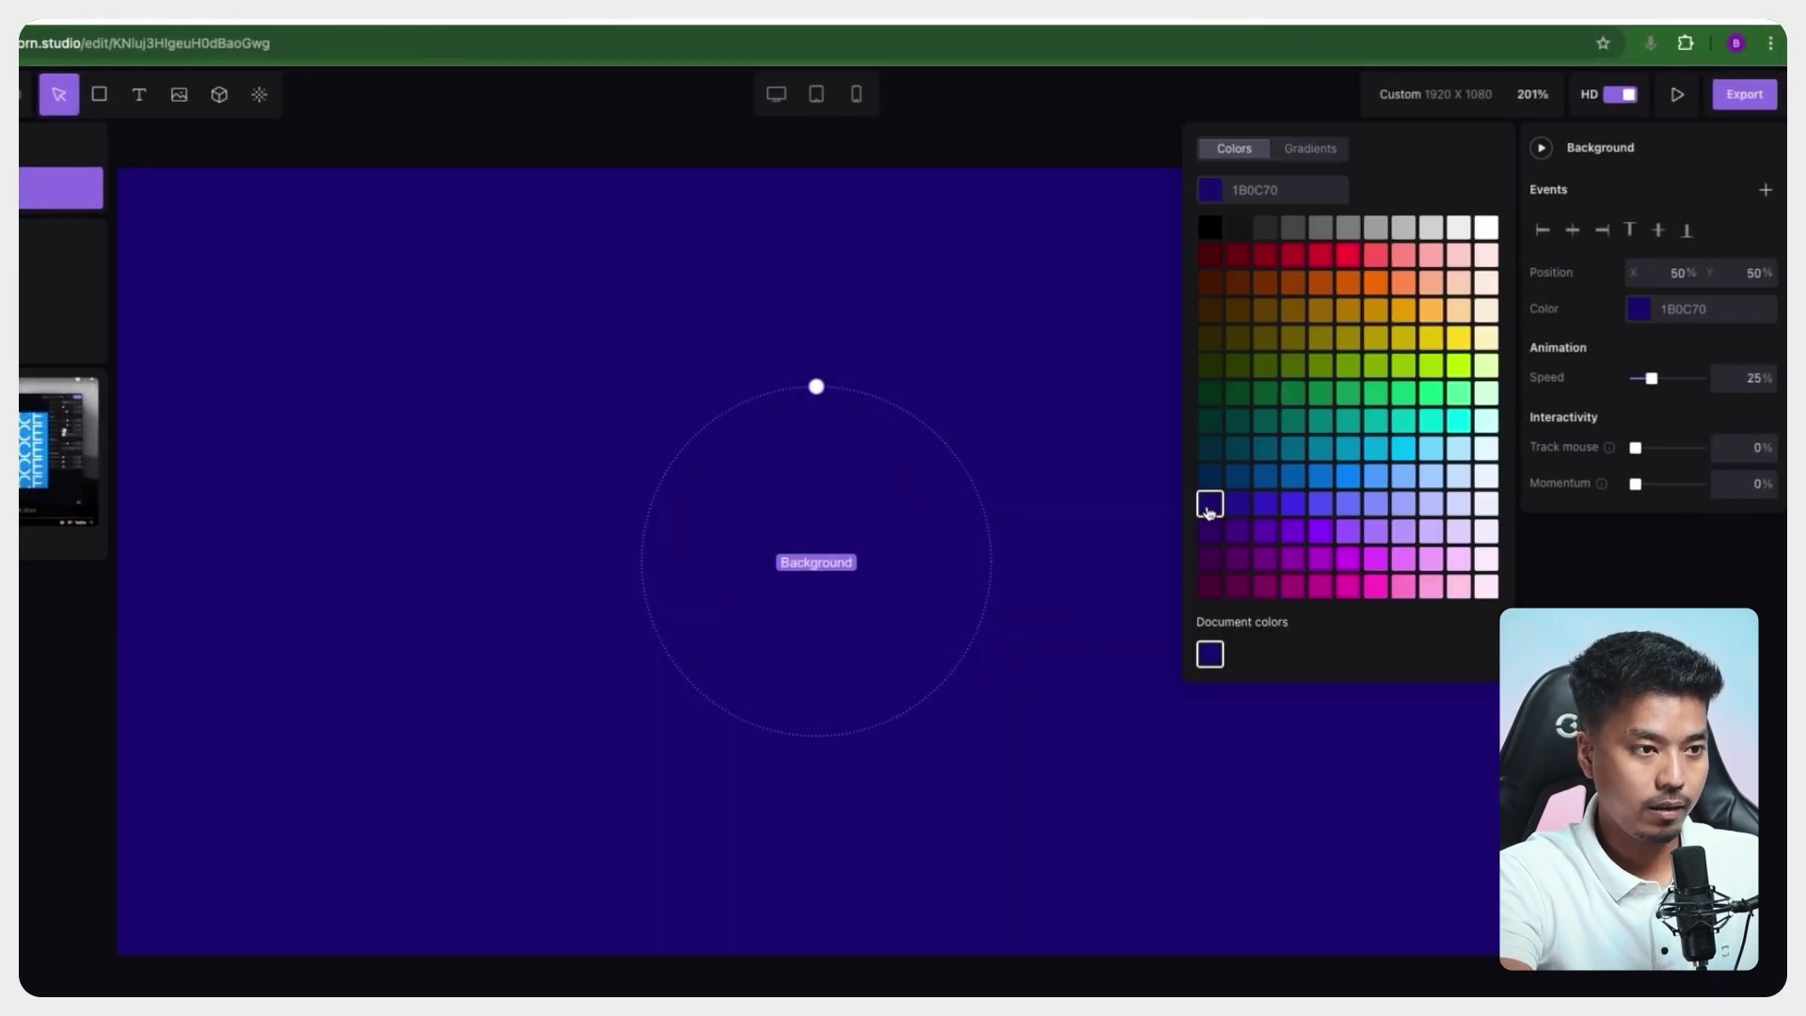
pyautogui.click(1211, 190)
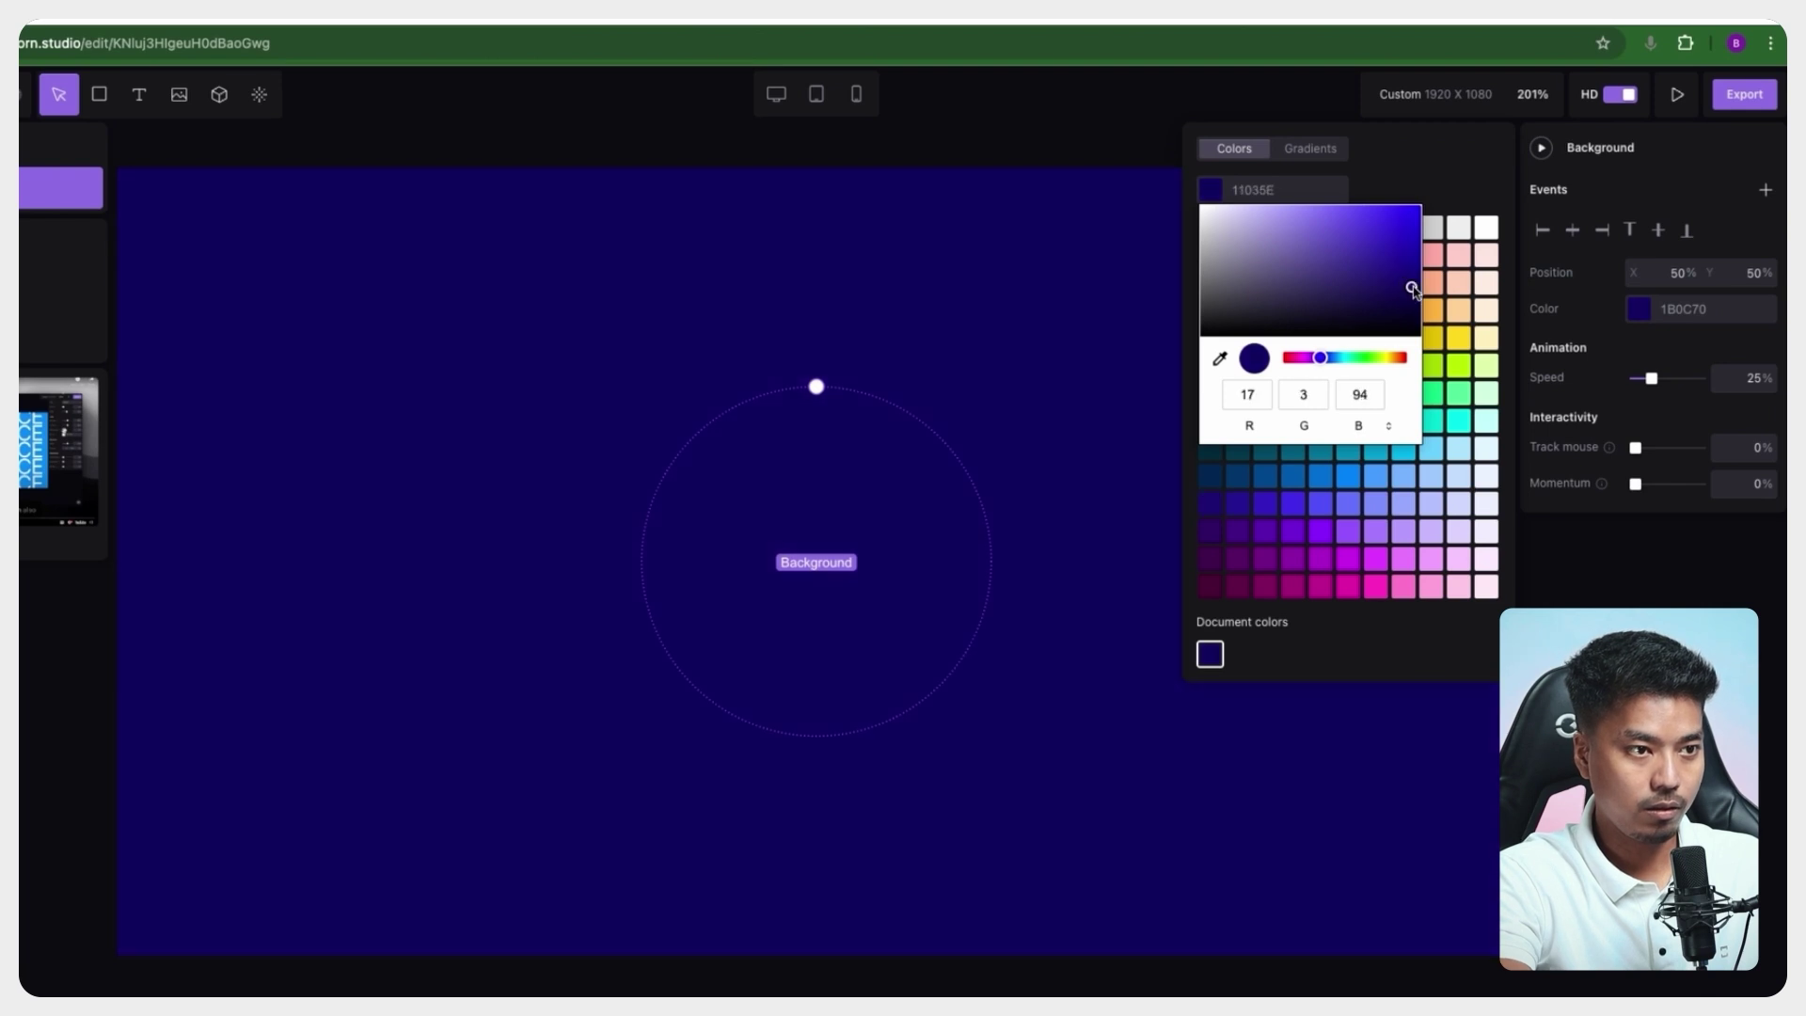
pyautogui.click(1133, 420)
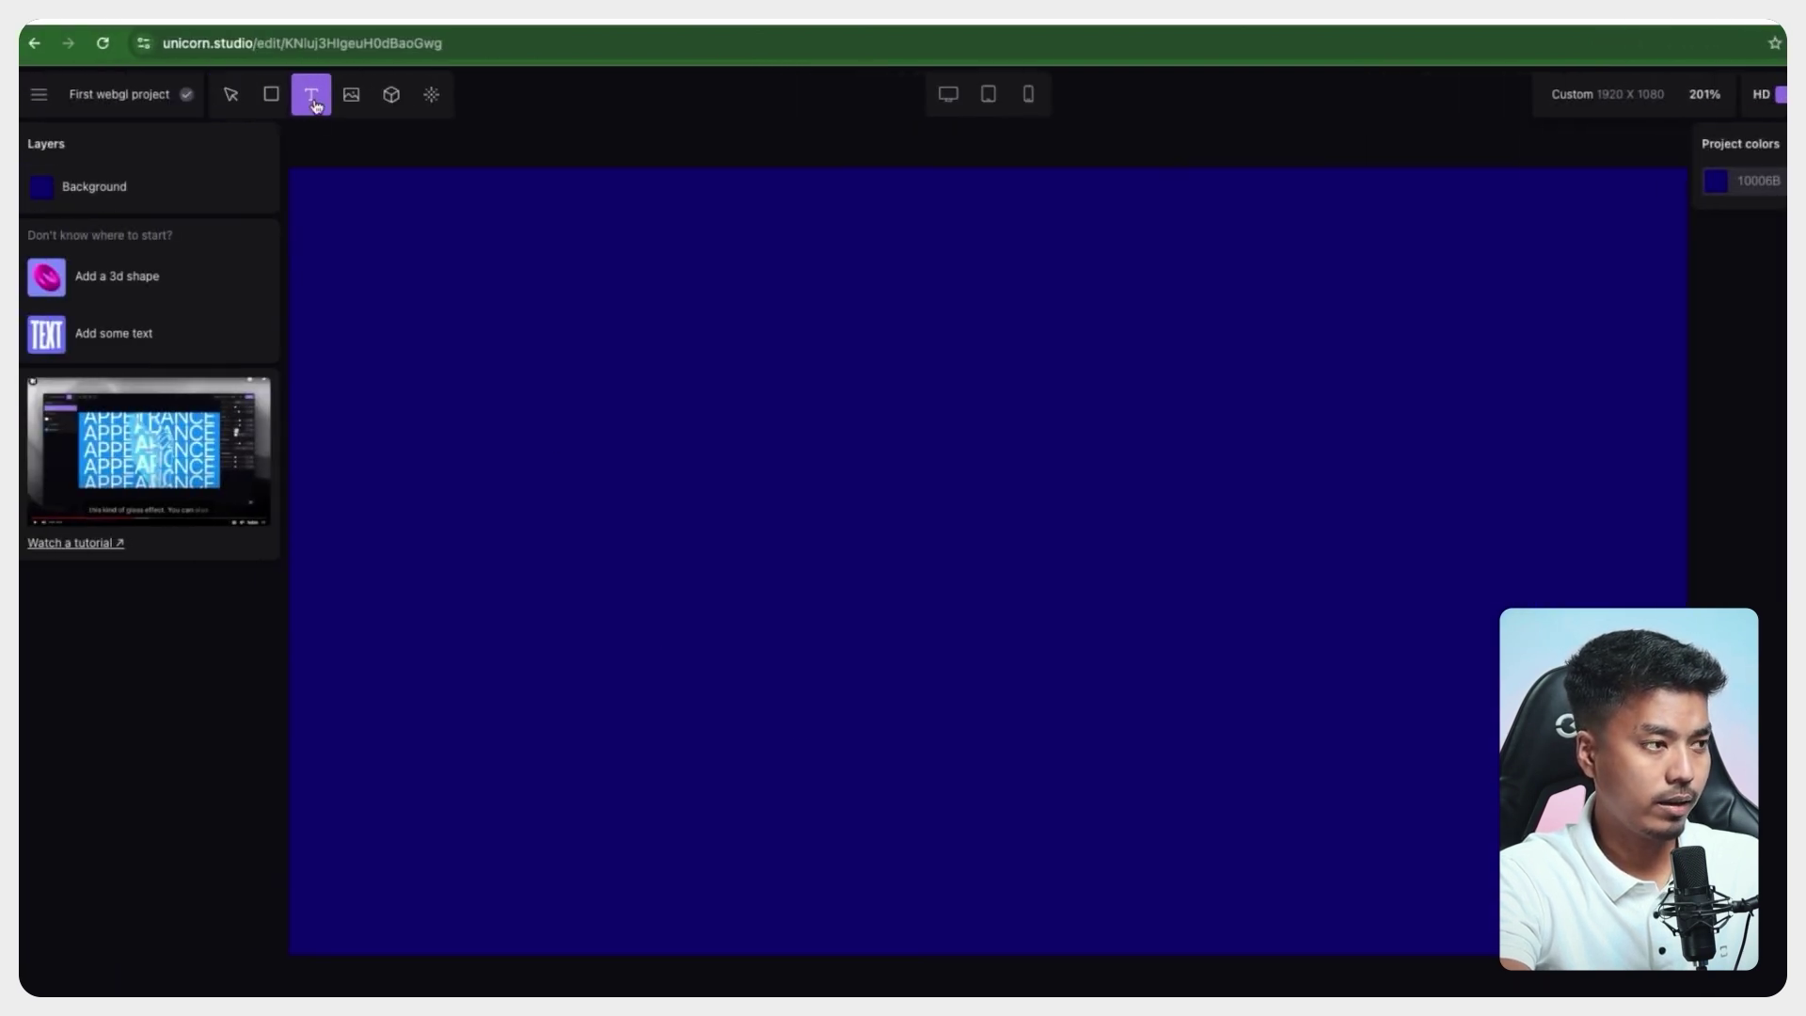
# - Add a text box reading 'HOVER', enlarge it and move it up-left
pyautogui.click(656, 498)
pyautogui.doubleClick(739, 521)
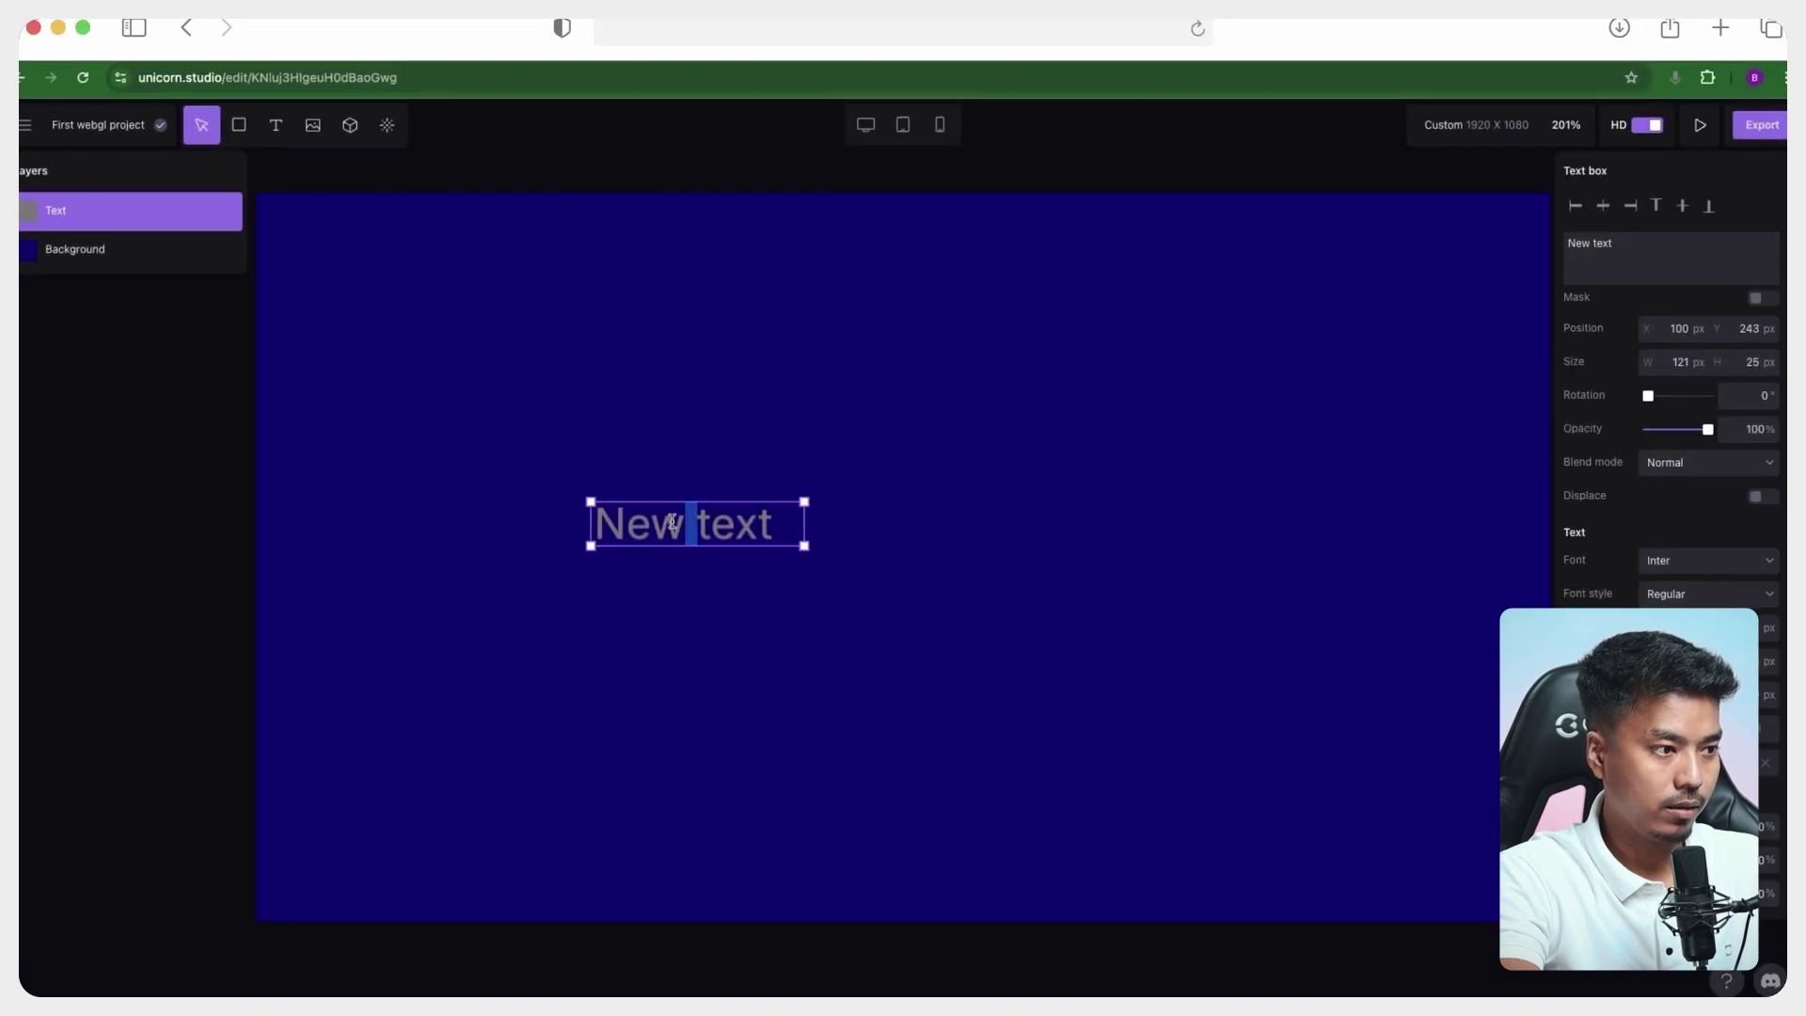
pyautogui.write('HOVER')
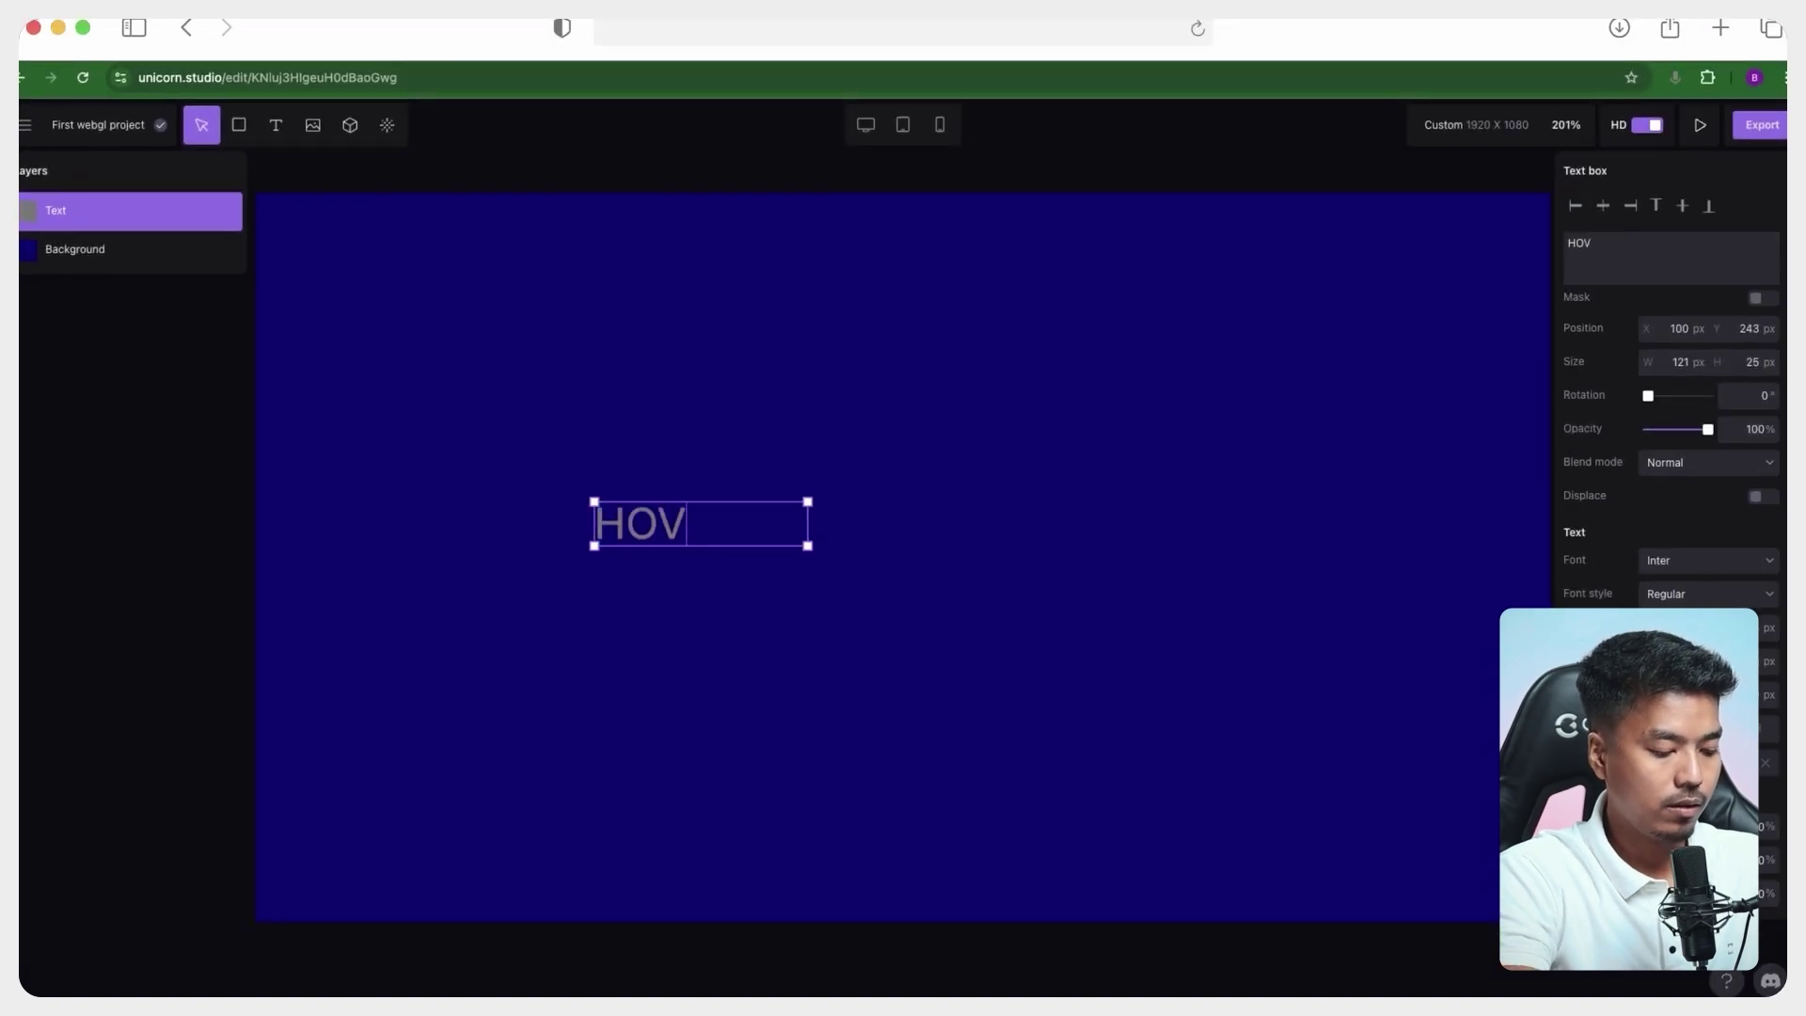
pyautogui.click(820, 527)
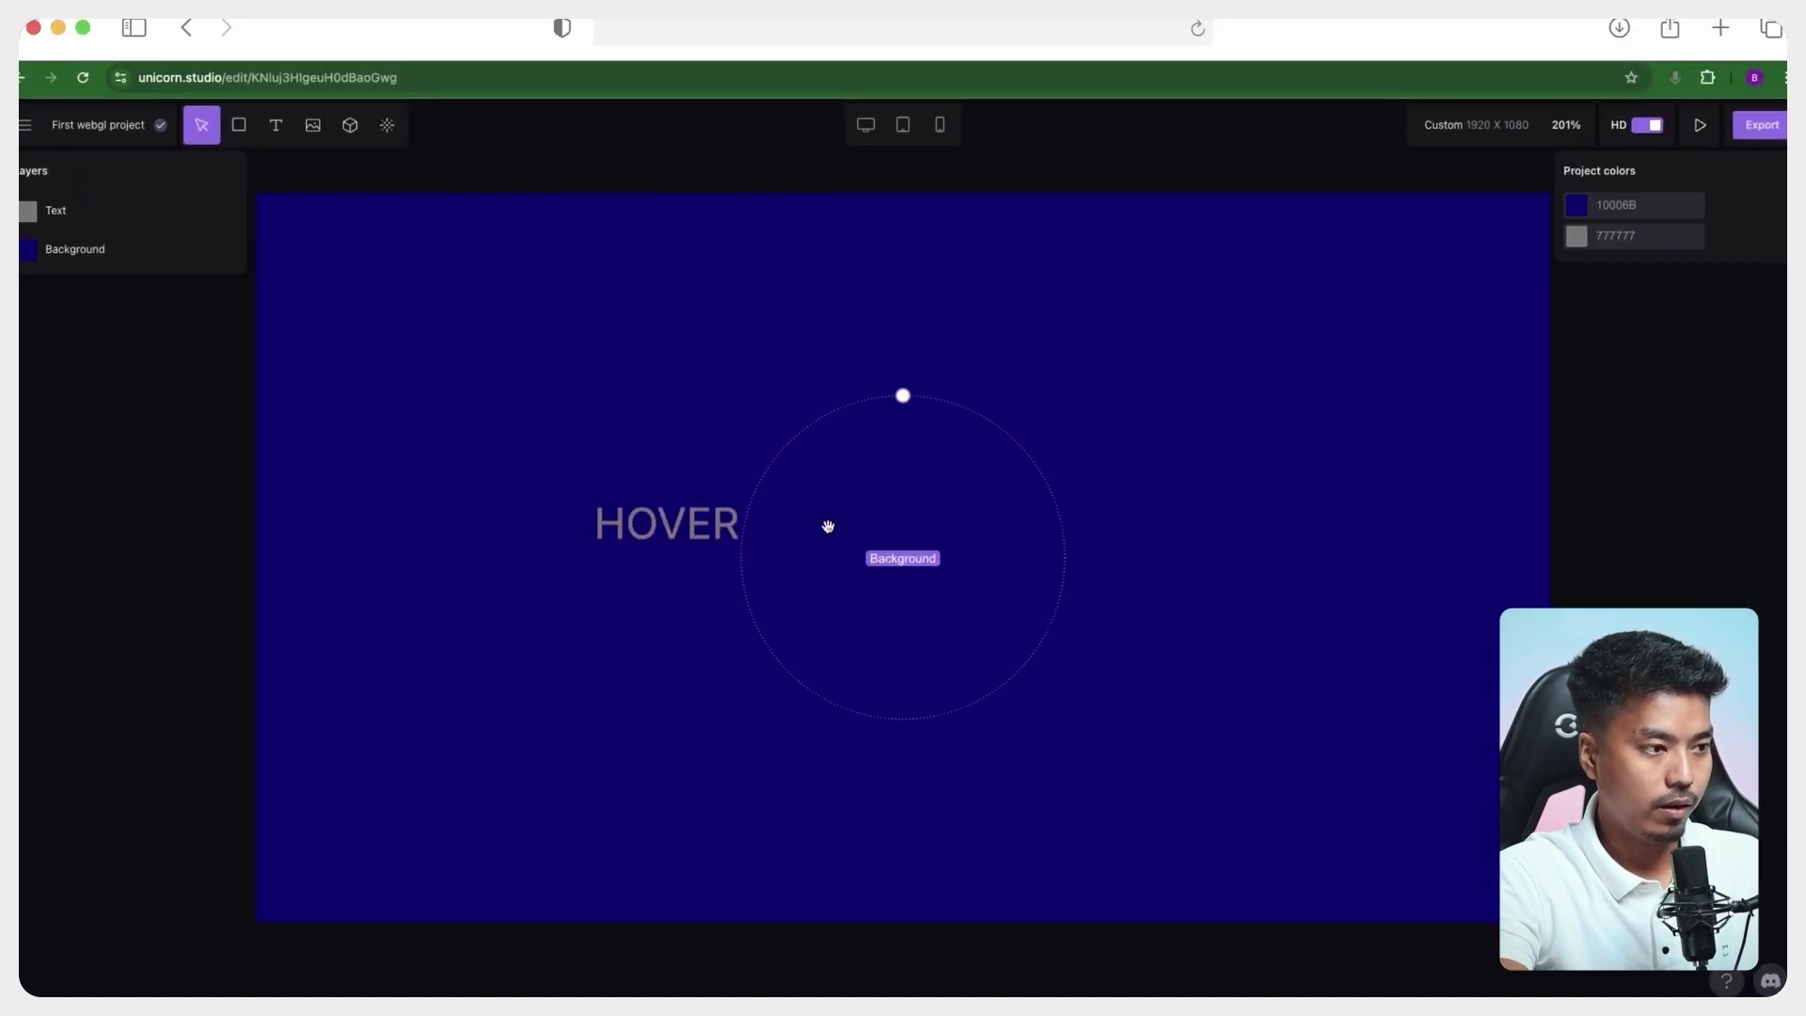
pyautogui.click(820, 537)
pyautogui.moveTo(812, 546); pyautogui.dragTo(1371, 730)
pyautogui.moveTo(1053, 654); pyautogui.dragTo(970, 600)
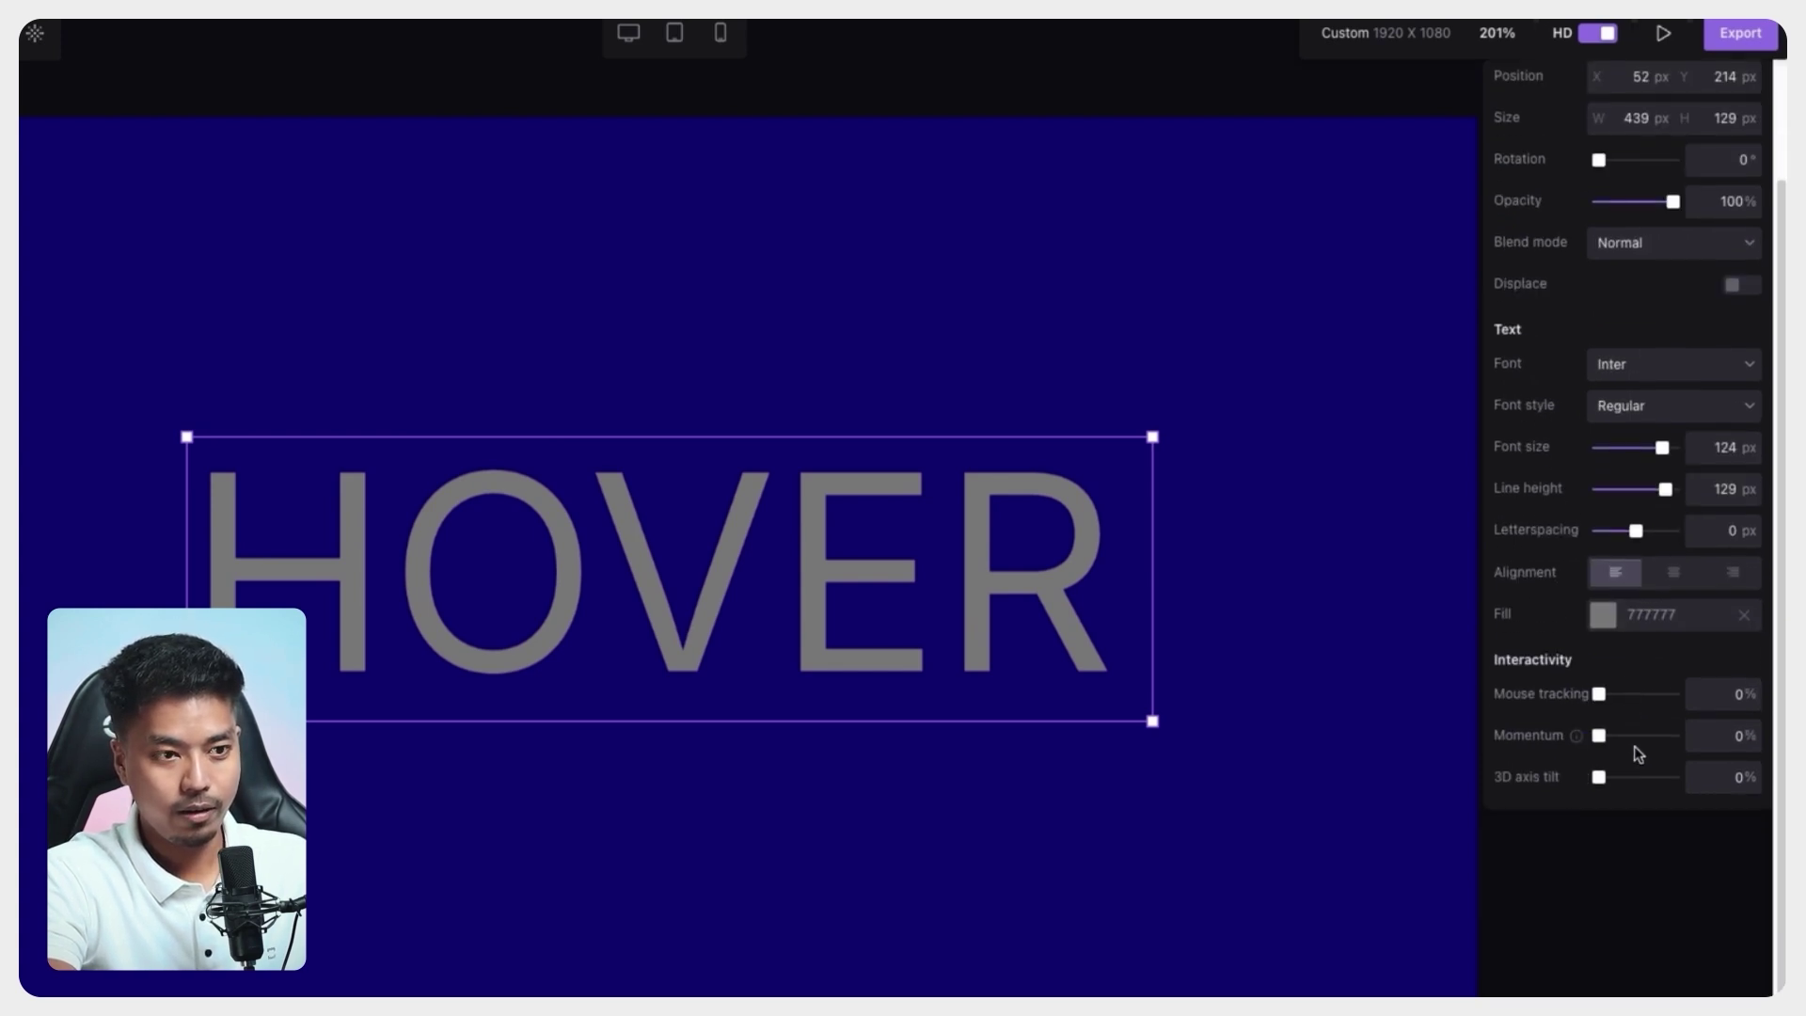
# - Set the HOVER text to Inter weight 800 with a white fill
pyautogui.scroll(3, 1637, 753)
pyautogui.click(1653, 575)
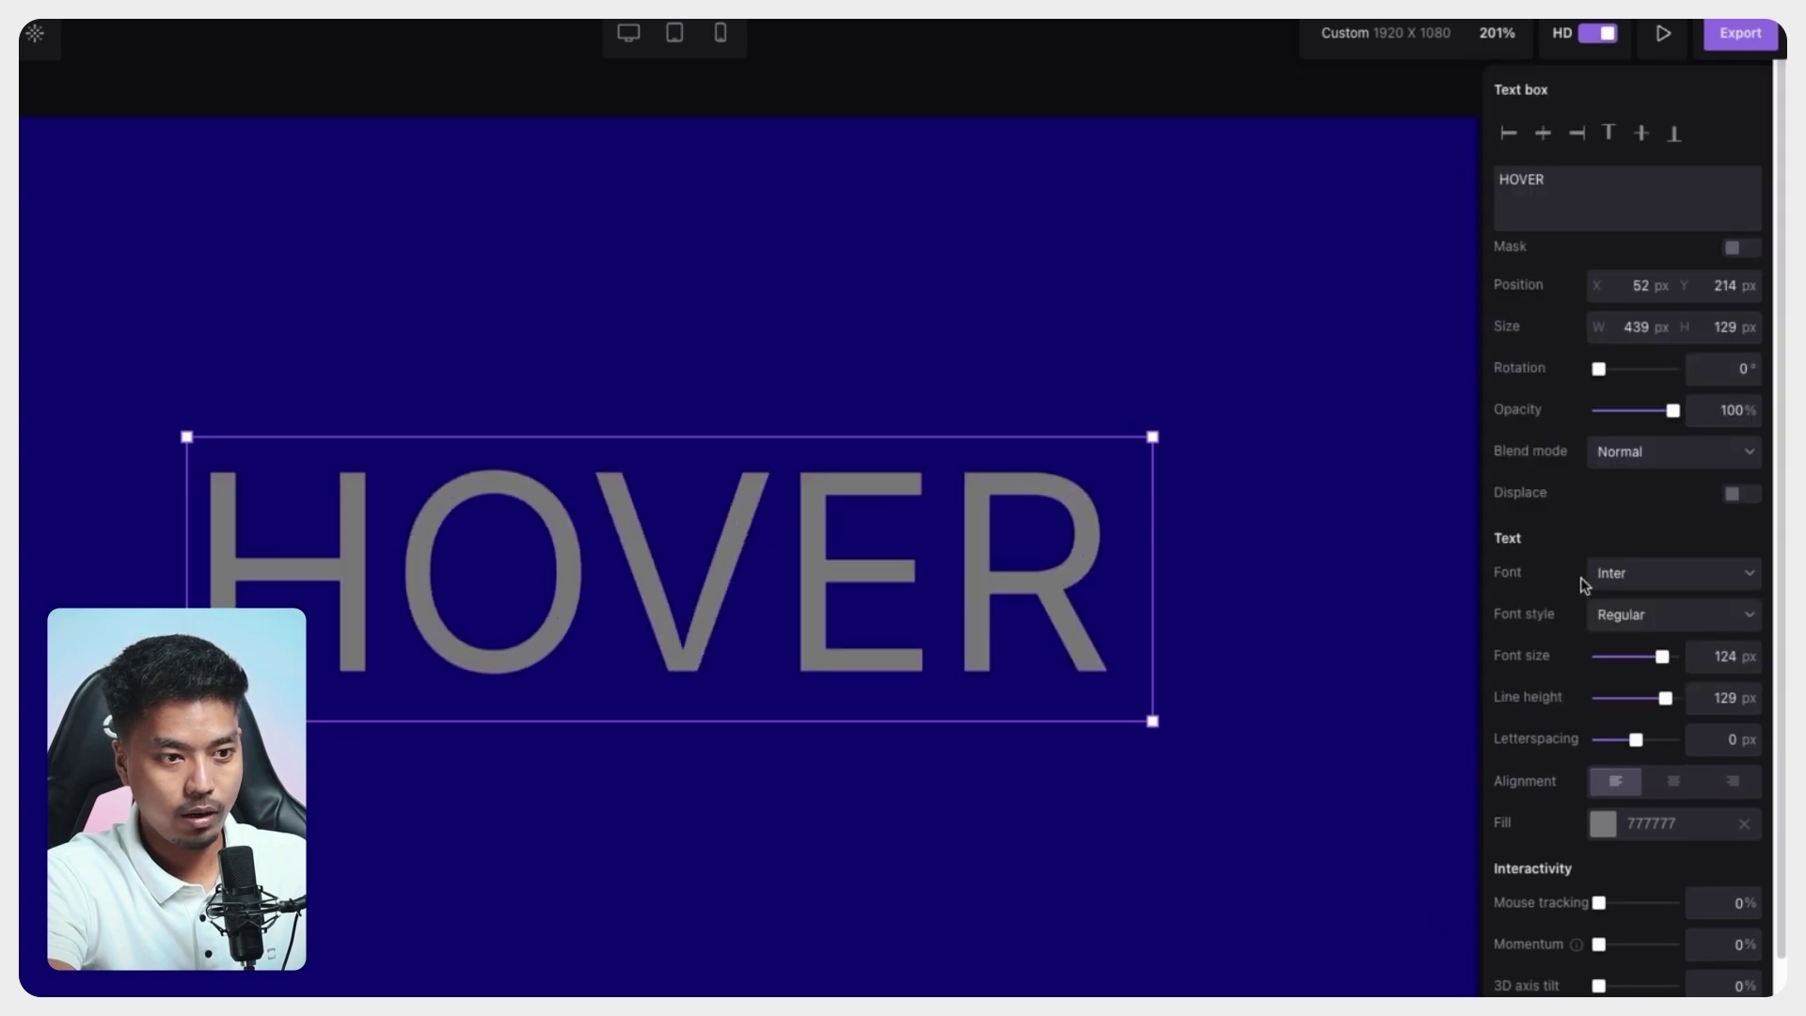
pyautogui.click(1616, 617)
pyautogui.click(1630, 836)
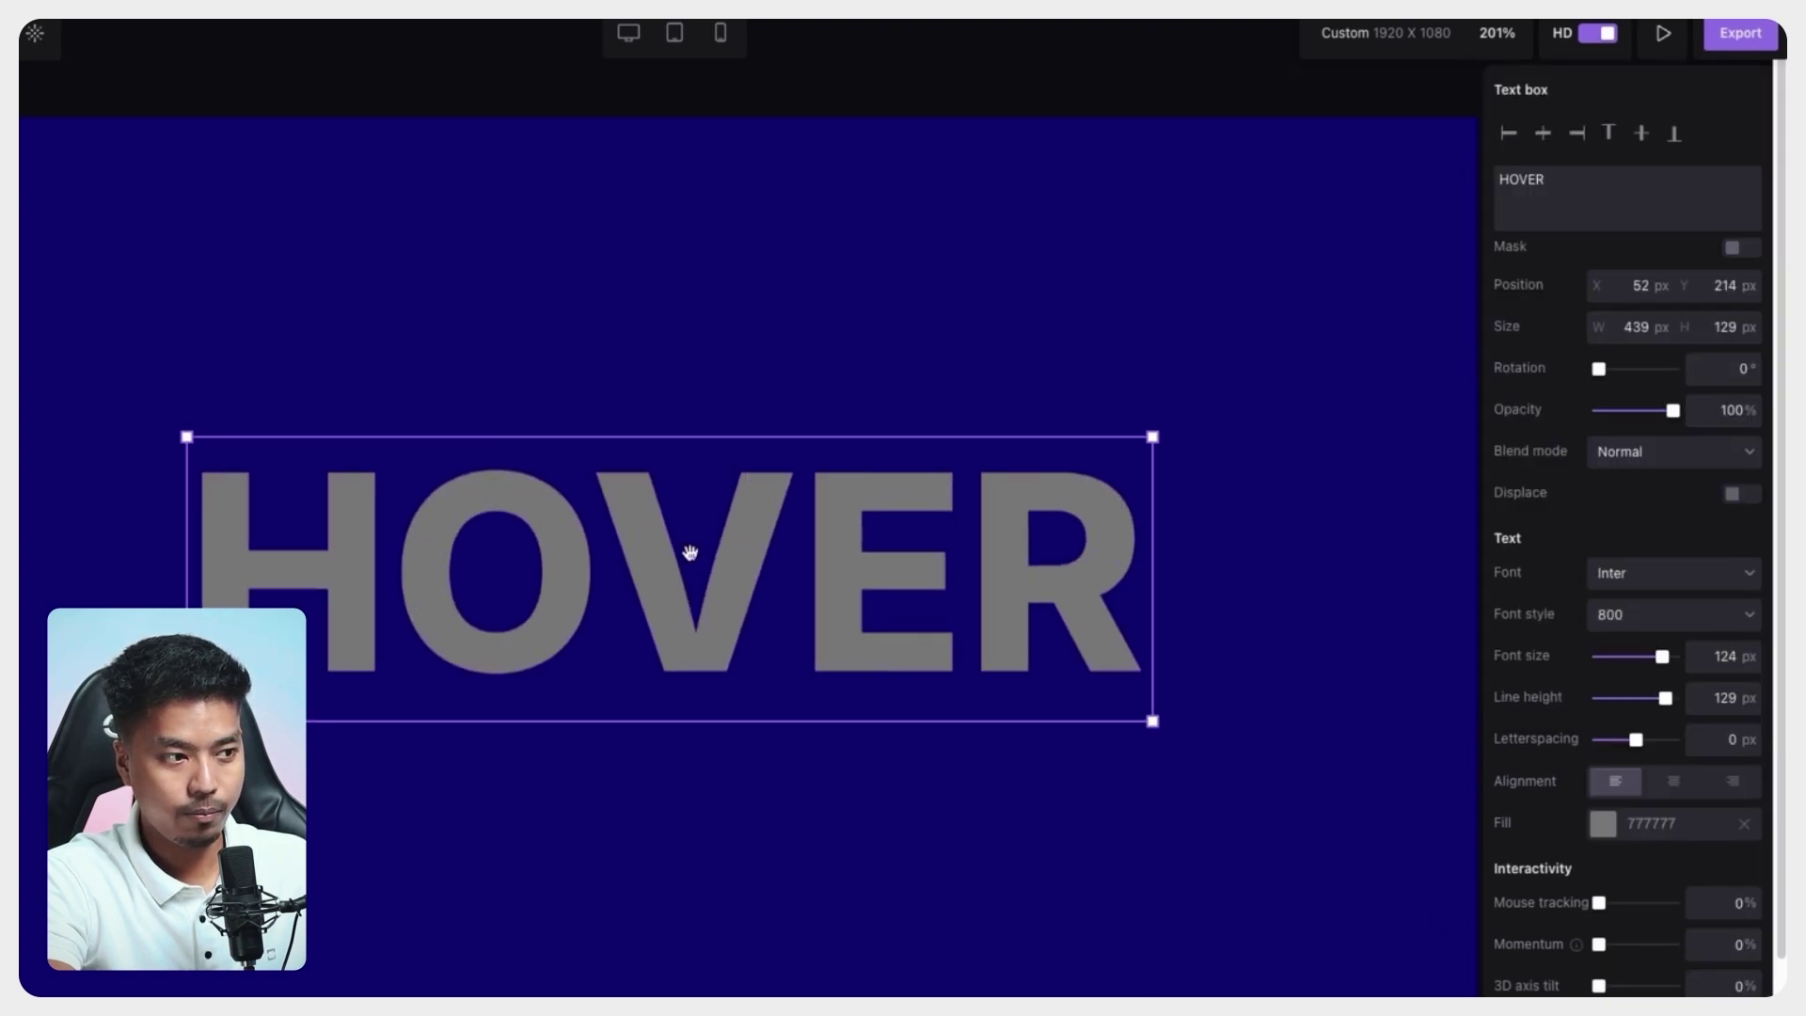
pyautogui.click(1604, 826)
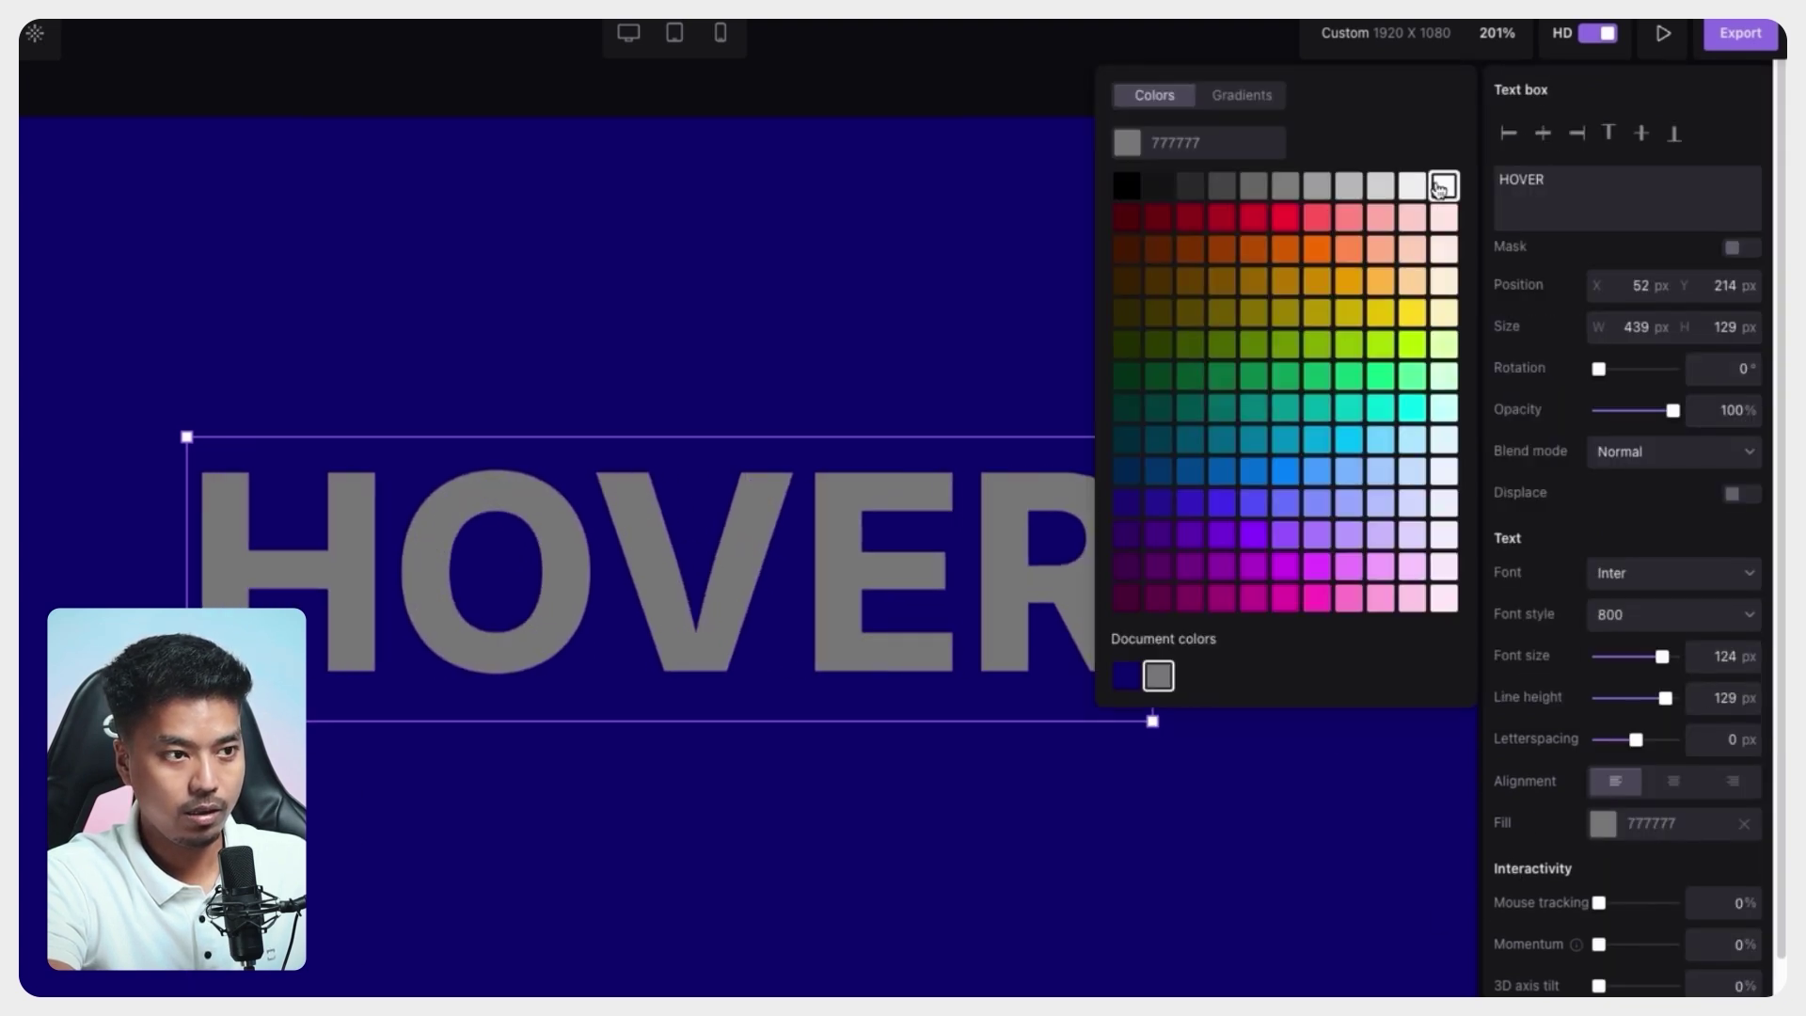
pyautogui.click(1439, 187)
pyautogui.click(819, 613)
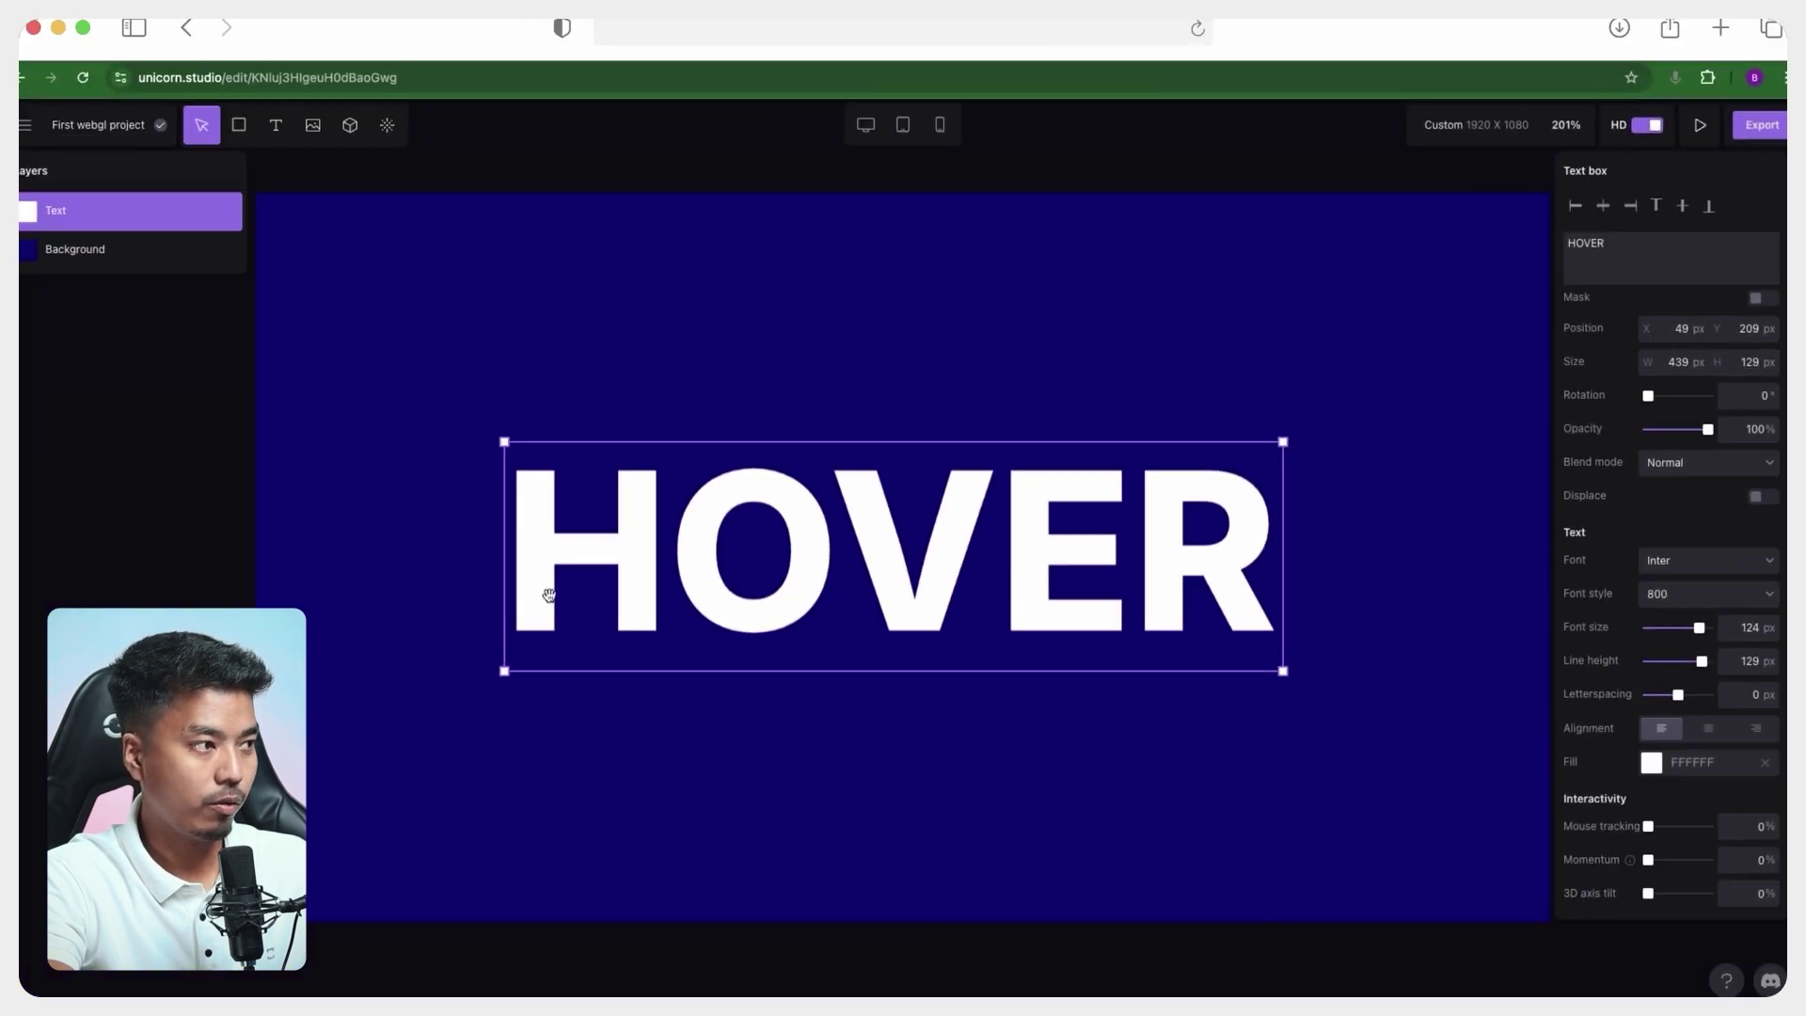
pyautogui.click(427, 343)
pyautogui.click(71, 207)
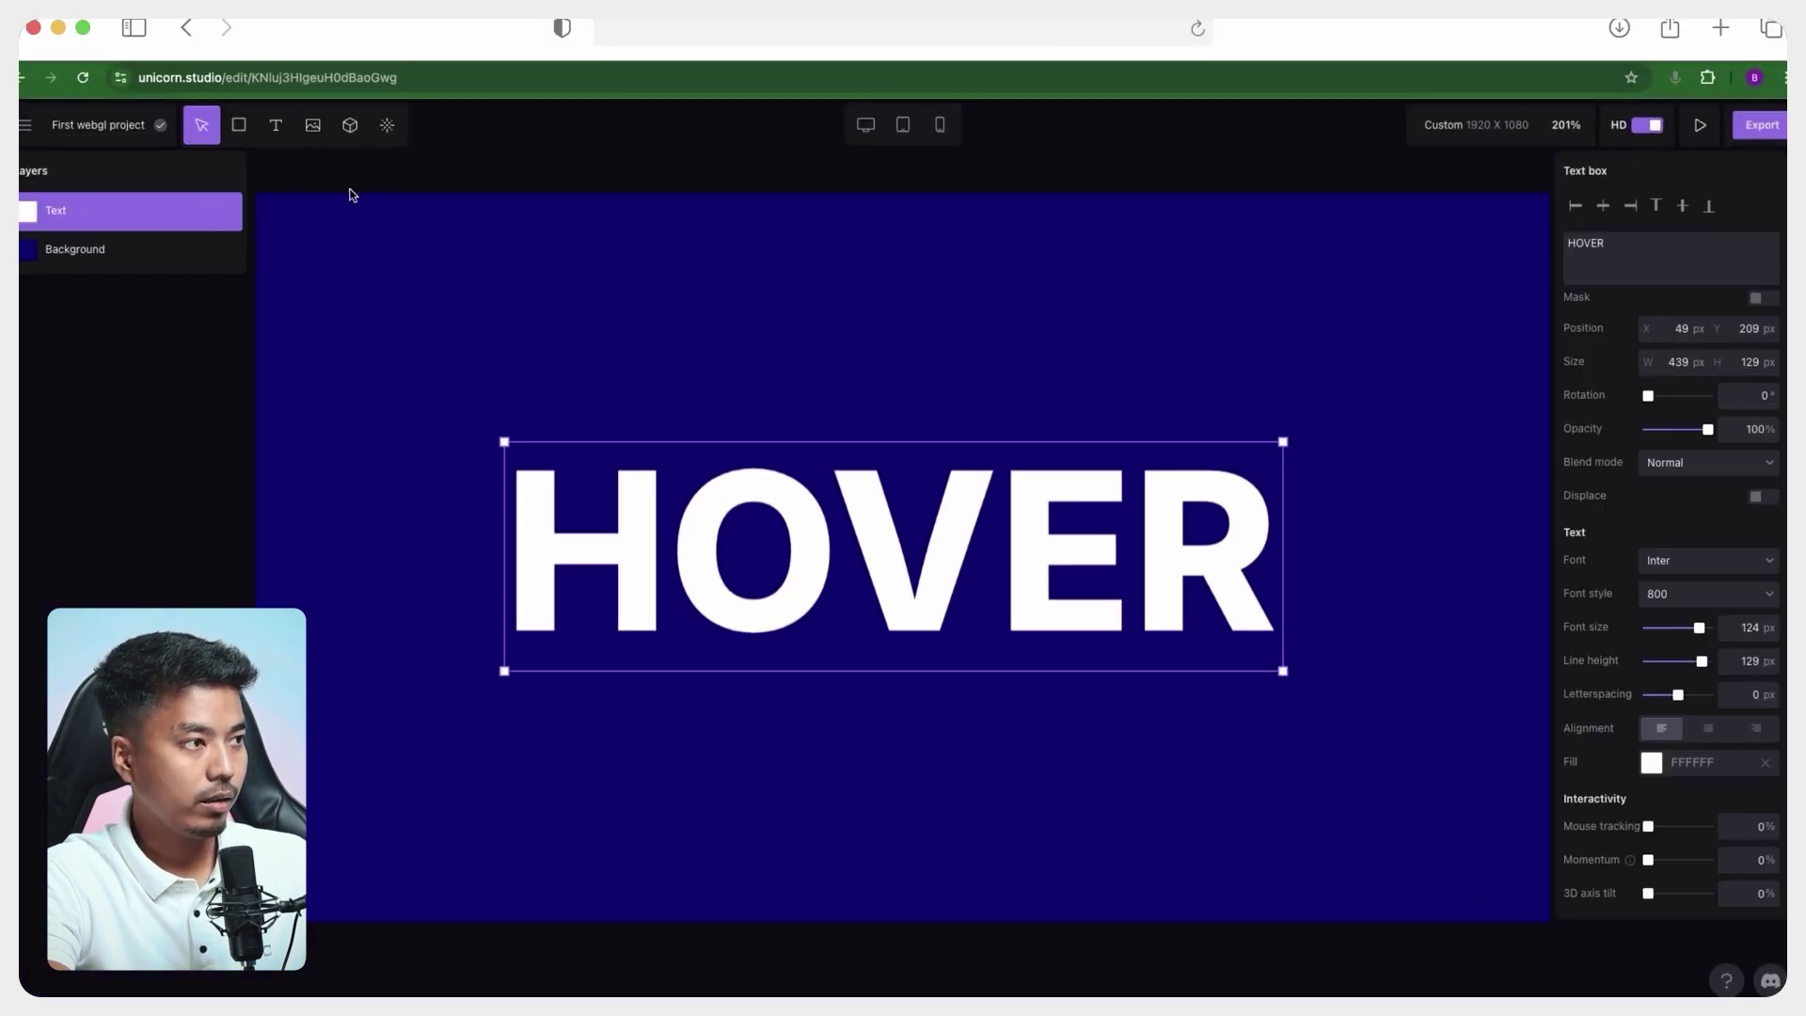
# - Add a Diffuse effect with 38% radius that tracks the mouse
pyautogui.click(386, 126)
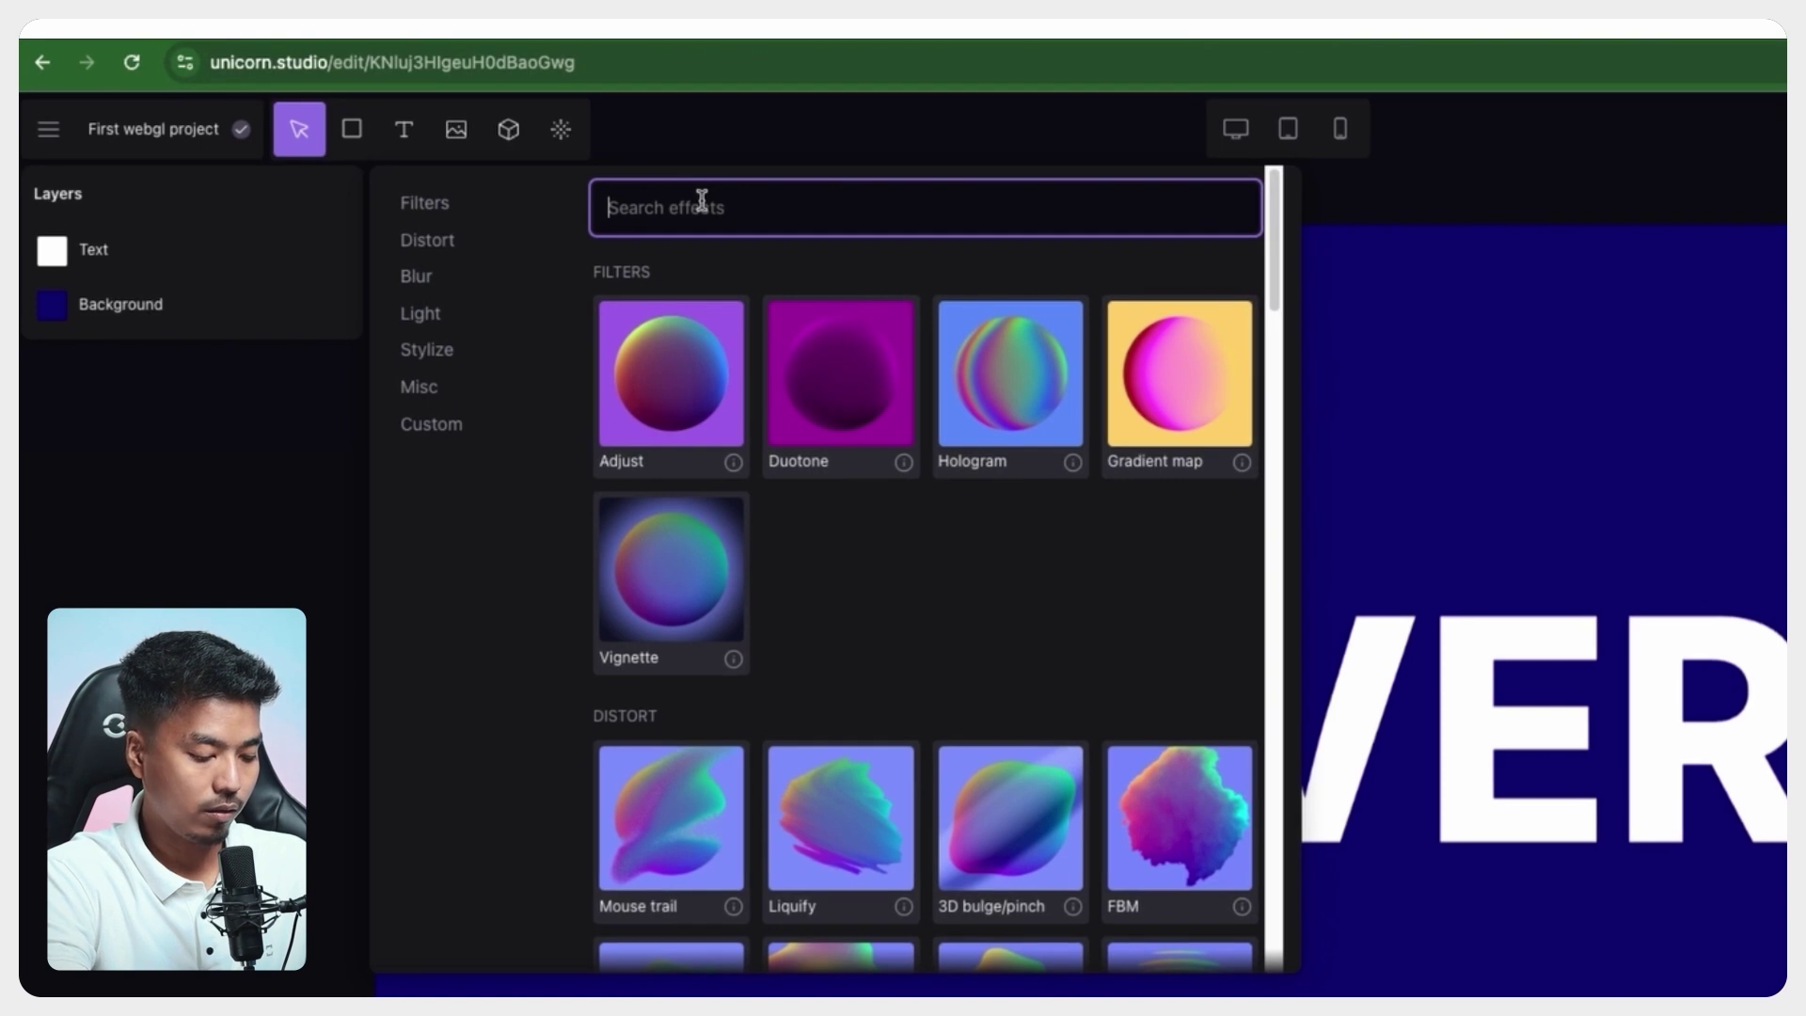
pyautogui.write('diff')
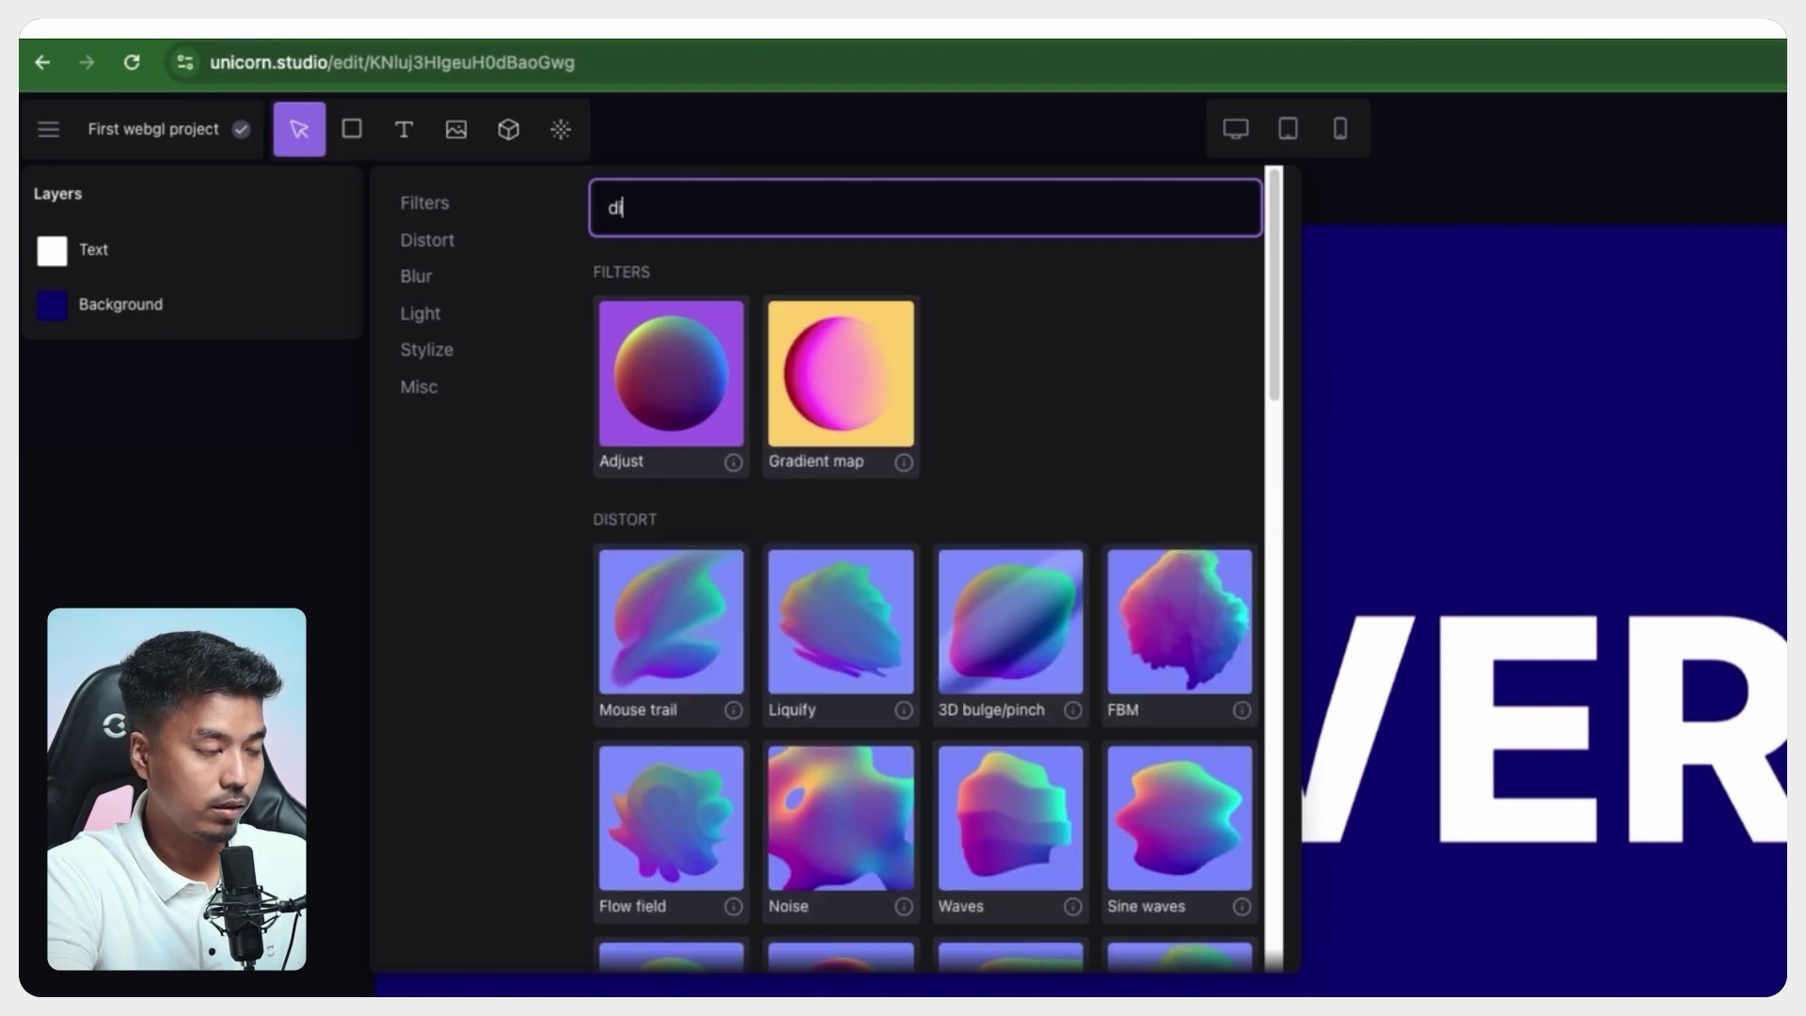
pyautogui.click(700, 336)
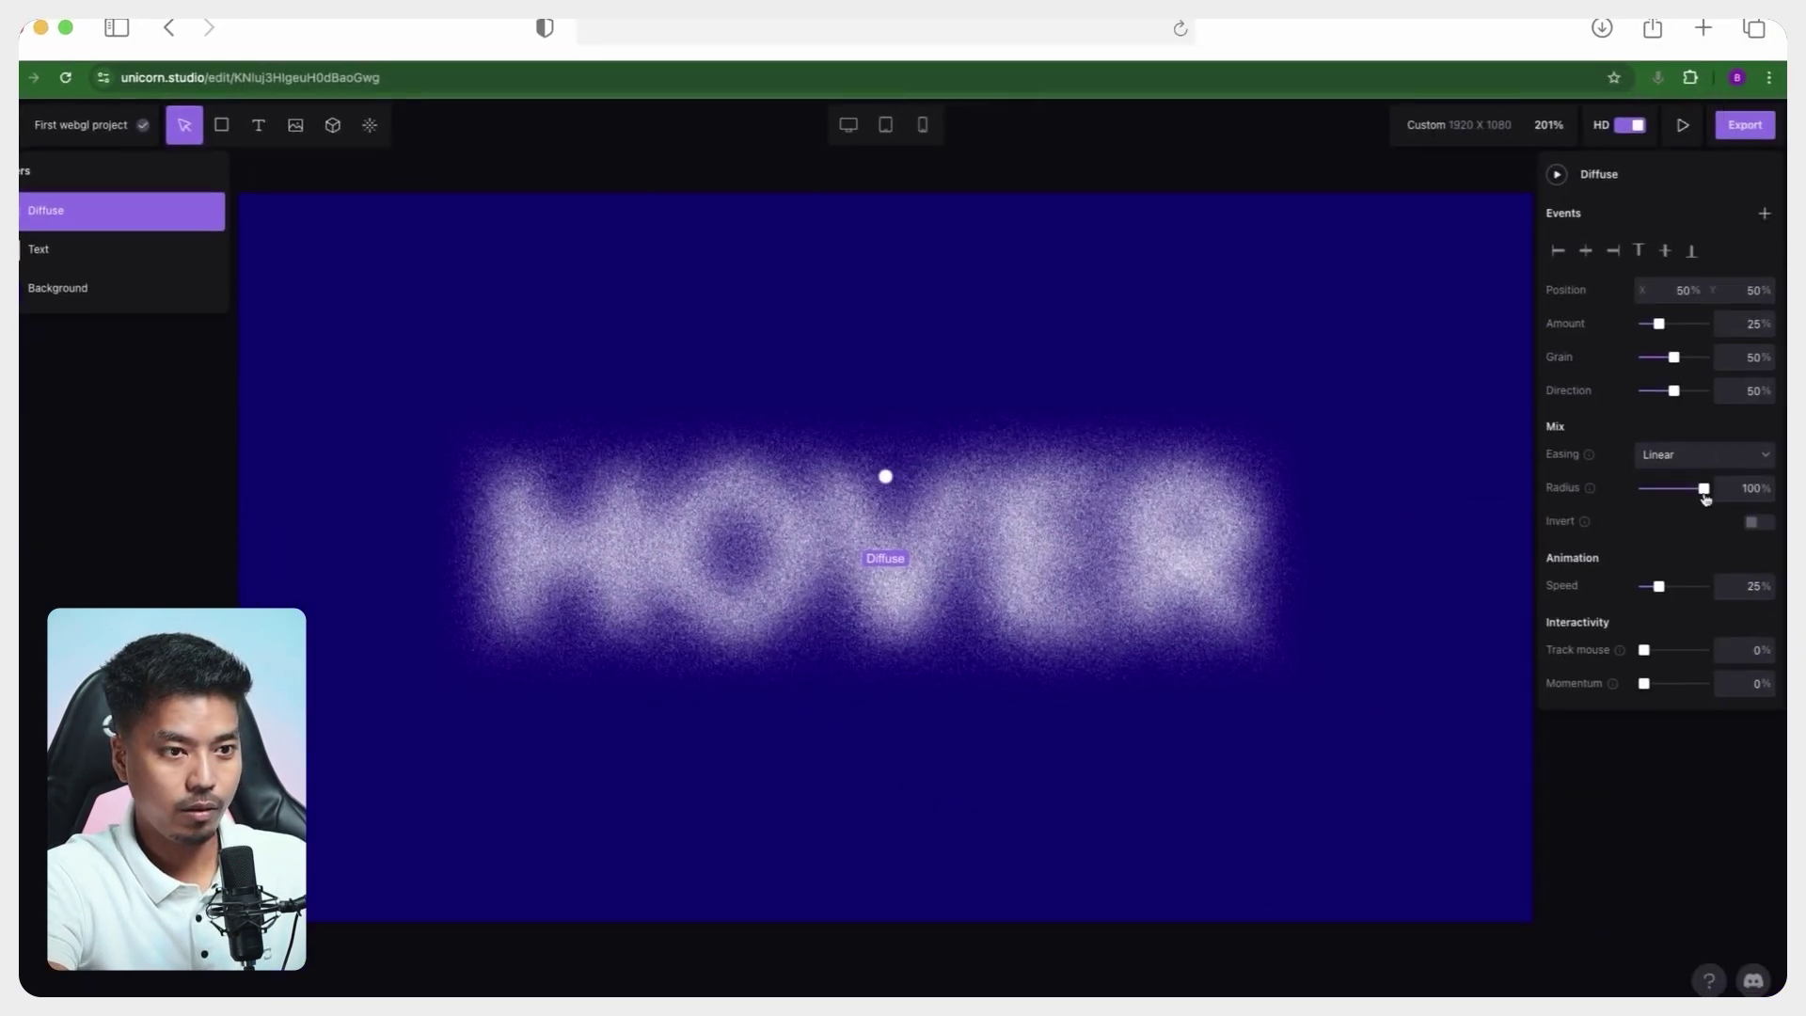
pyautogui.moveTo(1706, 497); pyautogui.dragTo(1672, 498)
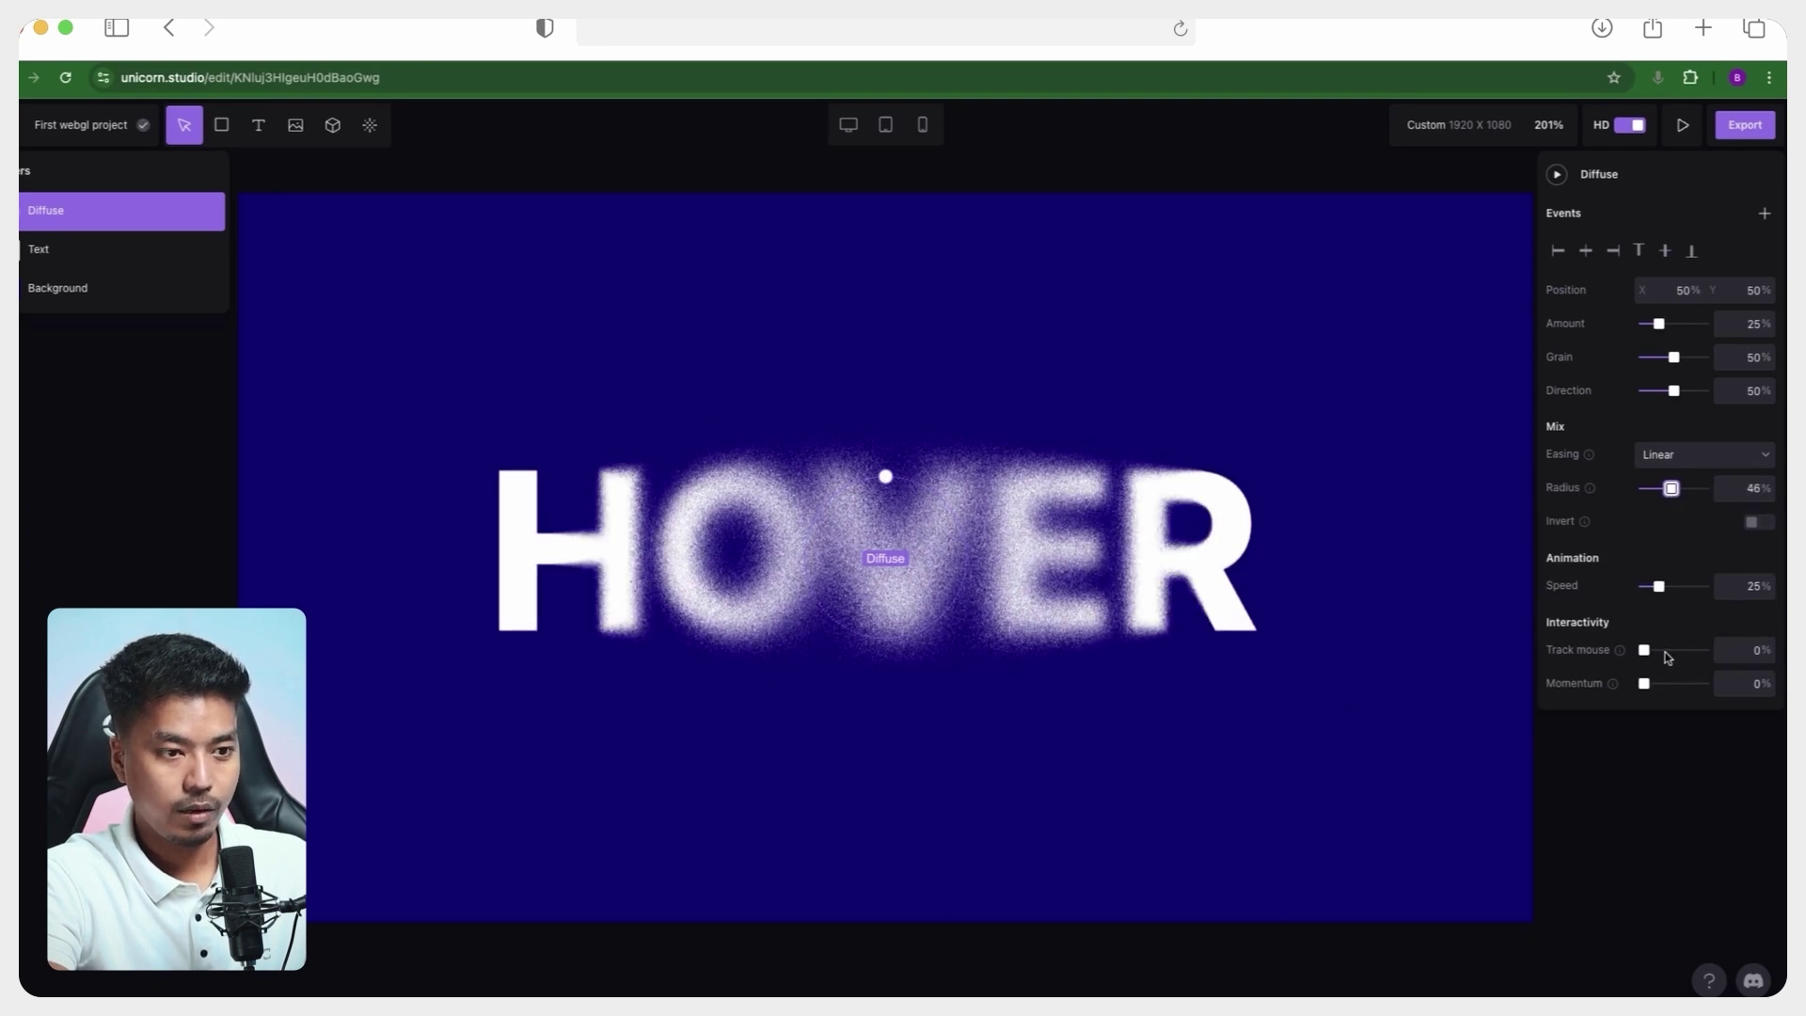
pyautogui.moveTo(1668, 657); pyautogui.dragTo(1729, 652)
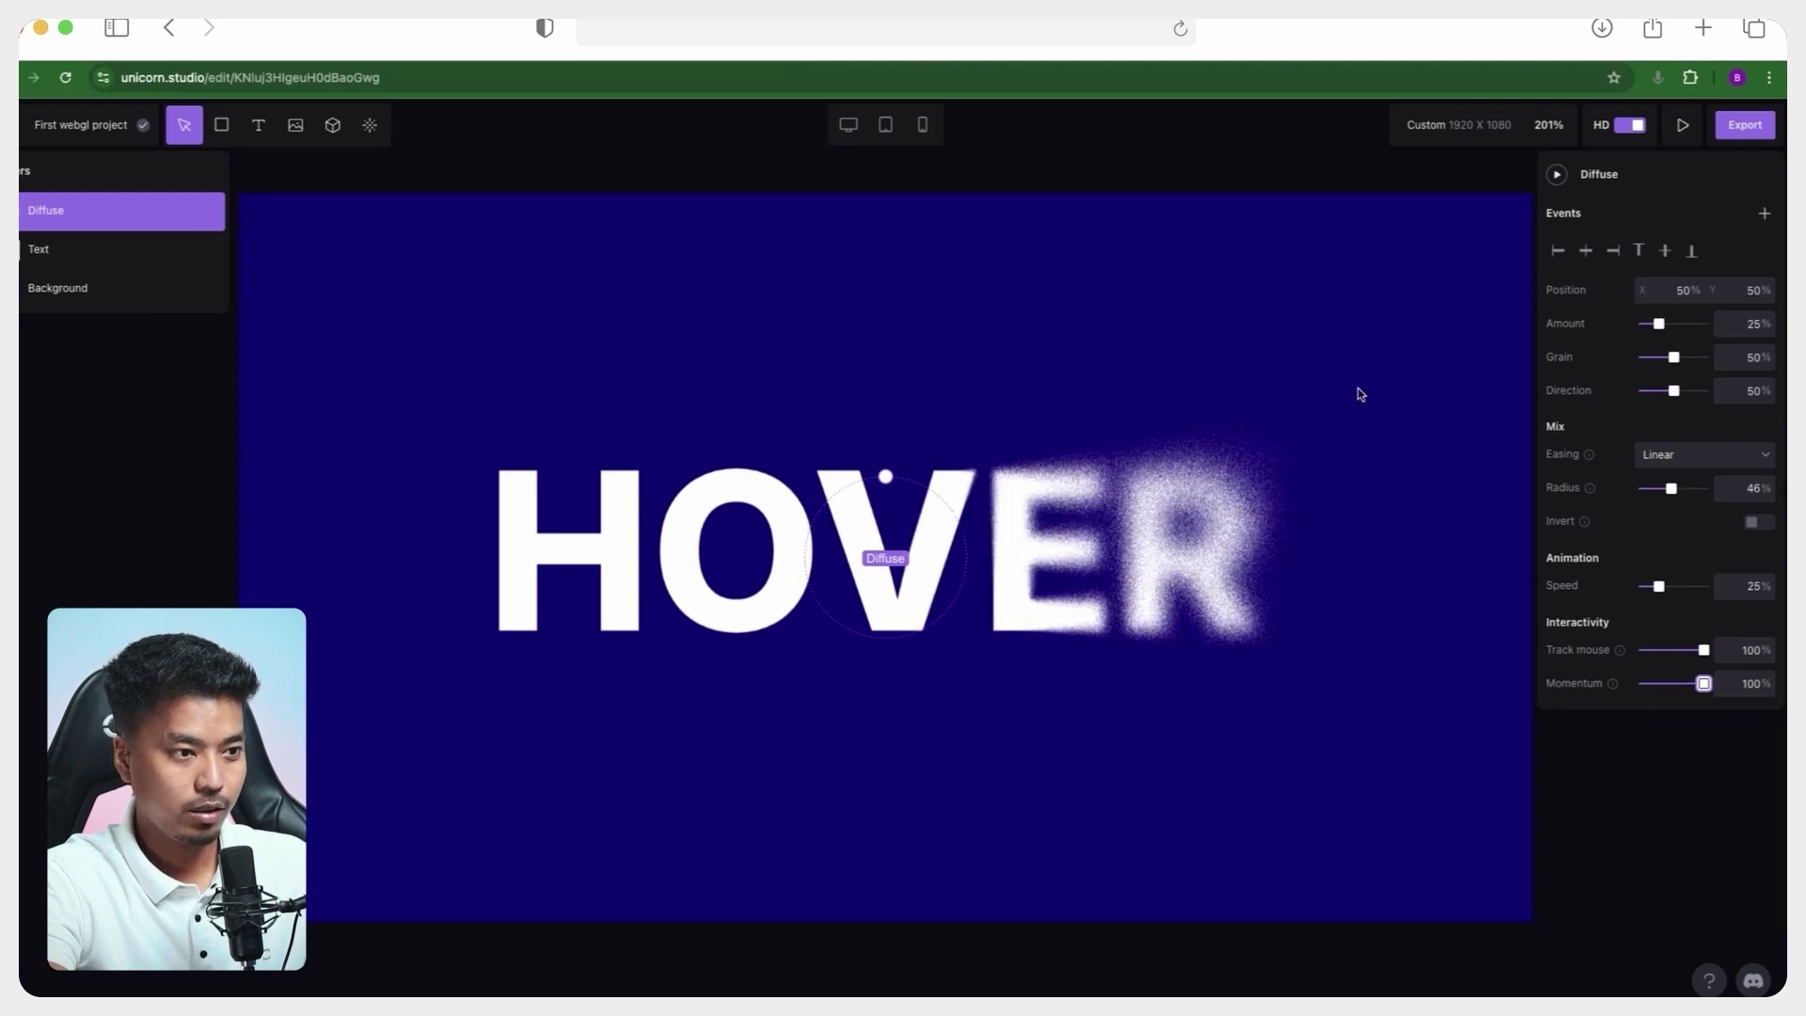
# - Change the Diffuse effect's easing from Linear to Ease In Cubic
pyautogui.click(1683, 456)
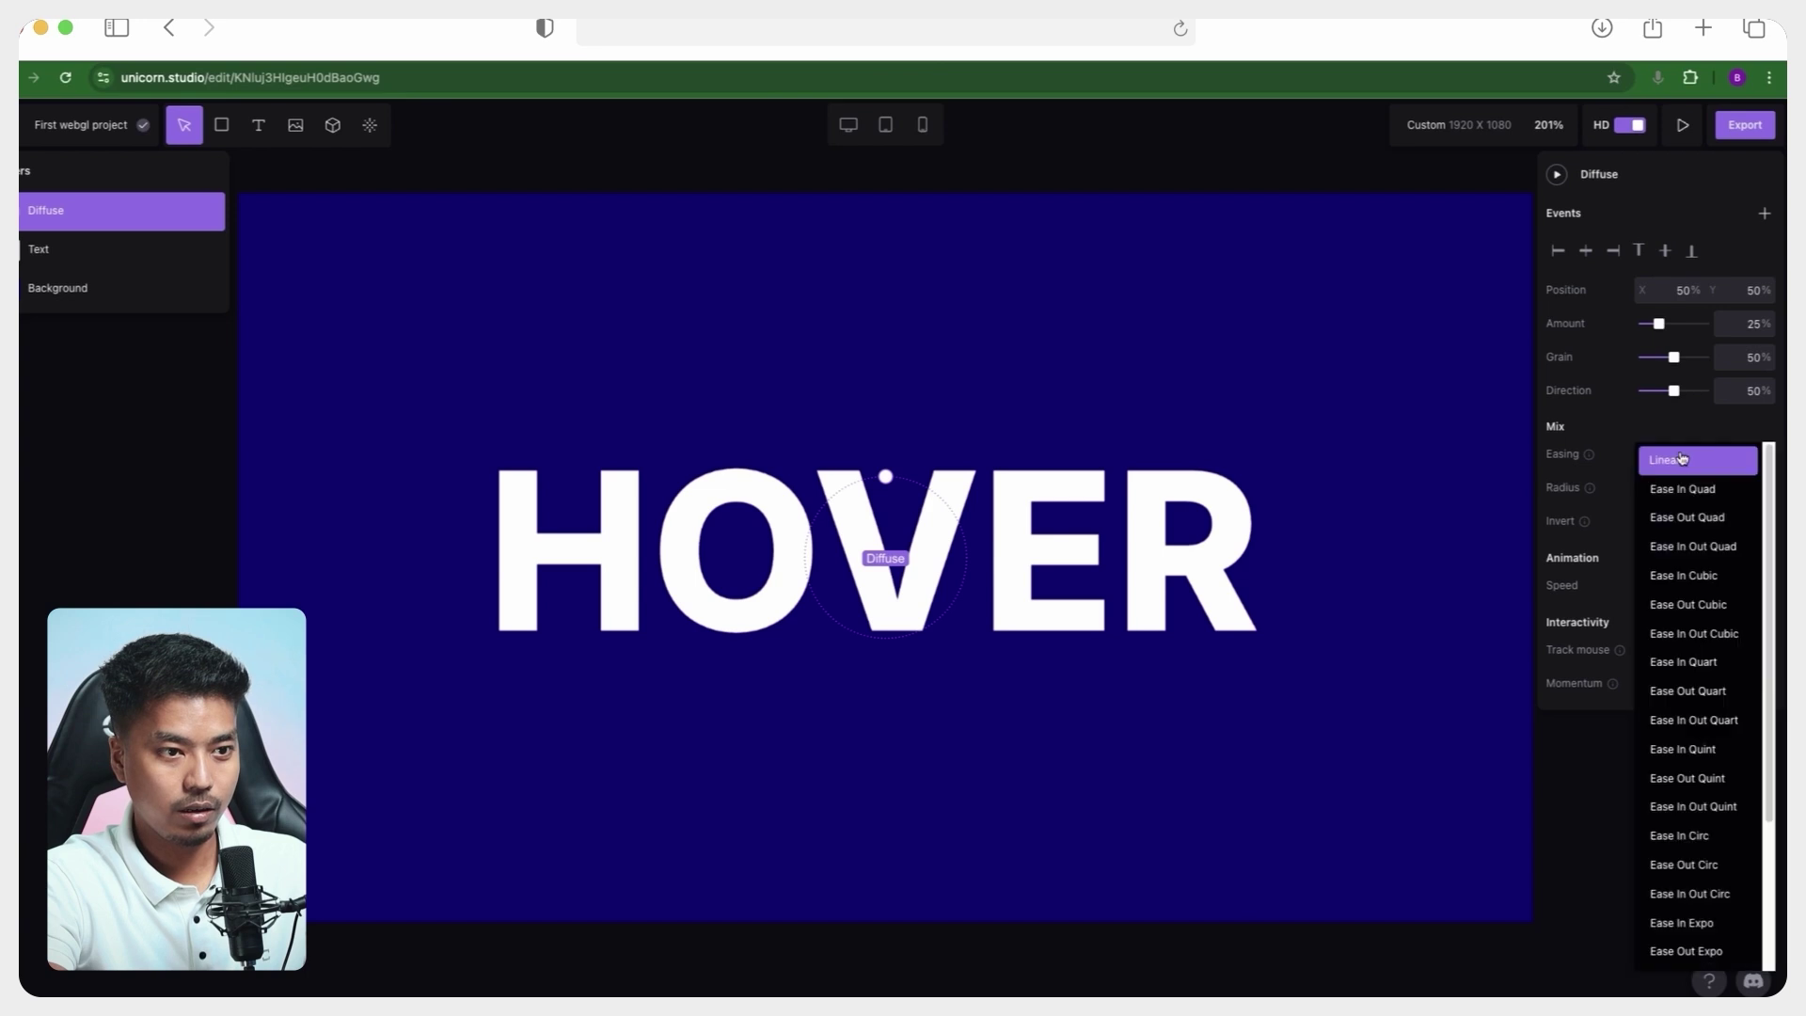
pyautogui.click(1661, 460)
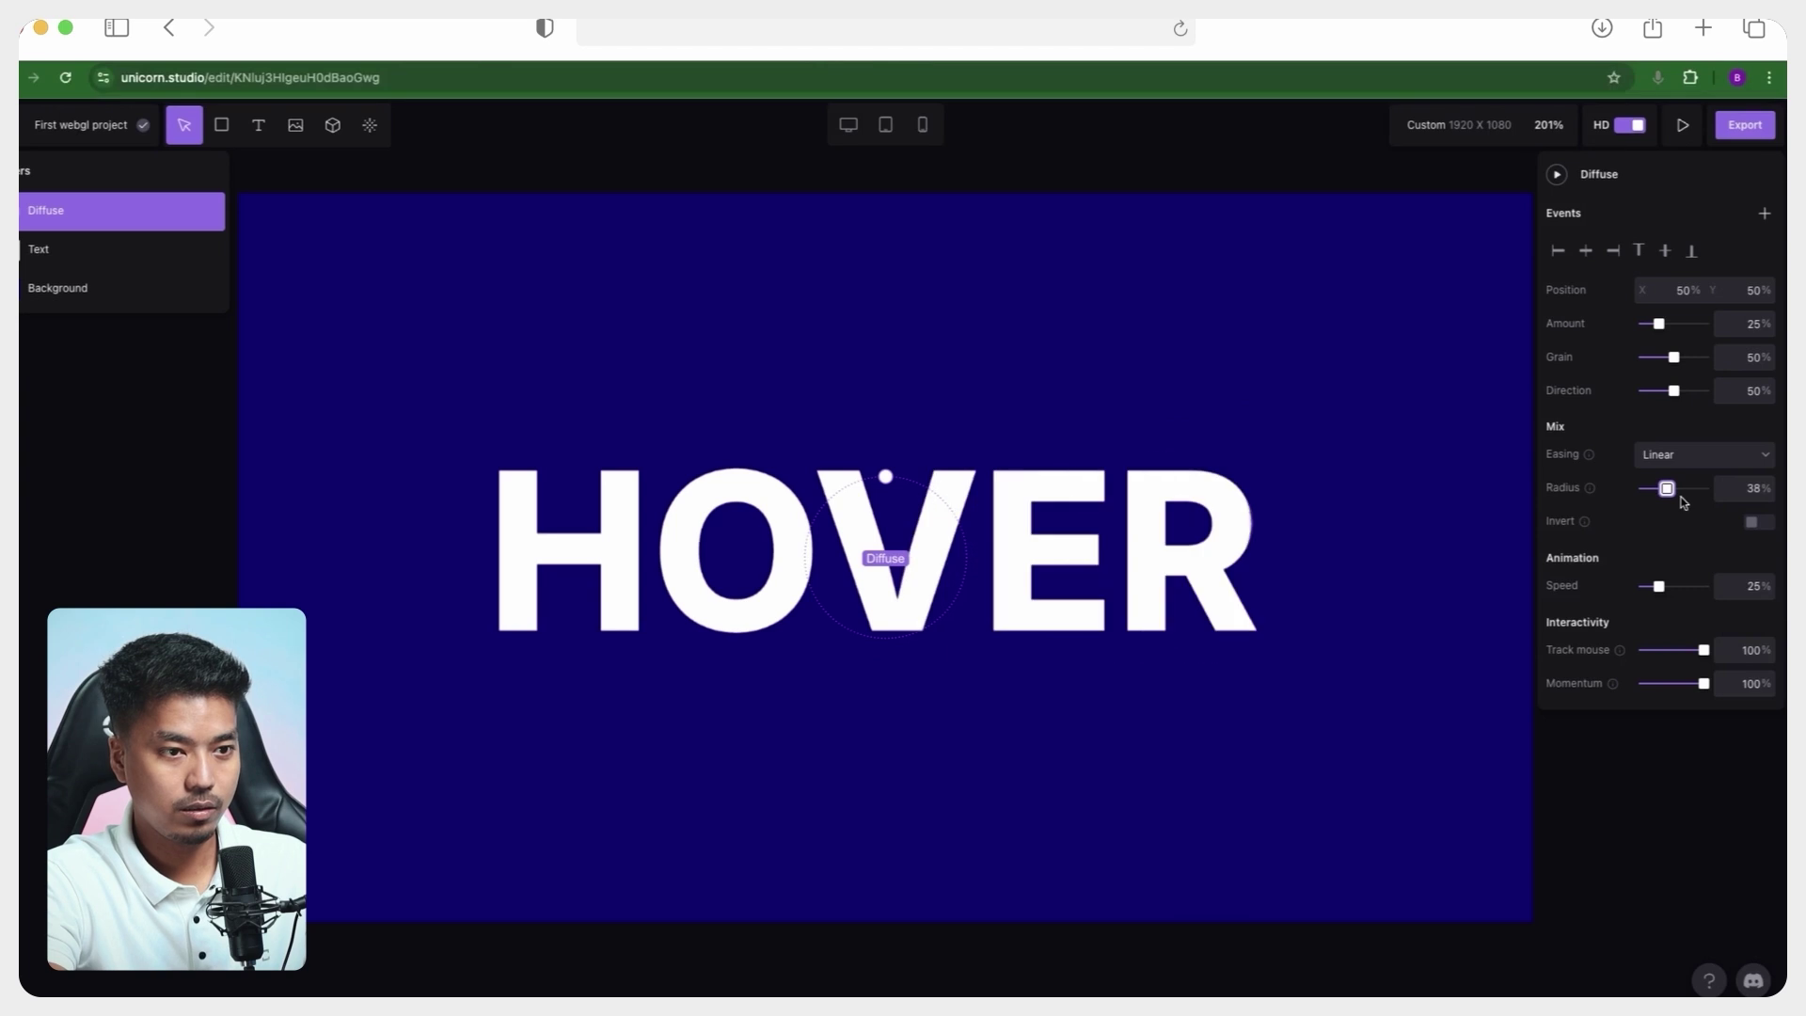
pyautogui.click(1679, 445)
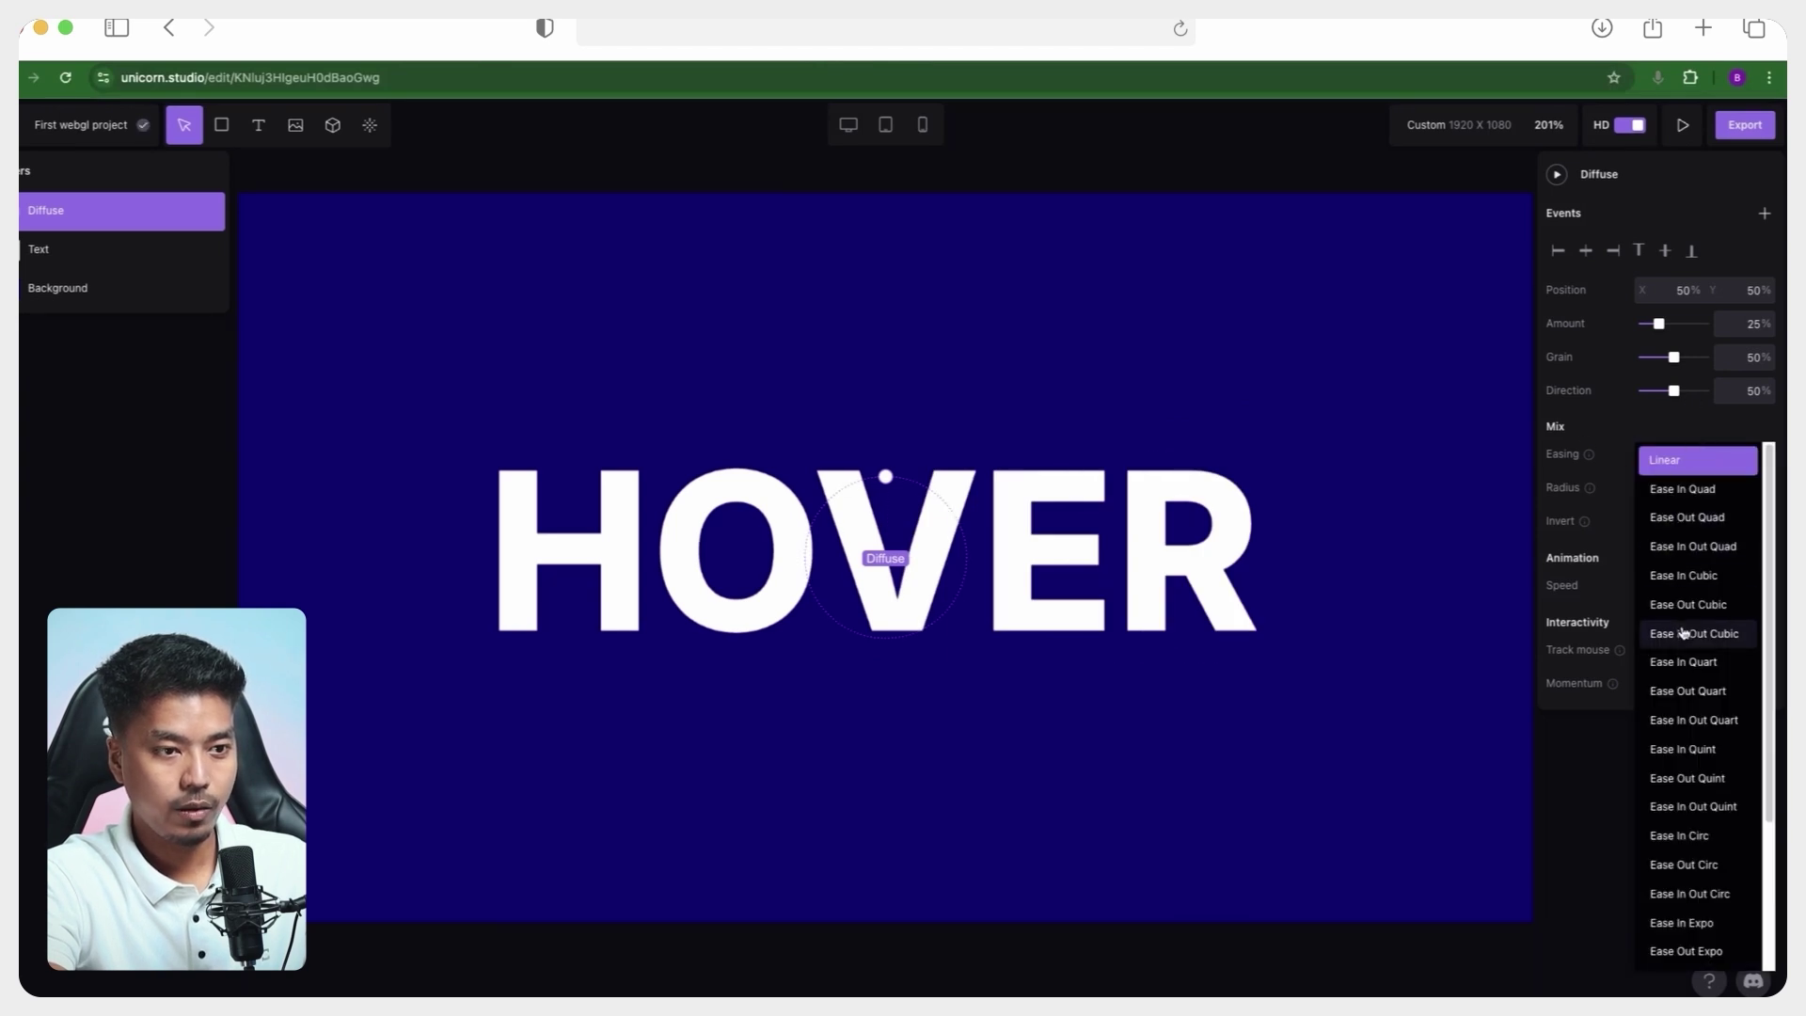
pyautogui.click(1681, 575)
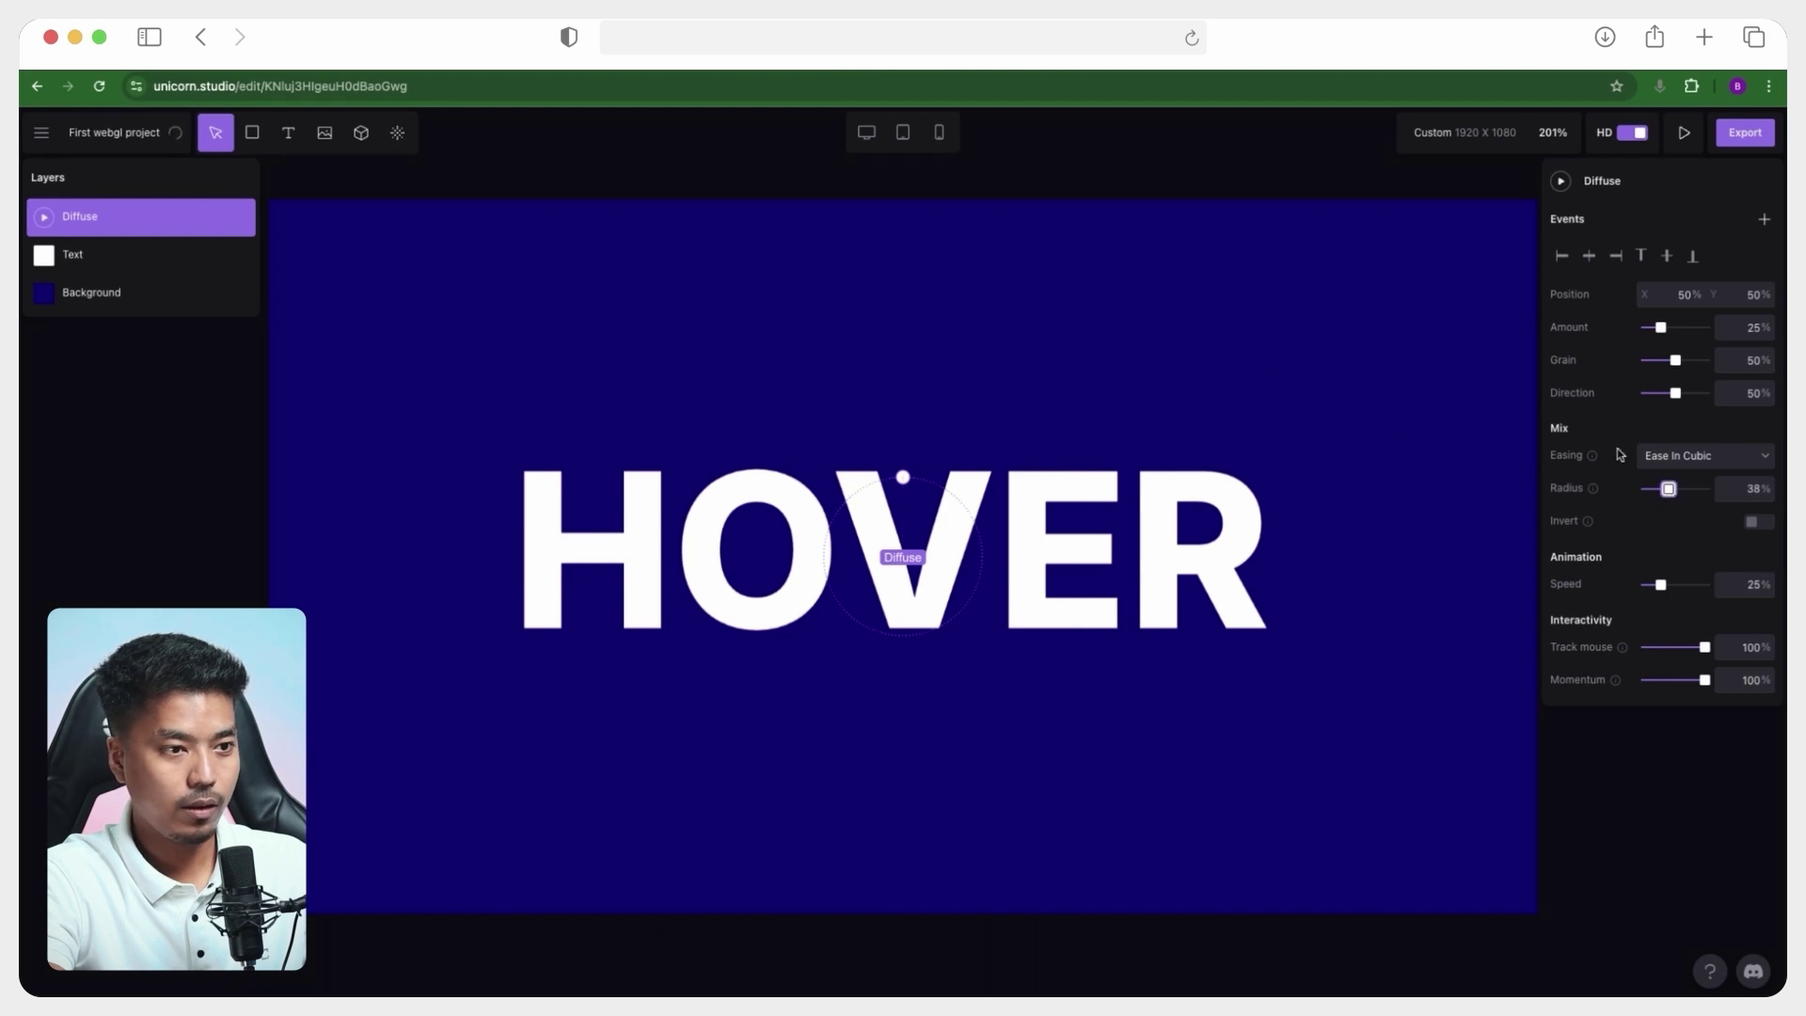
pyautogui.click(1161, 355)
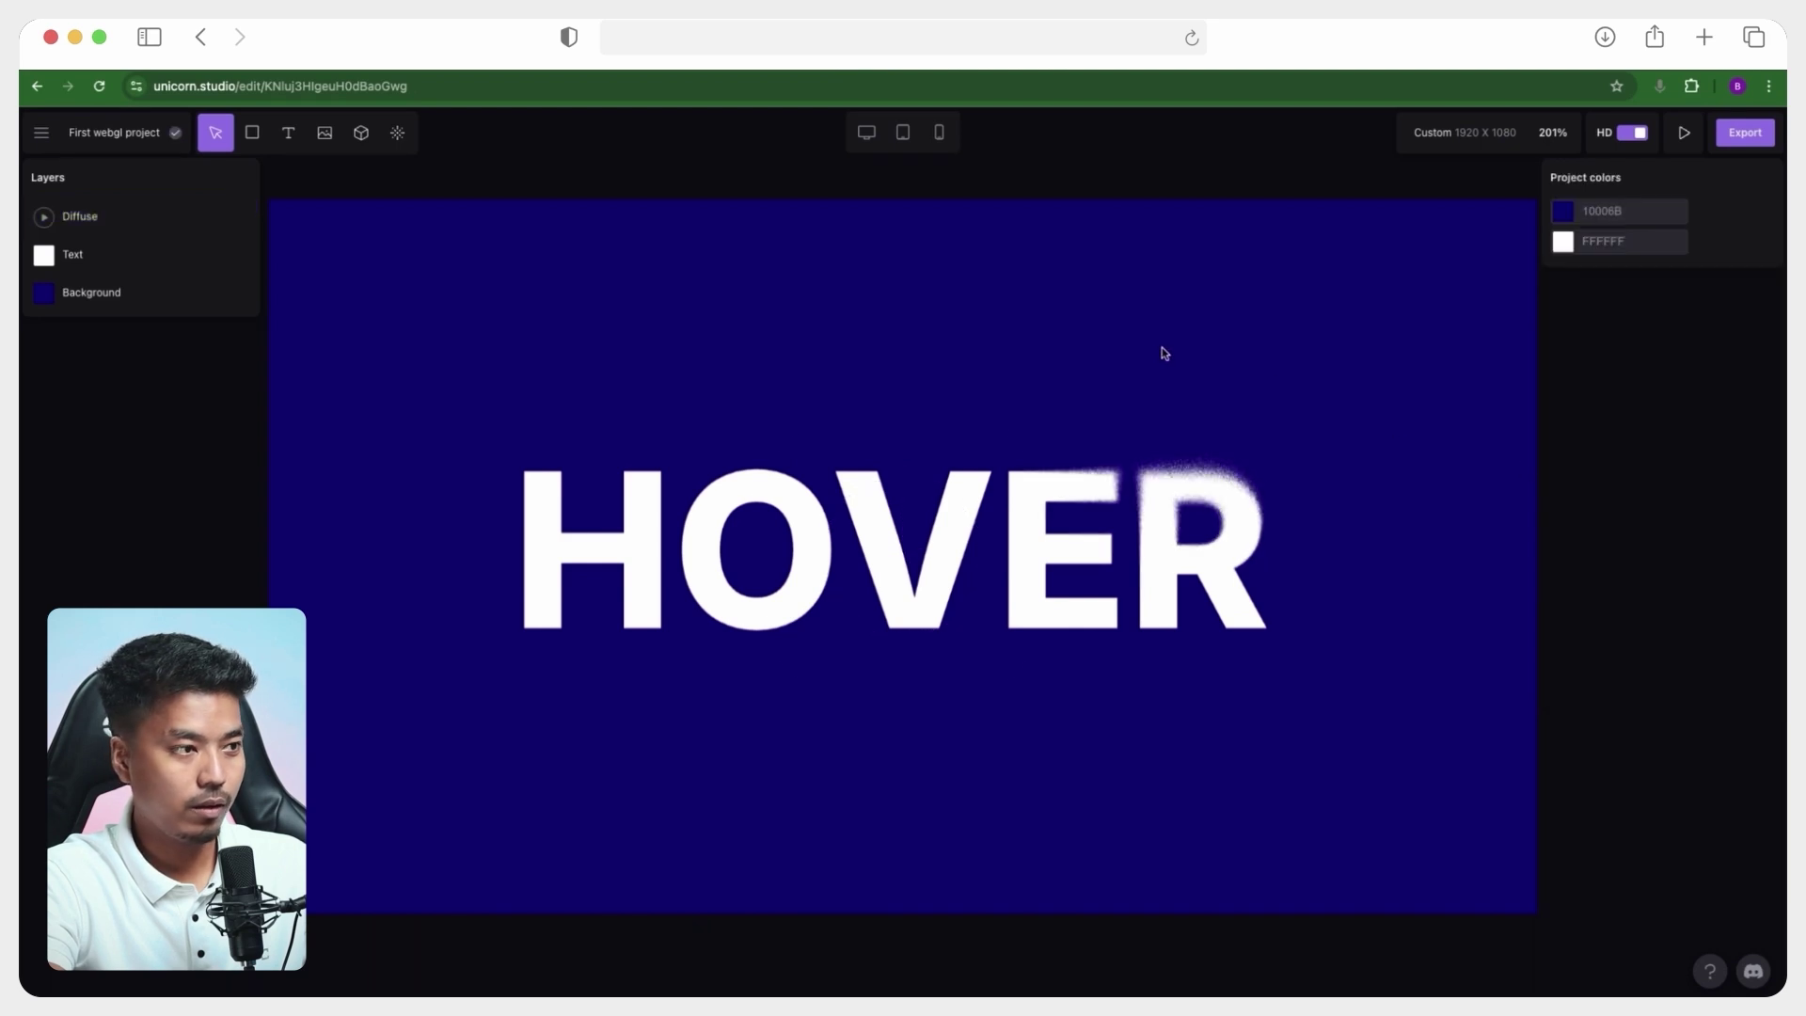
# - Add a 3D bulge/pinch effect, found by searching 'bu', and make it follow the mouse
pyautogui.click(363, 136)
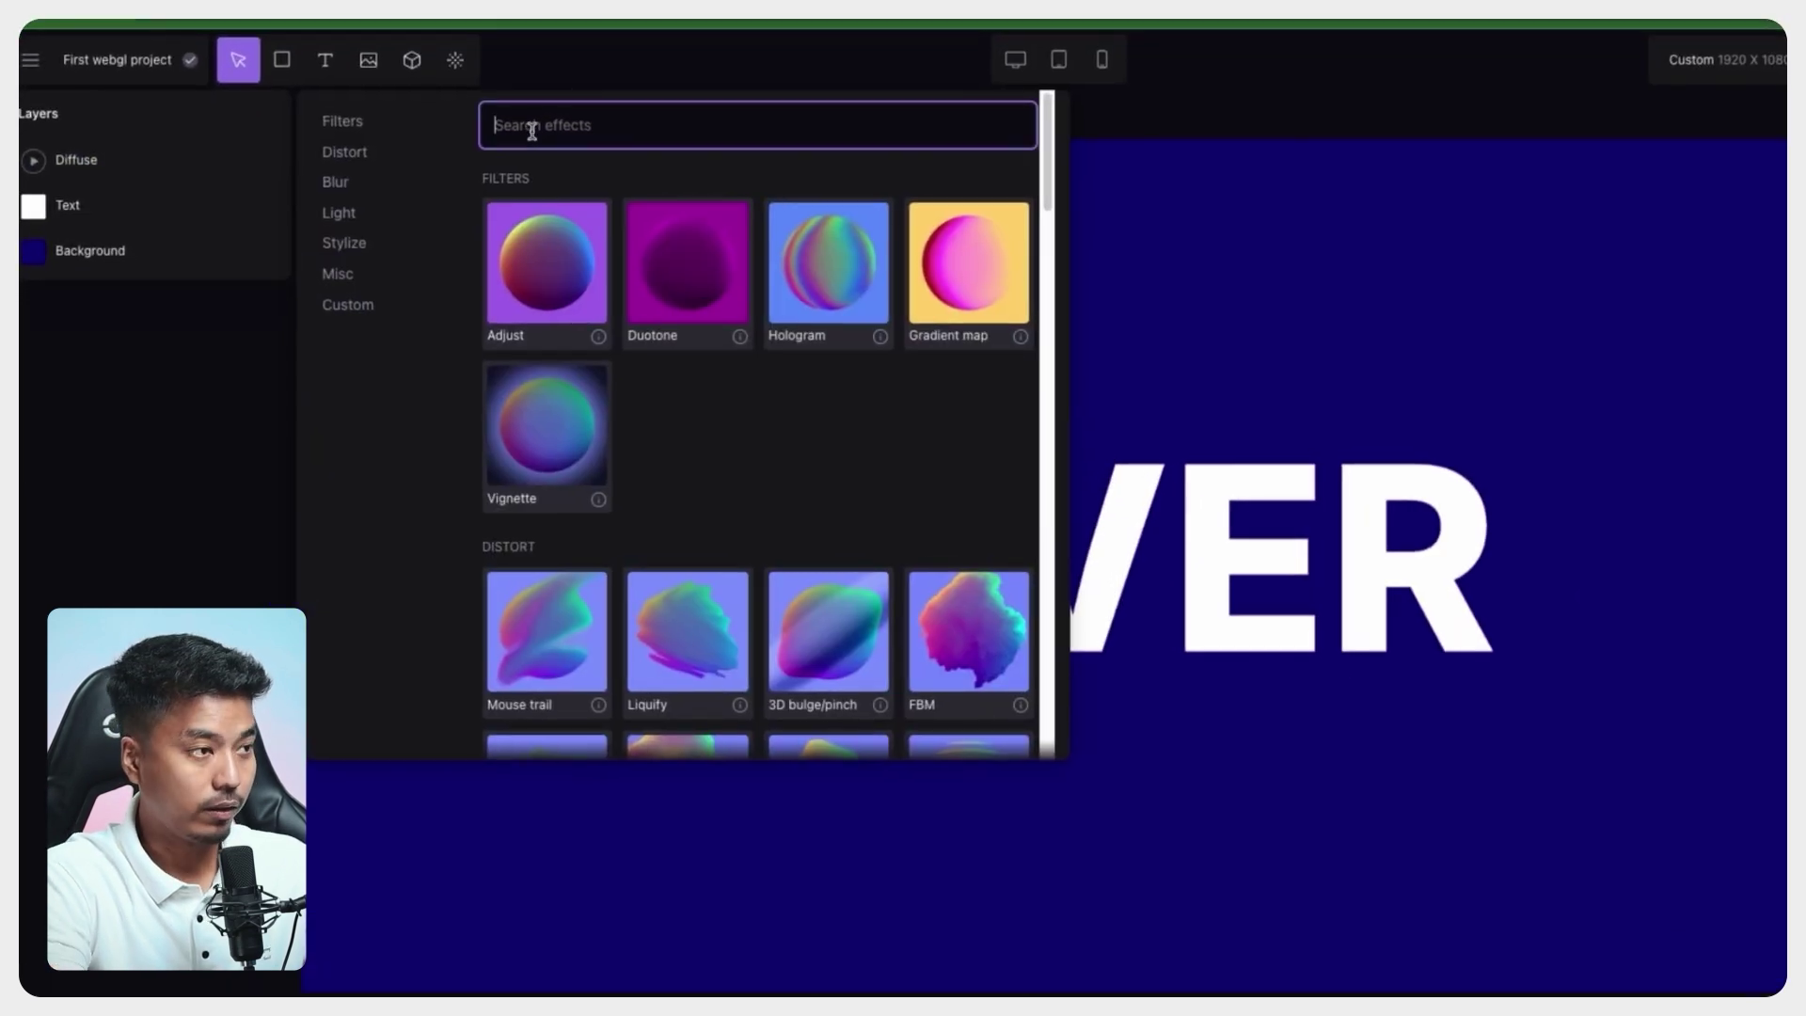
pyautogui.write('bu')
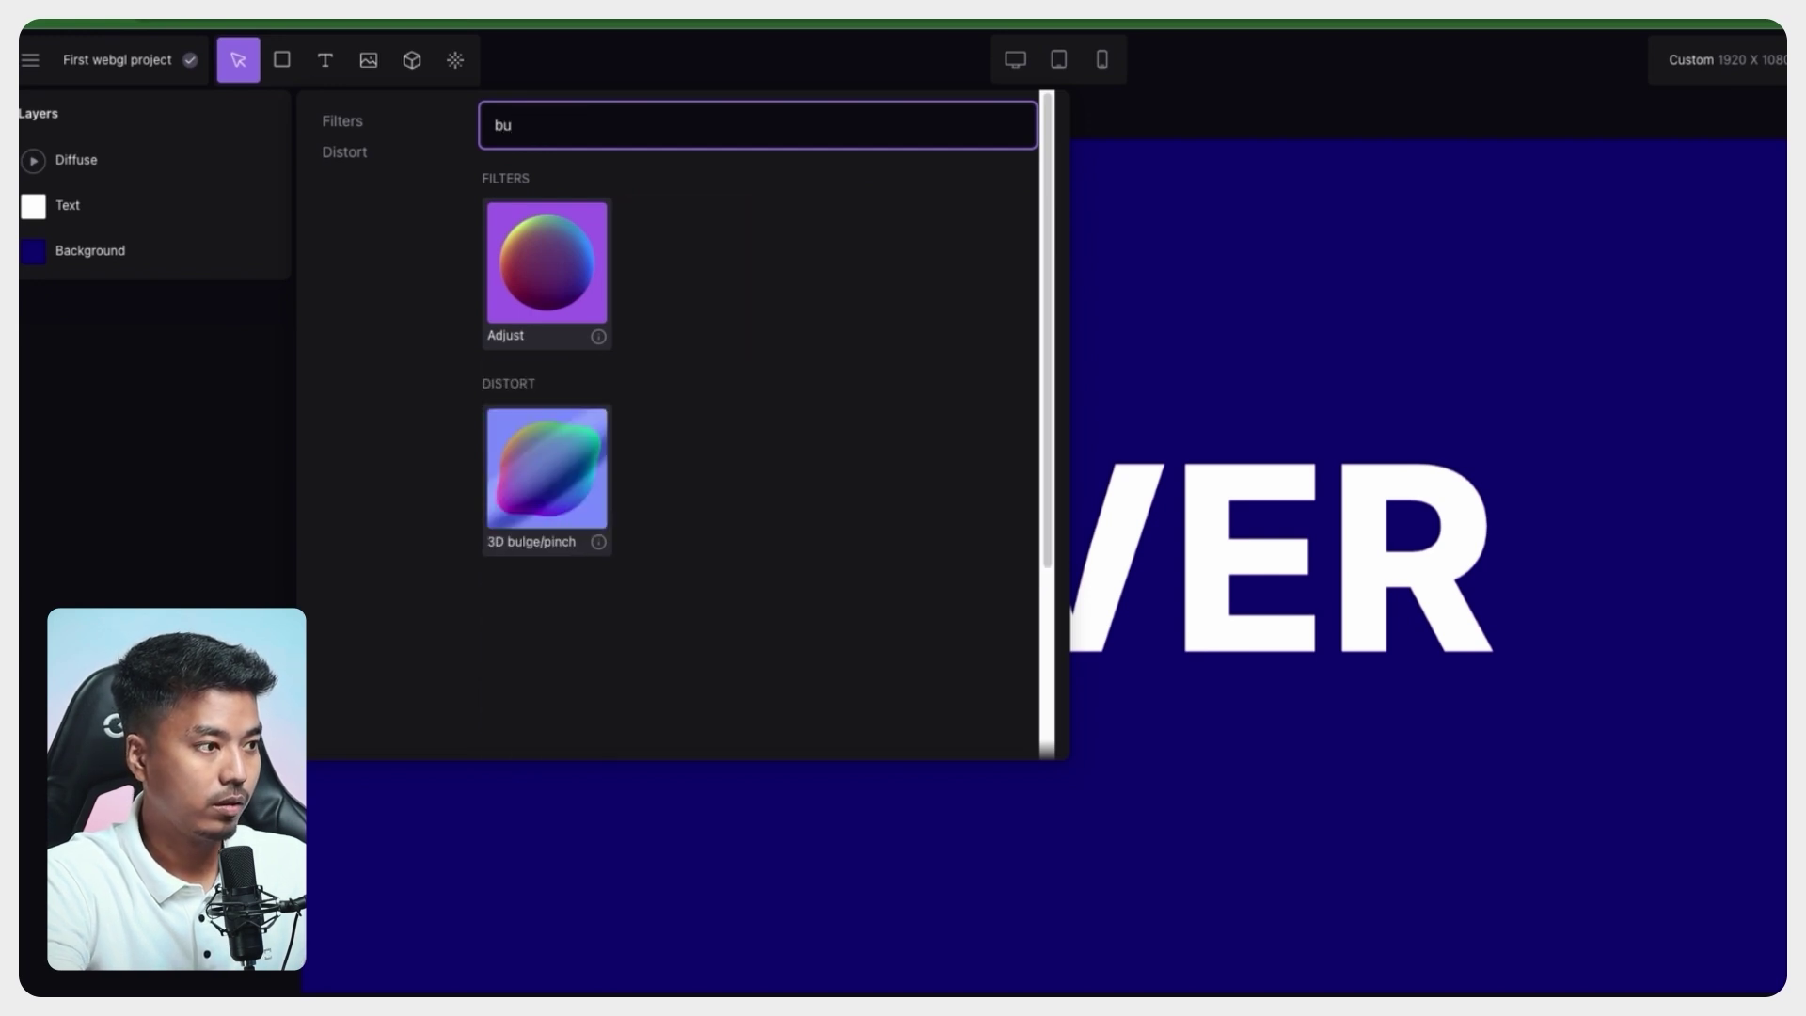
pyautogui.click(537, 505)
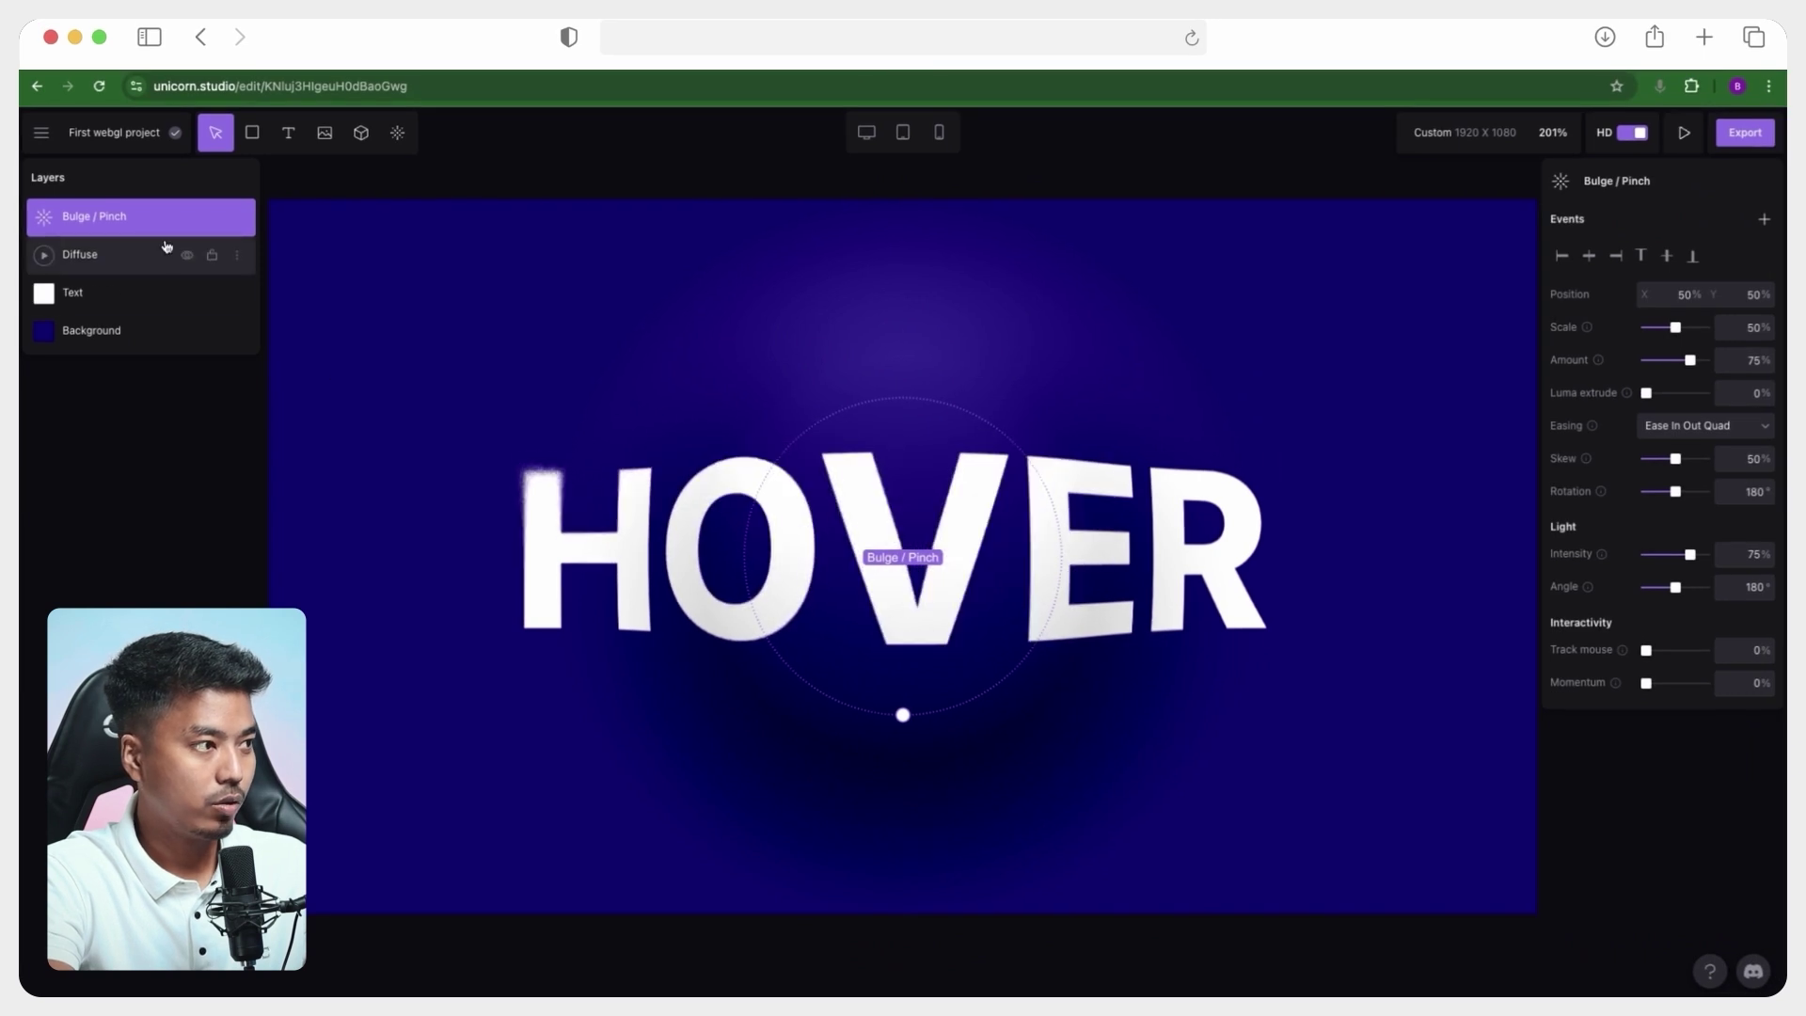
pyautogui.moveTo(1647, 650); pyautogui.dragTo(1704, 650)
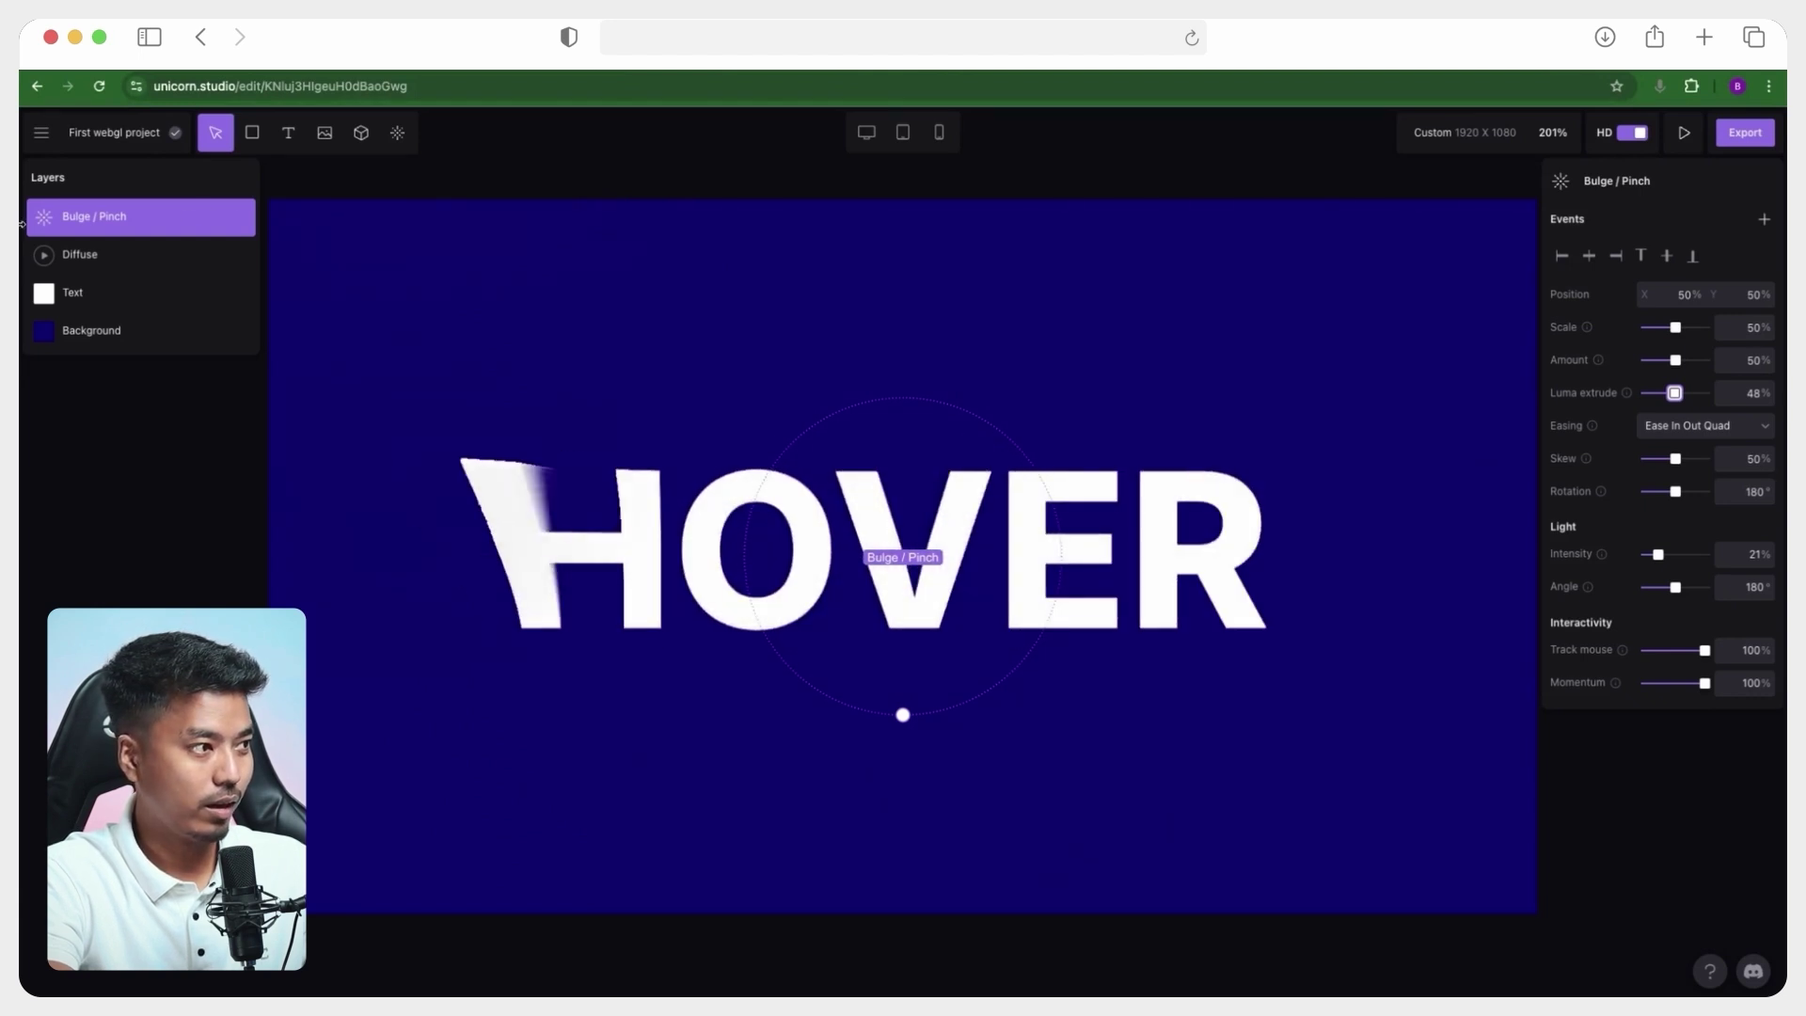
# - Set the HOVER Text layer's Interactivity 3D axis tilt to 11%
pyautogui.click(122, 300)
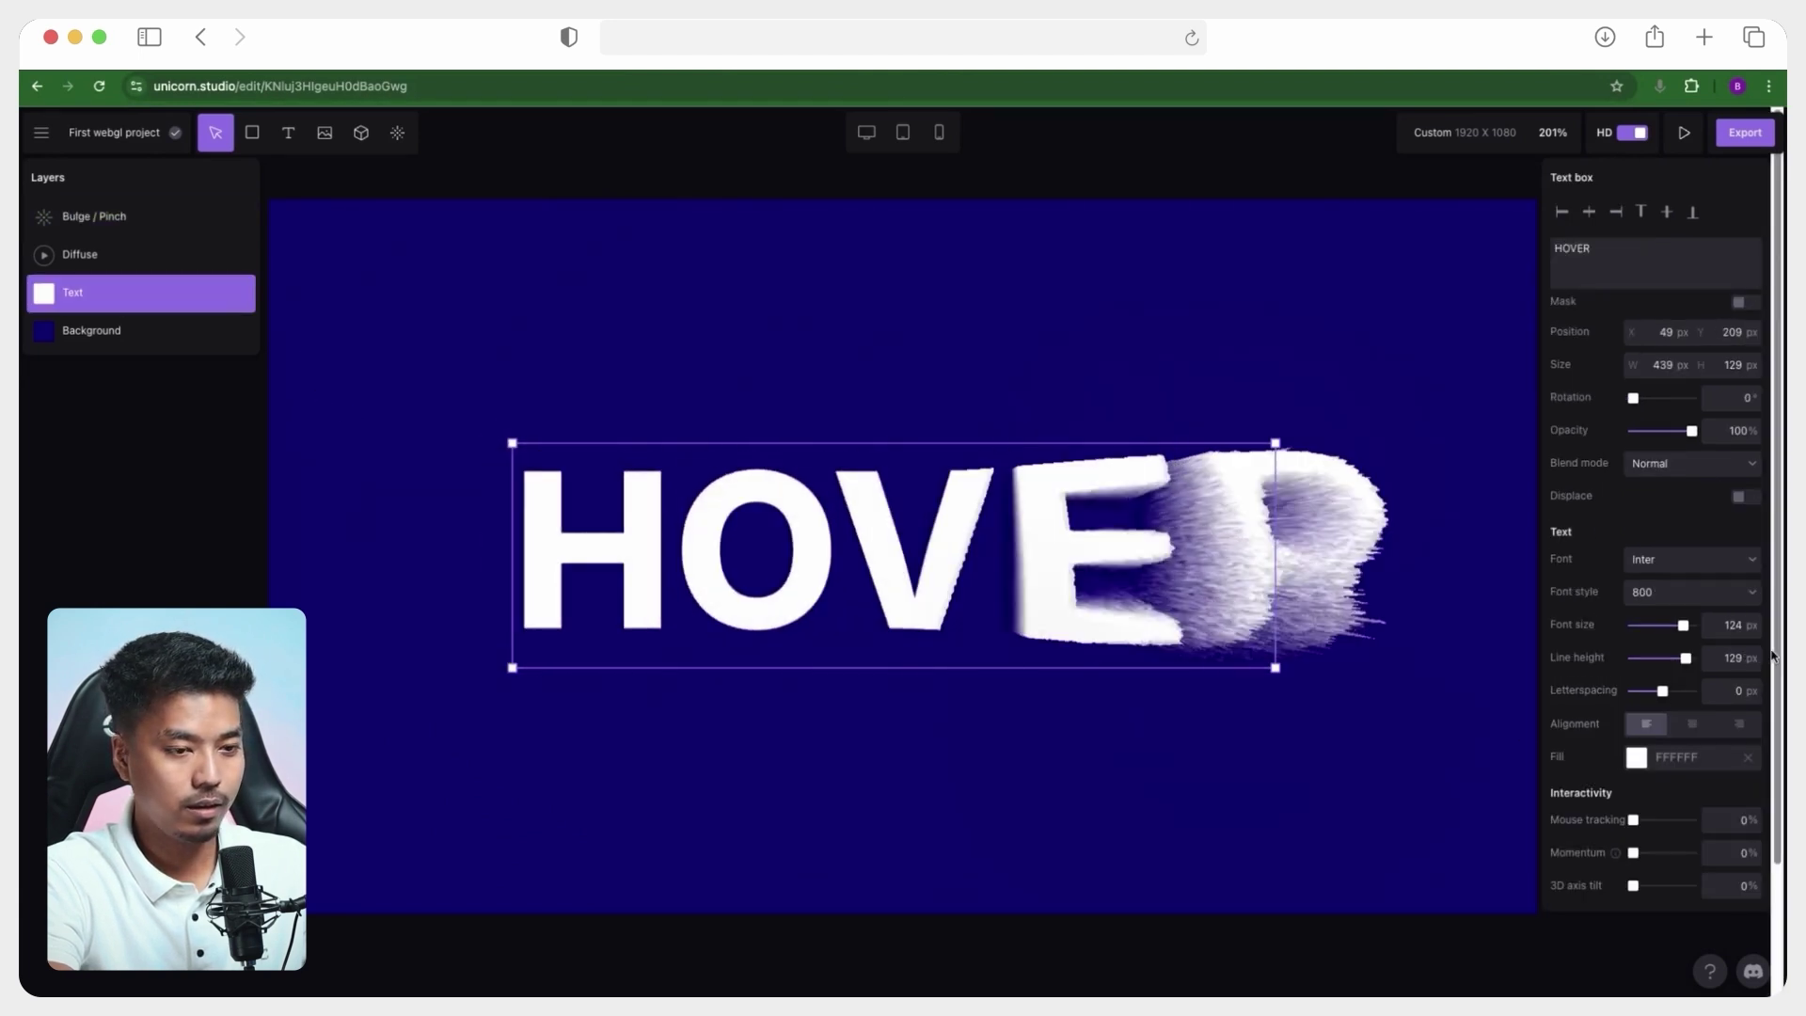
pyautogui.scroll(-1, 1596, 875)
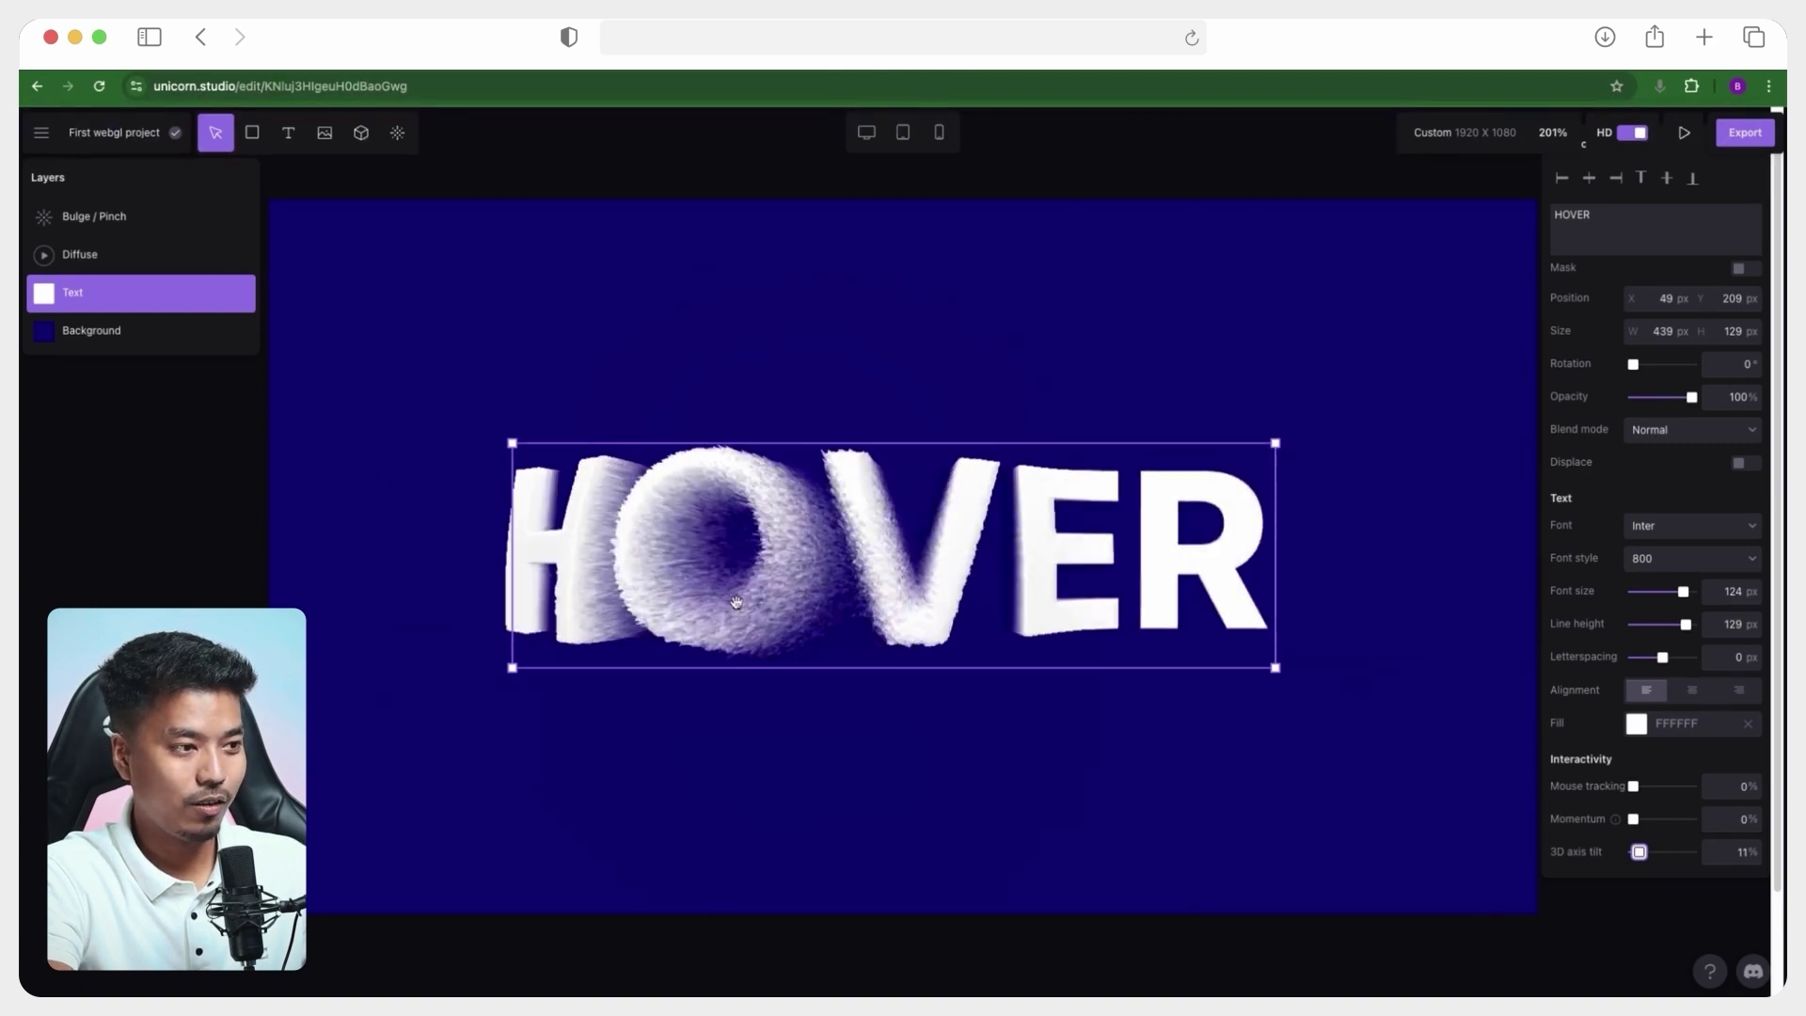
pyautogui.click(1330, 383)
pyautogui.click(677, 605)
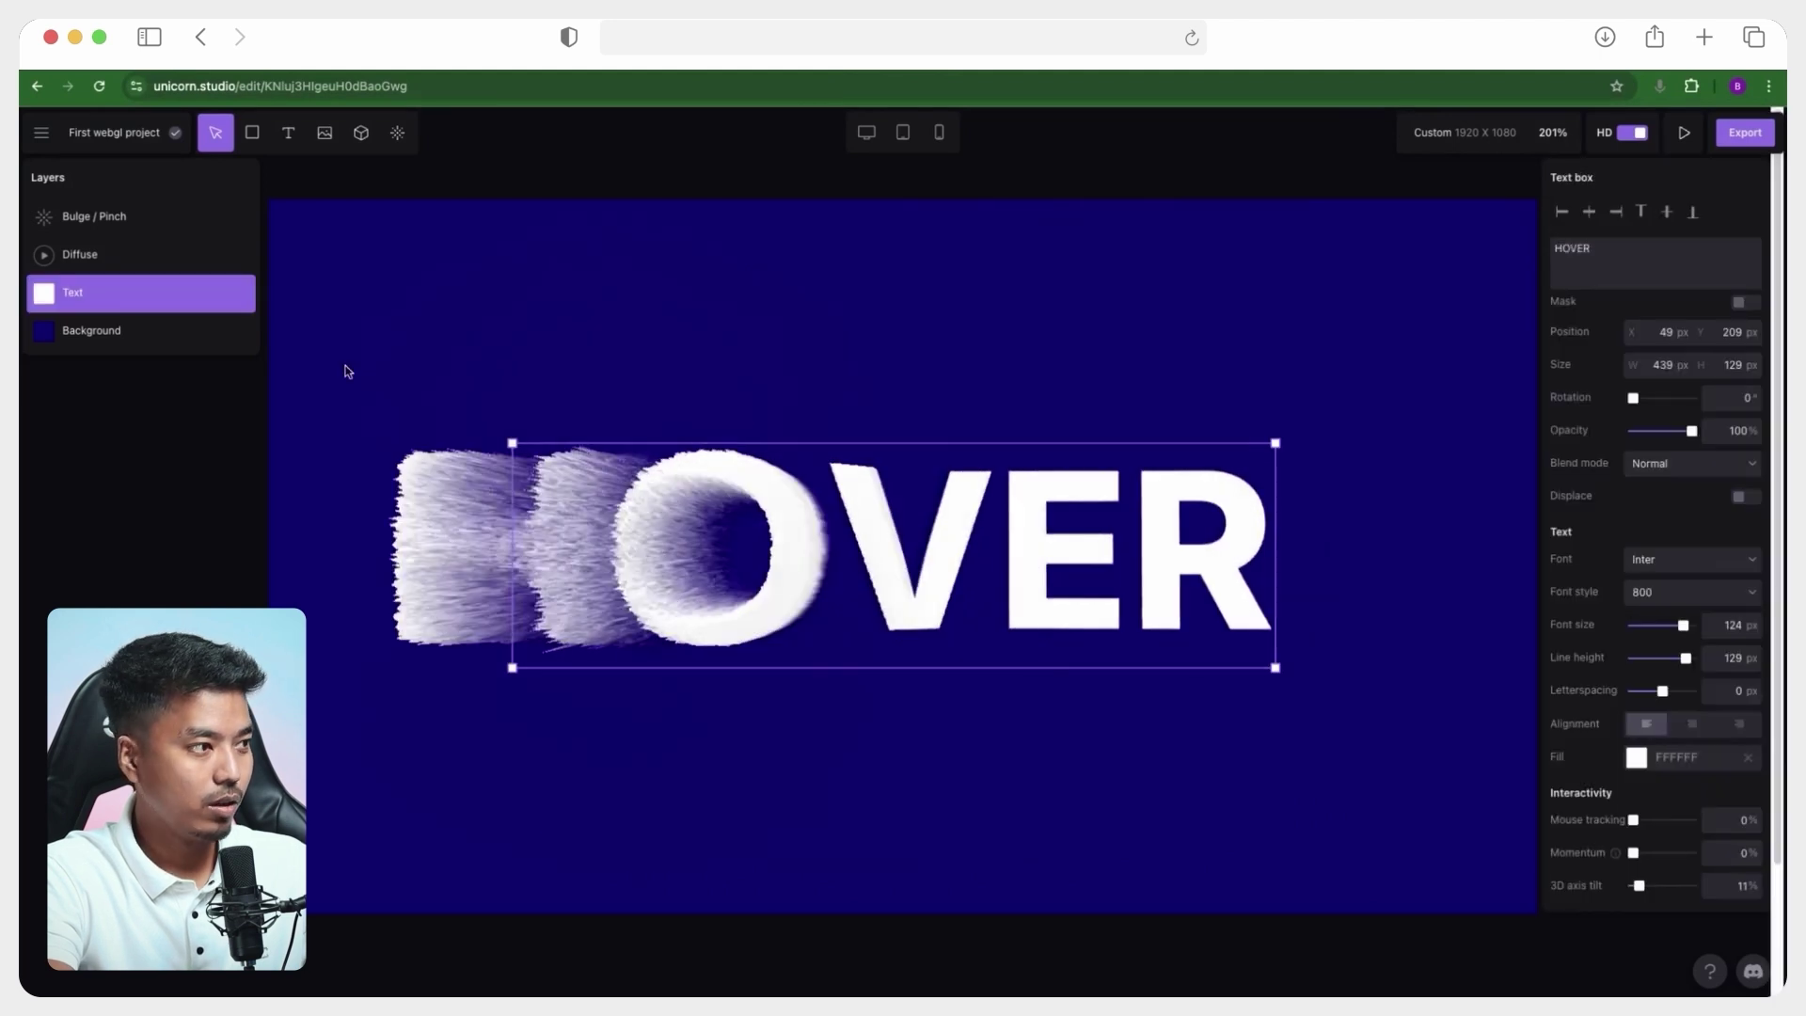
# - Add a Beam effect to the scene by searching the effects library for 'bea'
pyautogui.click(398, 133)
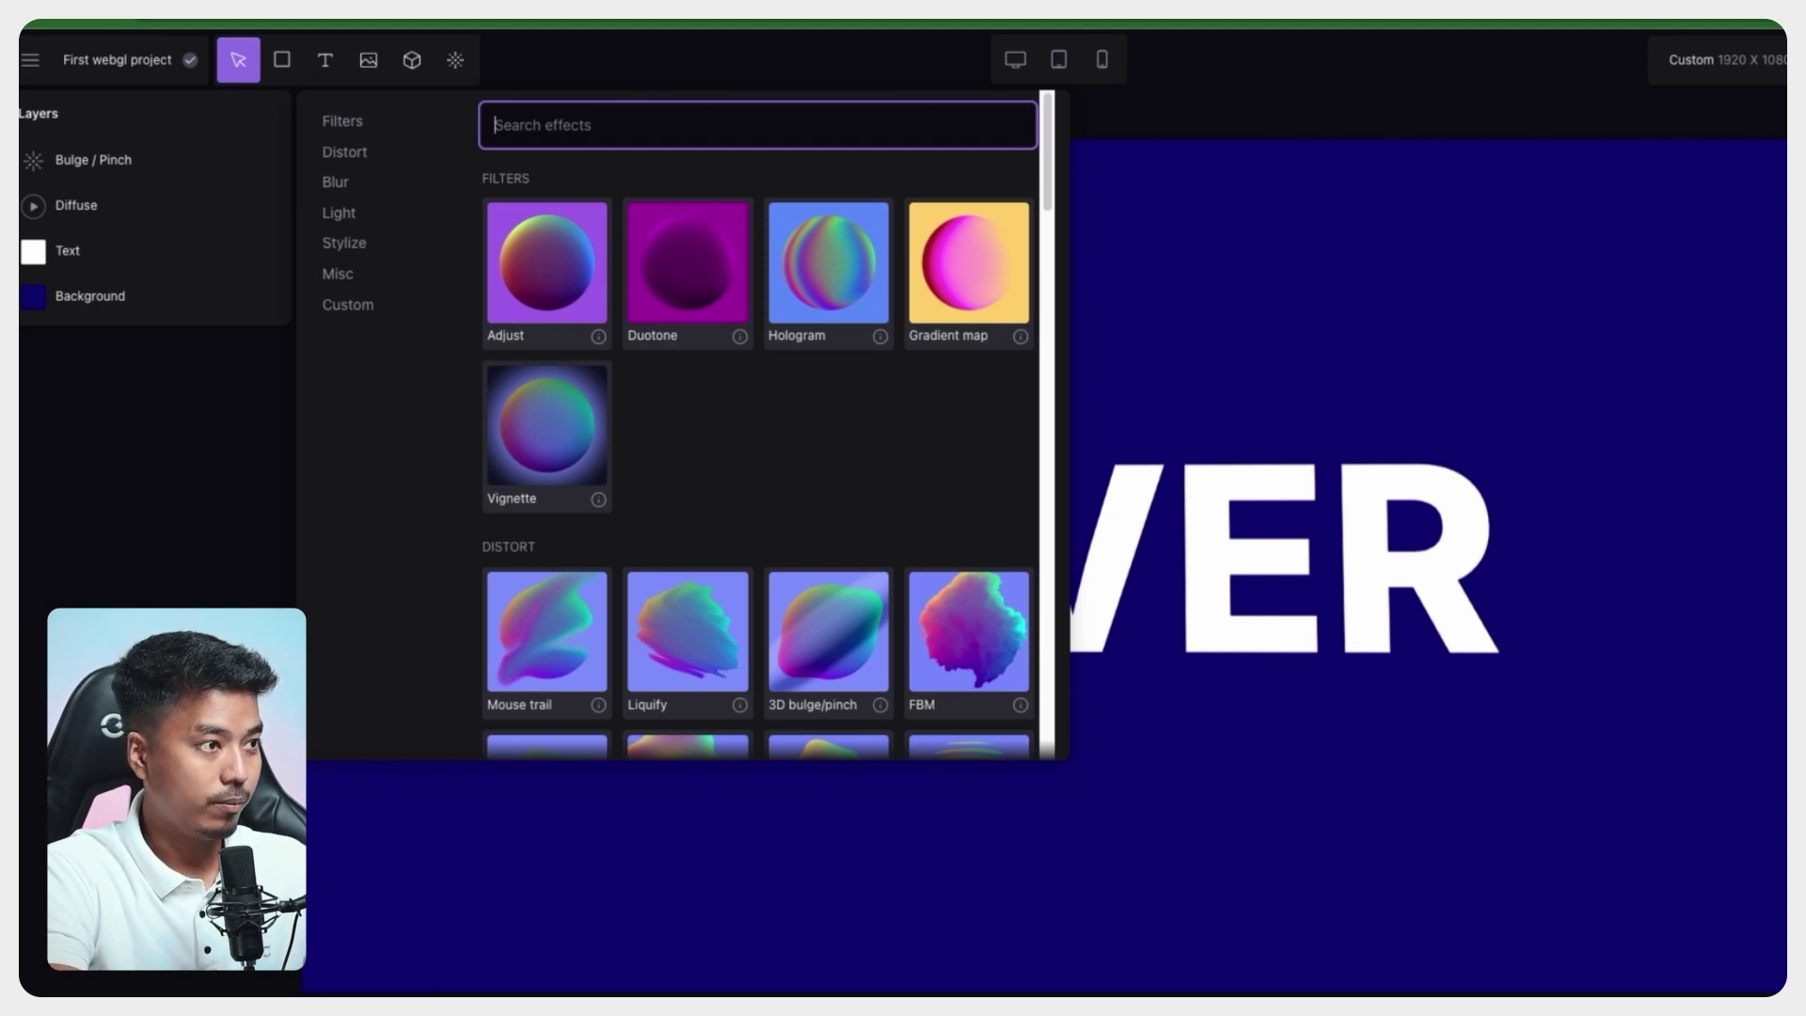
pyautogui.write('bea')
pyautogui.click(536, 272)
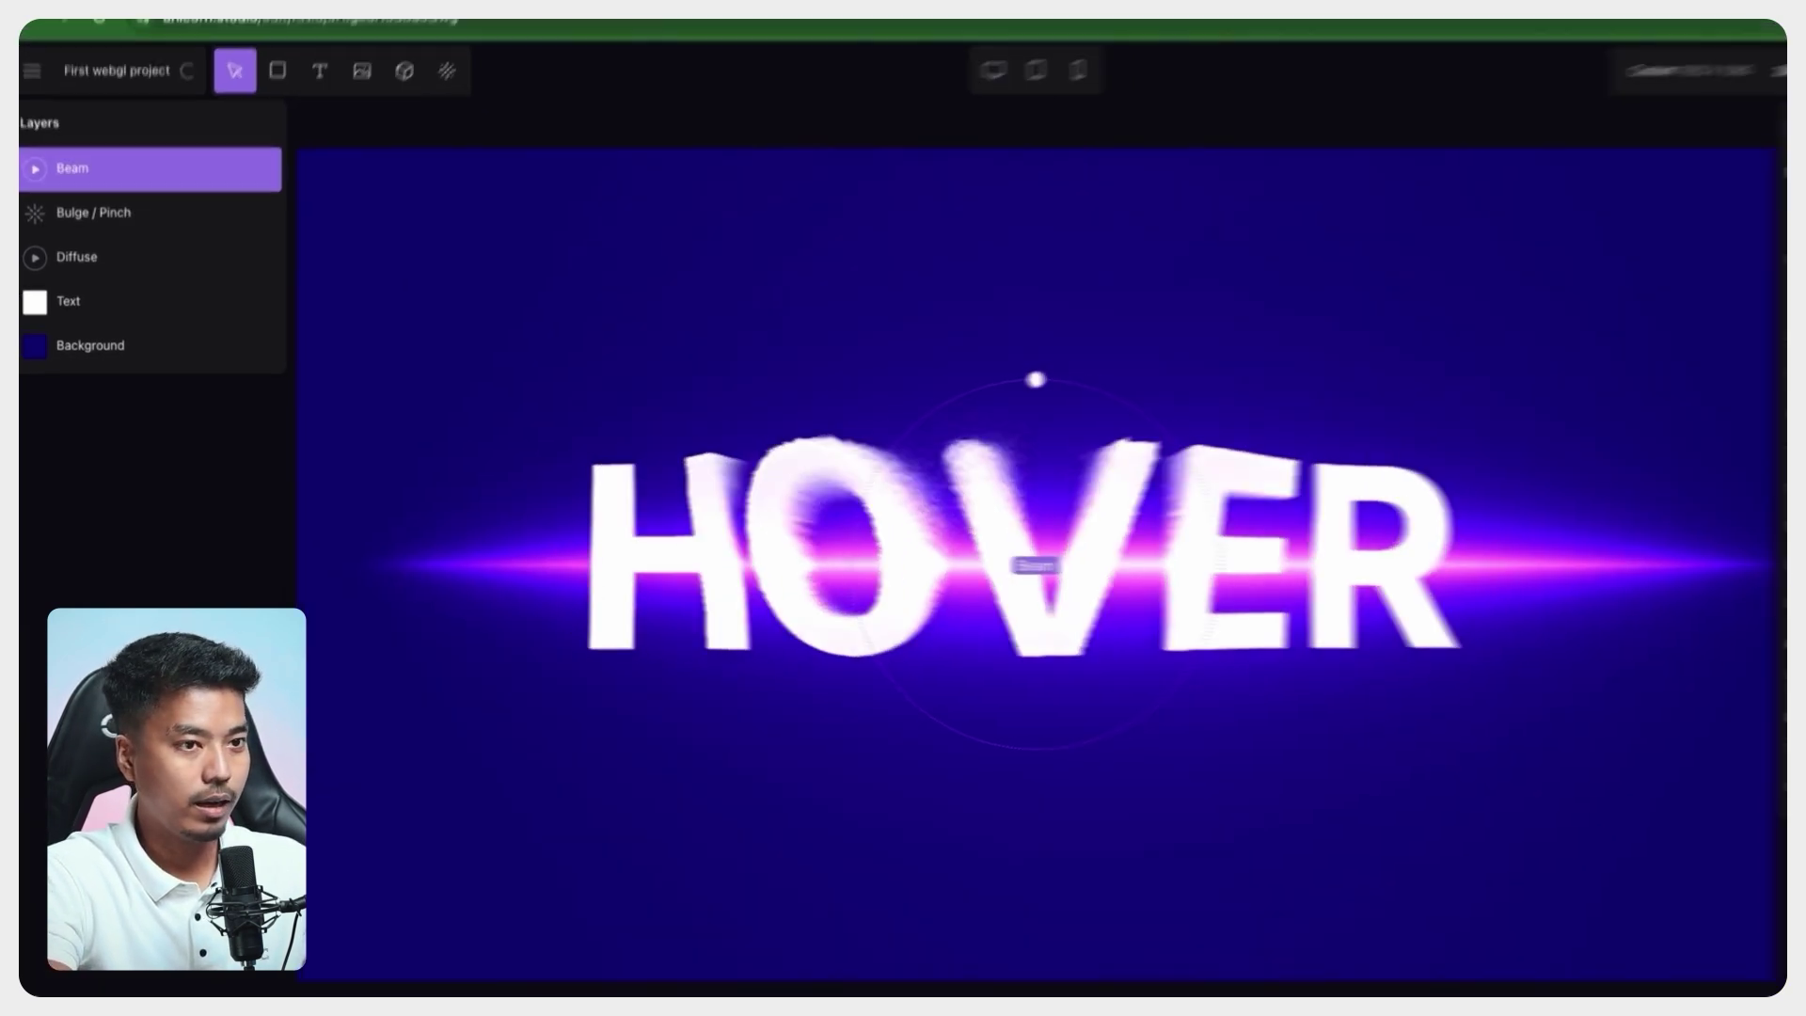
# - Make the Beam a ring with 77% scale, 22% thickness and 30% speed
pyautogui.click(1684, 327)
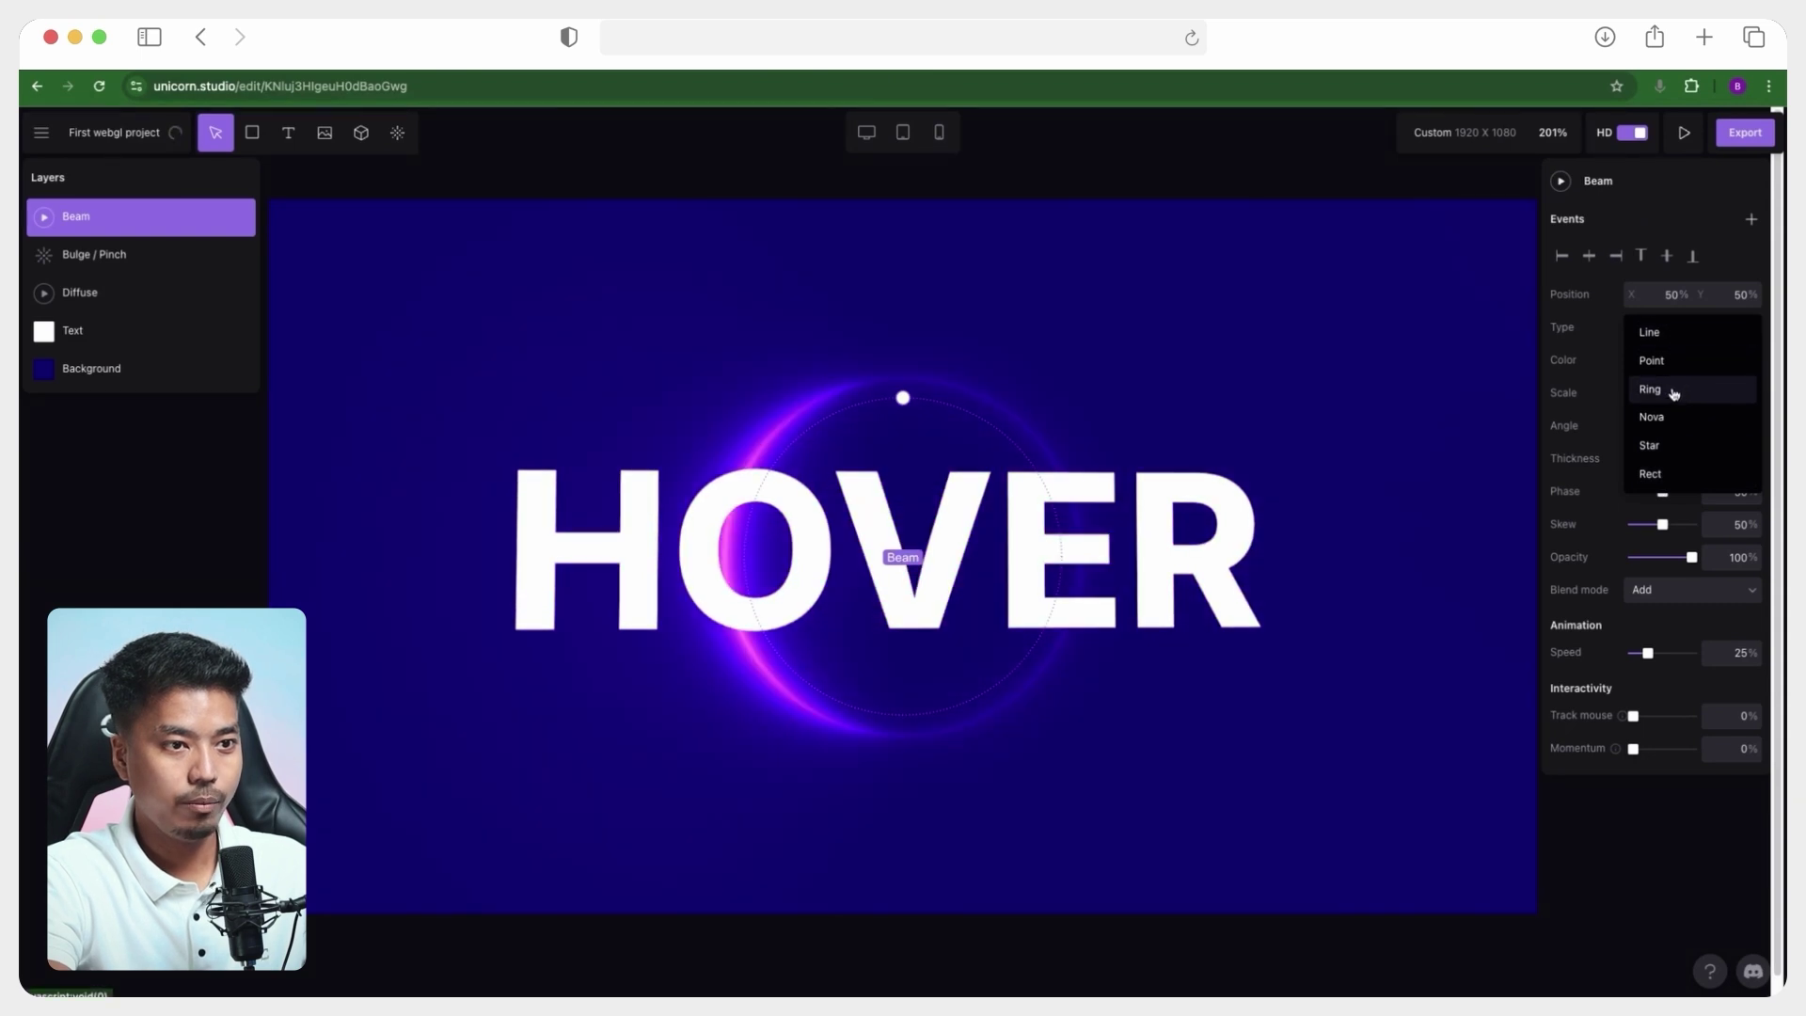
pyautogui.click(1678, 386)
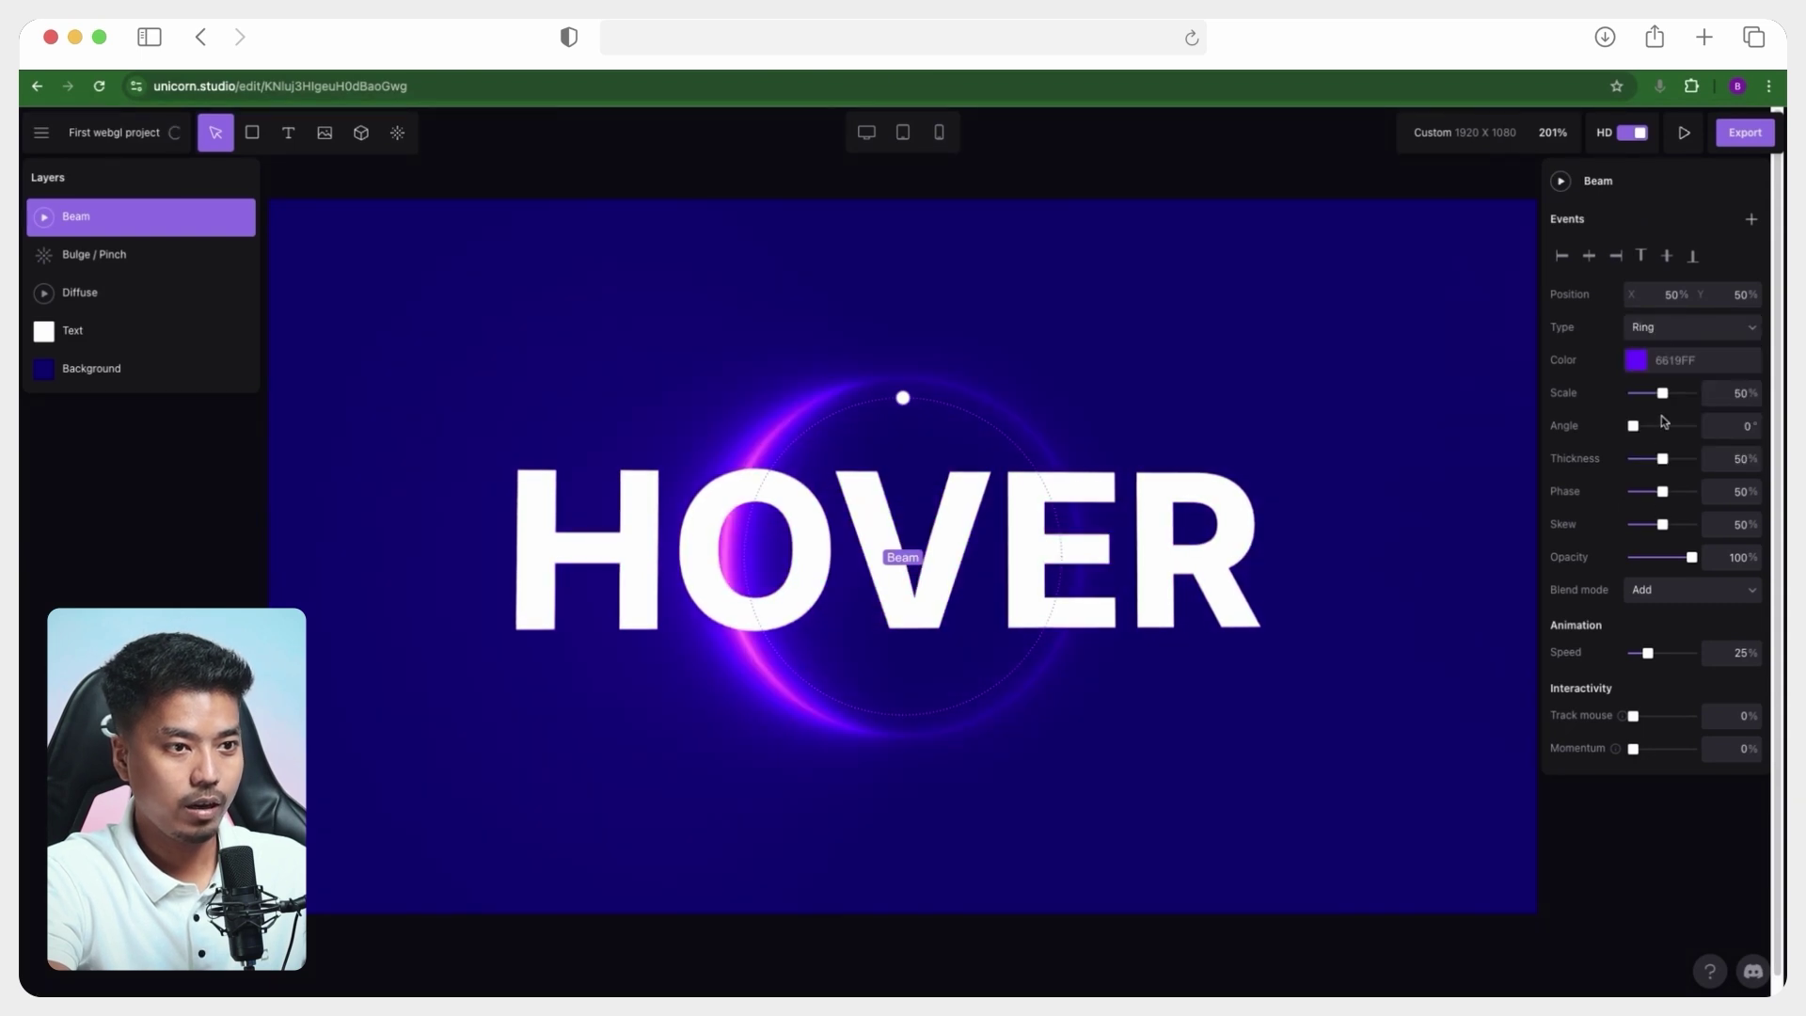
pyautogui.moveTo(1663, 394); pyautogui.dragTo(1673, 405)
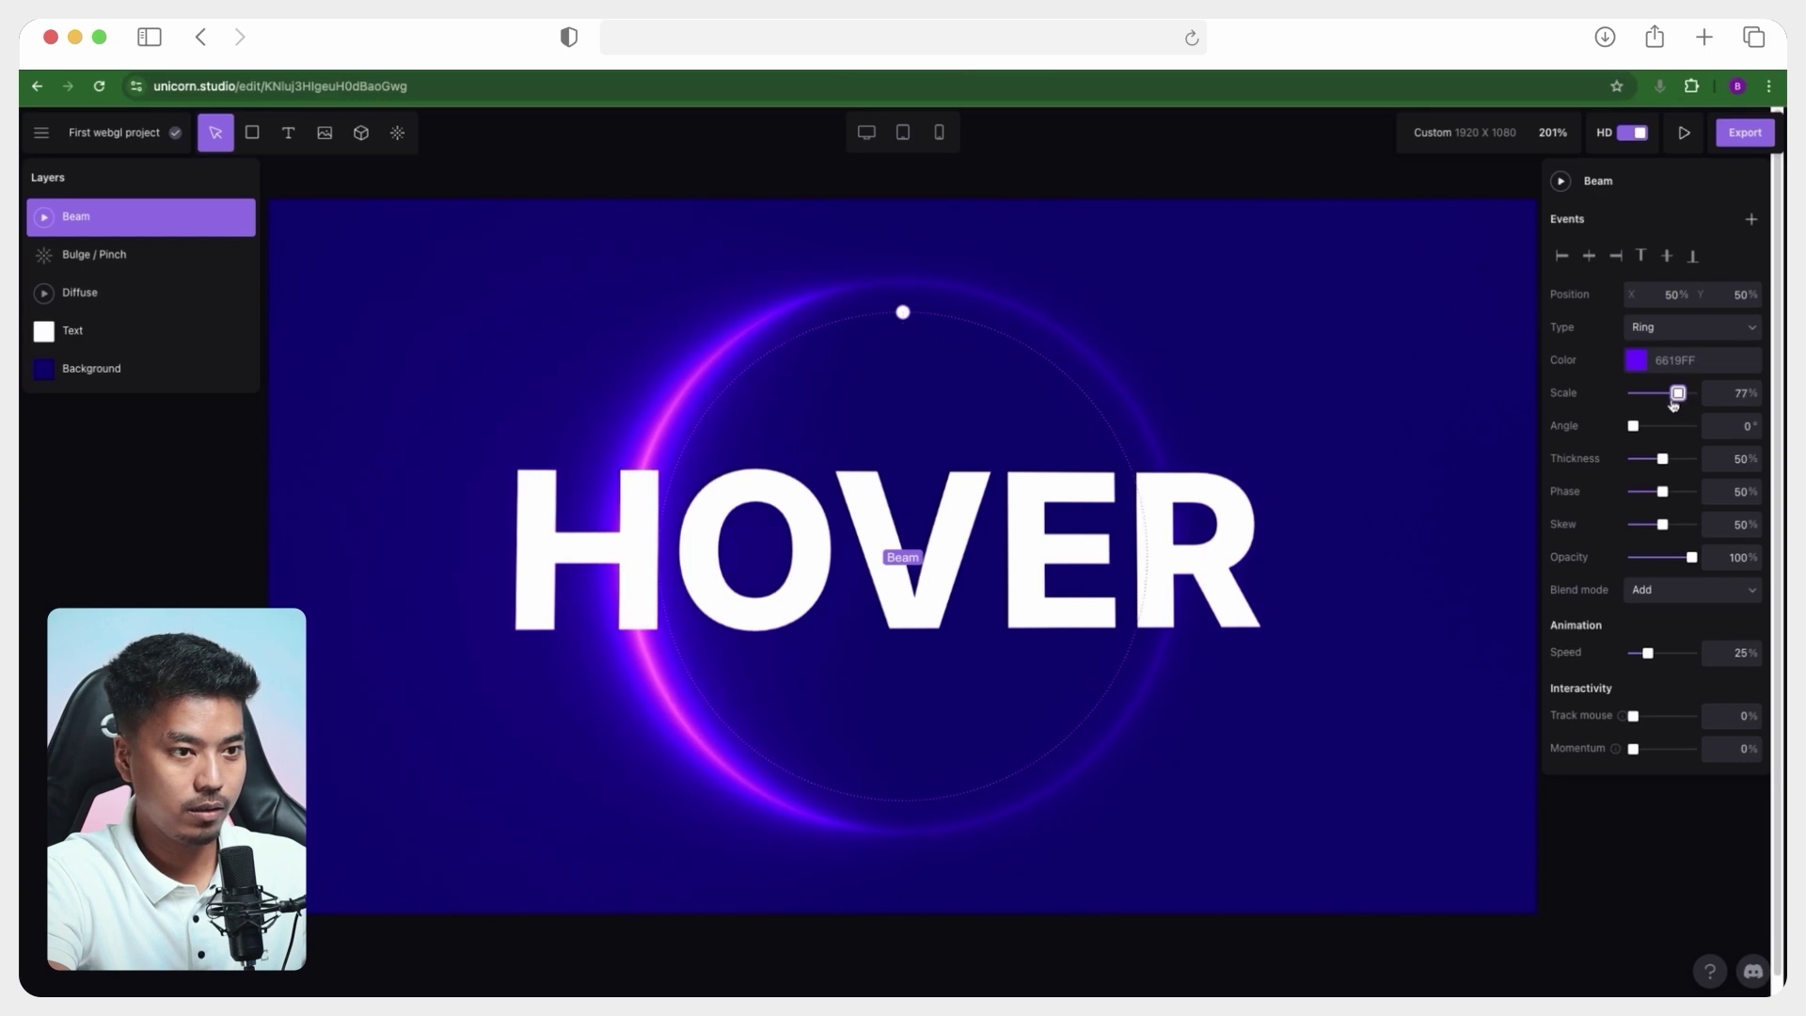
pyautogui.moveTo(1663, 459); pyautogui.dragTo(1647, 460)
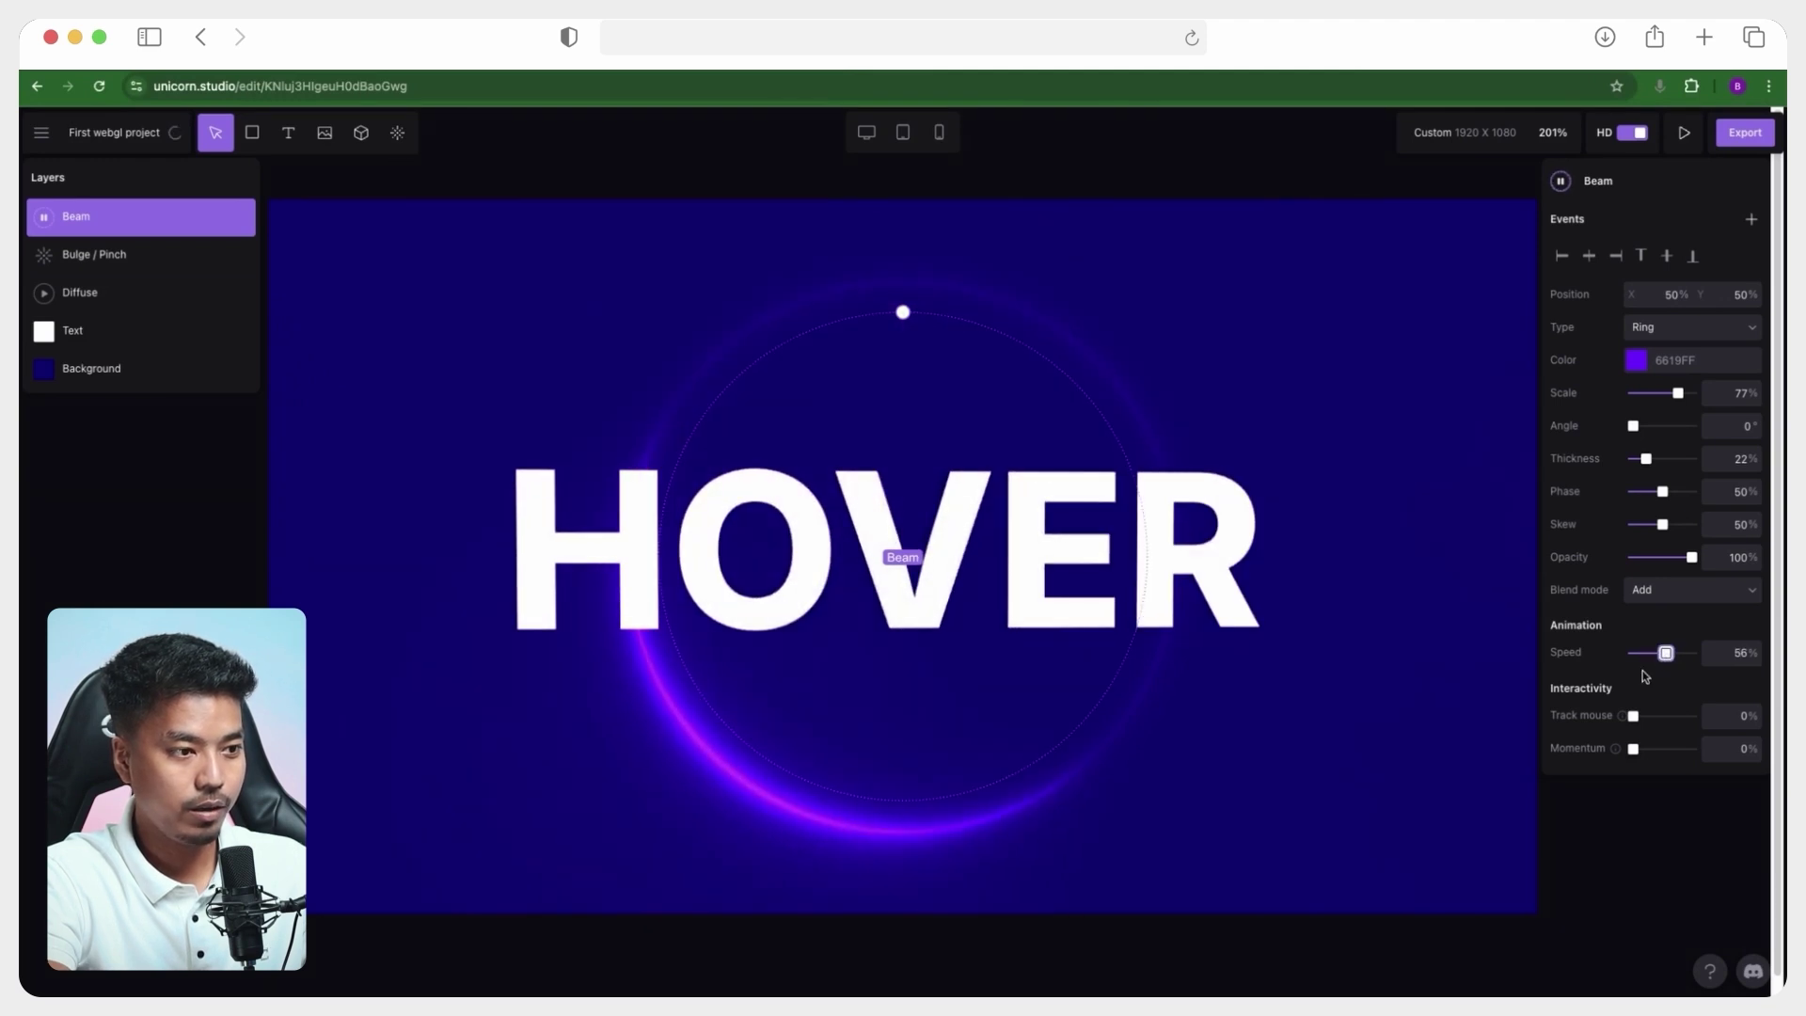
pyautogui.moveTo(1666, 653); pyautogui.dragTo(1651, 653)
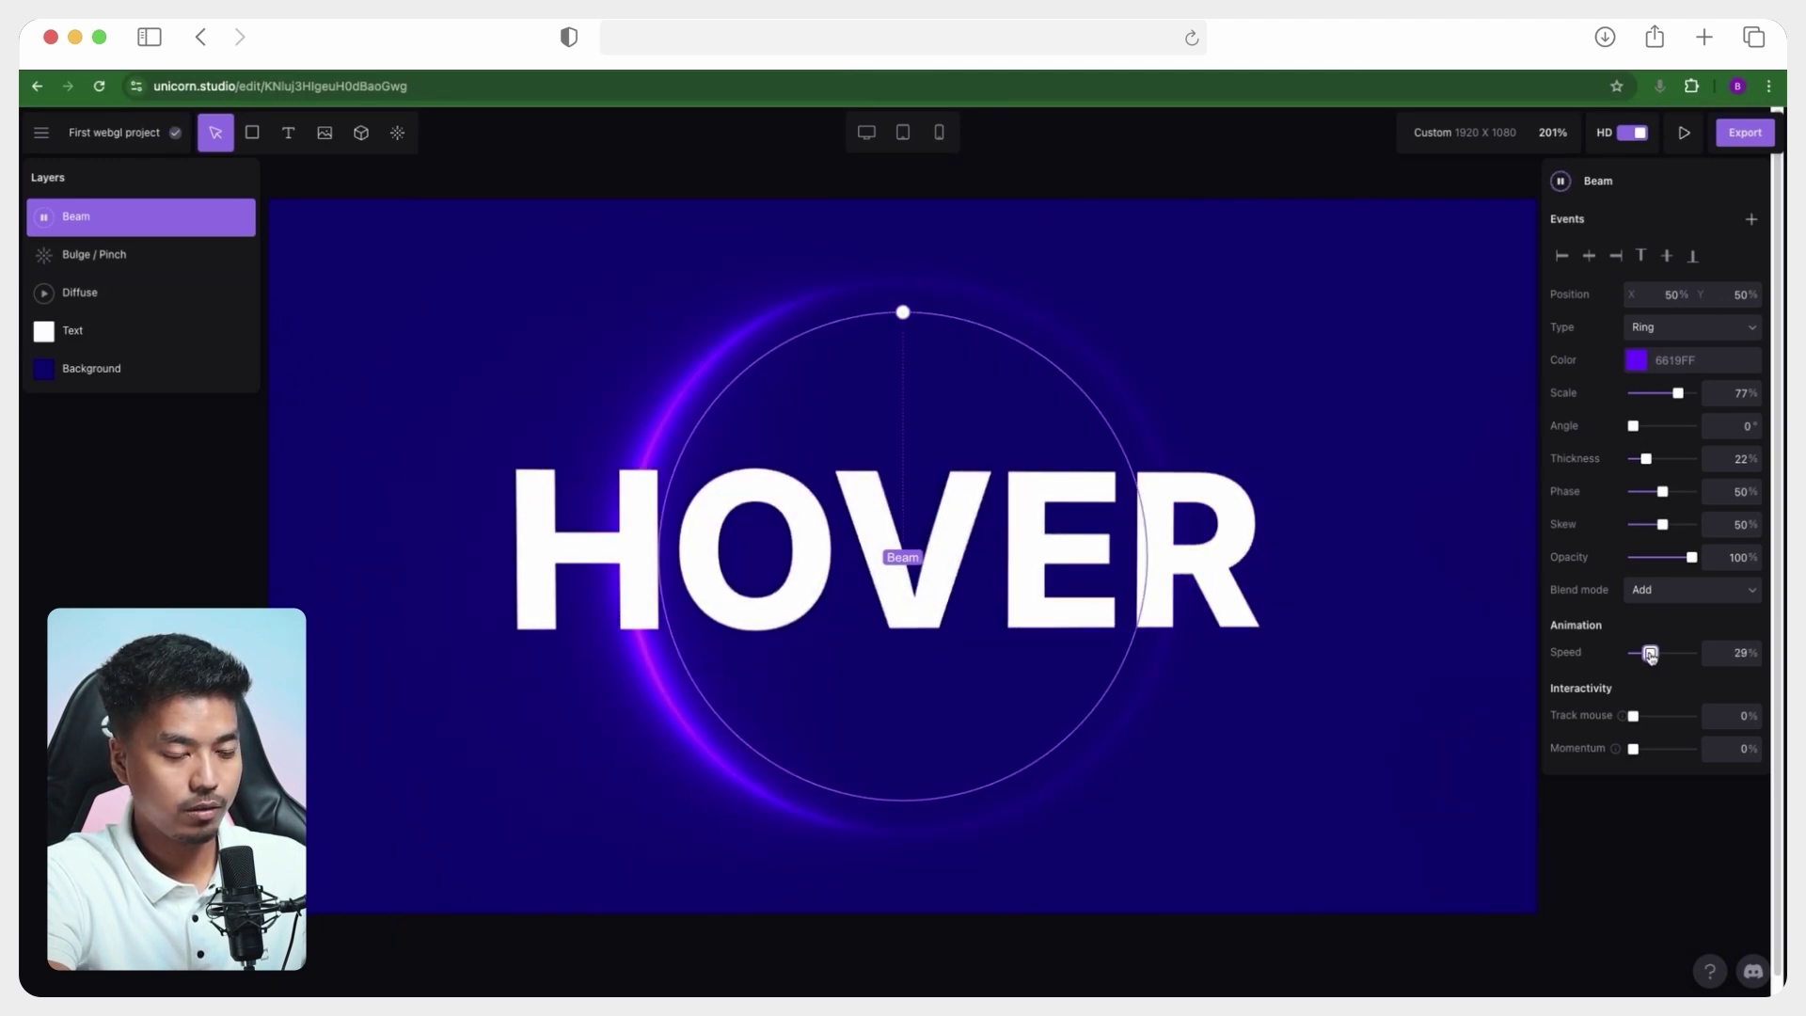
pyautogui.click(1747, 653)
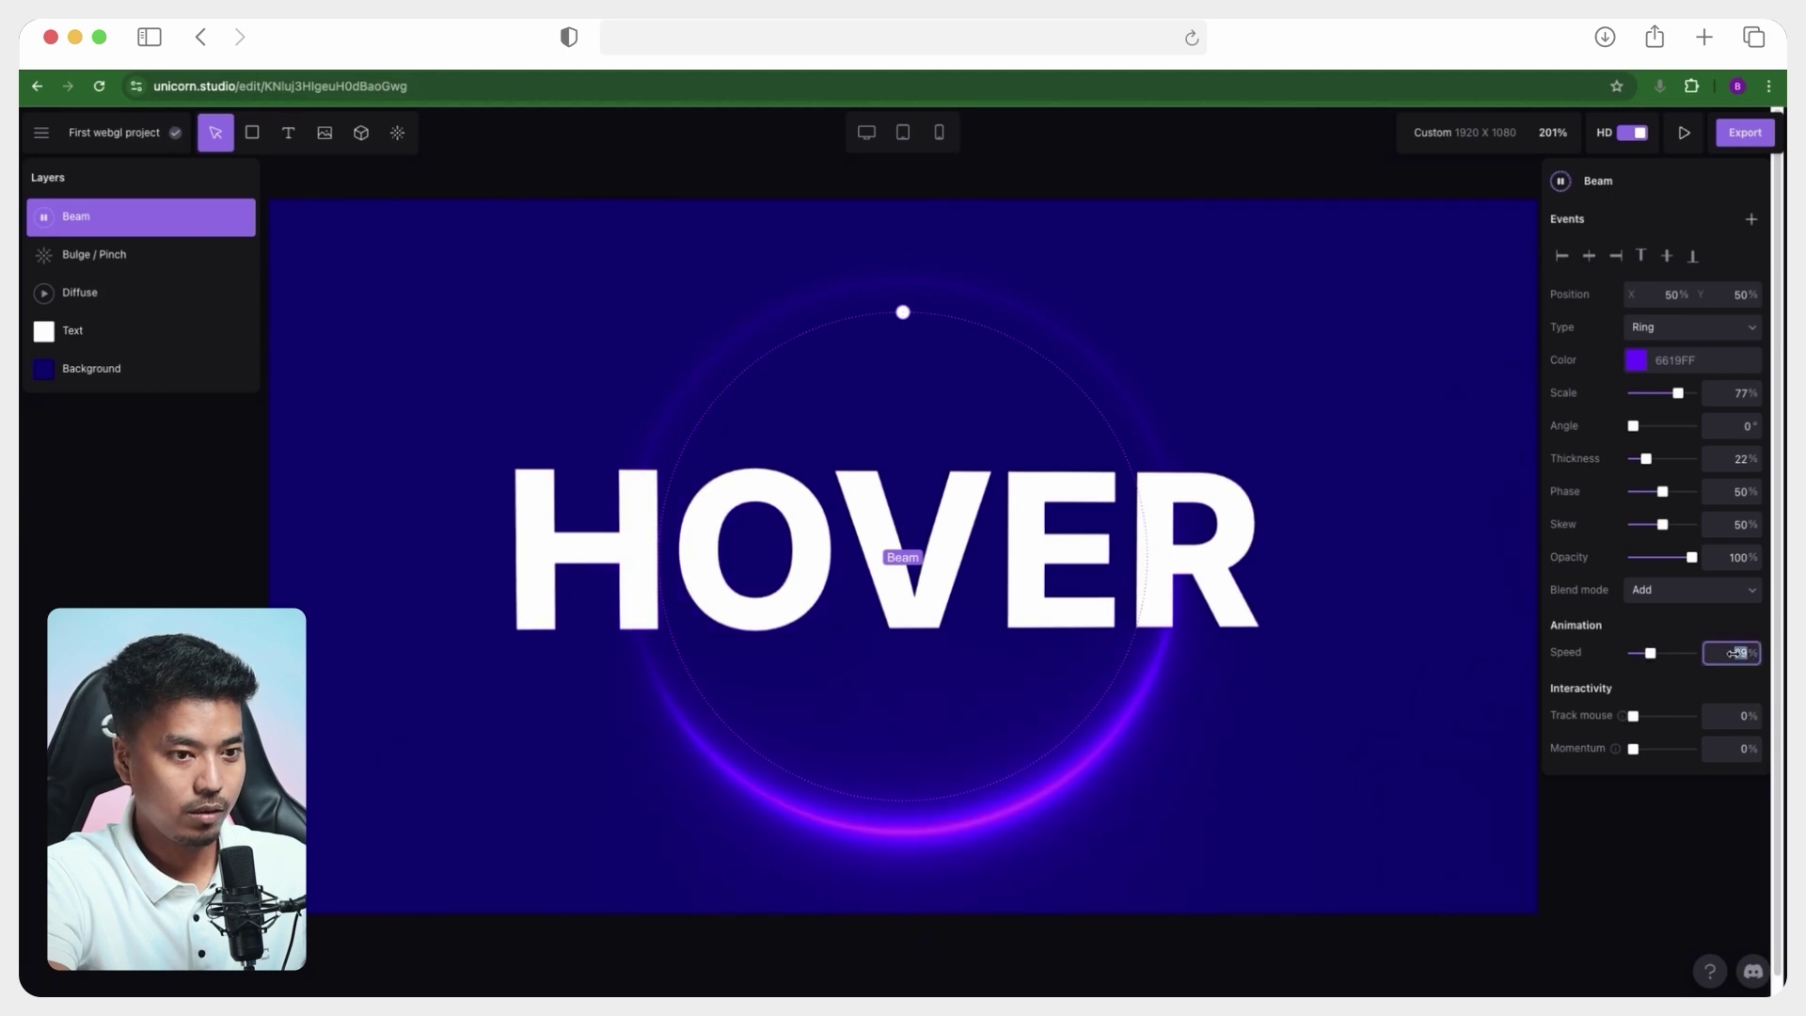
pyautogui.write('30')
pyautogui.press('Return')
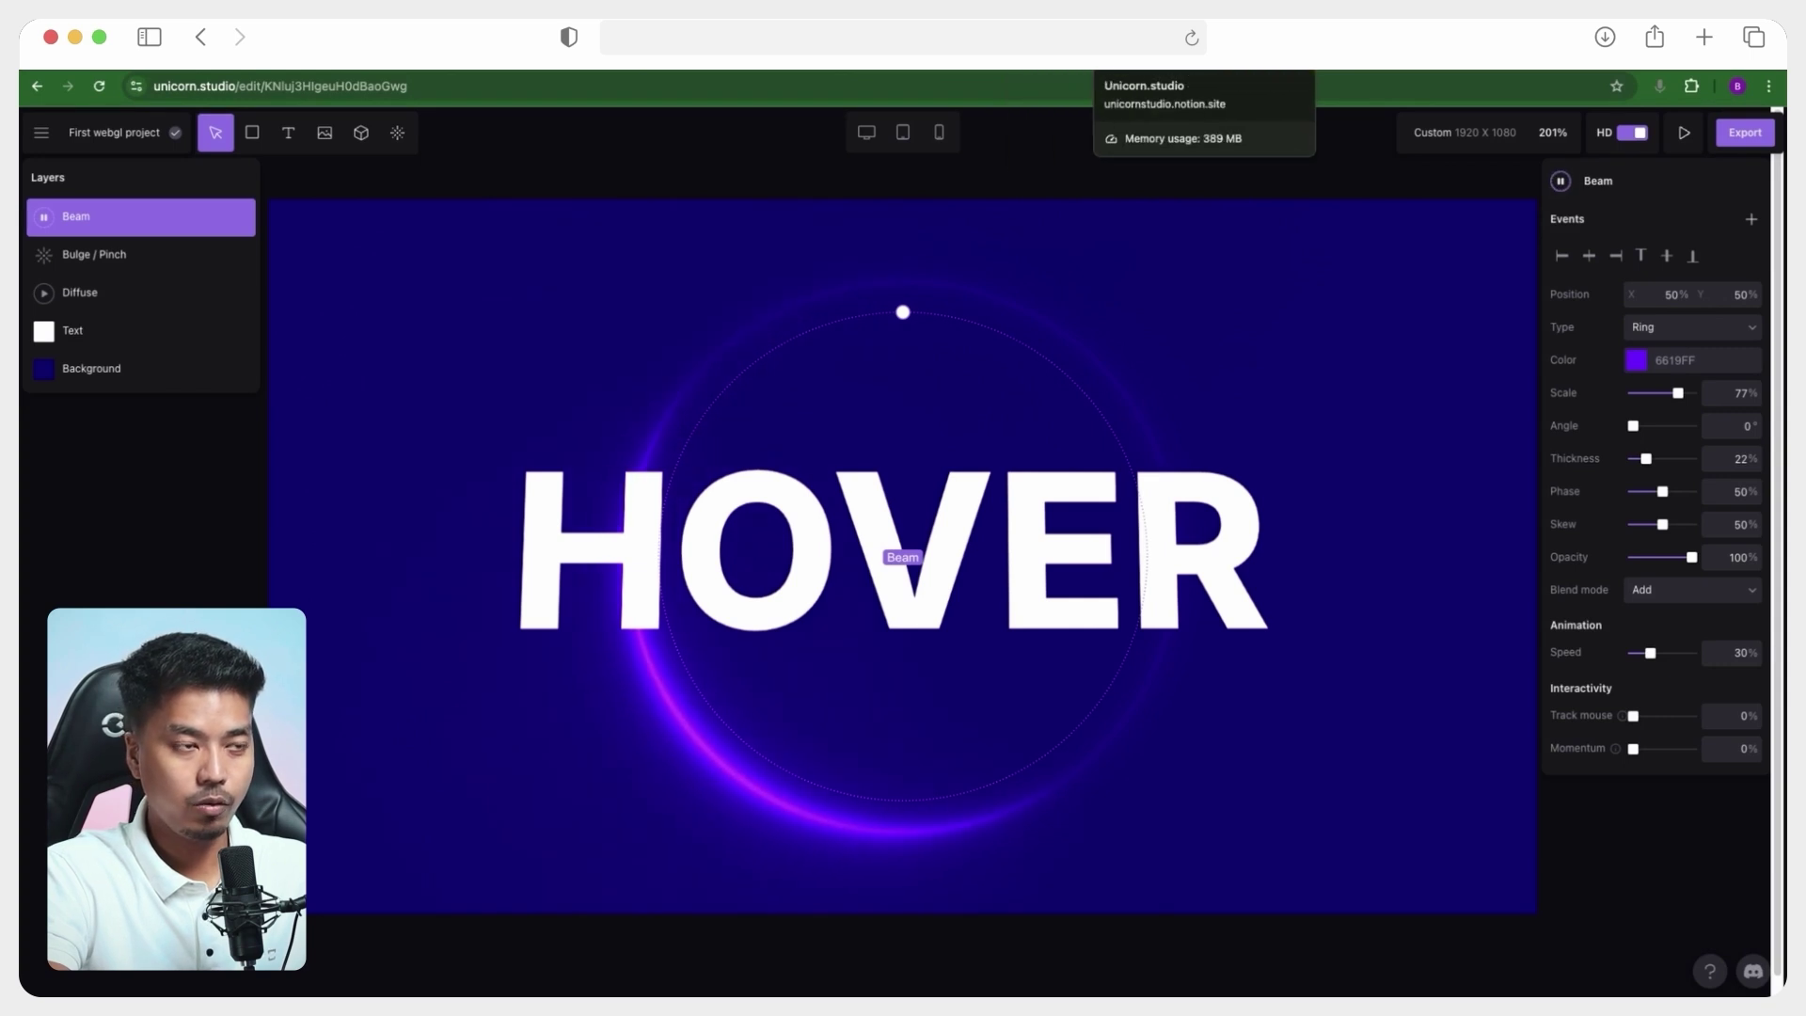
# - Bring up the Notion docs page 'Embedding a scene on your site' and skim it
pyautogui.click(1100, 120)
pyautogui.scroll(-2, 791, 588)
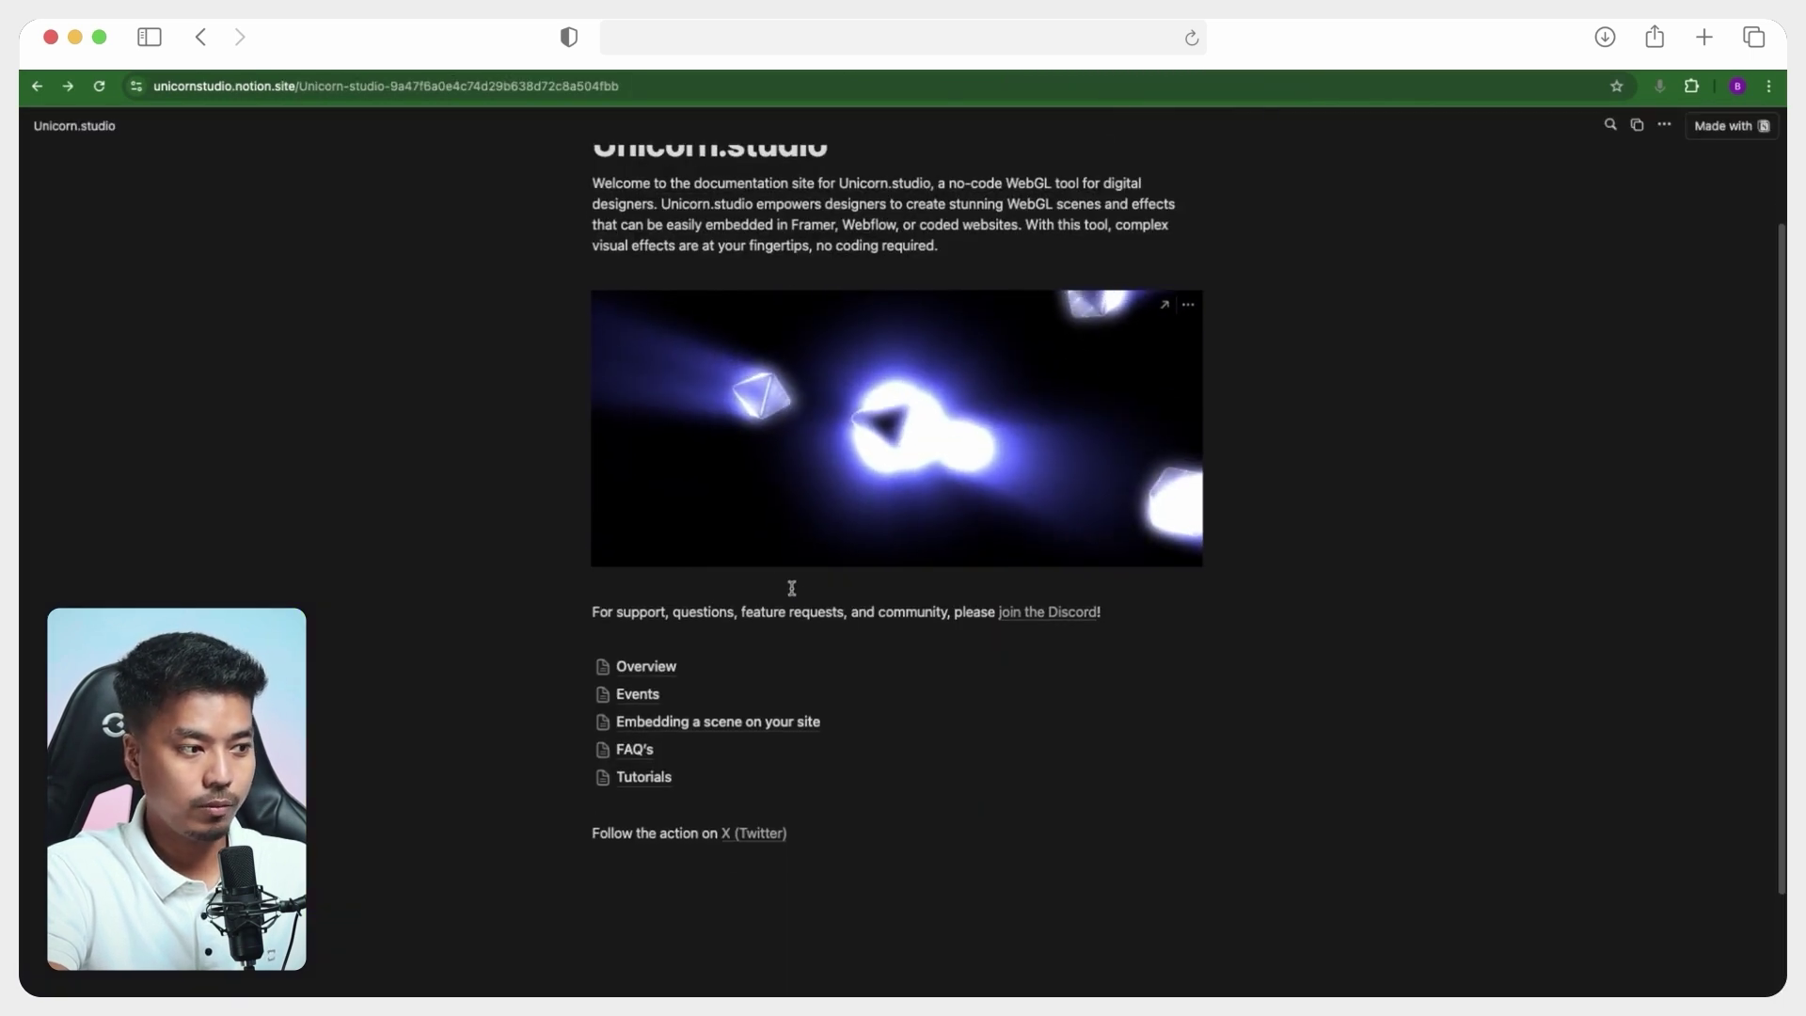
pyautogui.scroll(2, 809, 611)
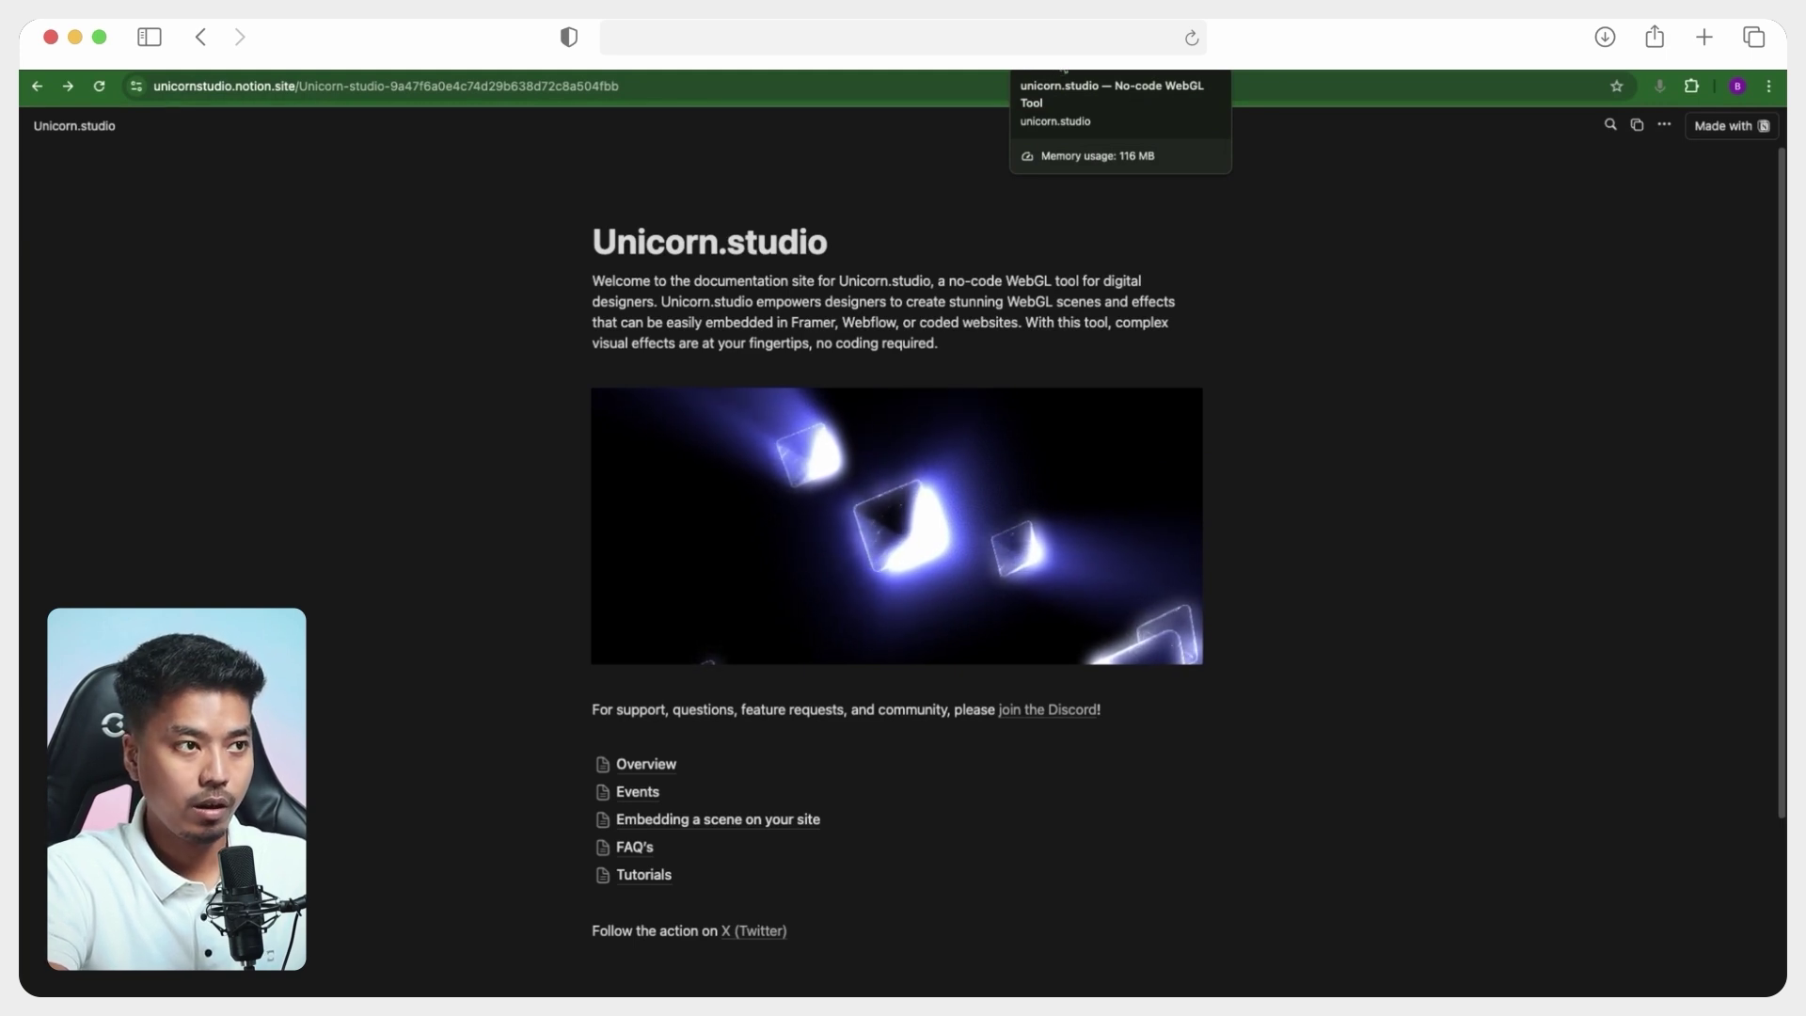
pyautogui.click(1120, 54)
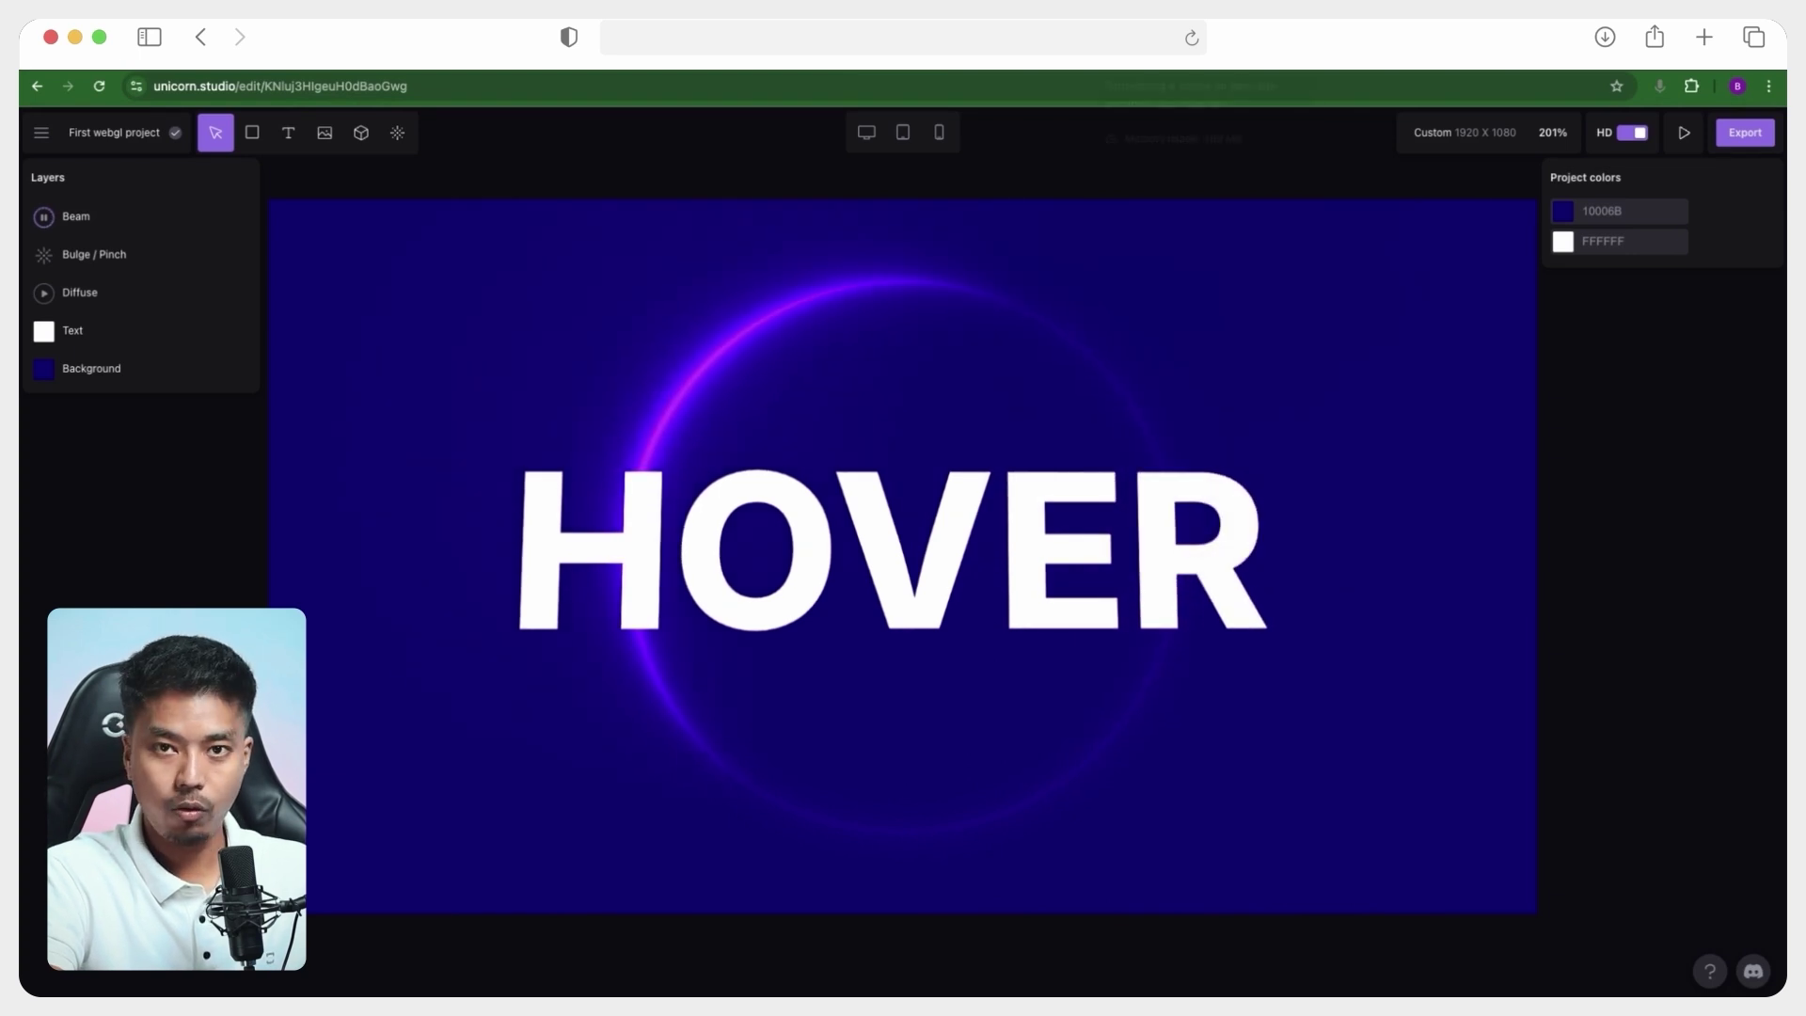
pyautogui.click(1176, 55)
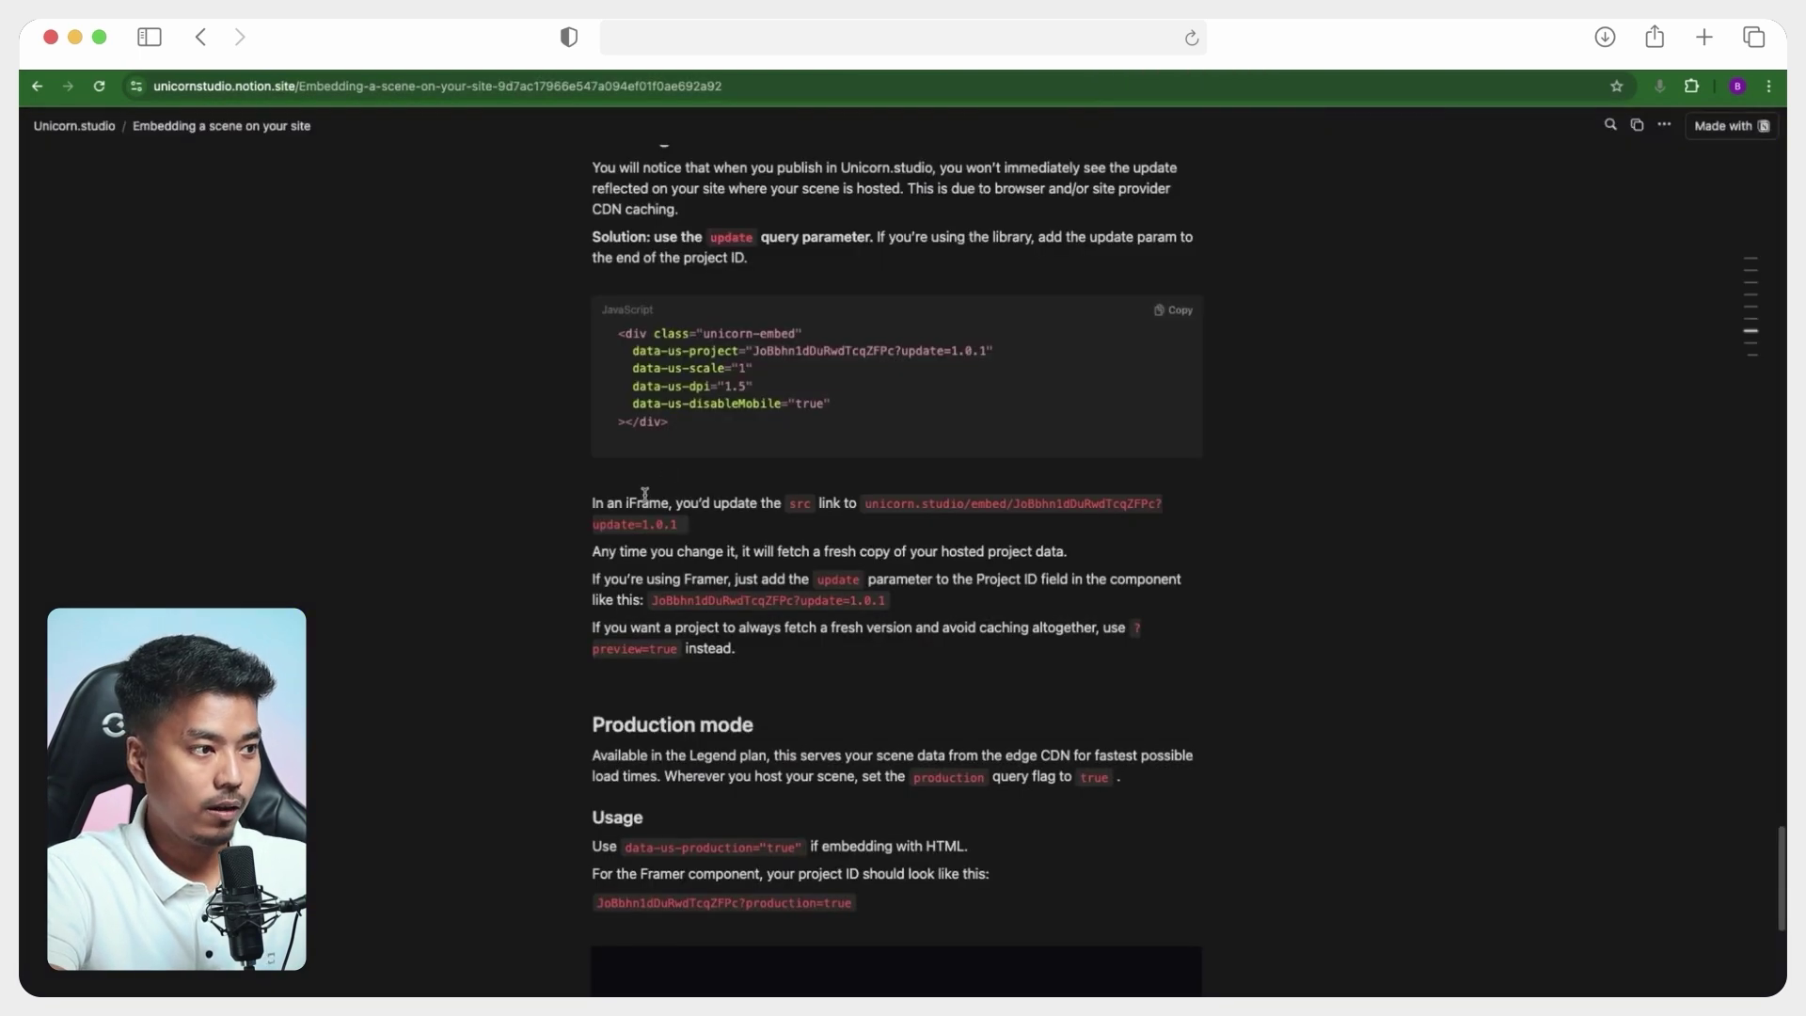
pyautogui.scroll(3, 644, 494)
pyautogui.scroll(-9, 822, 480)
pyautogui.scroll(15, 846, 461)
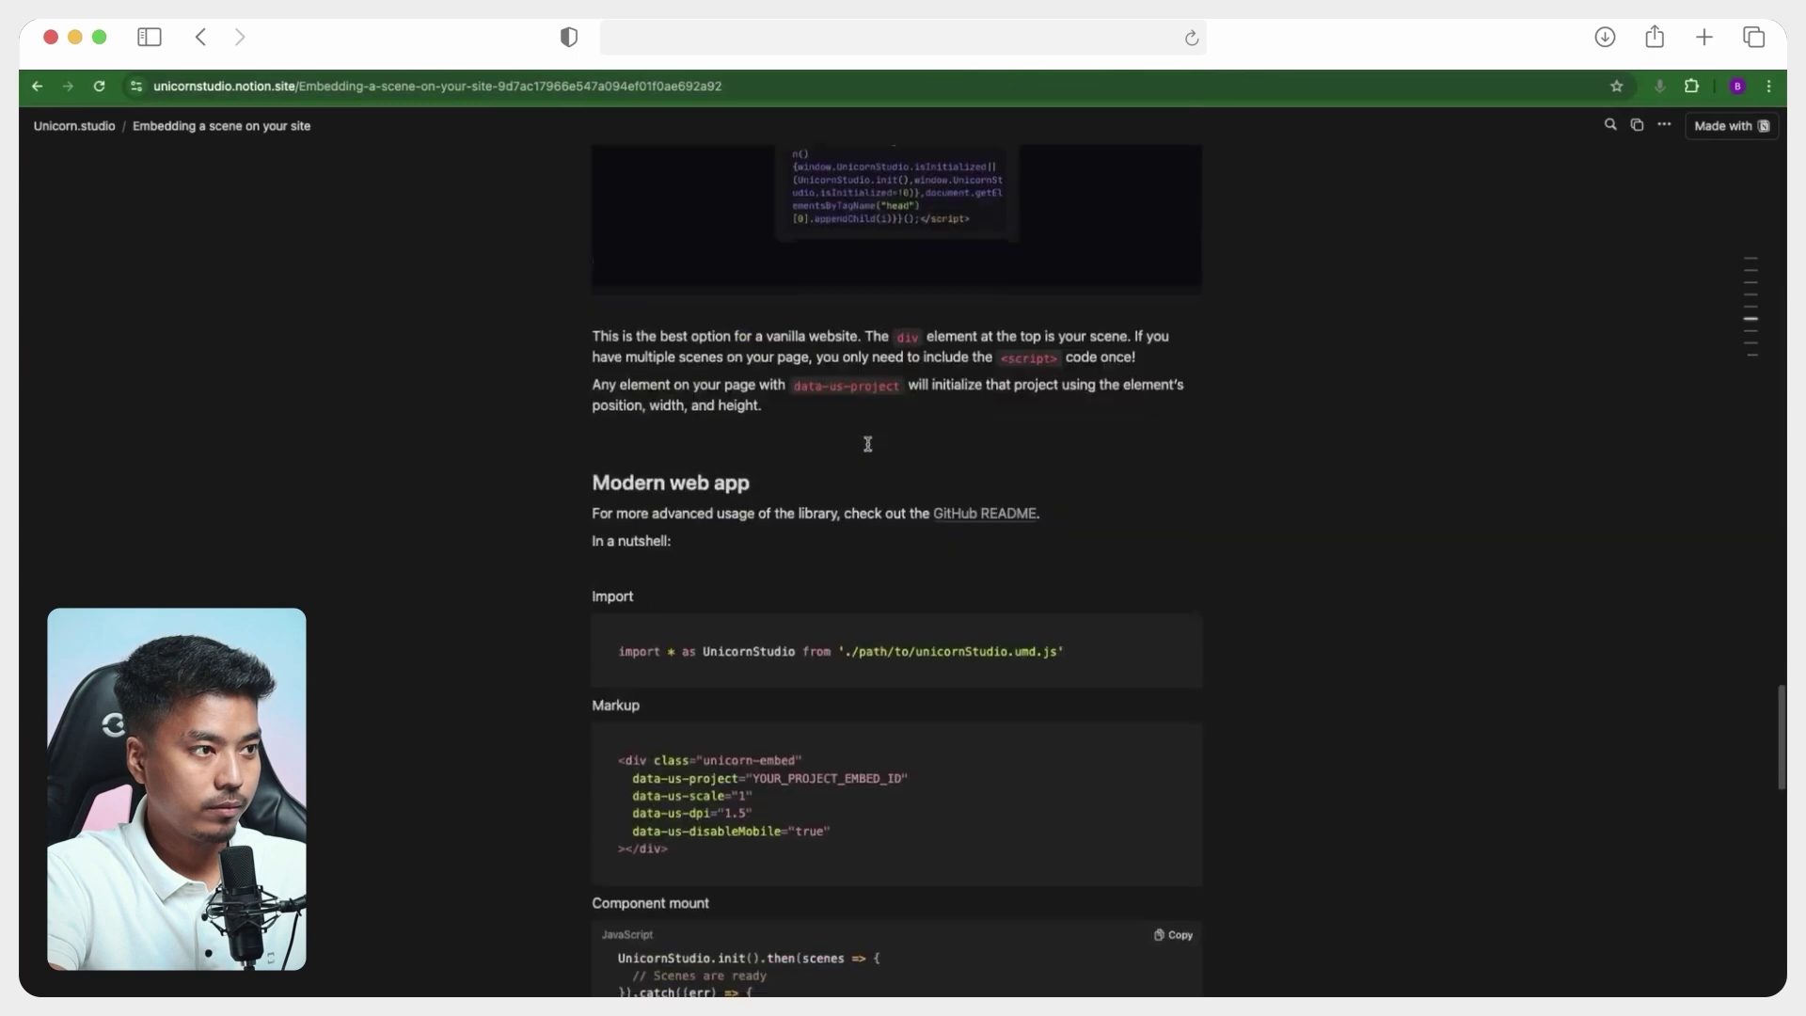
pyautogui.scroll(-1, 939, 536)
pyautogui.scroll(12, 951, 512)
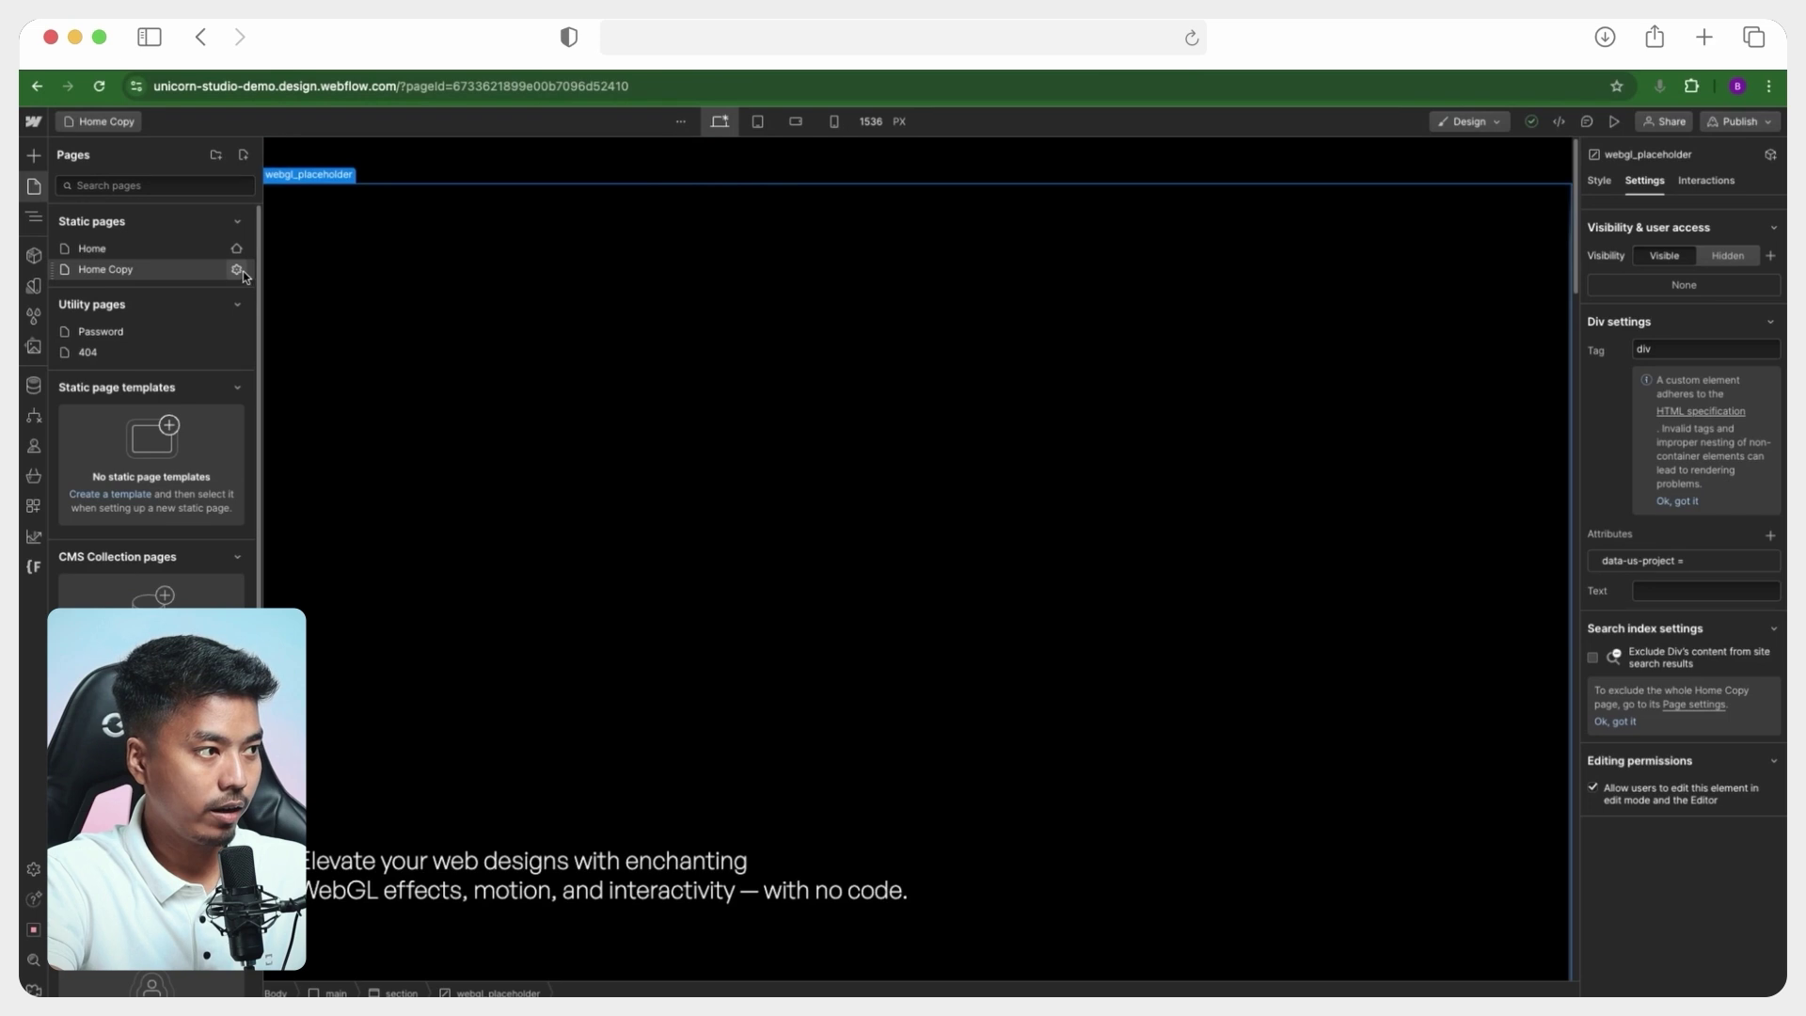
# - Paste the Unicorn Studio script into Home Copy's Inside <head> custom code and save
pyautogui.click(237, 269)
pyautogui.scroll(-10, 668, 504)
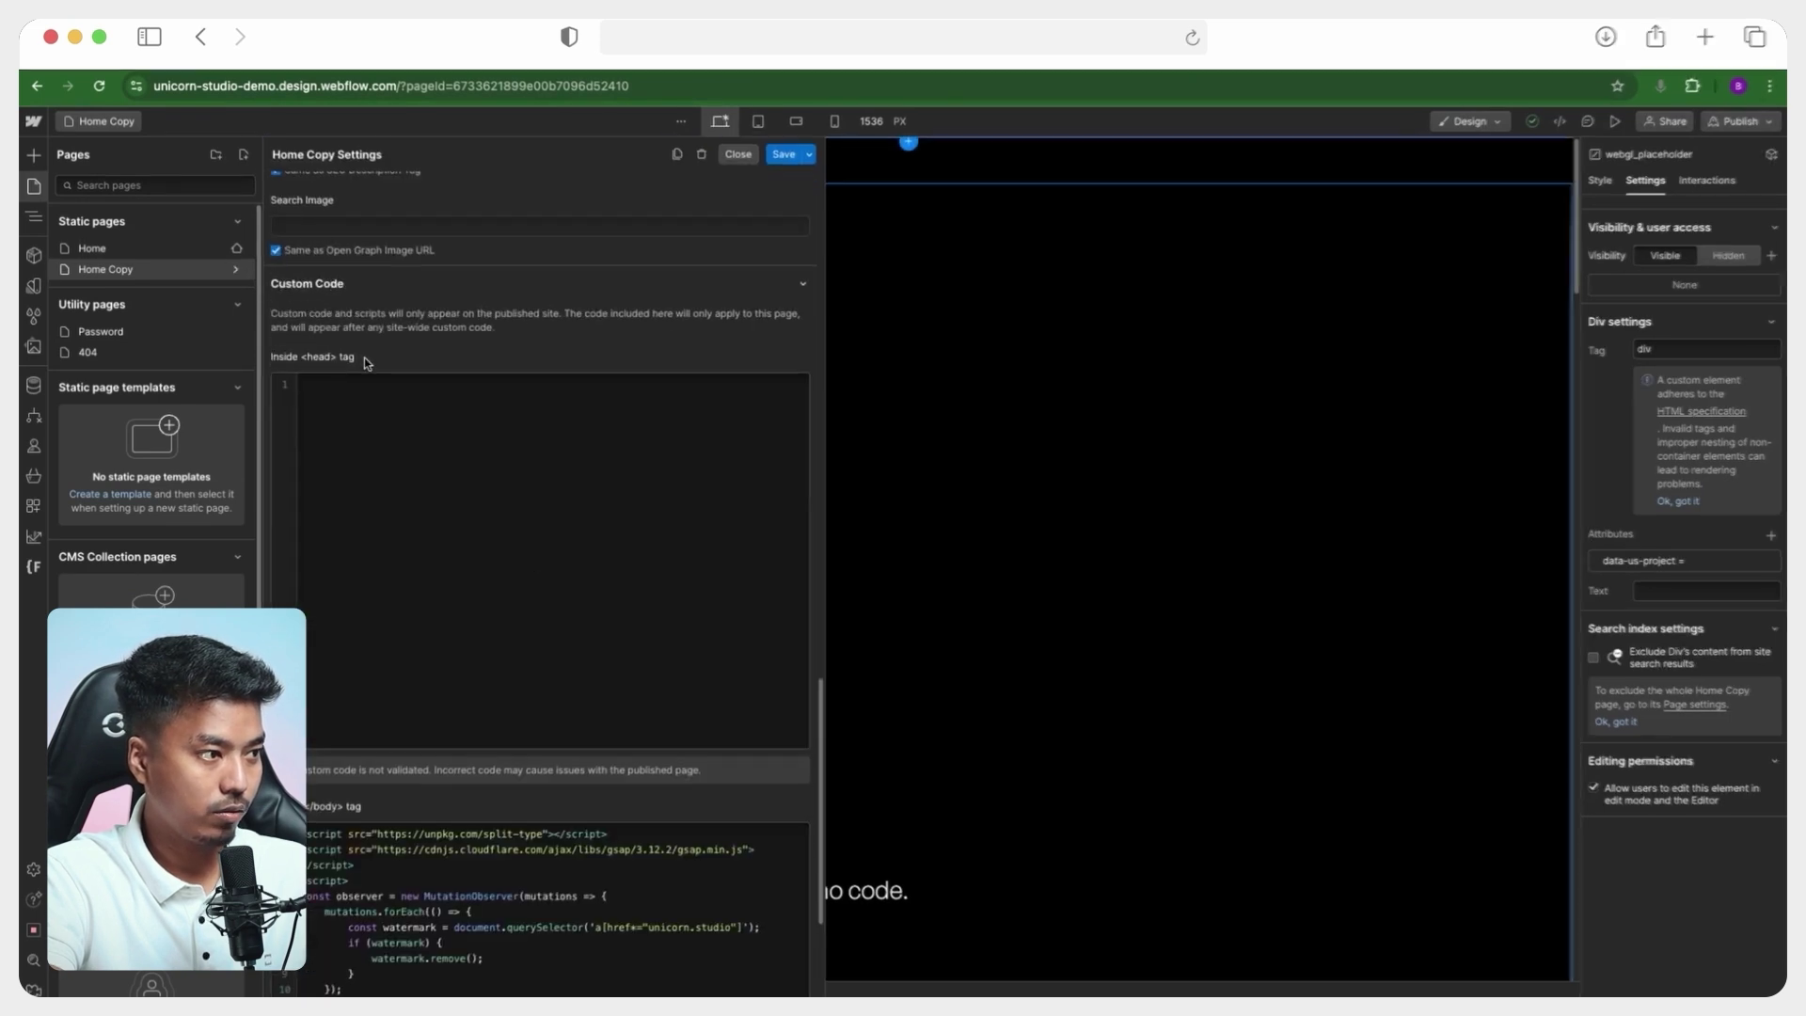
pyautogui.click(379, 396)
pyautogui.write('<script src="https://cdn.unicorn.studio/v1.3.2/unicornStudio.umd.js"></script> <script>   document.addEventListener(\'DOMContentLoaded\', () => {     UnicornStudio.init()   }); </script>')
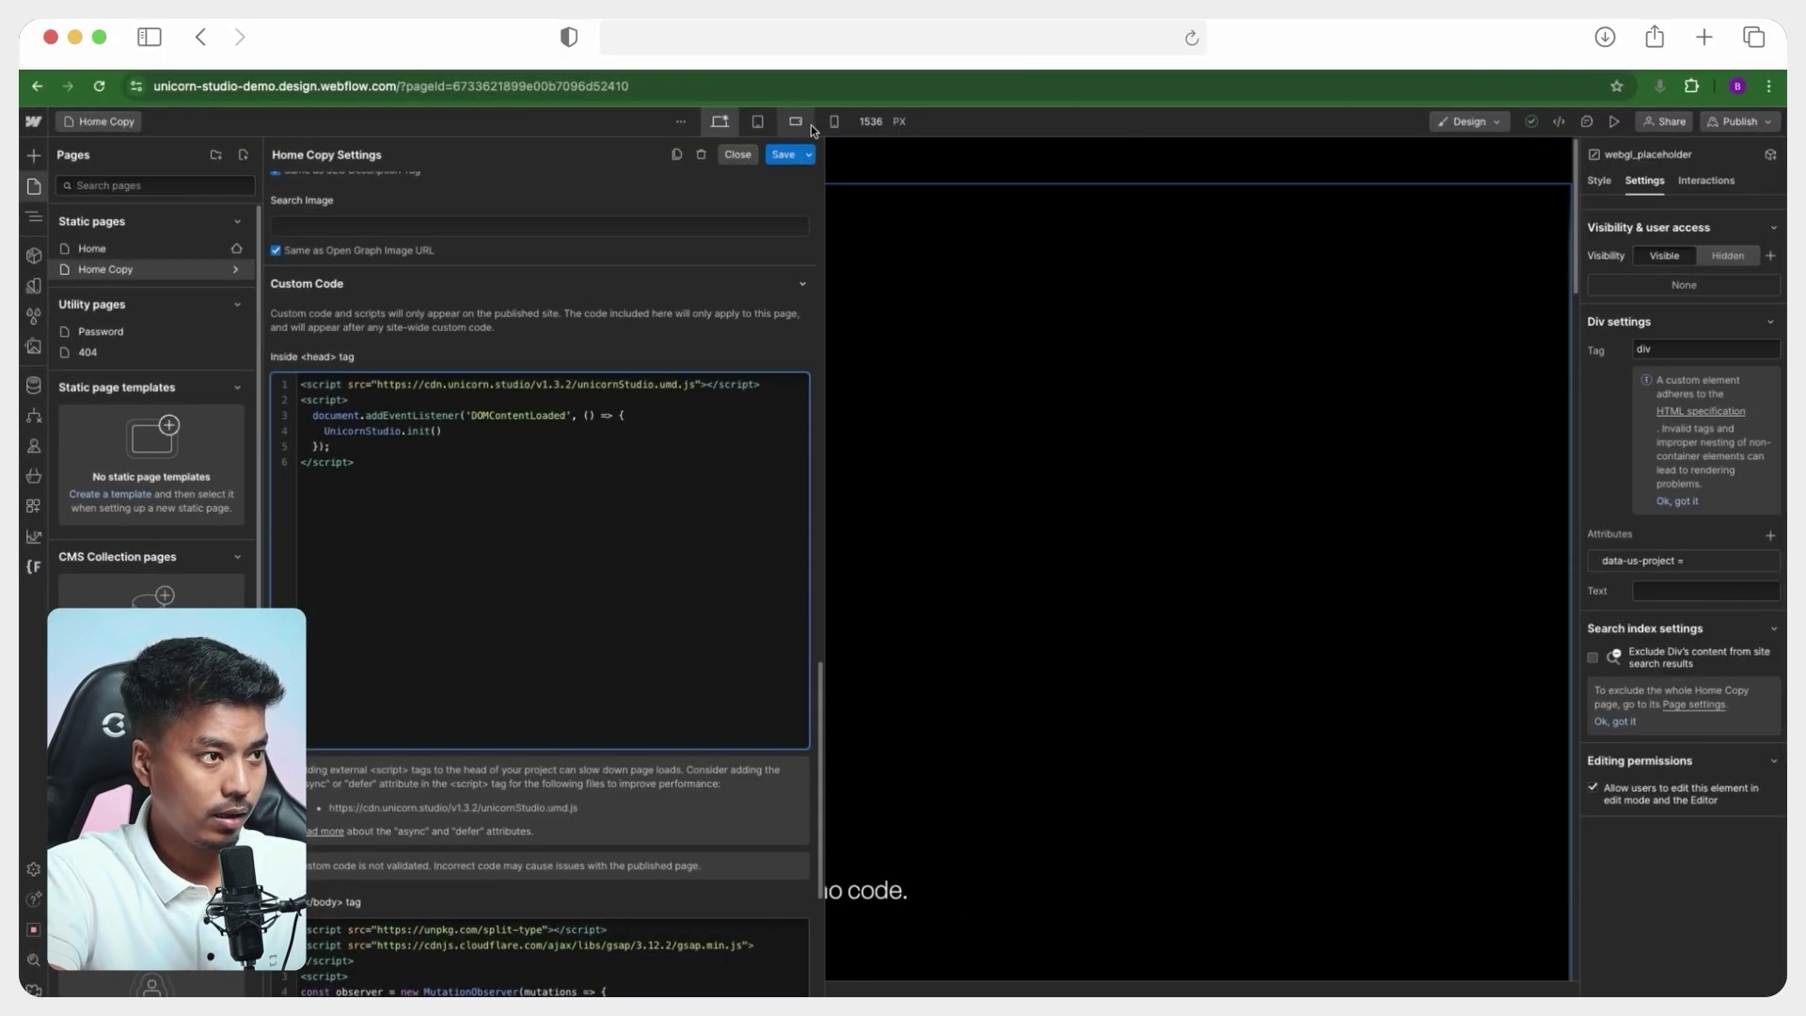
pyautogui.click(786, 158)
pyautogui.hotkey('ctrl', 'Tab')
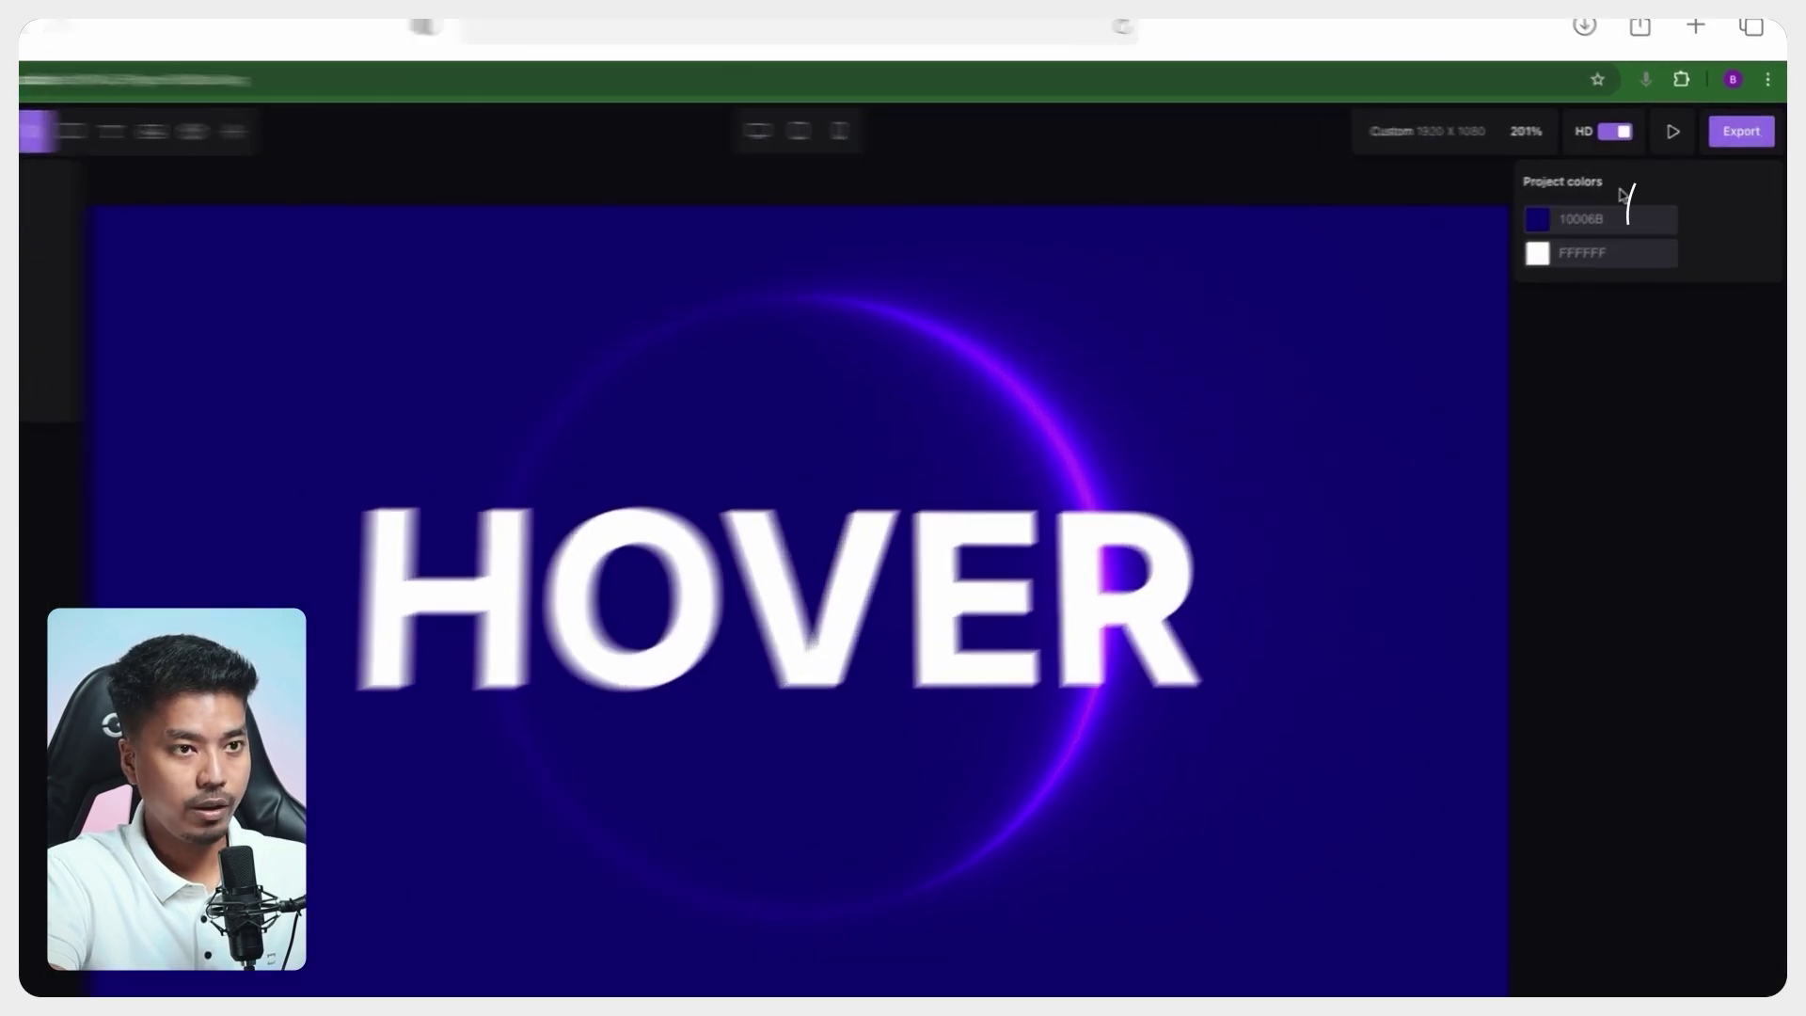
# - Show the scene's Export > Embed project ID and carry it over to the Webflow designer
pyautogui.click(1746, 132)
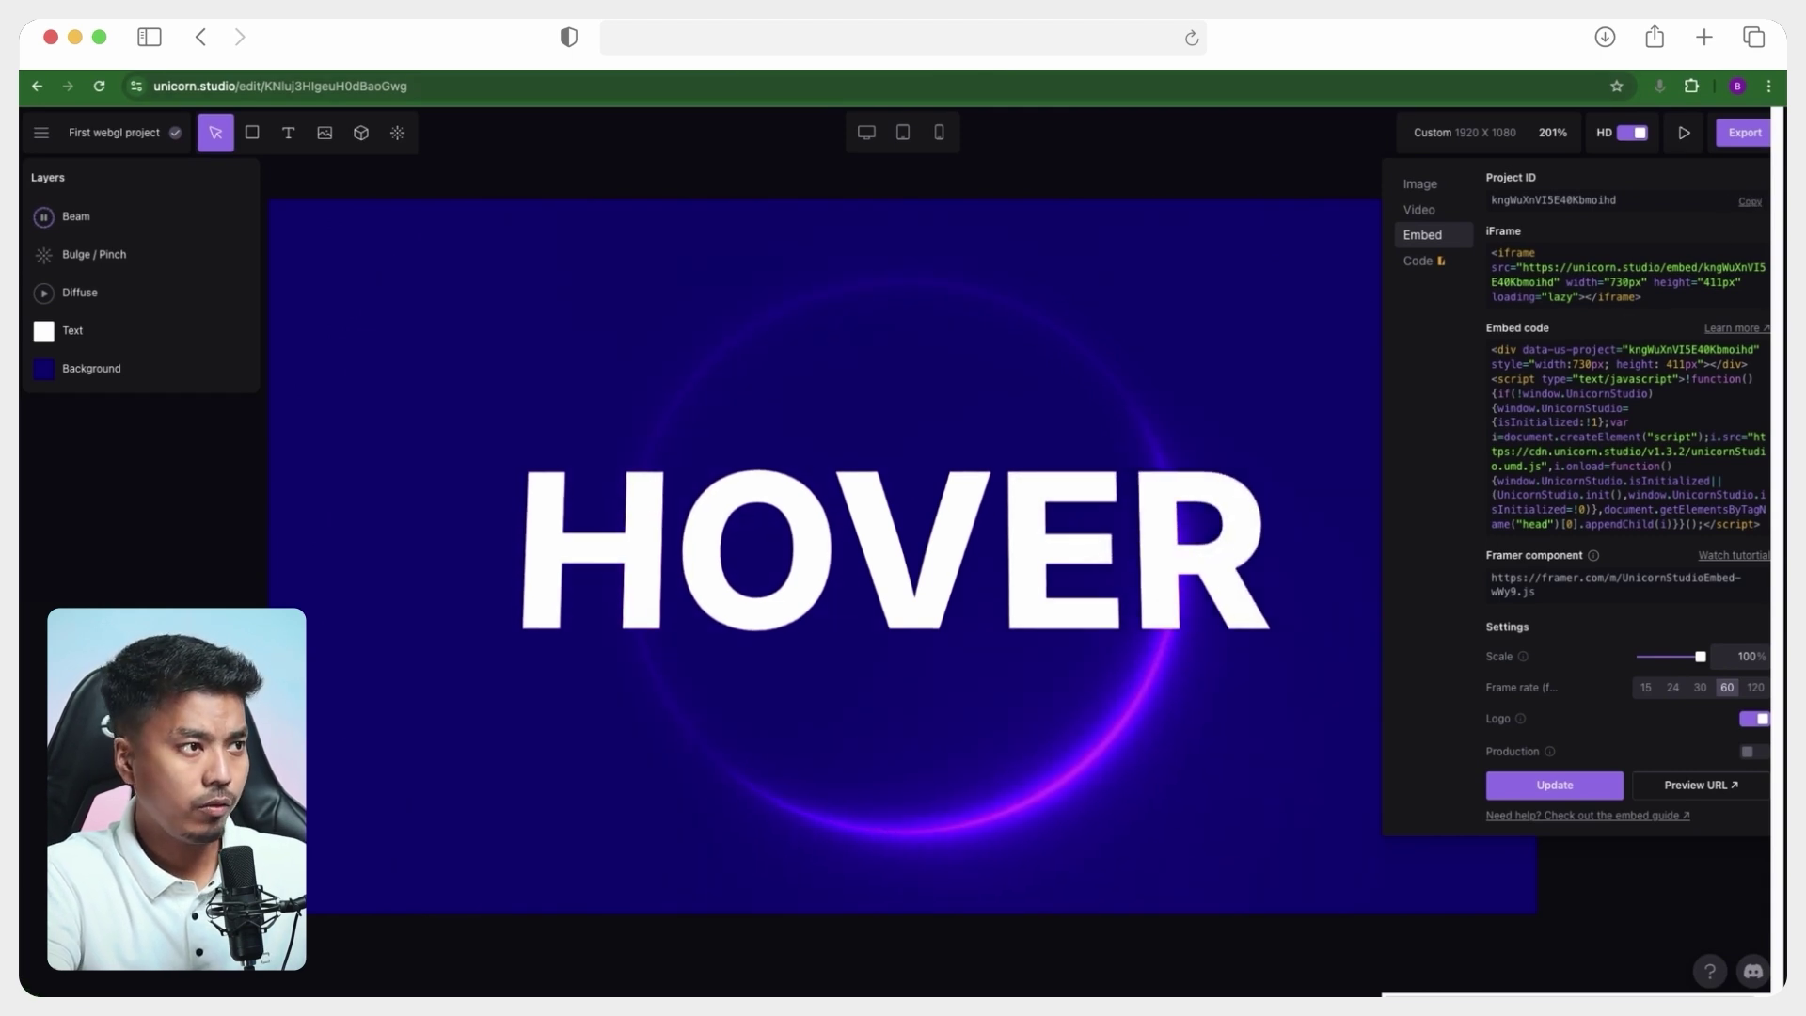
pyautogui.click(753, 58)
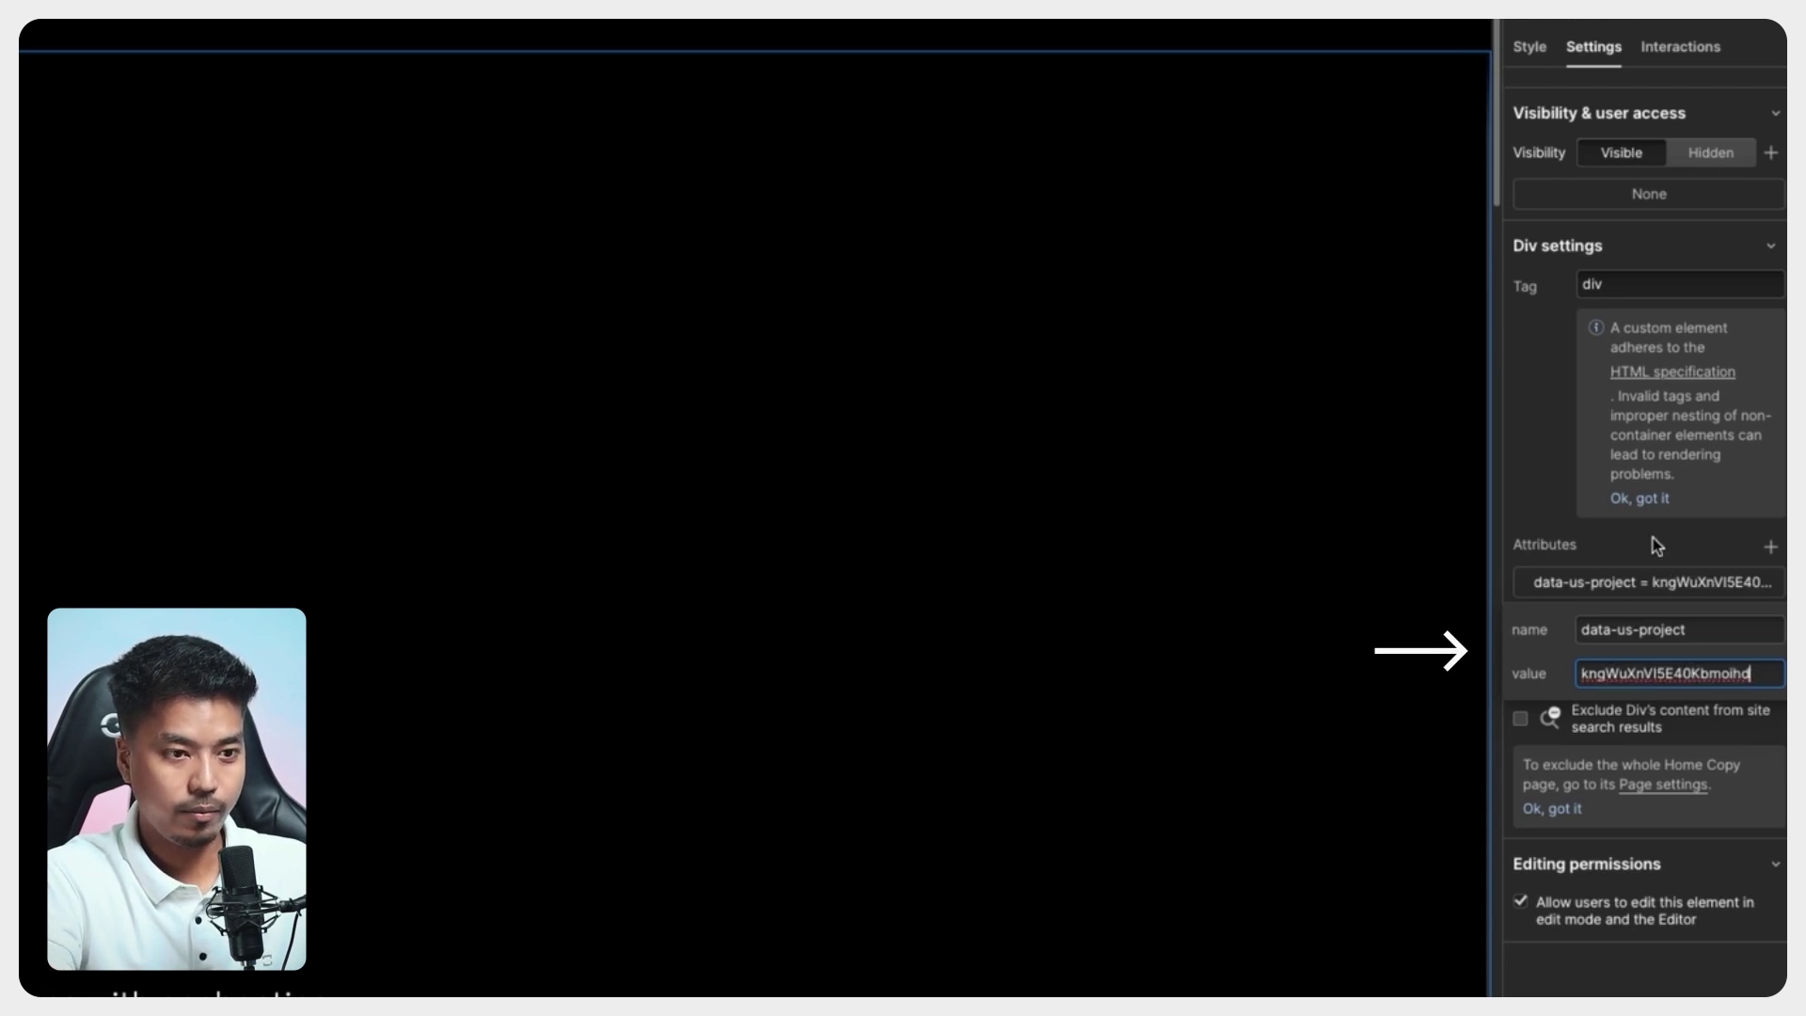
# - Confirm the placeholder's project attribute and publish to the staging webflow.io domain
pyautogui.press('Return')
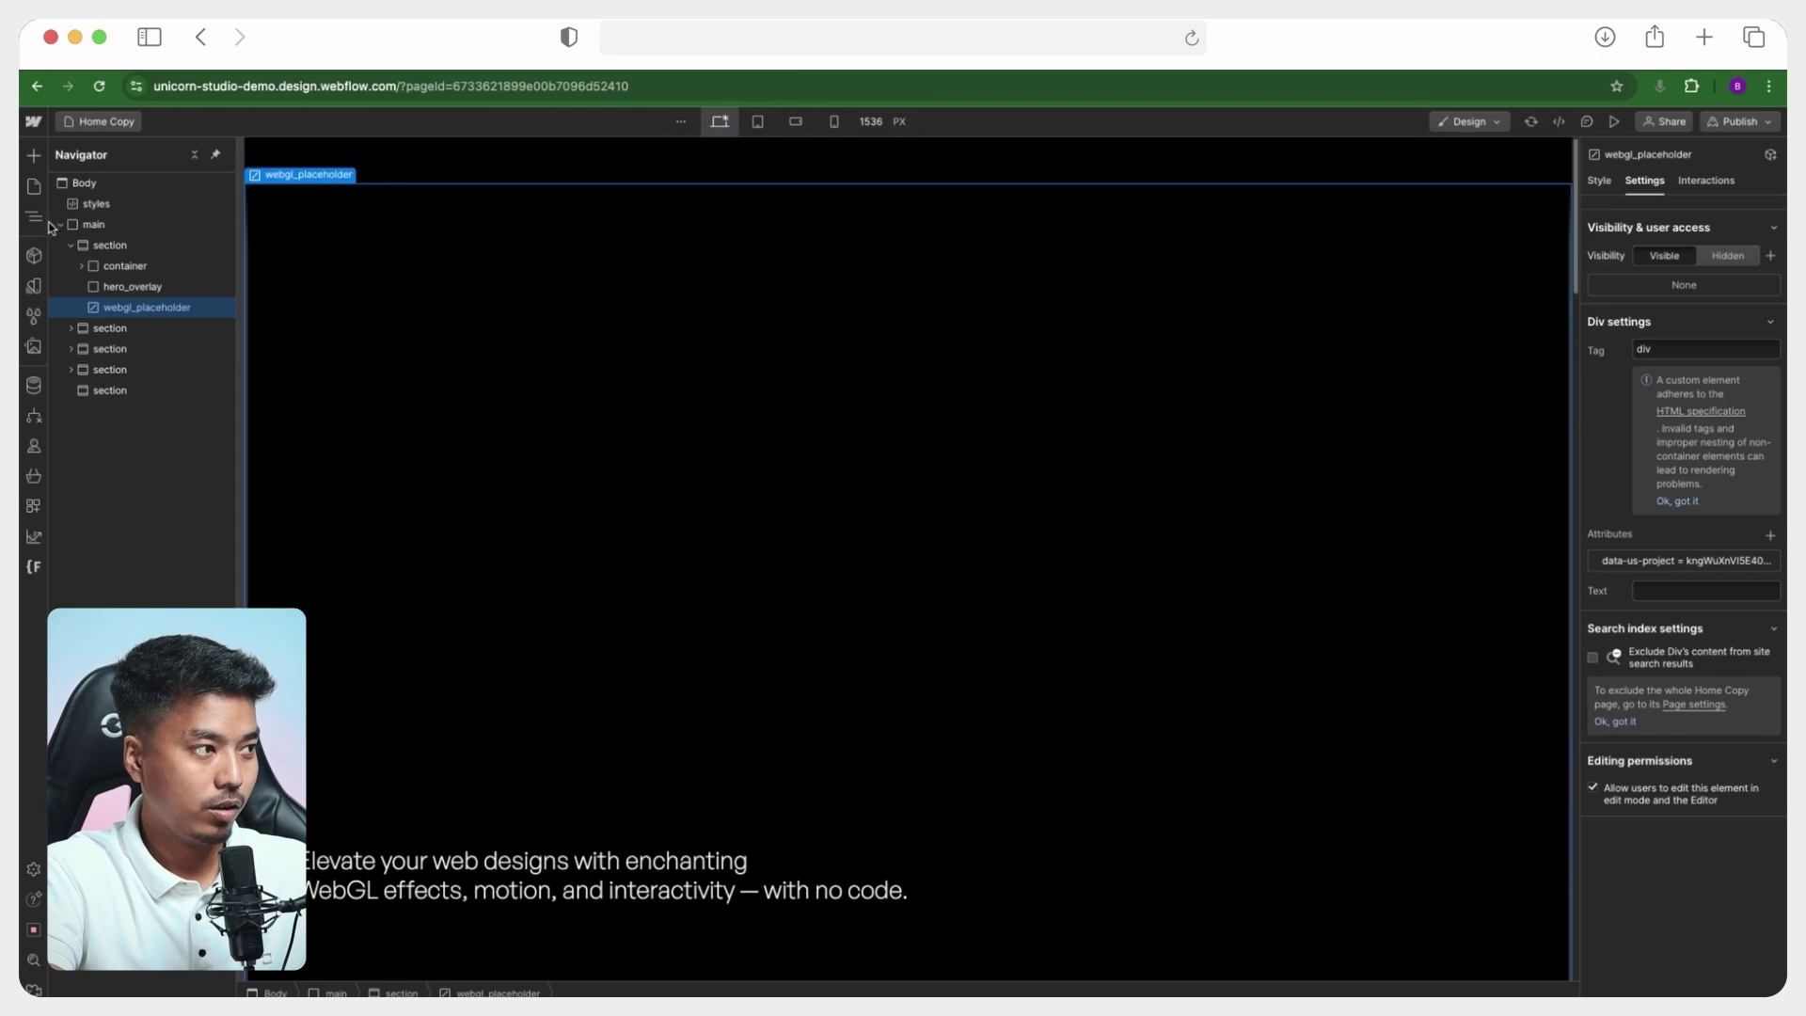
pyautogui.click(1675, 120)
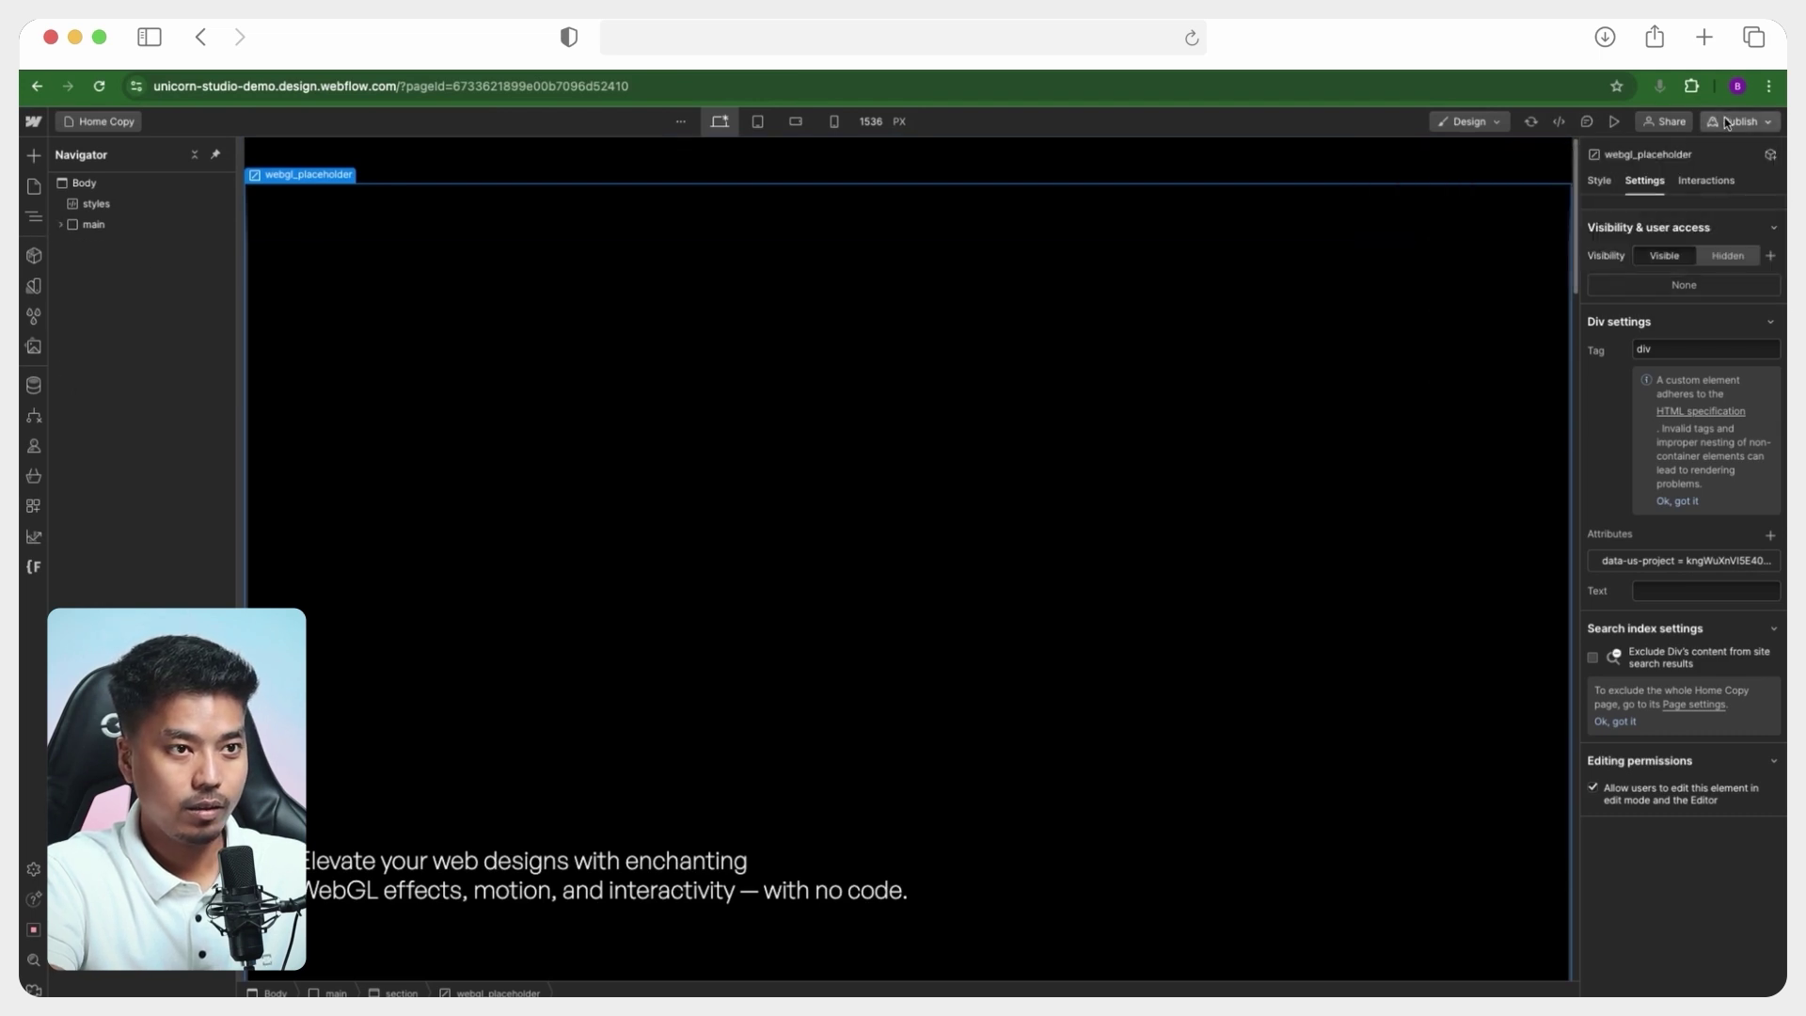
pyautogui.click(1741, 121)
pyautogui.click(1684, 386)
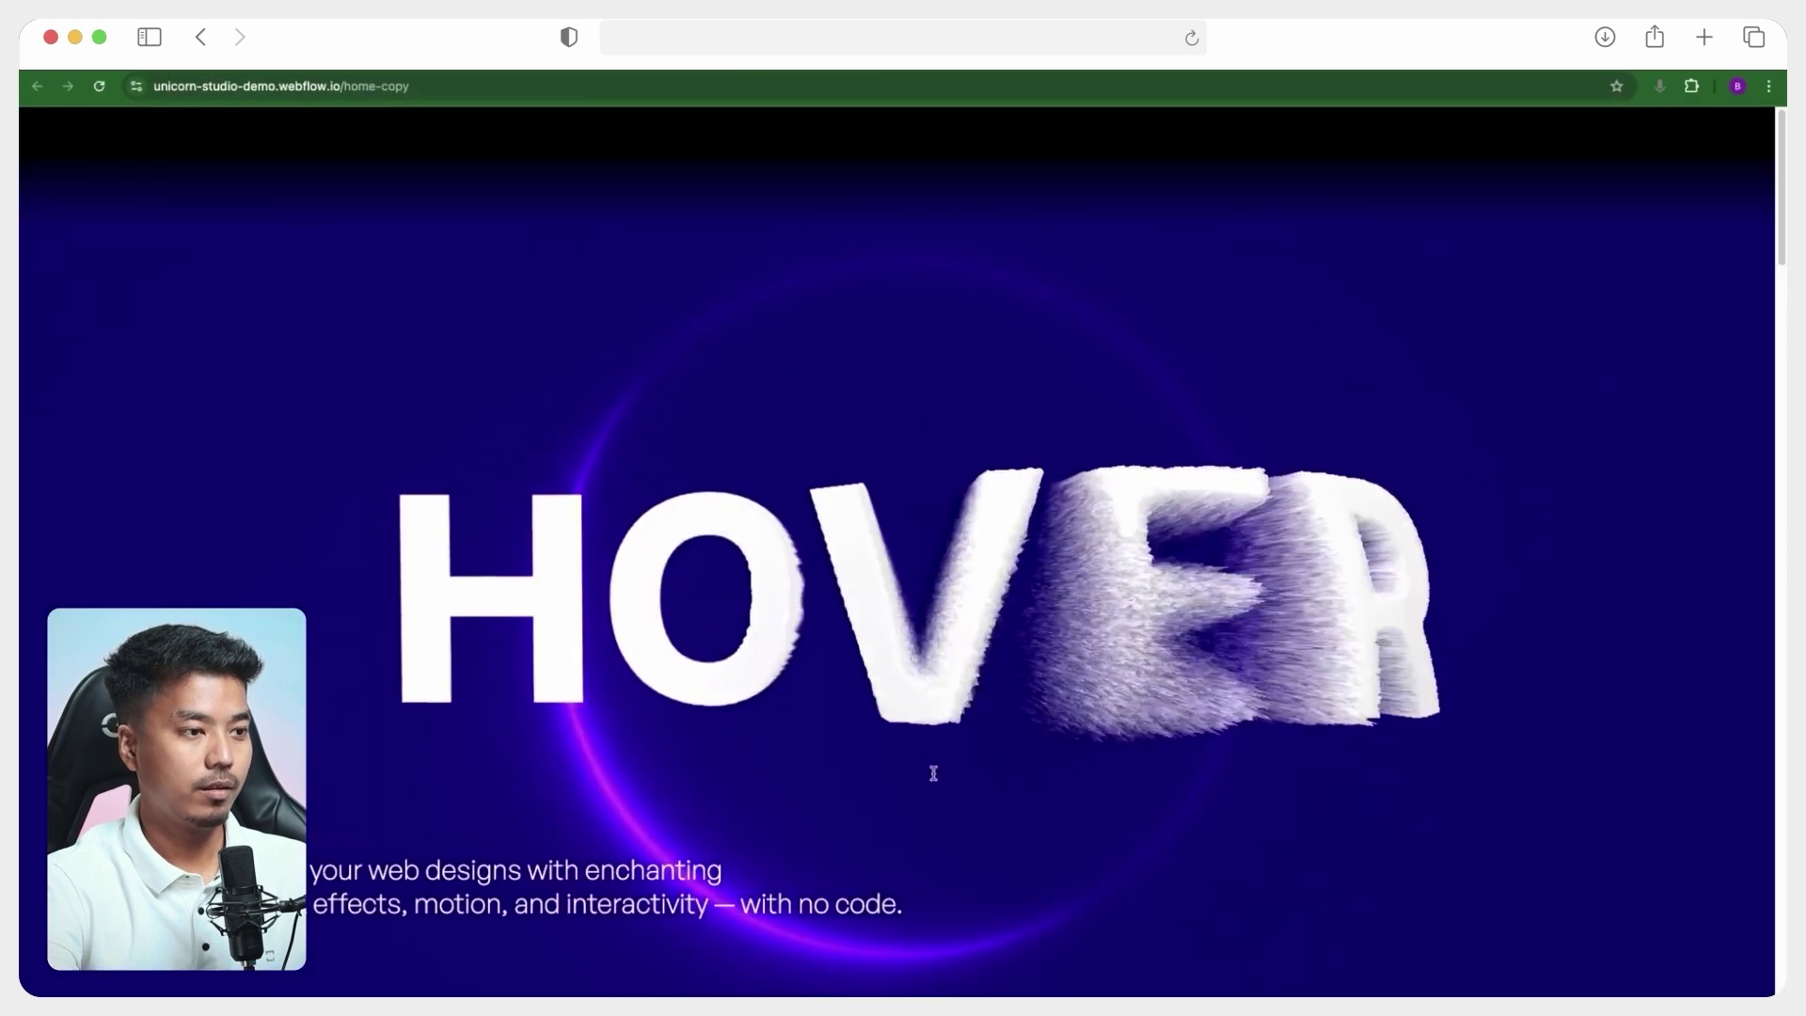
# - Scroll the live home-copy page, then the home page down to Concept and back up
pyautogui.scroll(-1, 845, 757)
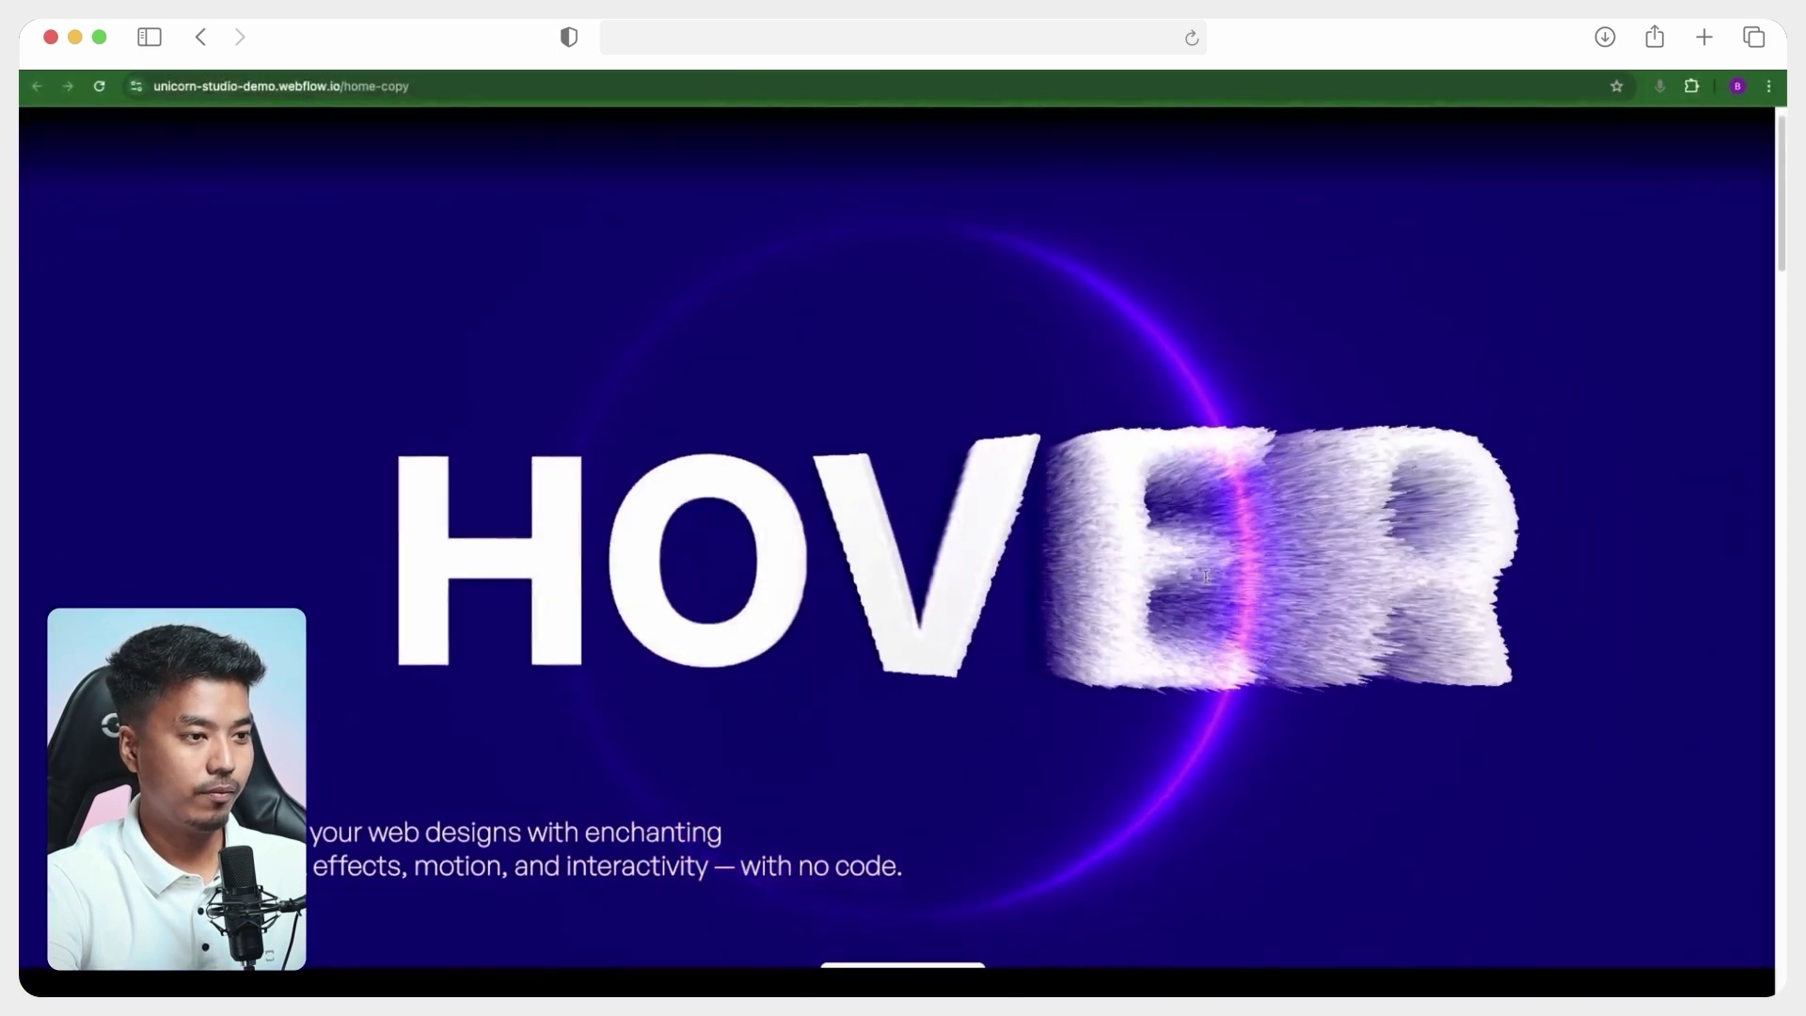
pyautogui.scroll(1, 1210, 582)
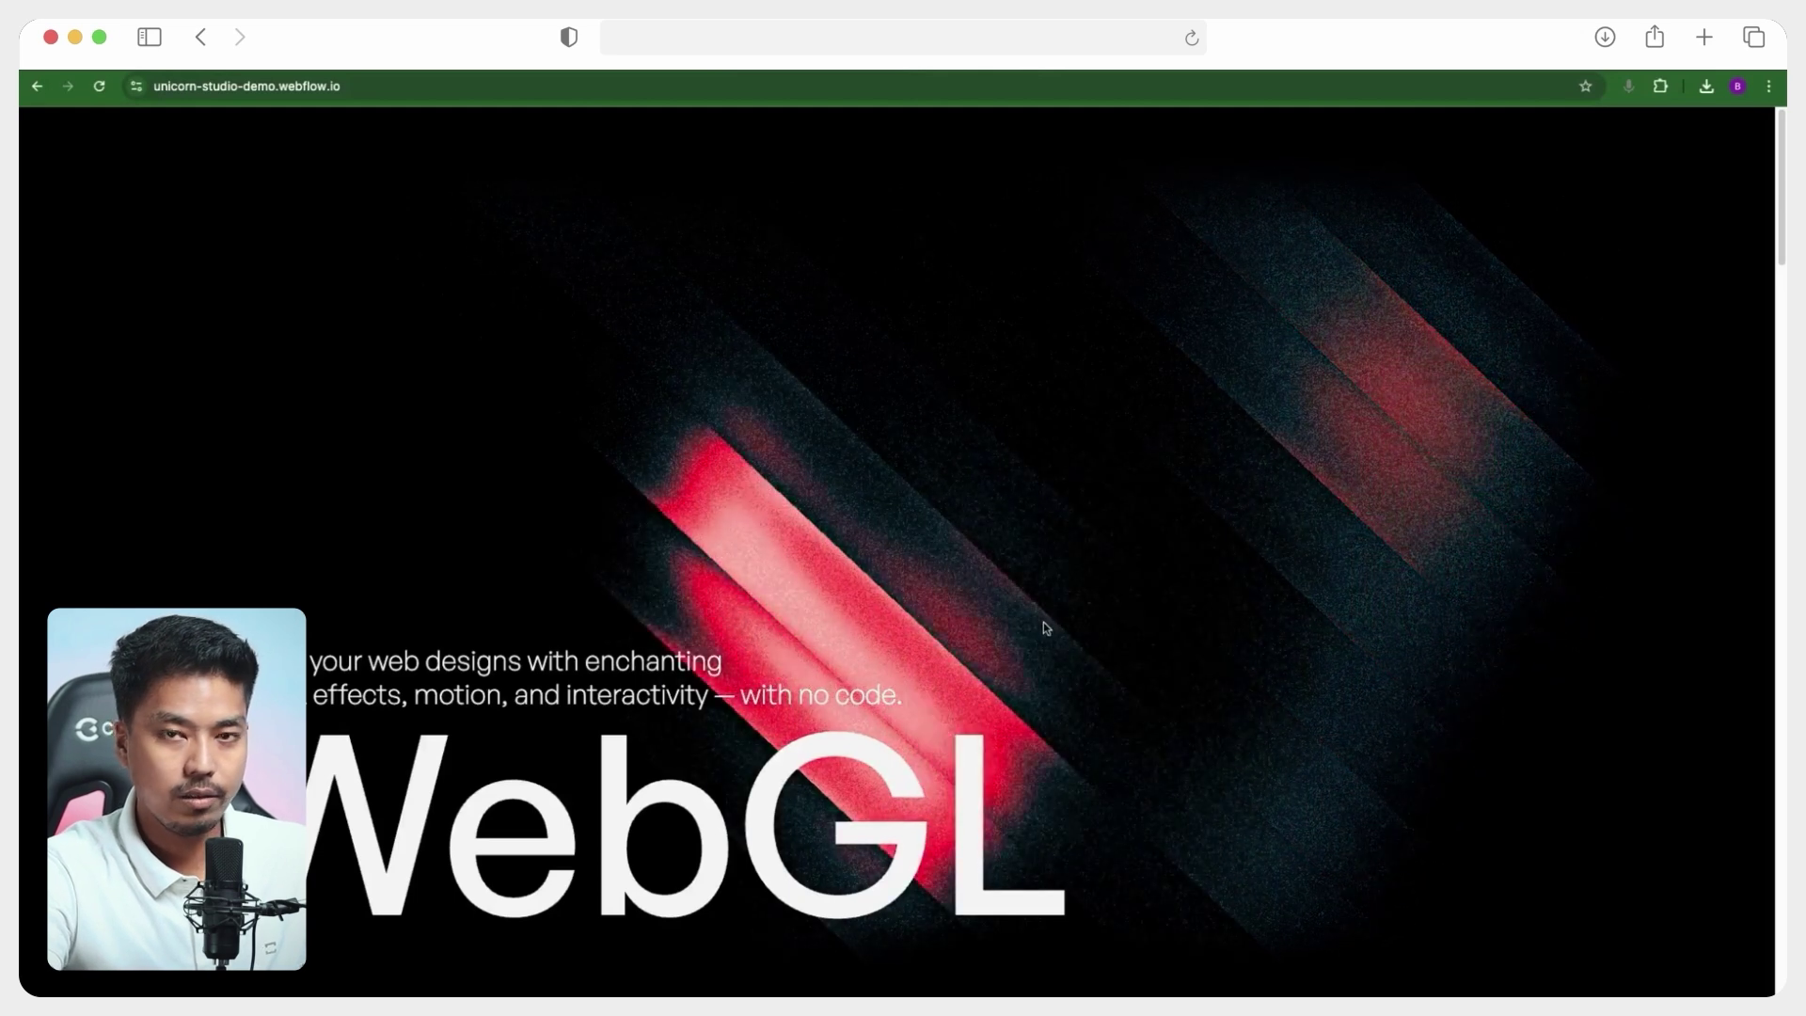
pyautogui.scroll(-3, 1042, 623)
pyautogui.scroll(-20, 1035, 635)
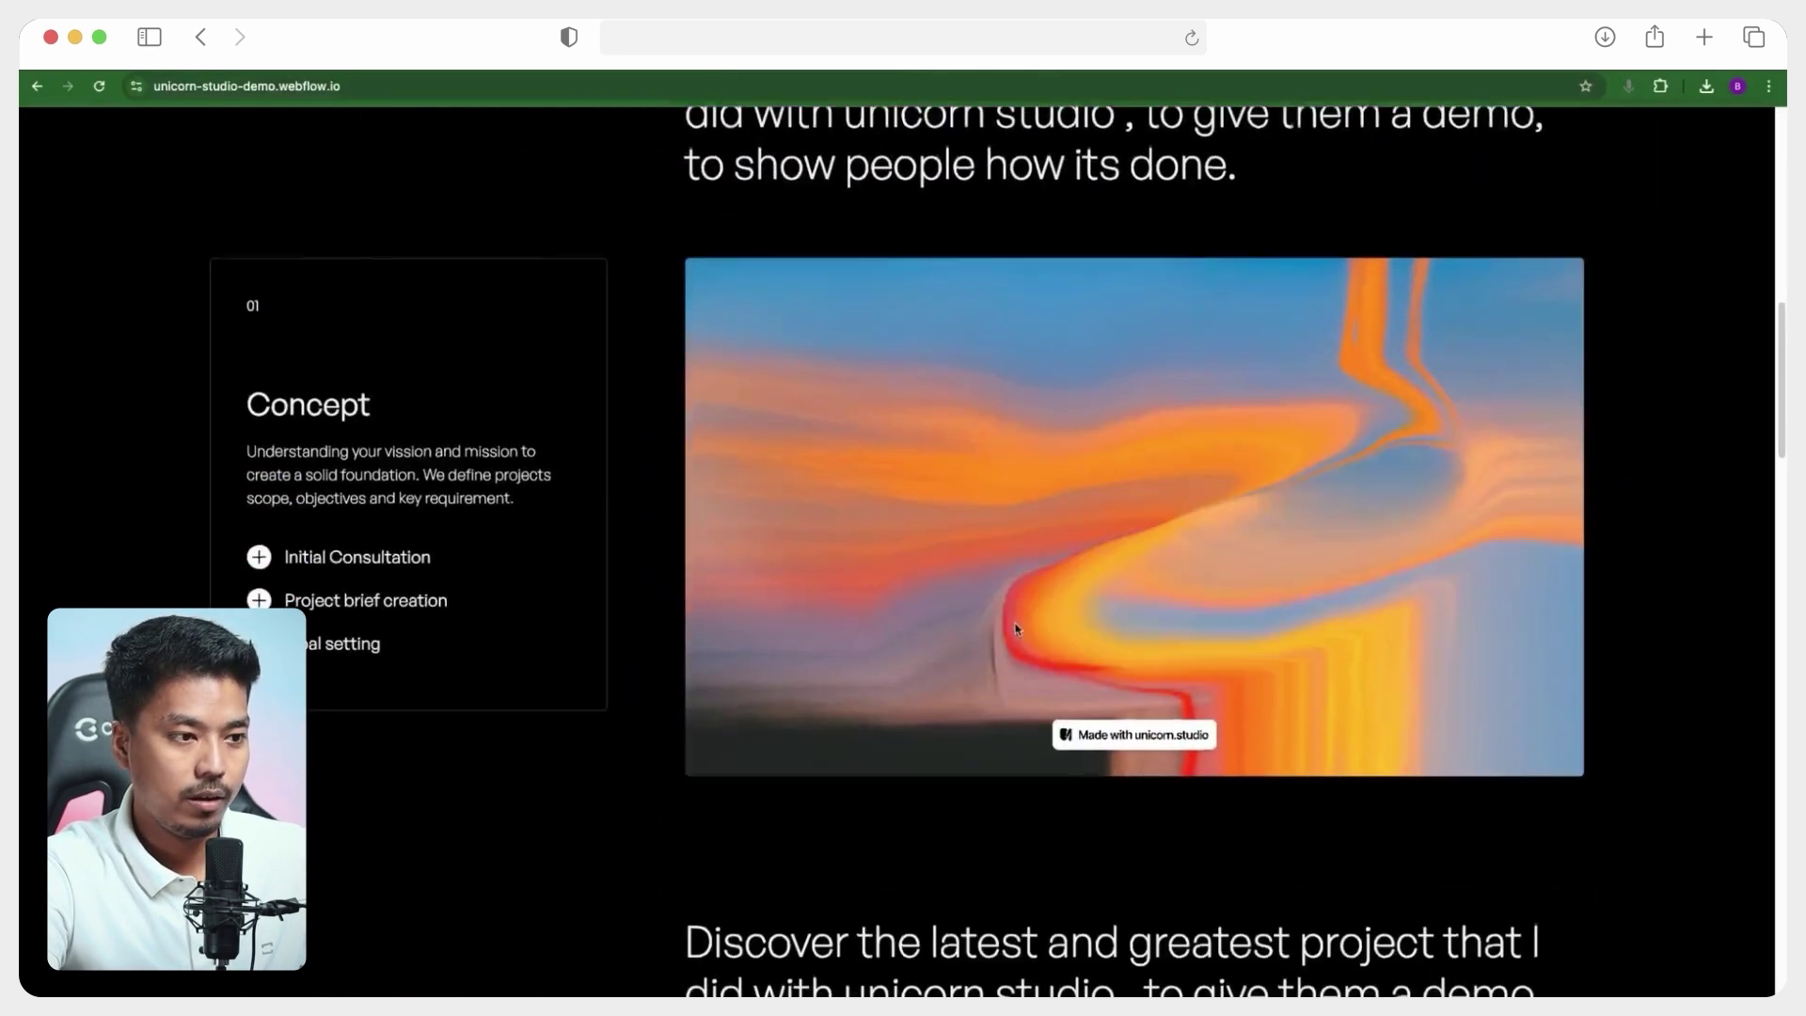
pyautogui.scroll(20, 1030, 640)
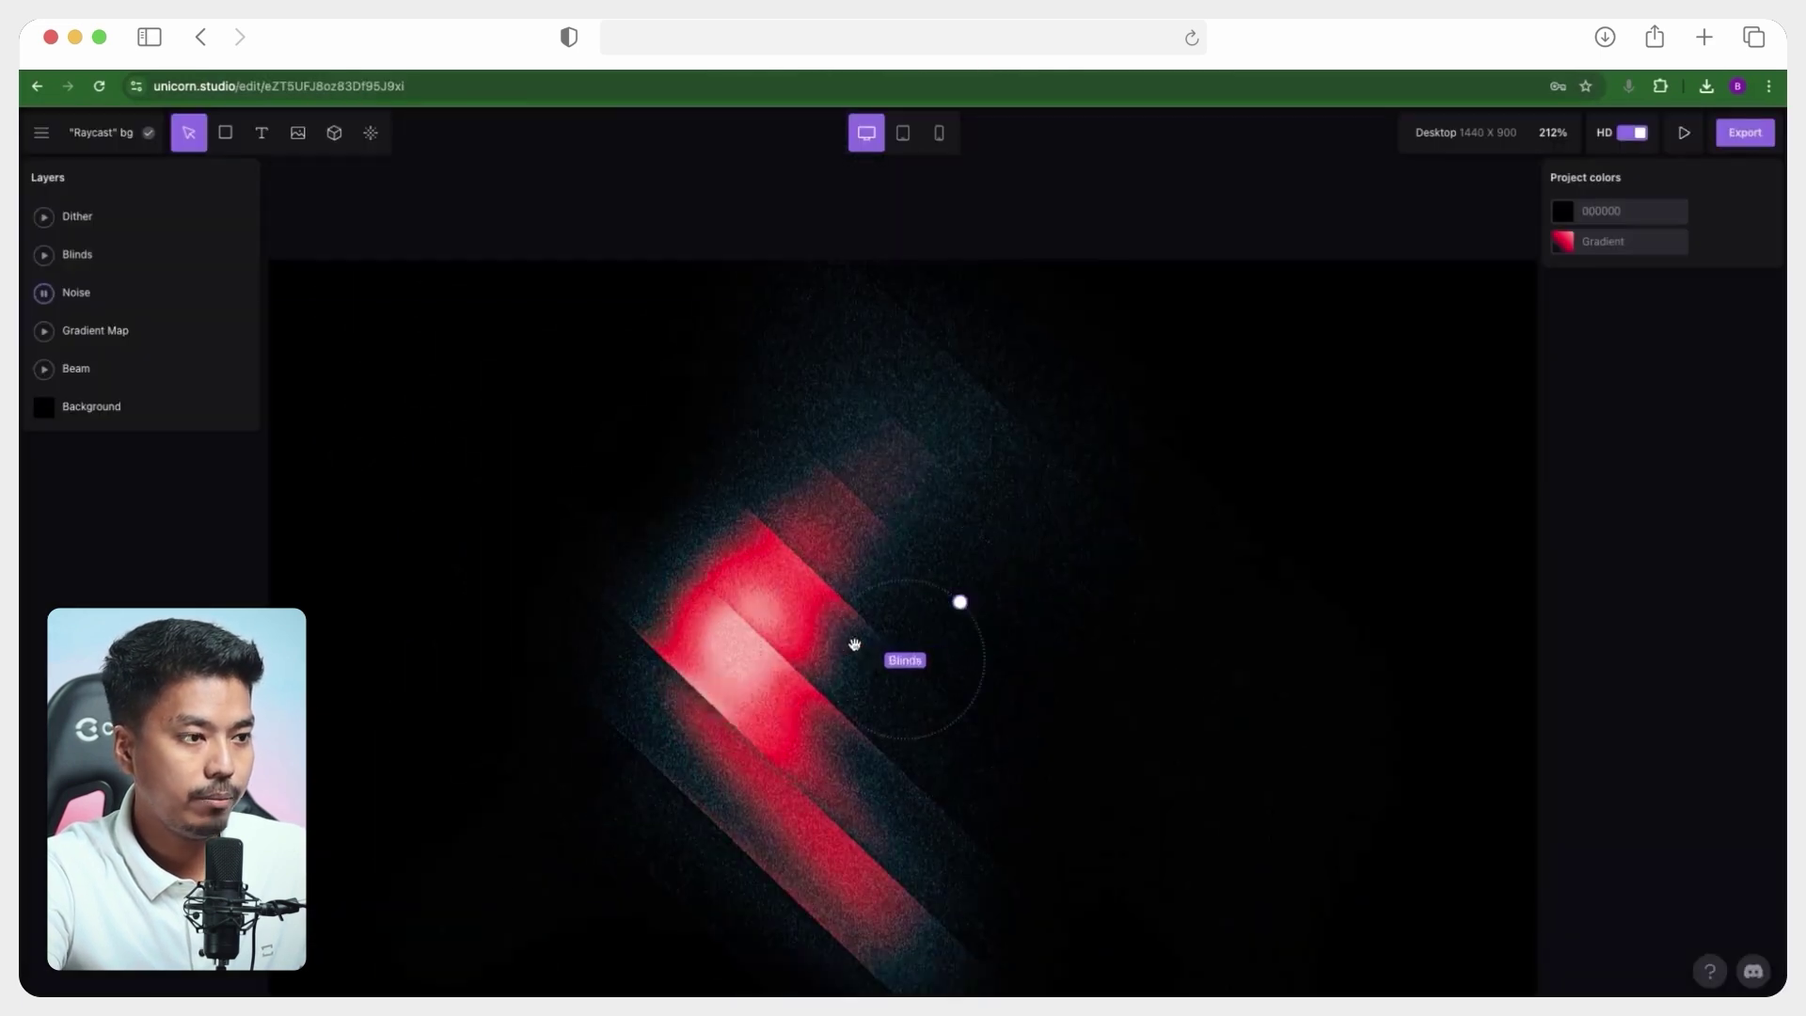
# - Hide the Beam, Gradient Map, Noise, Blinds and Dither layers
pyautogui.moveTo(850, 640); pyautogui.dragTo(1197, 624)
pyautogui.scroll(-1, 1198, 625)
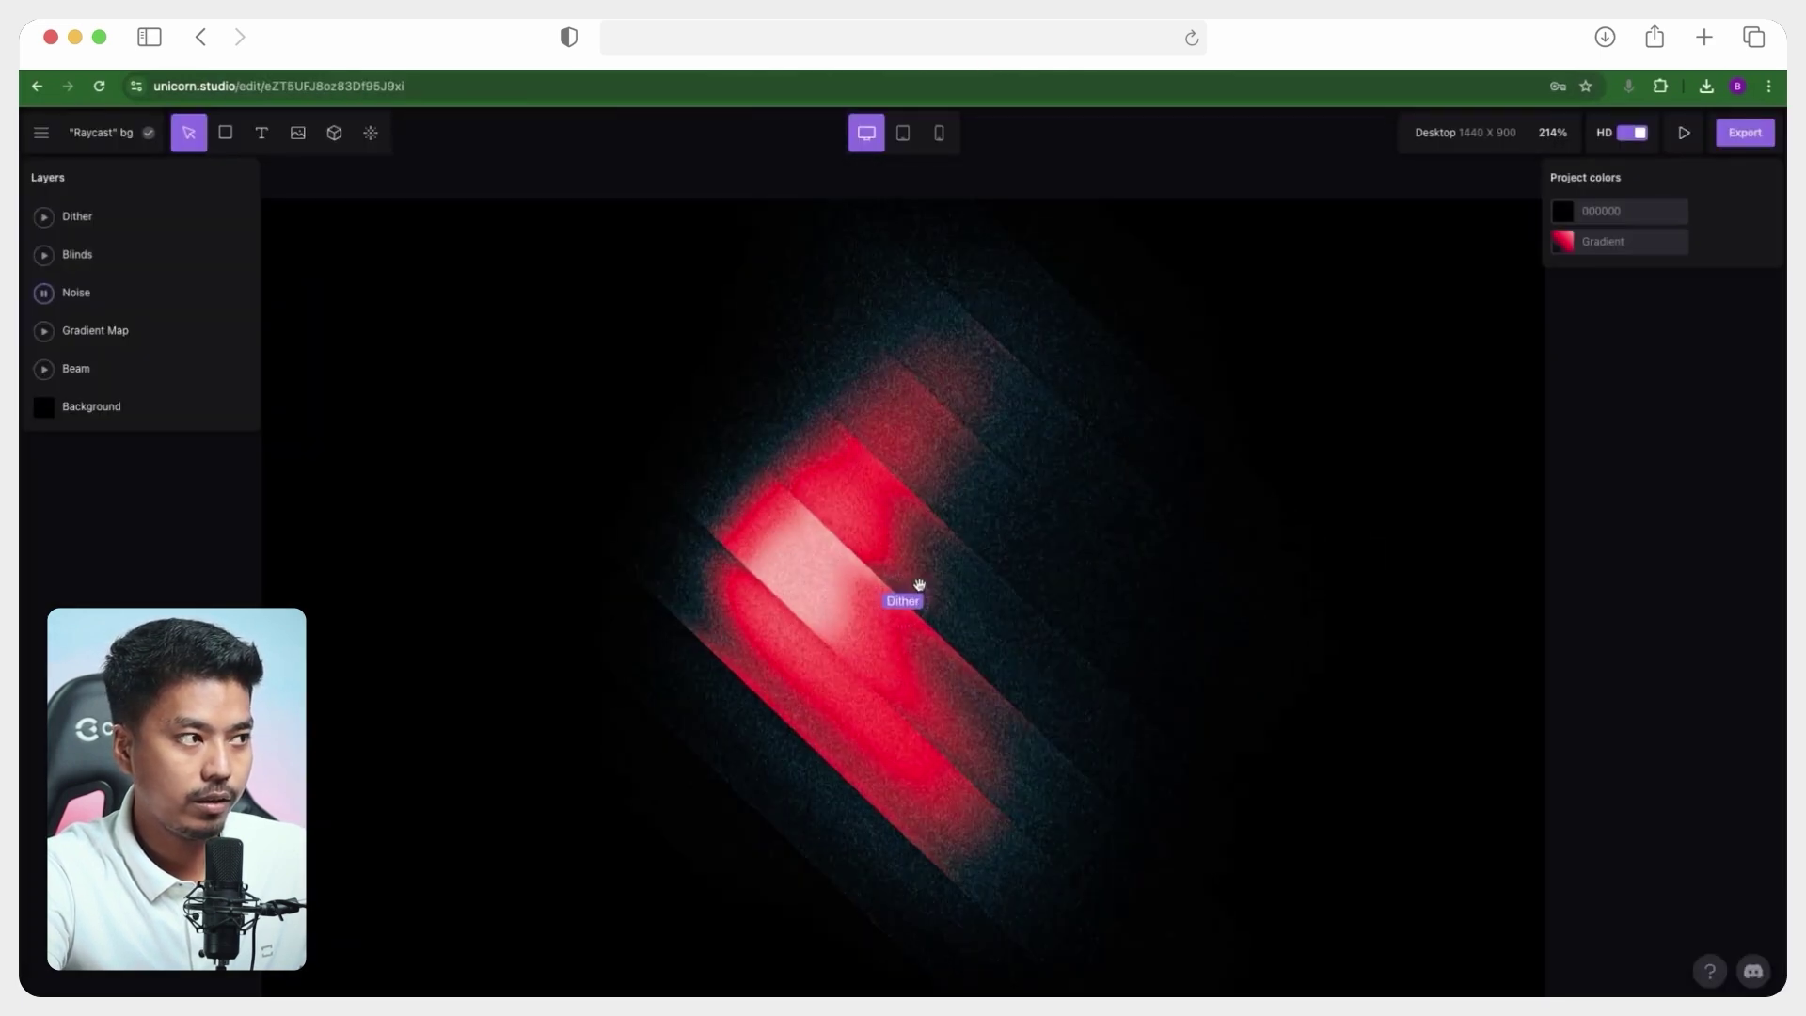
pyautogui.click(963, 649)
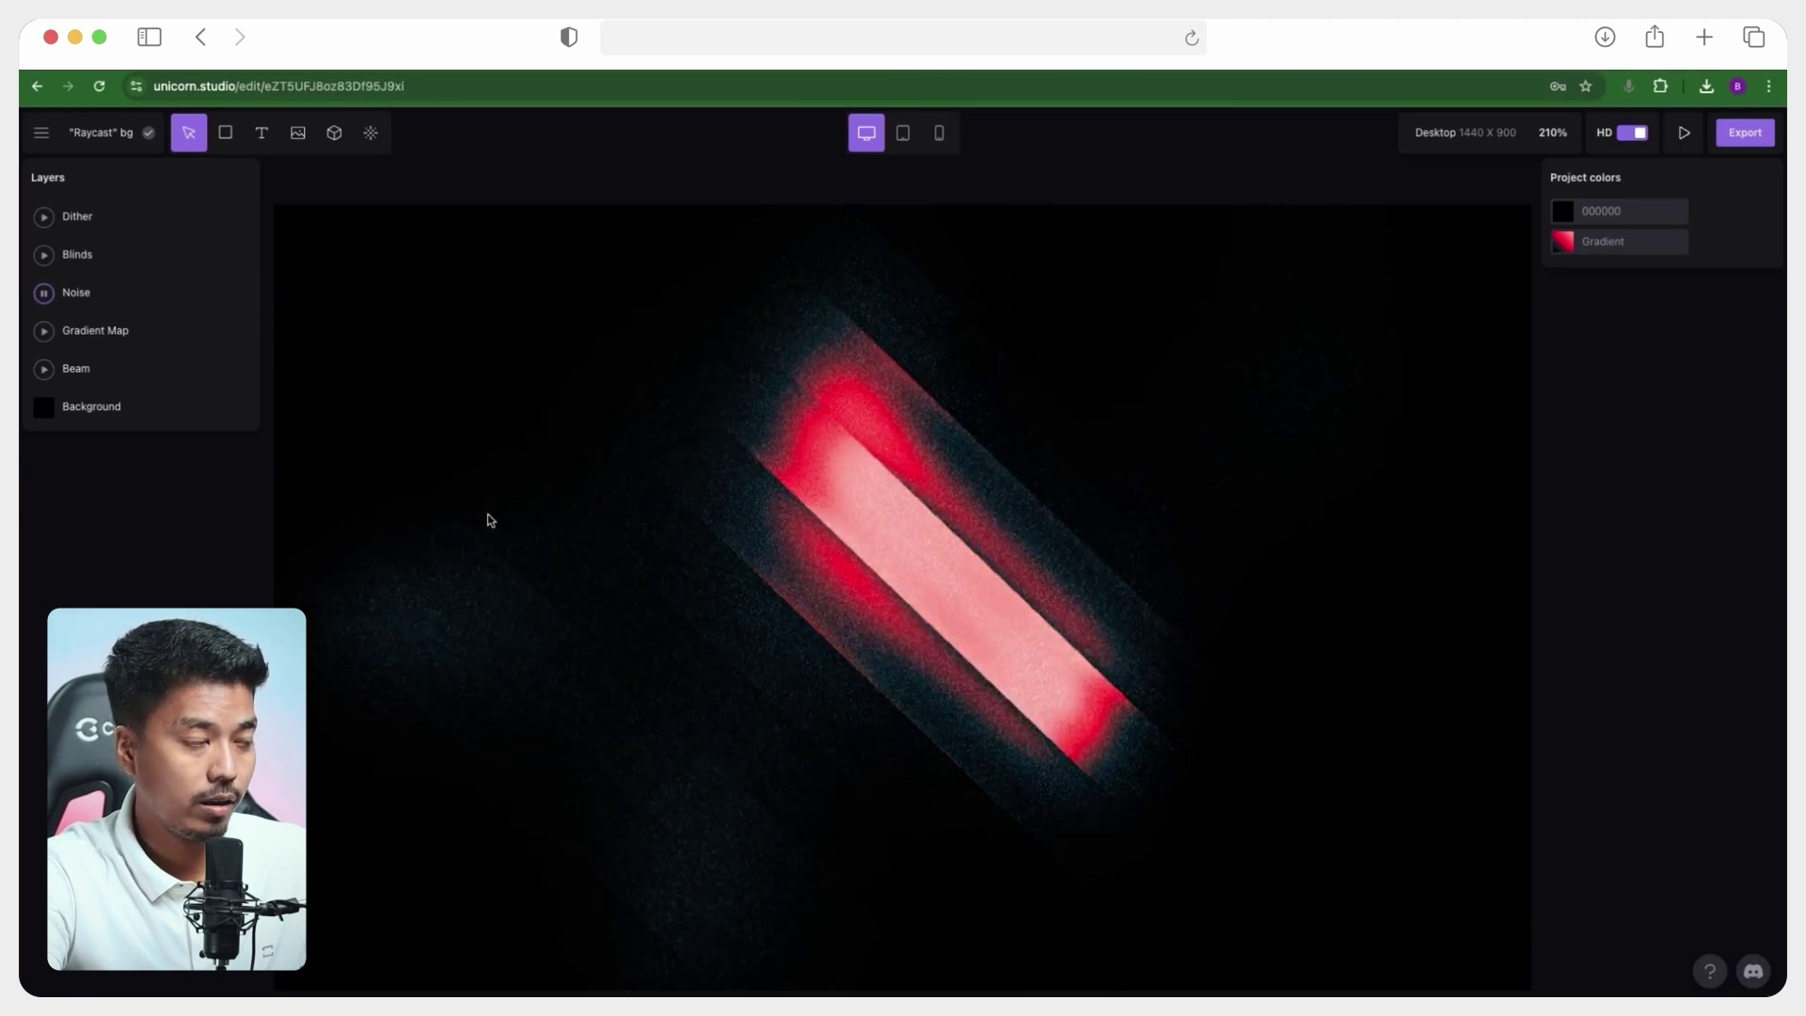
pyautogui.click(187, 369)
pyautogui.click(187, 331)
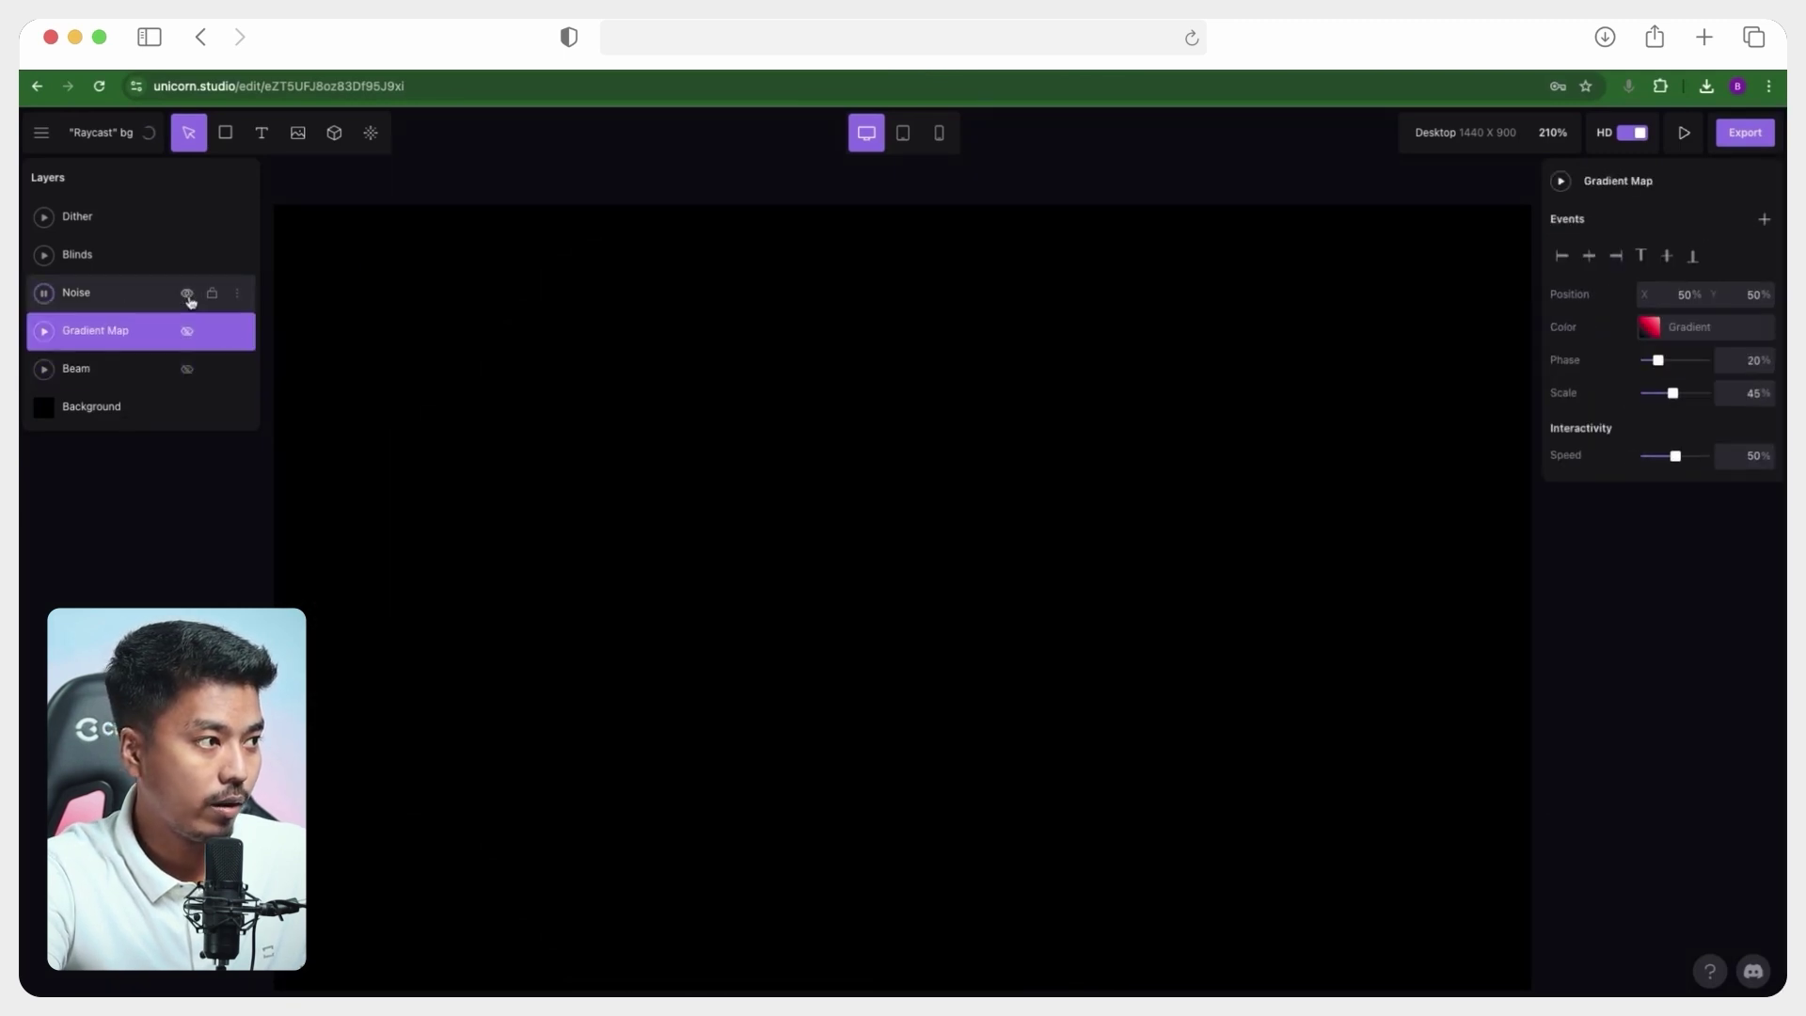
pyautogui.click(188, 293)
pyautogui.click(187, 255)
pyautogui.click(187, 217)
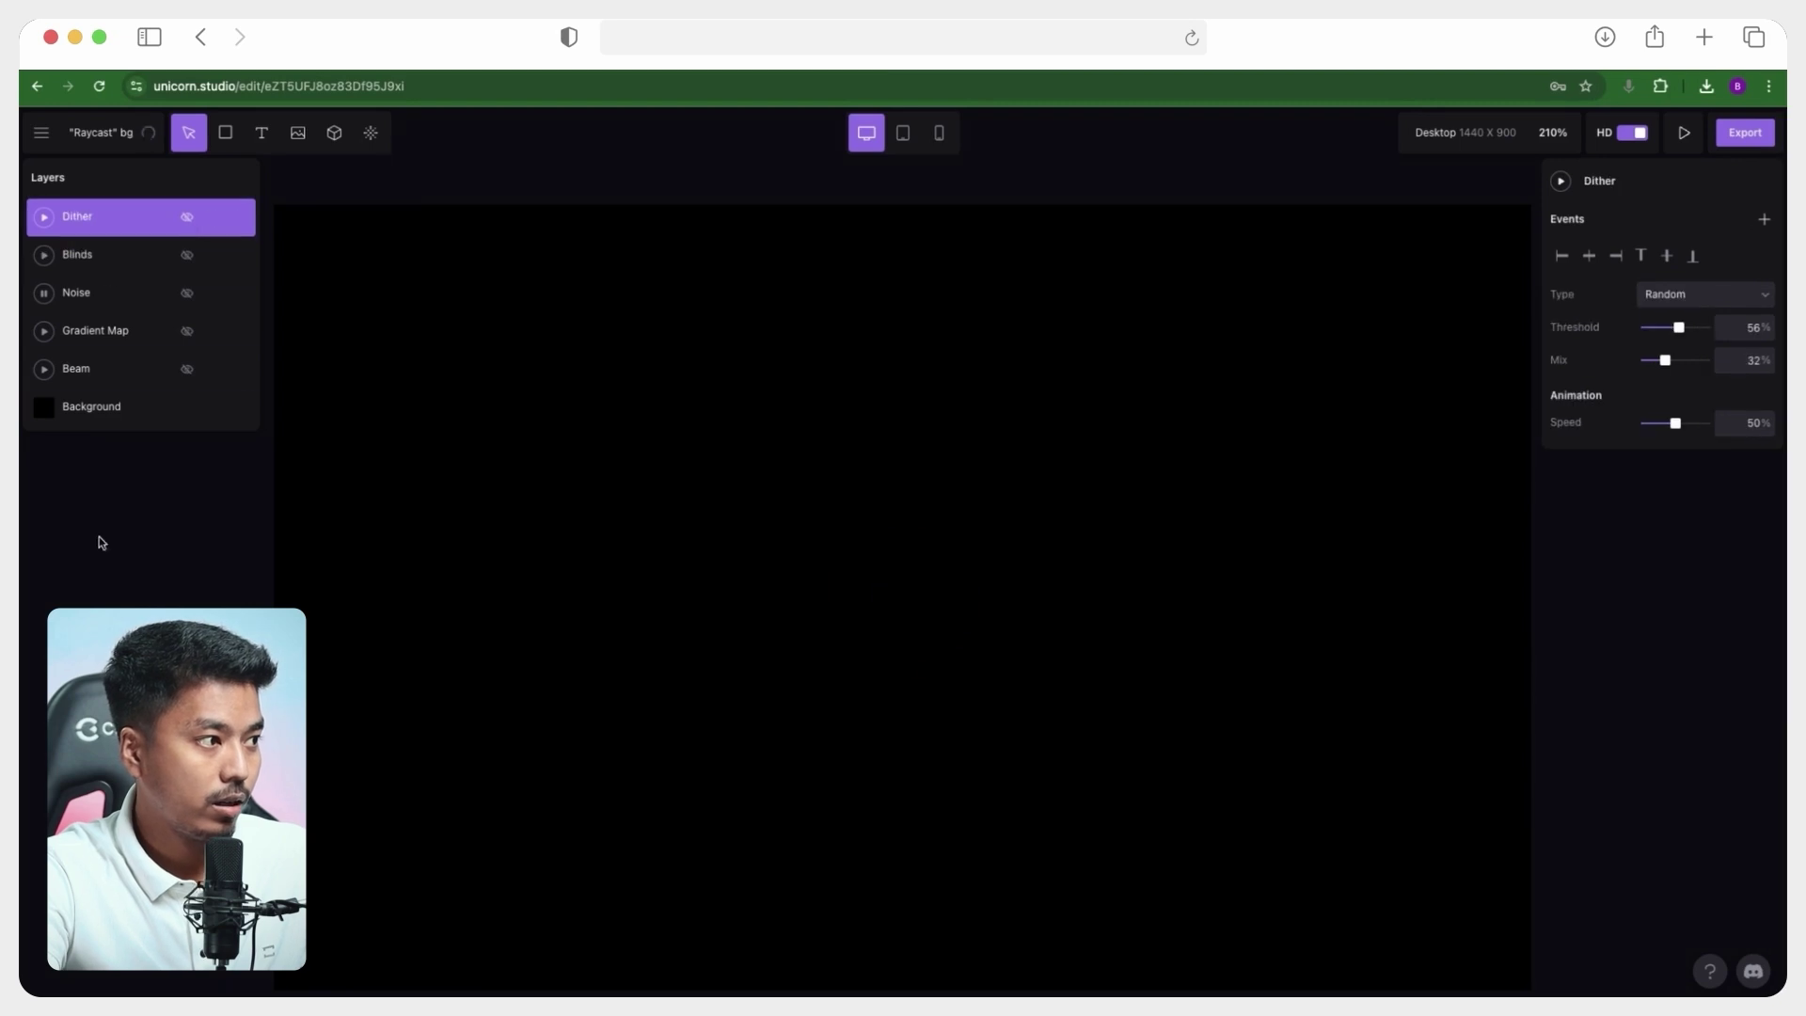
# - Inspect the Background layer's colour, then deselect it
pyautogui.click(146, 410)
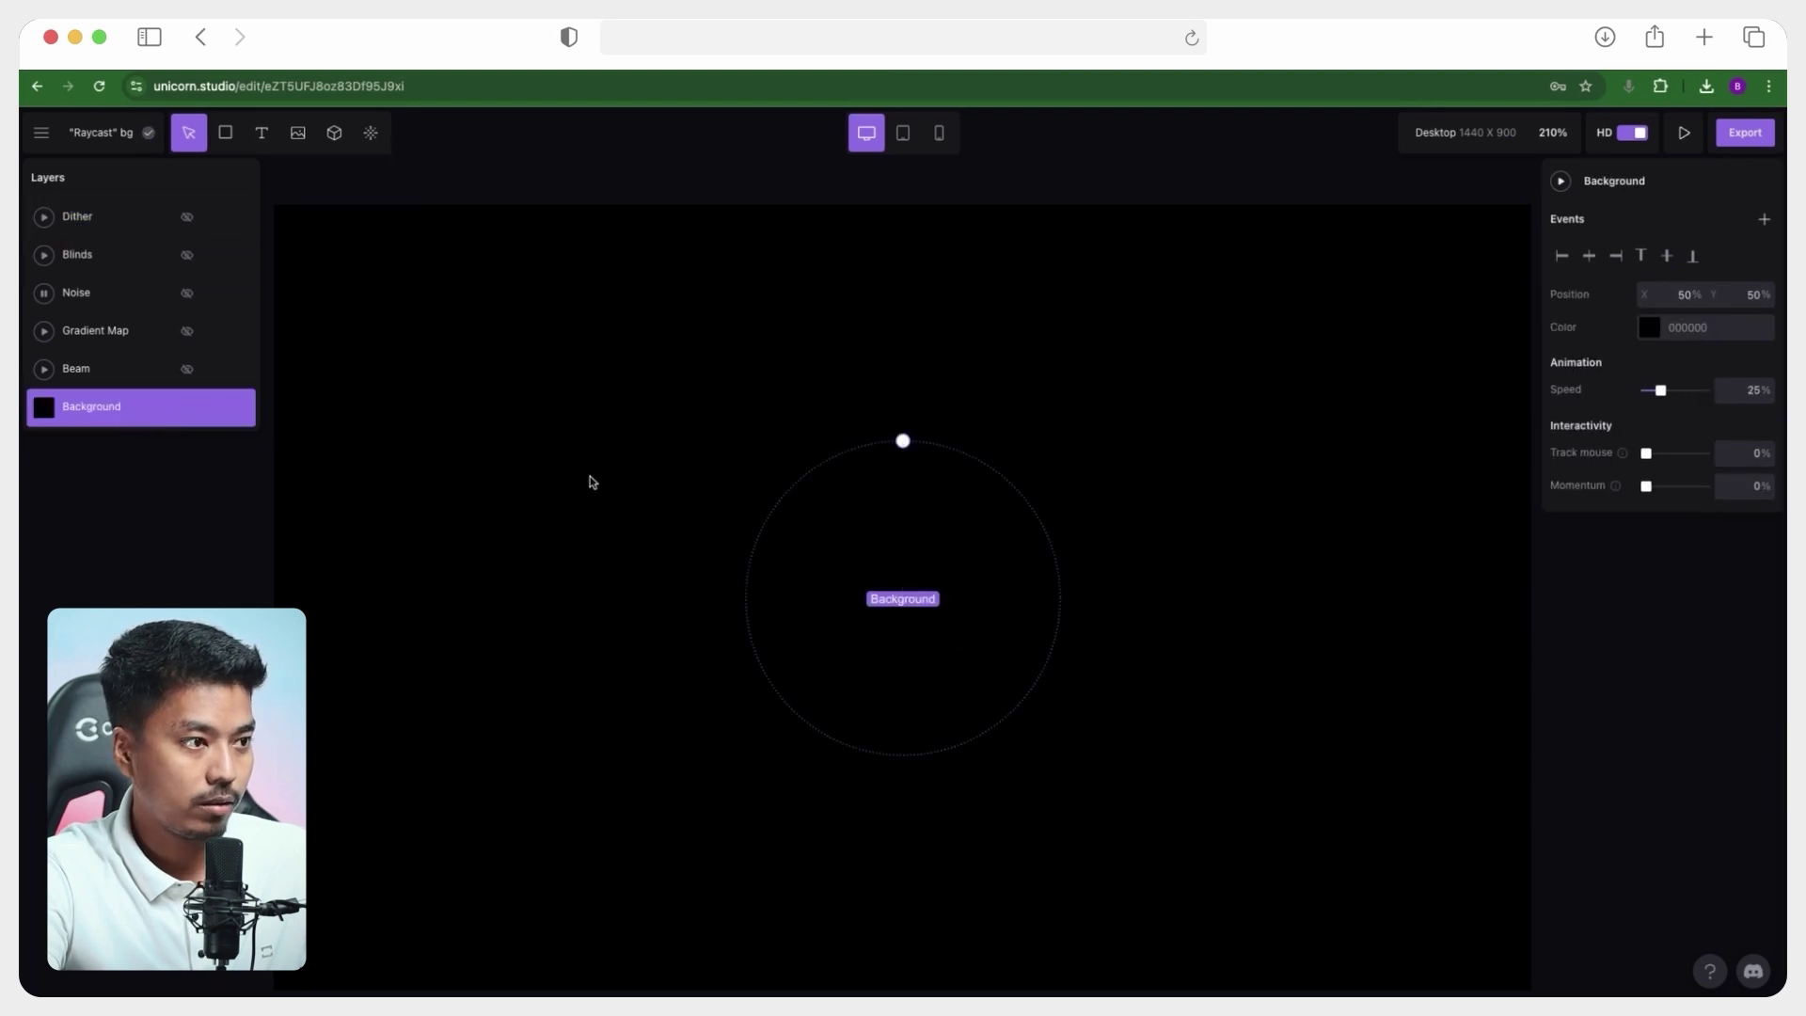
pyautogui.scroll(-1, 612, 482)
pyautogui.scroll(1, 612, 487)
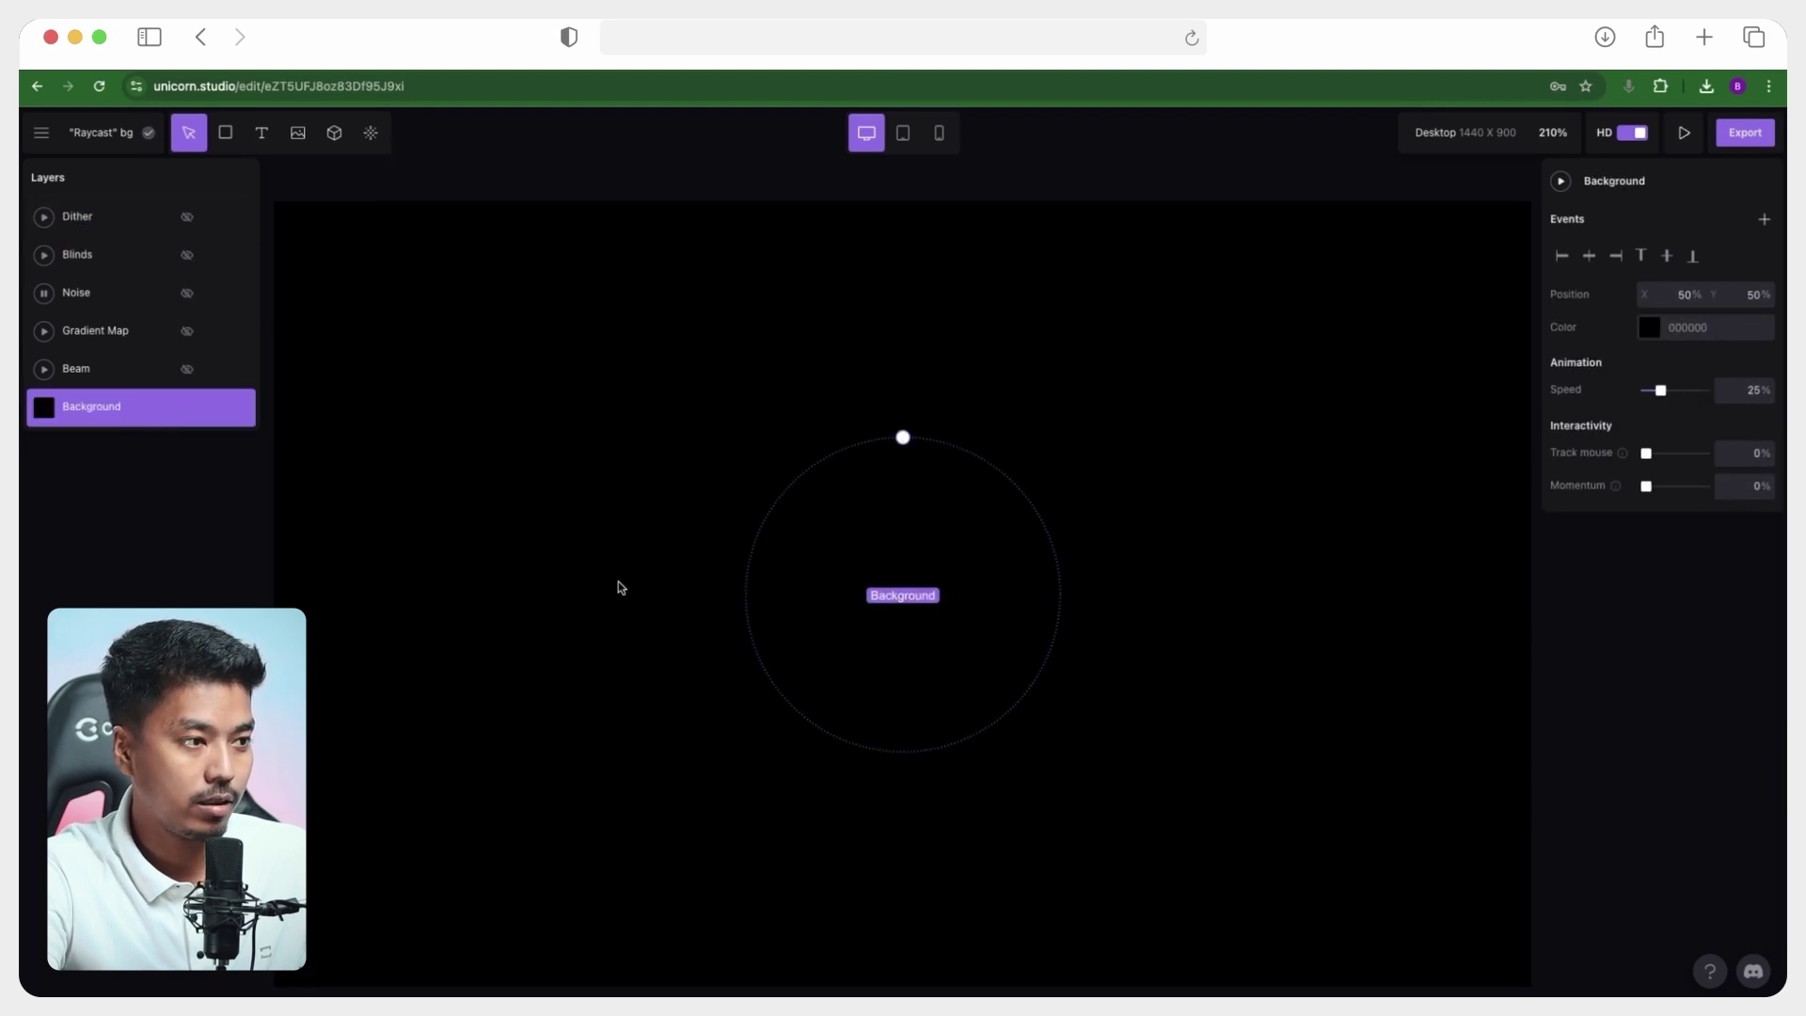
pyautogui.scroll(-1, 614, 589)
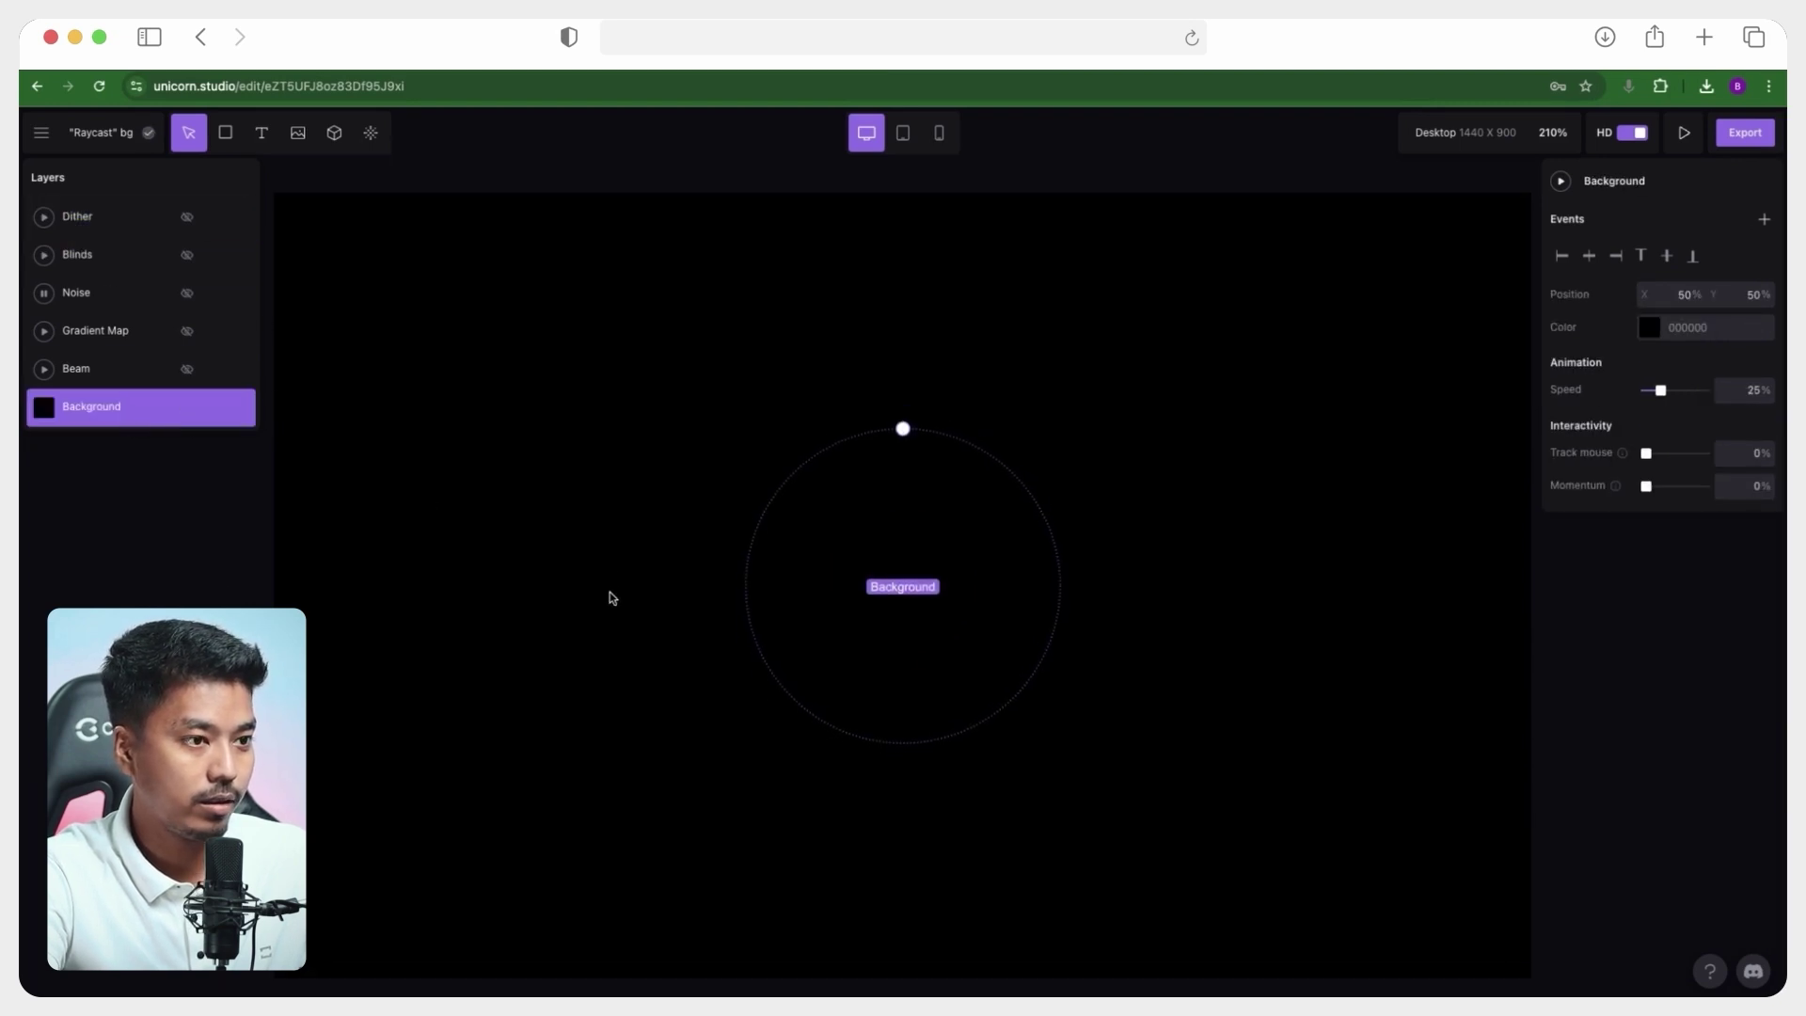
pyautogui.click(1649, 328)
pyautogui.click(605, 358)
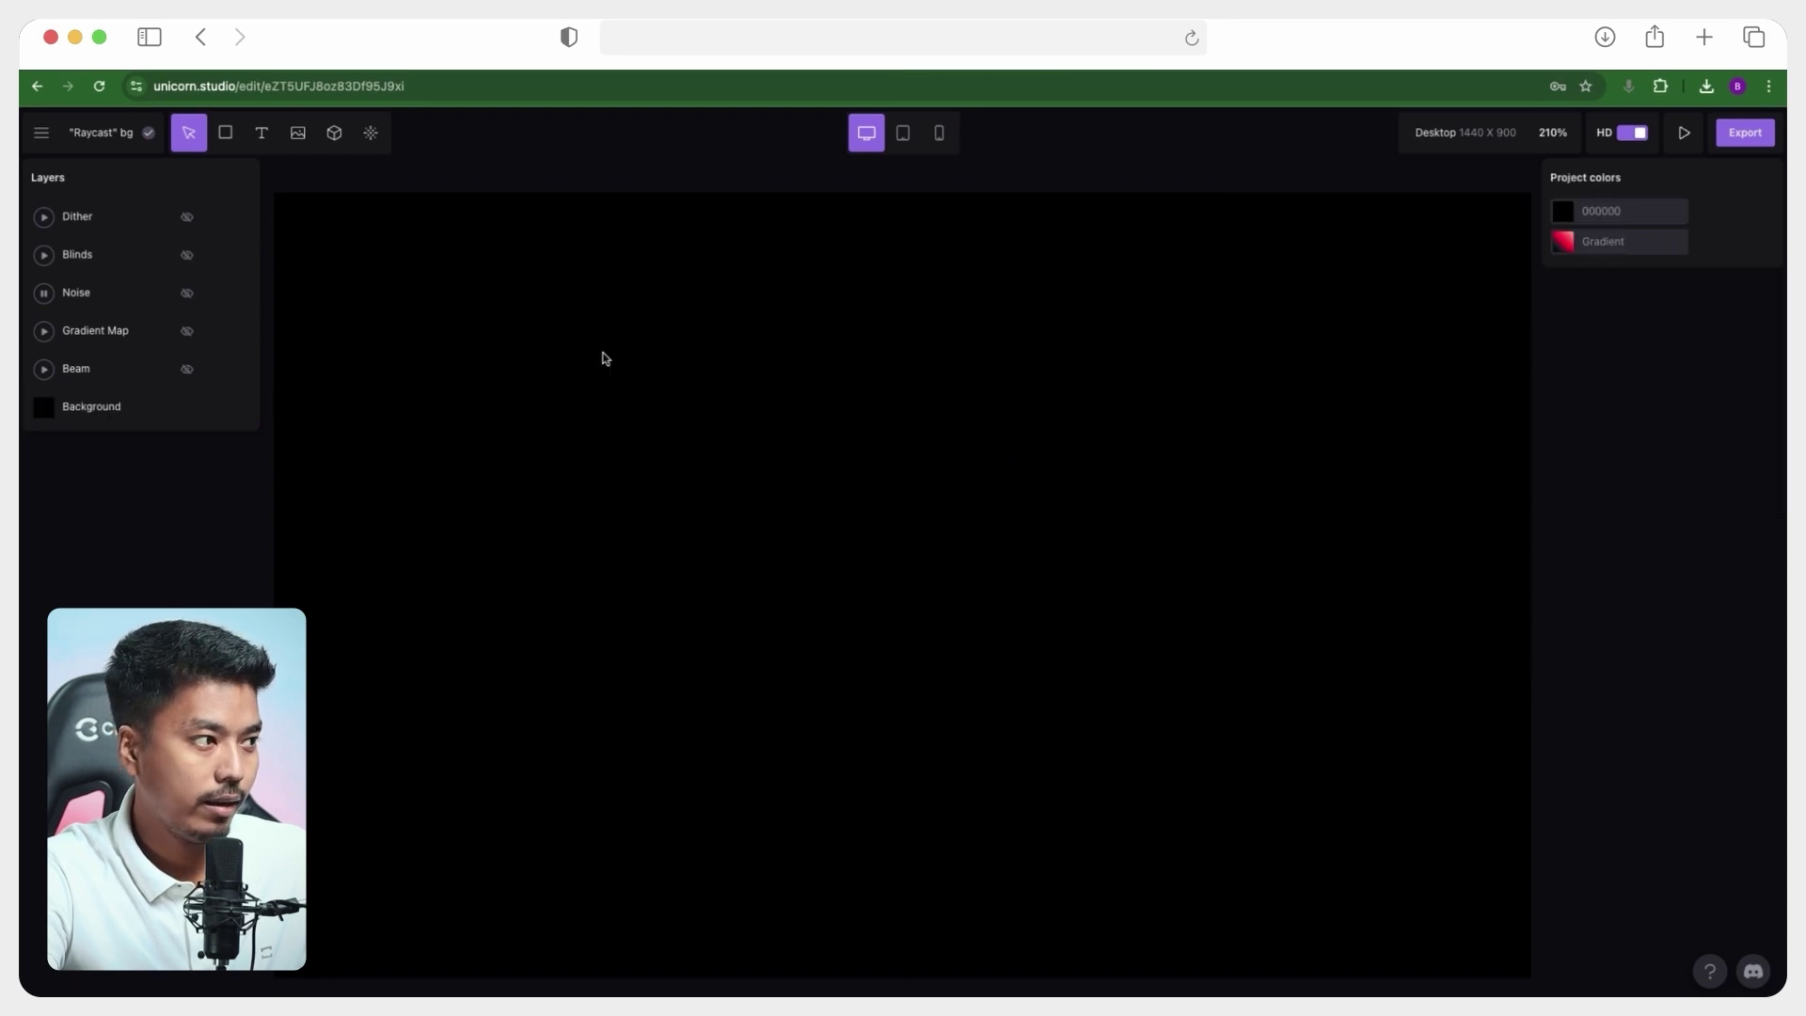
# - Show the Beam layer again with type kept at Point, then re-enable Gradient Map
pyautogui.click(186, 372)
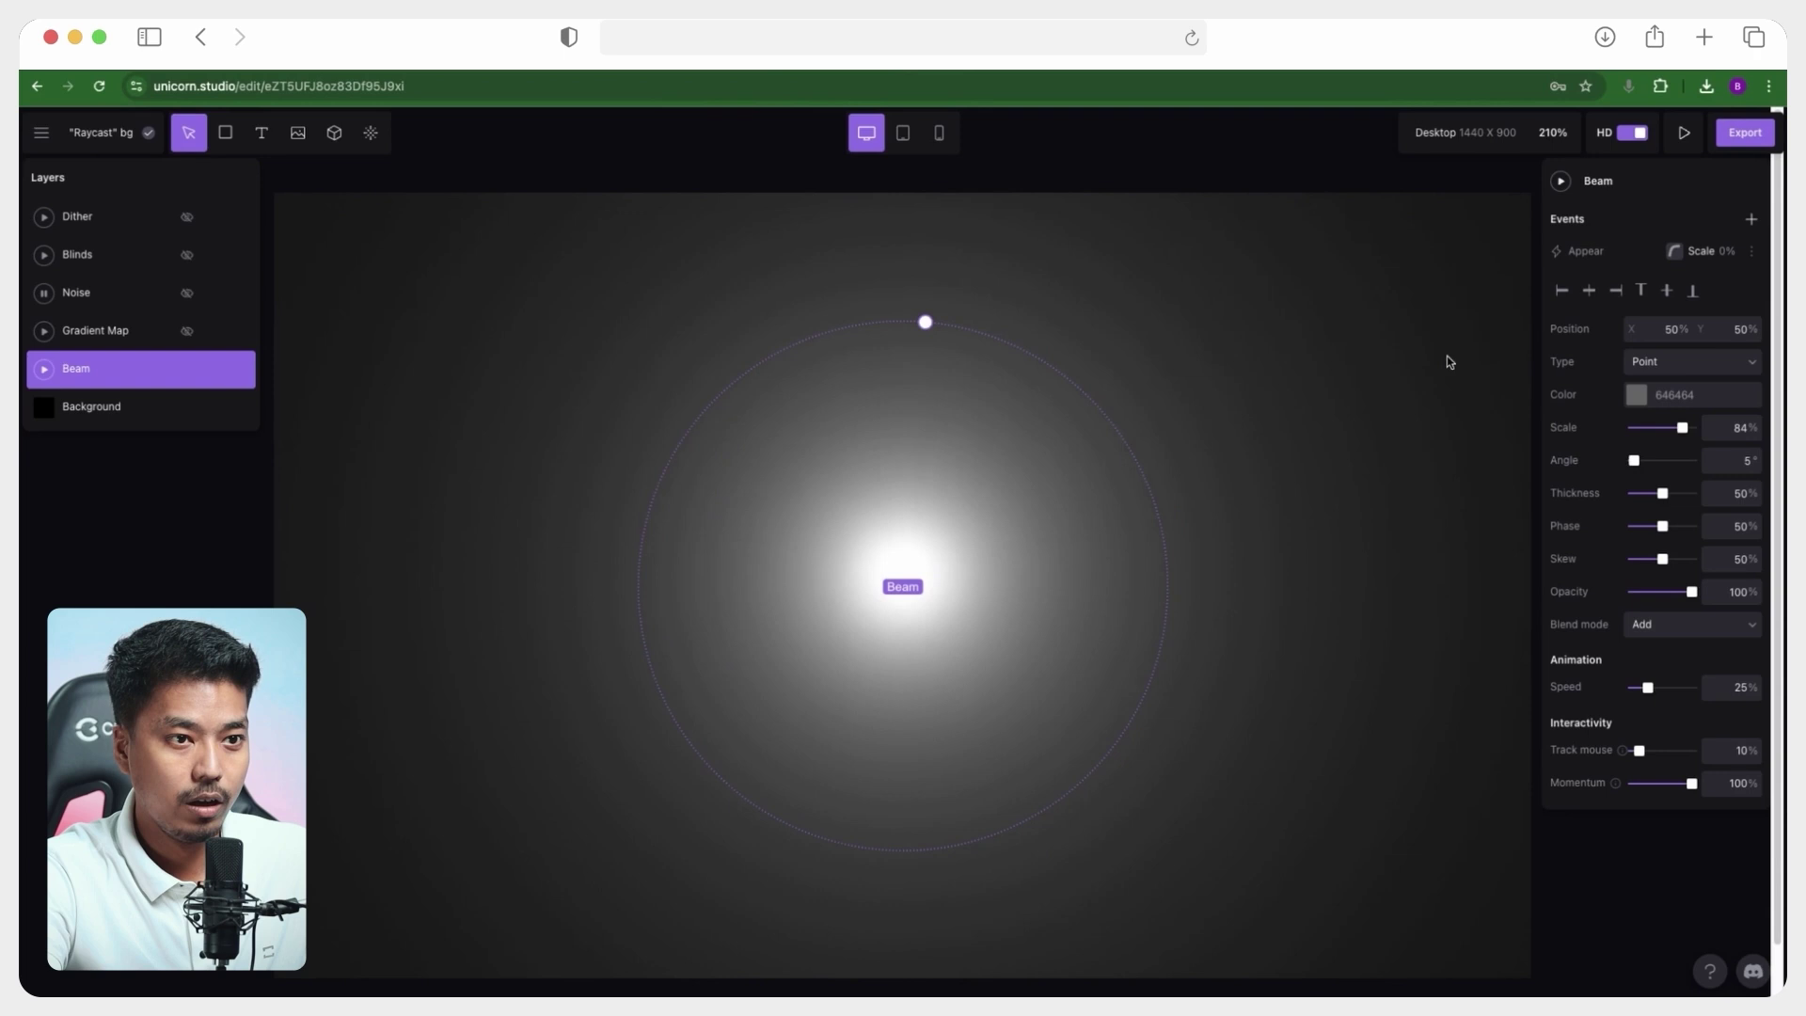
pyautogui.click(1663, 365)
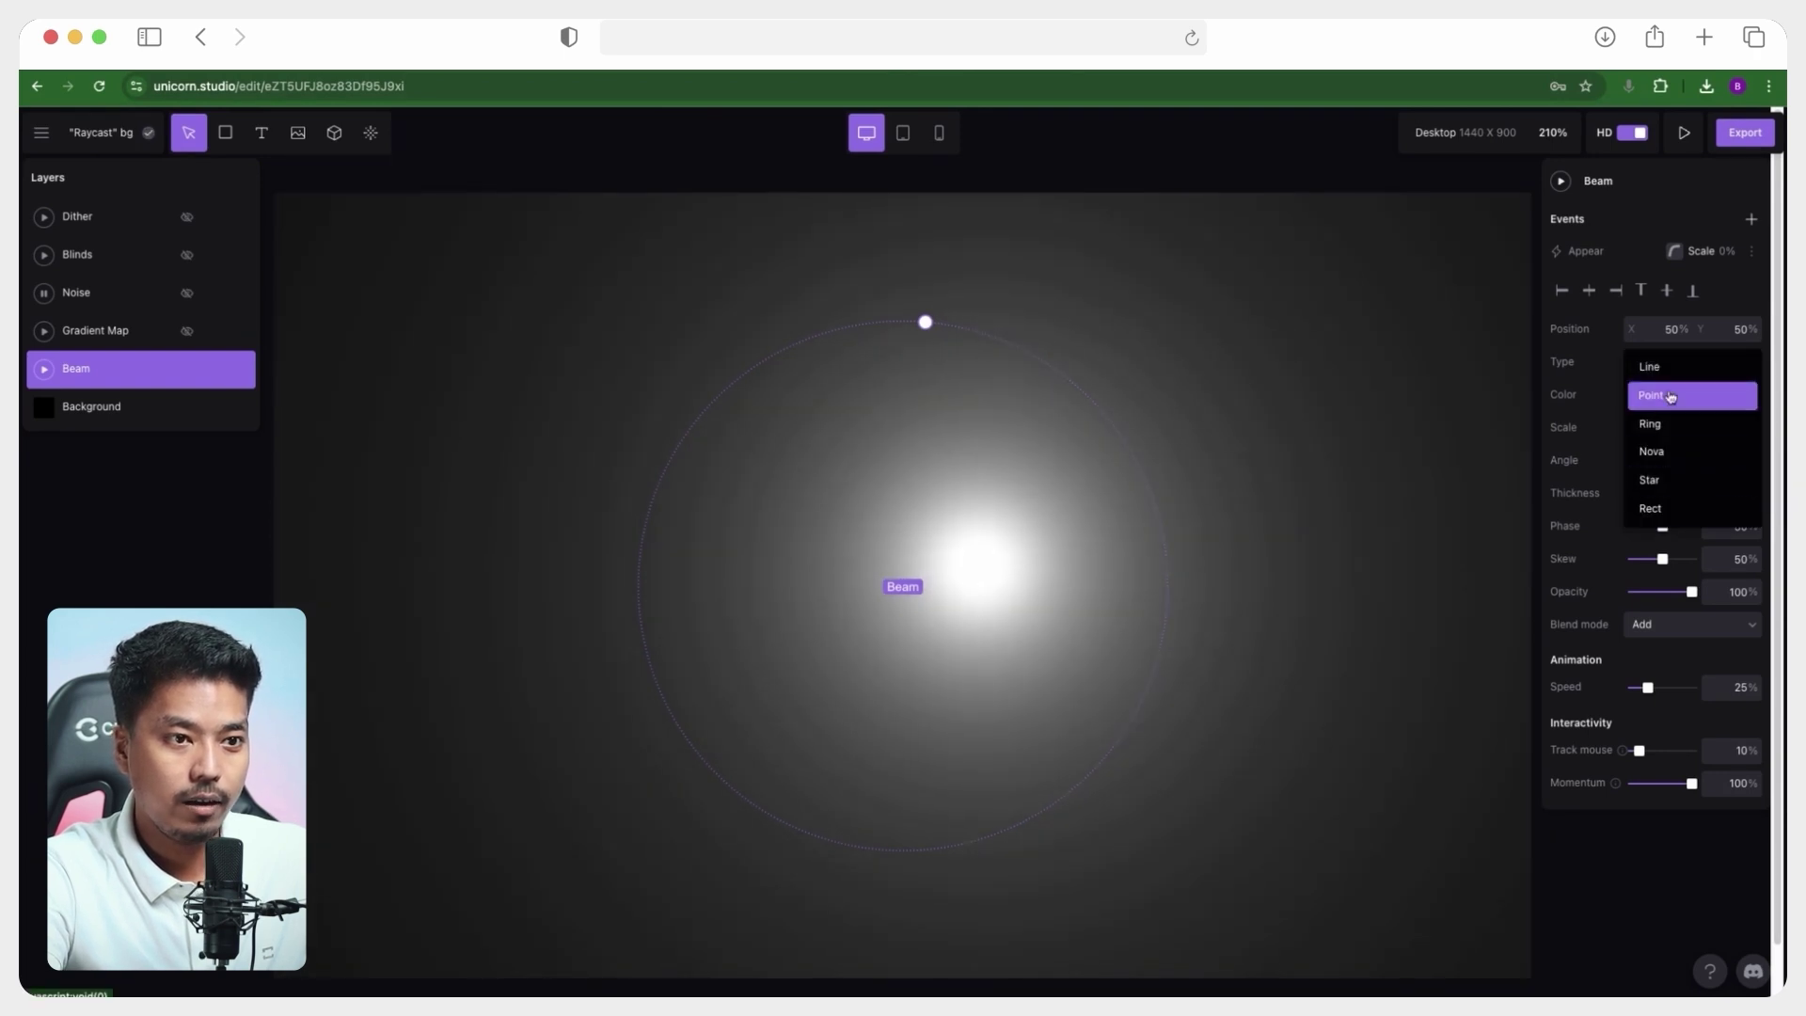
pyautogui.click(1663, 396)
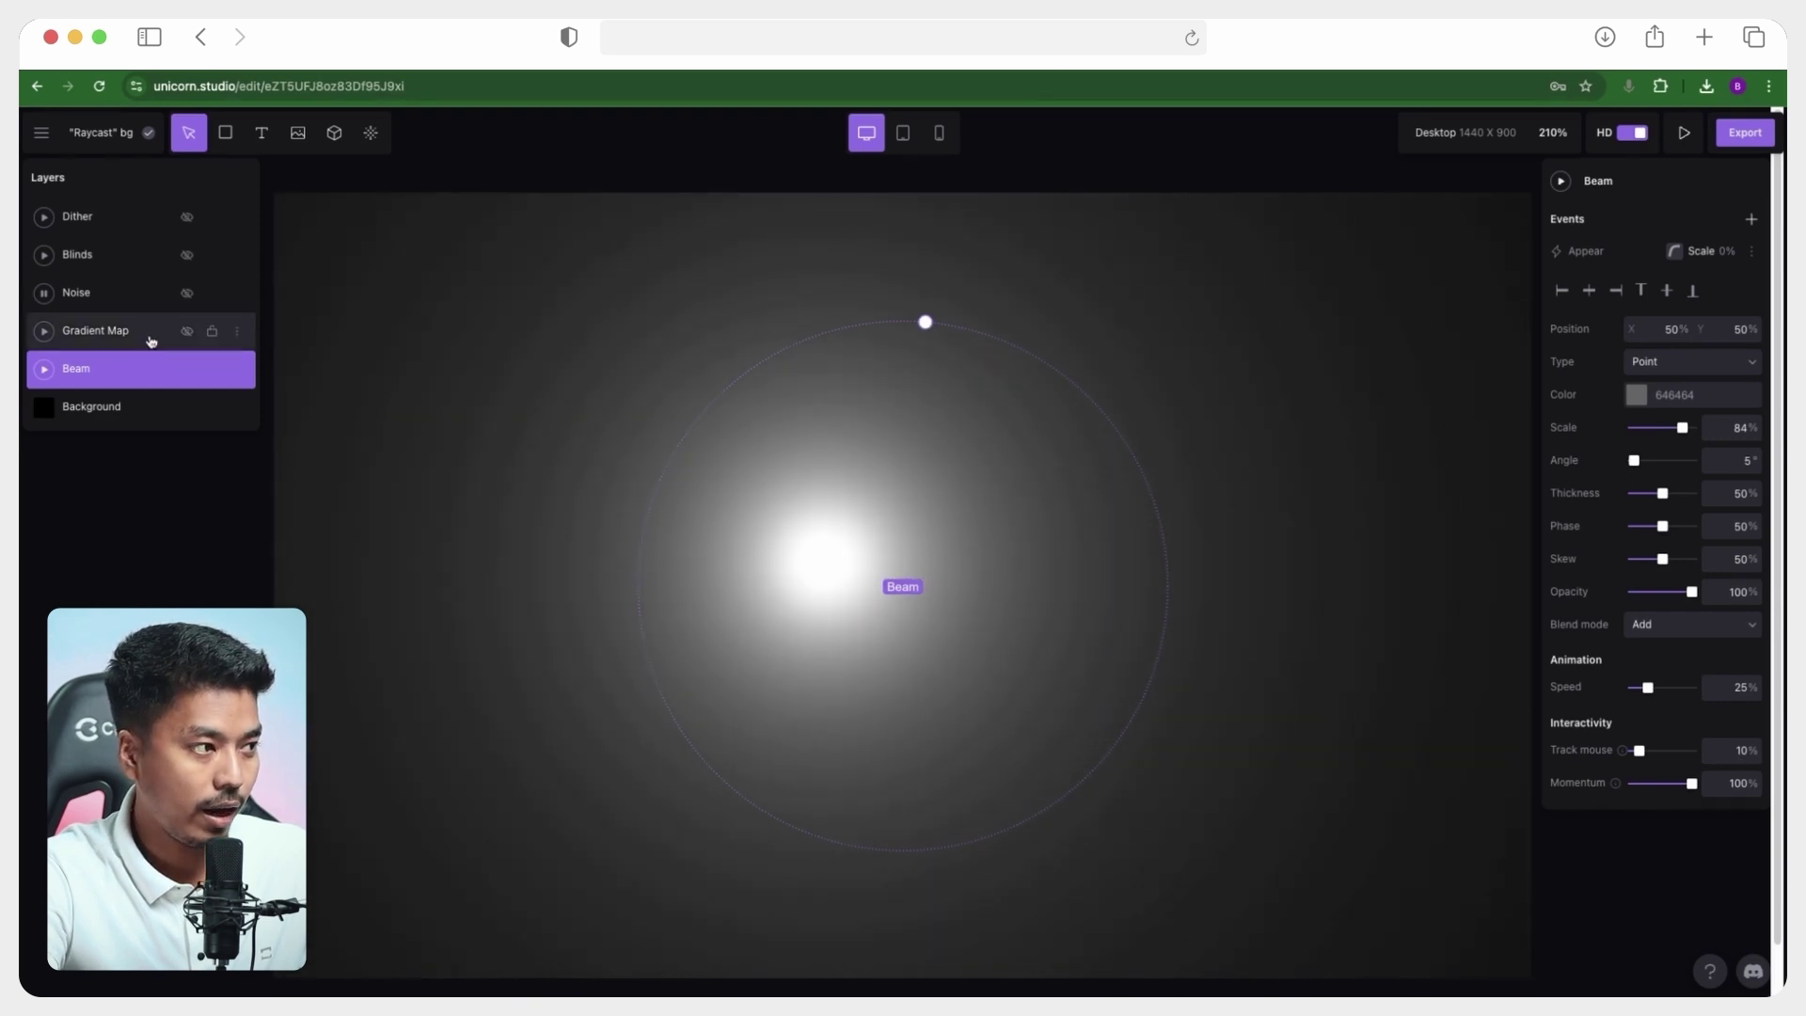
pyautogui.click(182, 333)
# - Search the effects library for 'grad', then close it and review the gradient colours
pyautogui.click(370, 133)
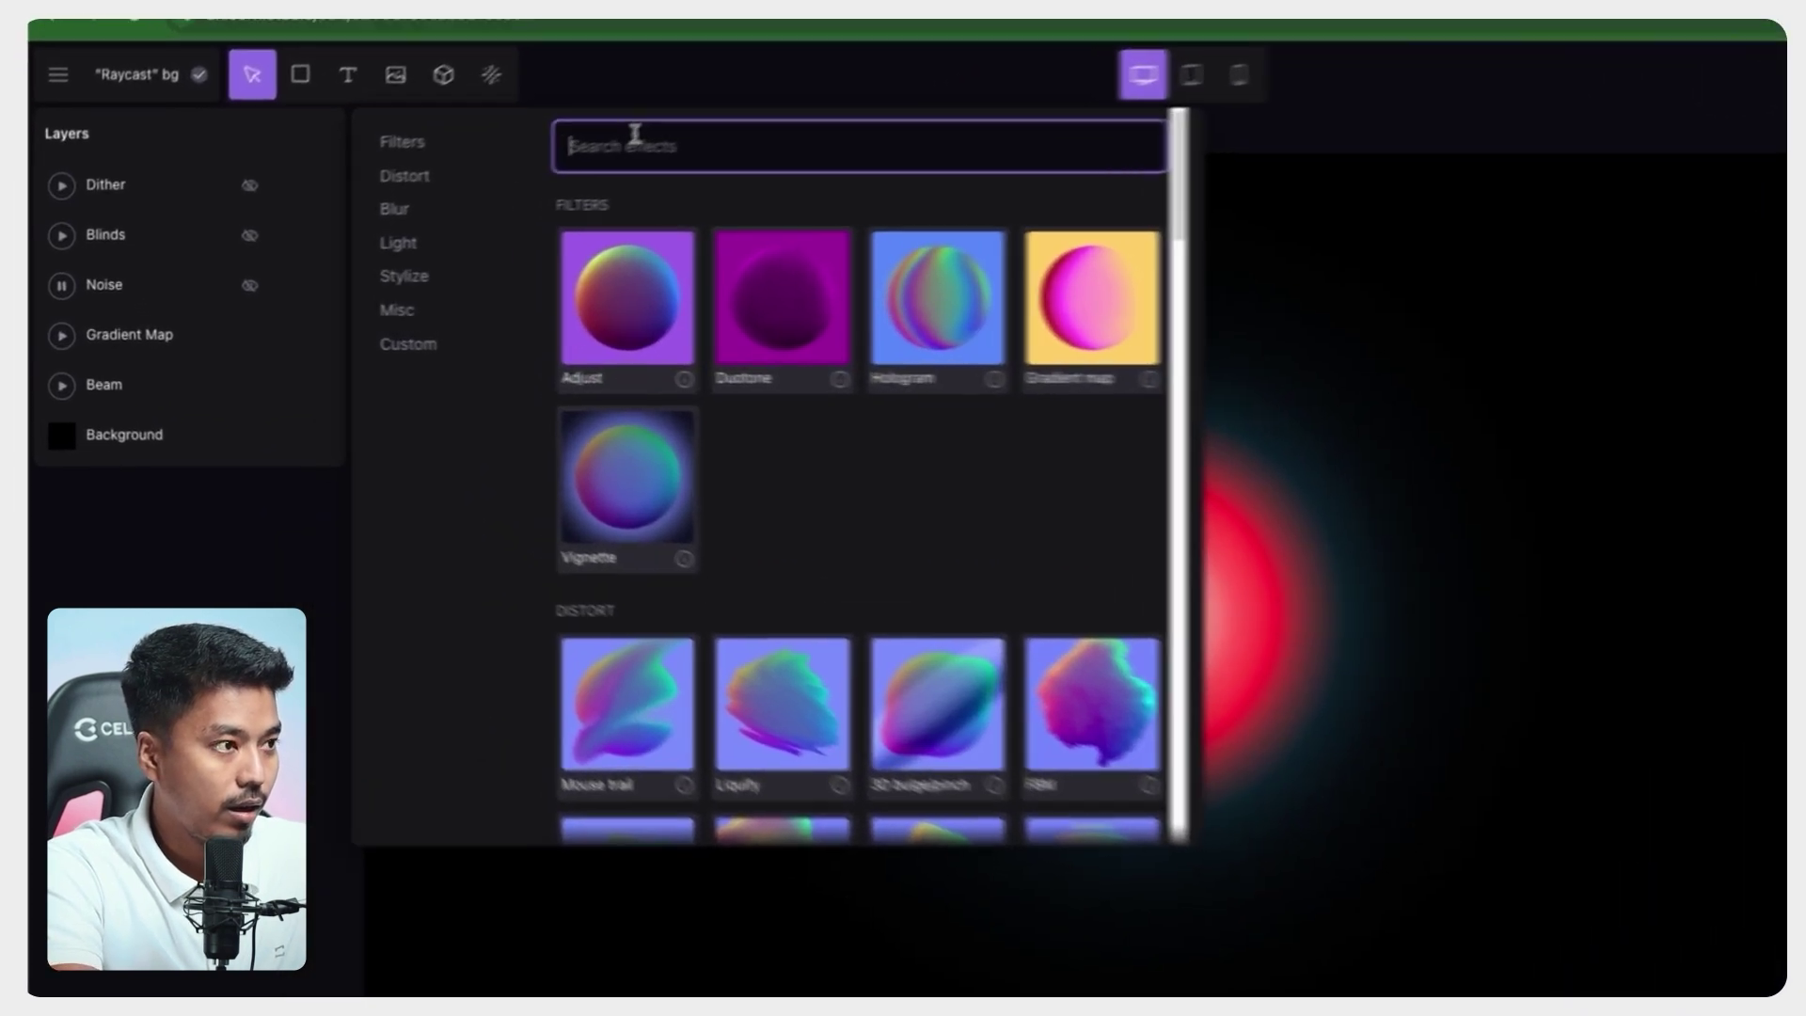
pyautogui.write('grad')
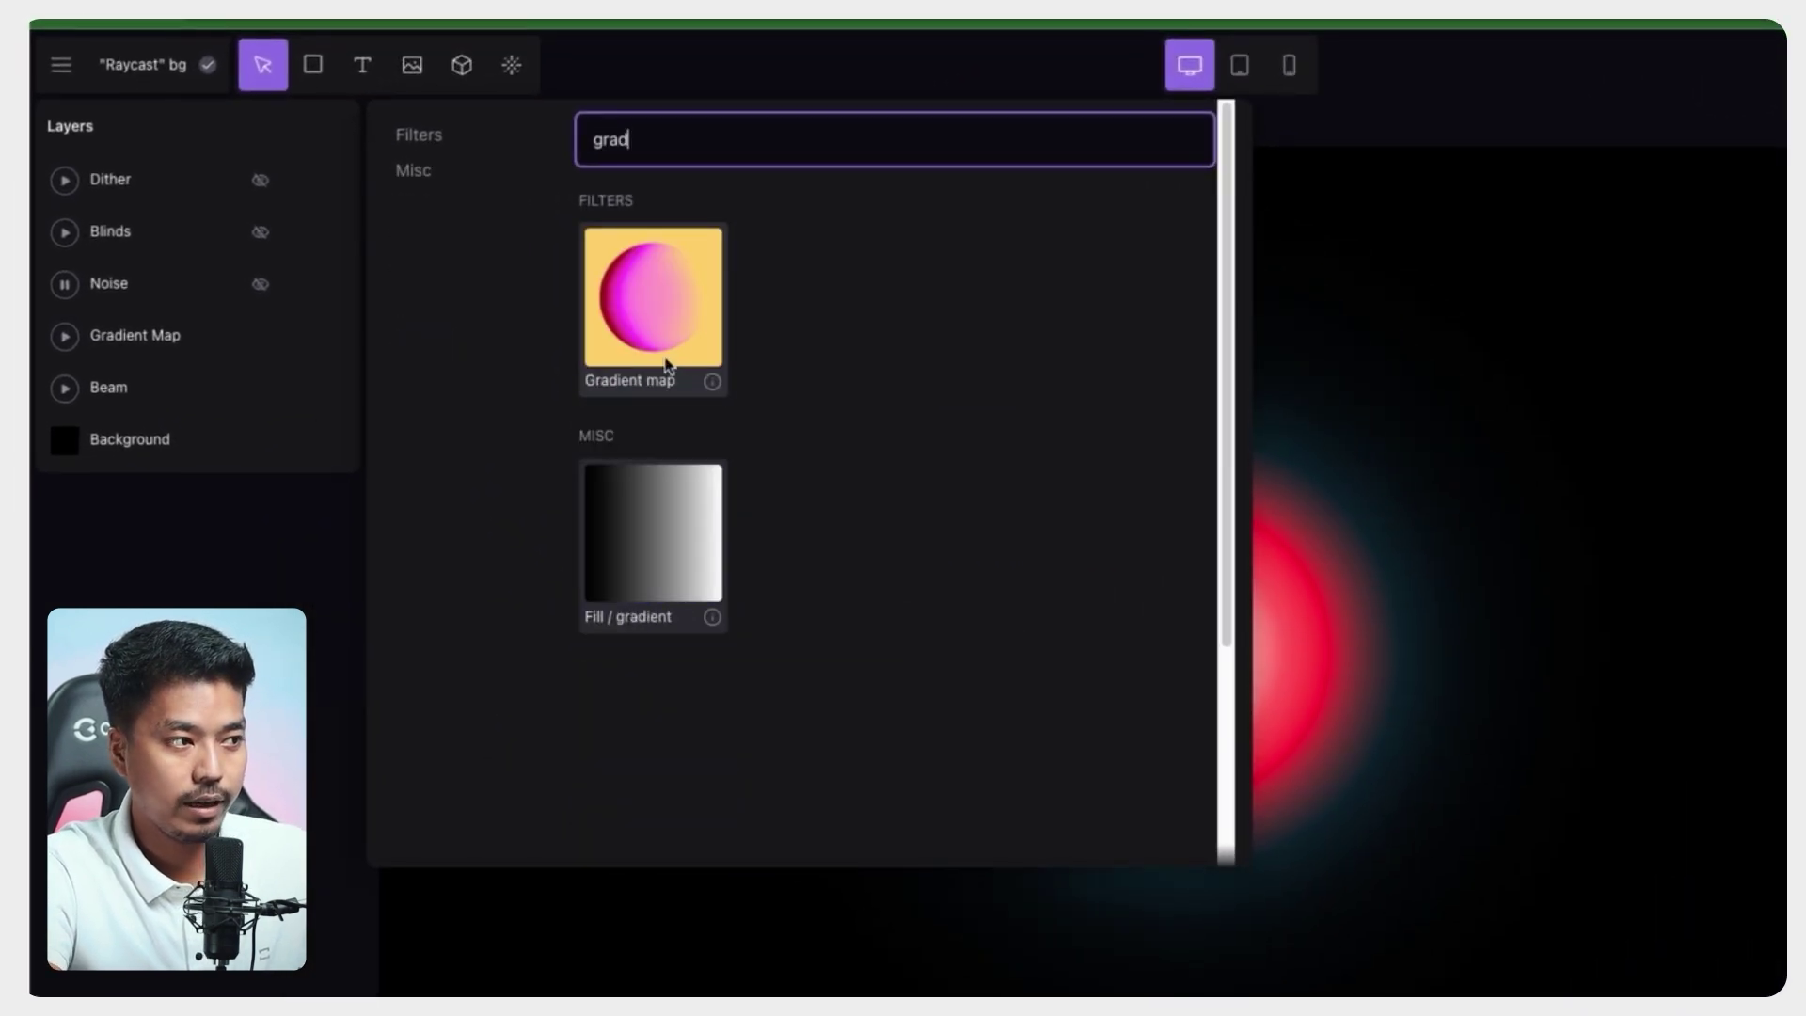
pyautogui.click(1548, 387)
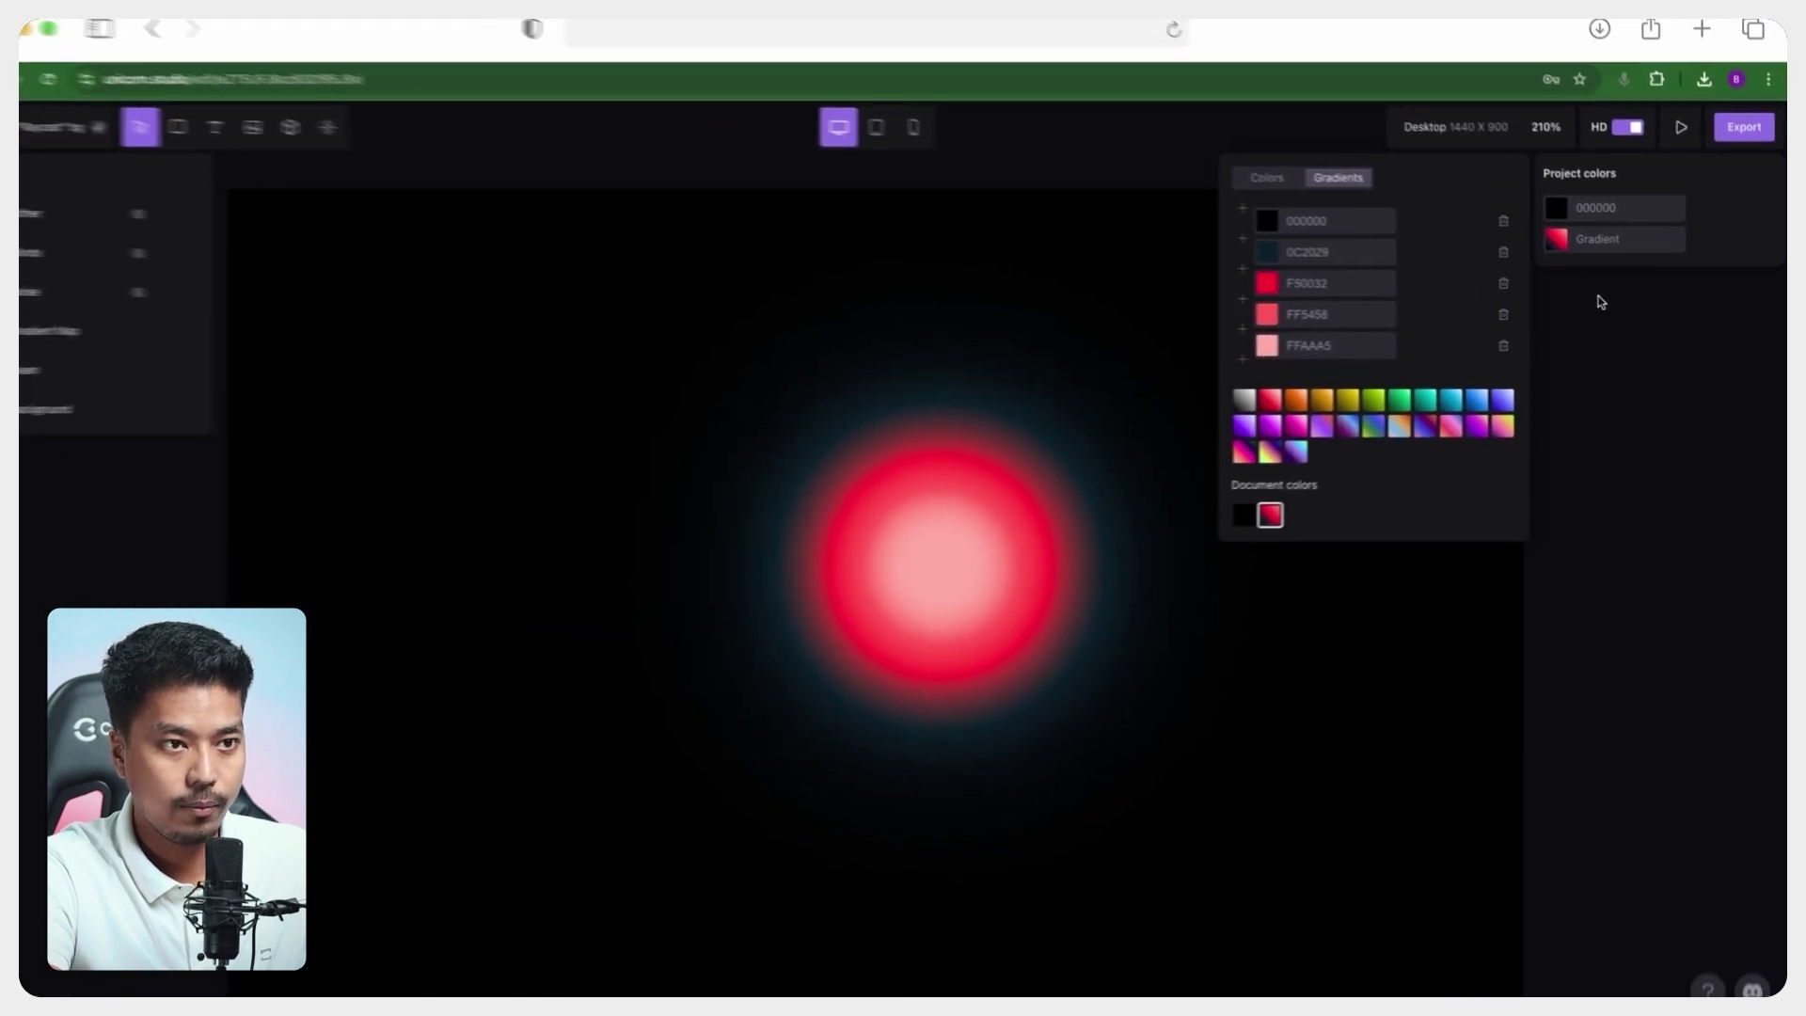
pyautogui.click(208, 599)
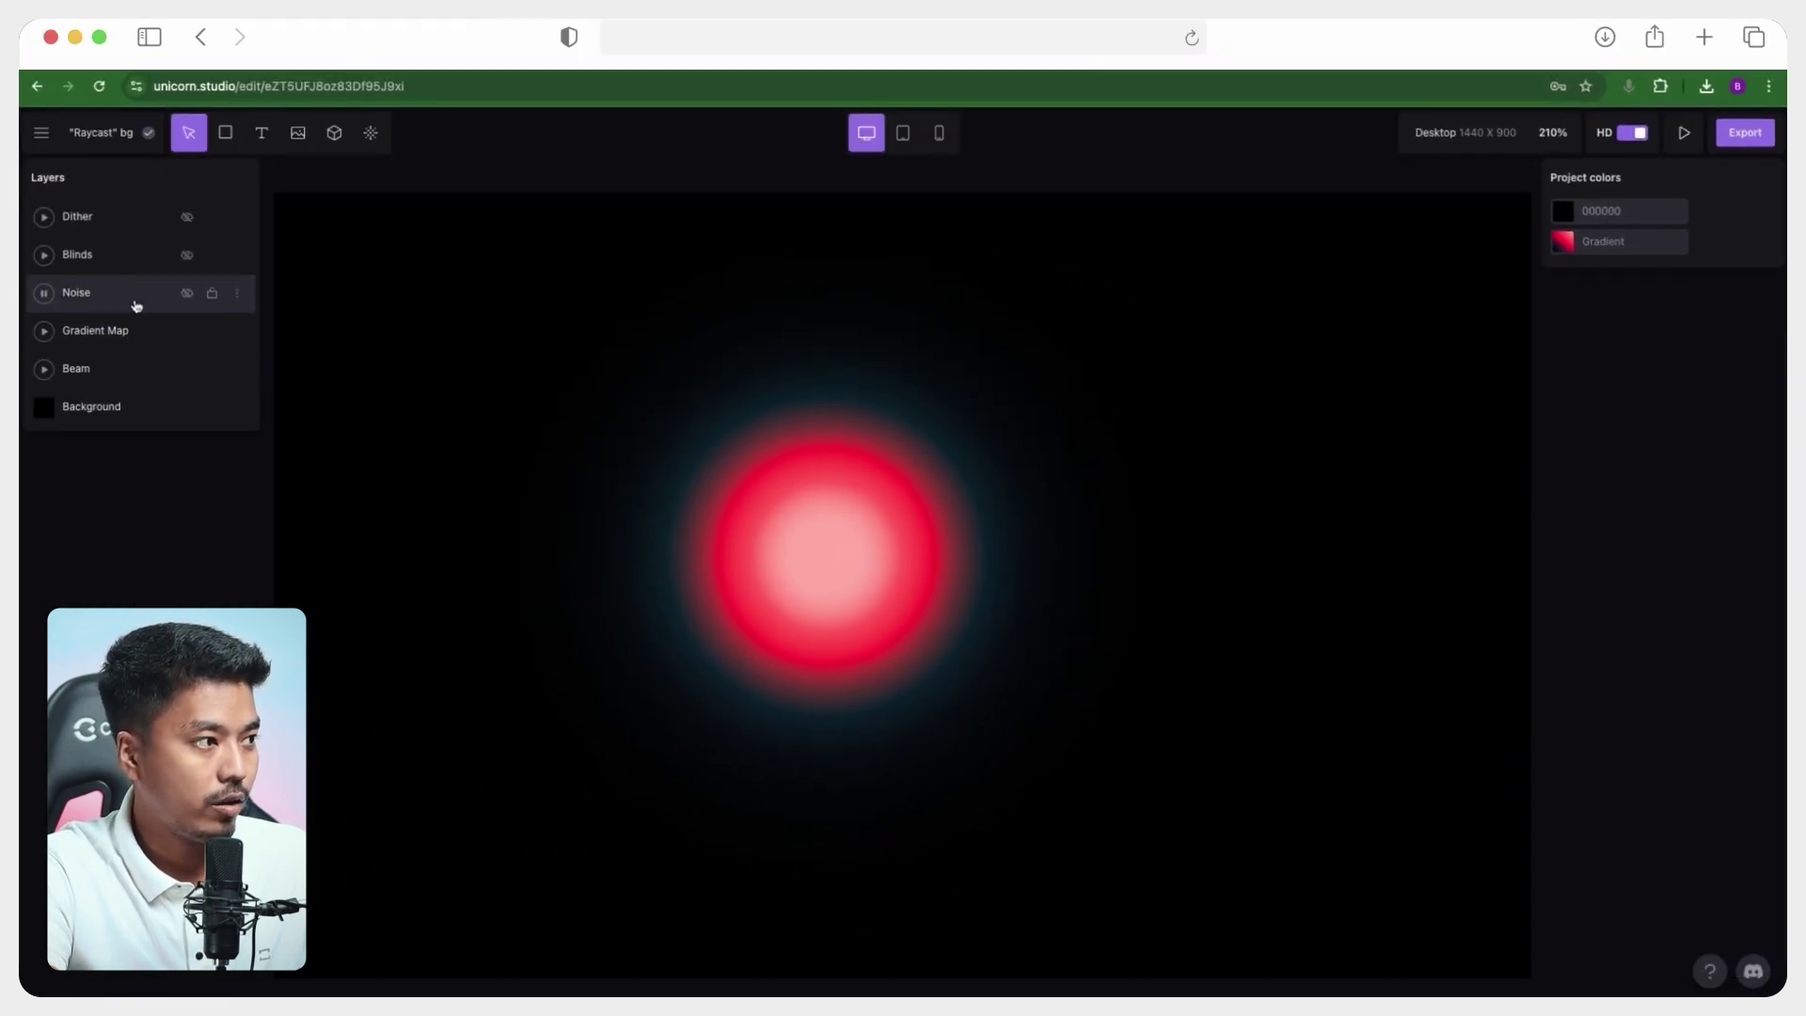
# - Show the Noise layer and look up Noise in the effects library with 'nois'
pyautogui.click(187, 296)
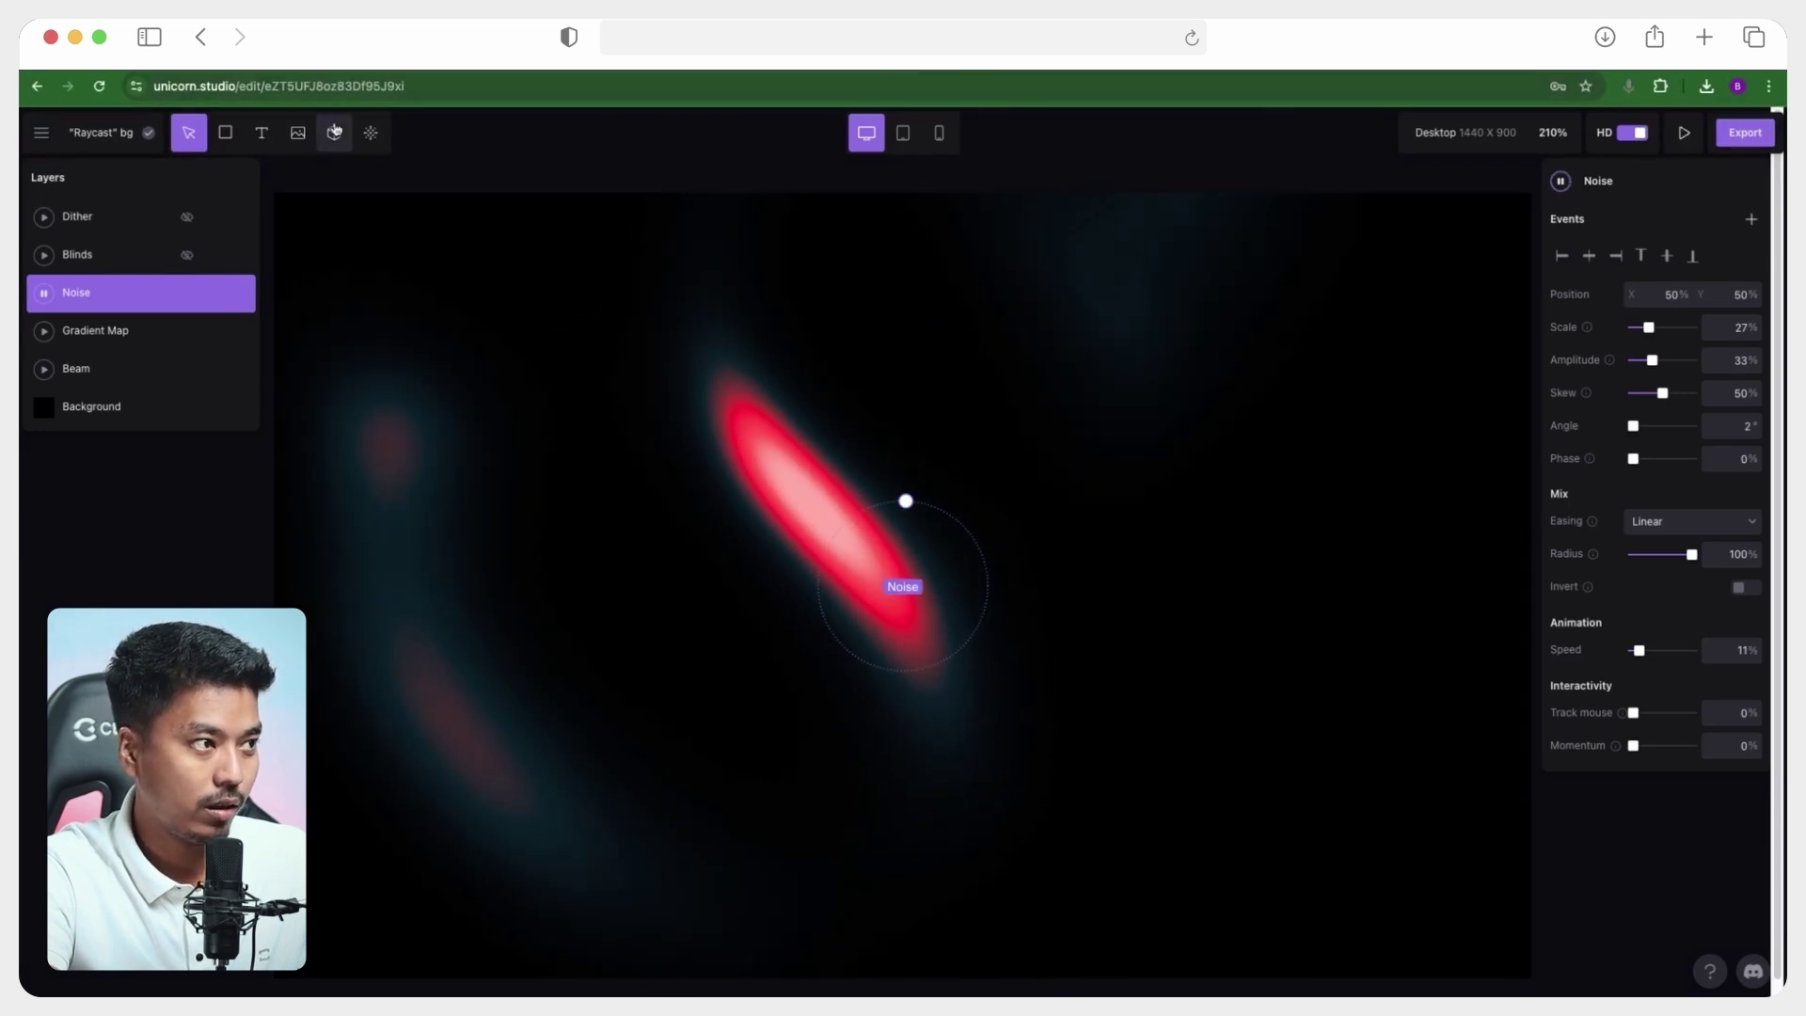
pyautogui.click(371, 133)
pyautogui.click(540, 187)
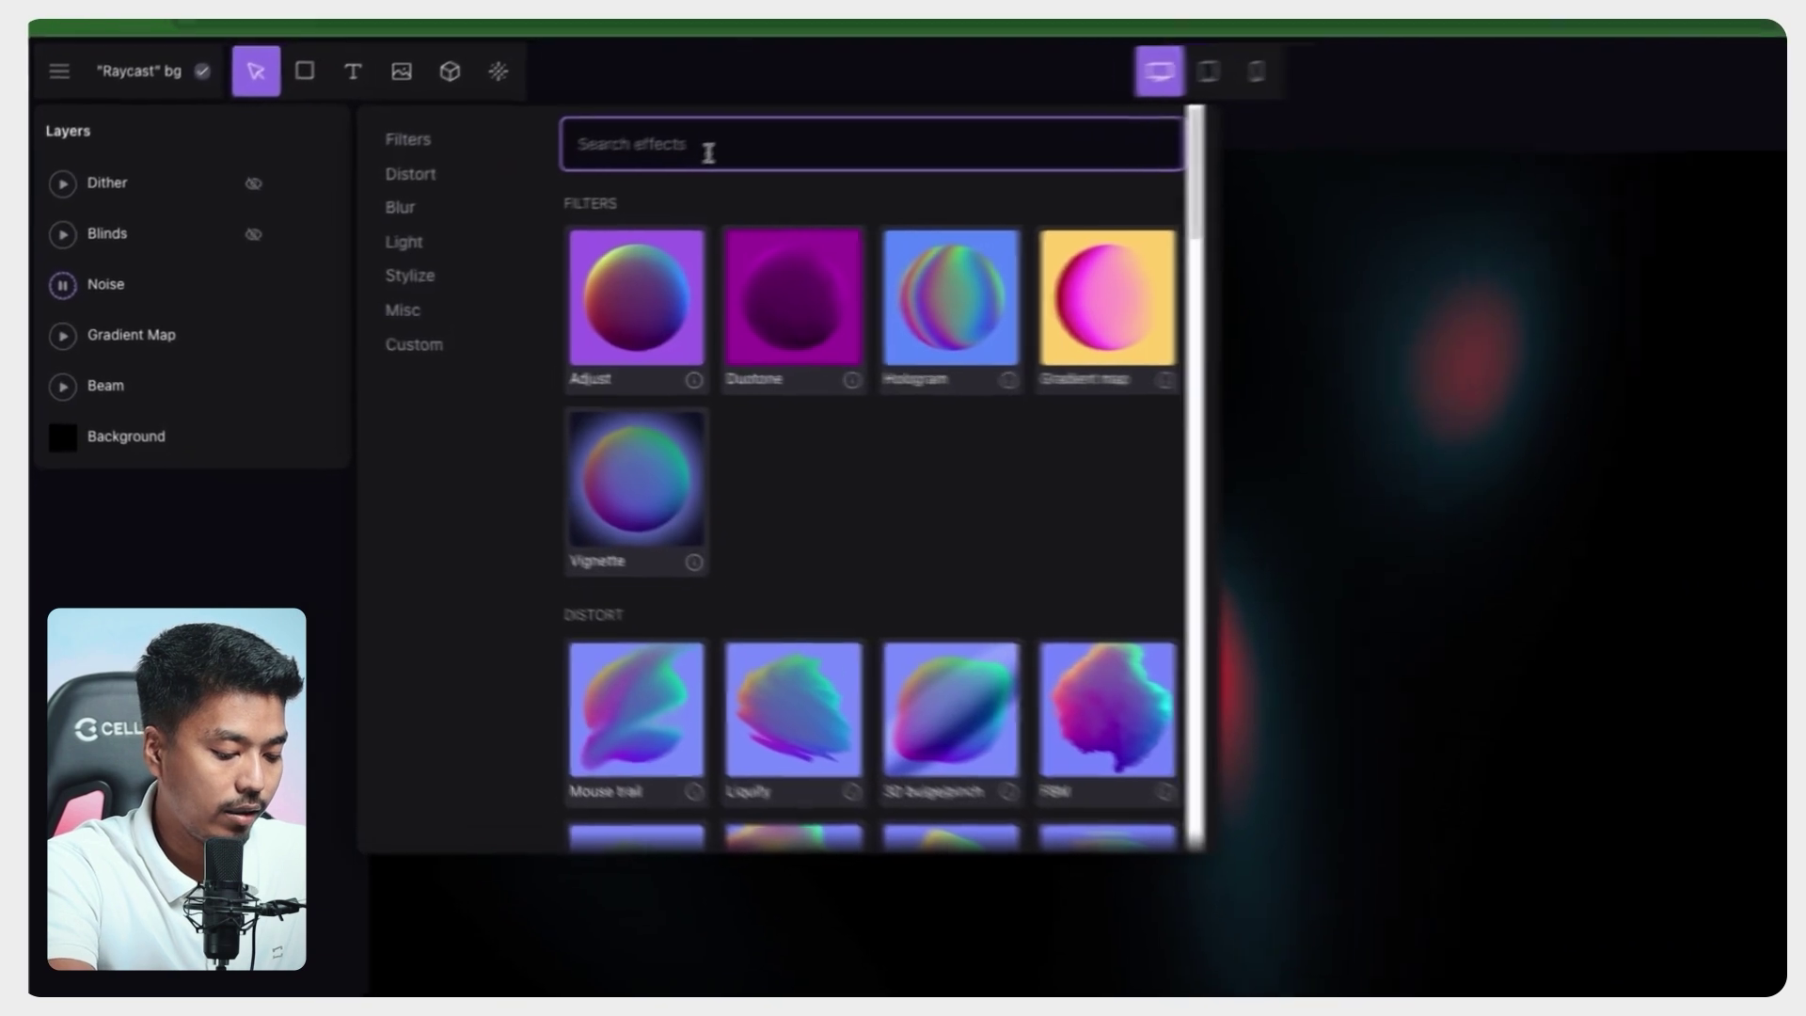
pyautogui.write('nise')
pyautogui.press('BackSpace')
pyautogui.press('BackSpace')
pyautogui.press('BackSpace')
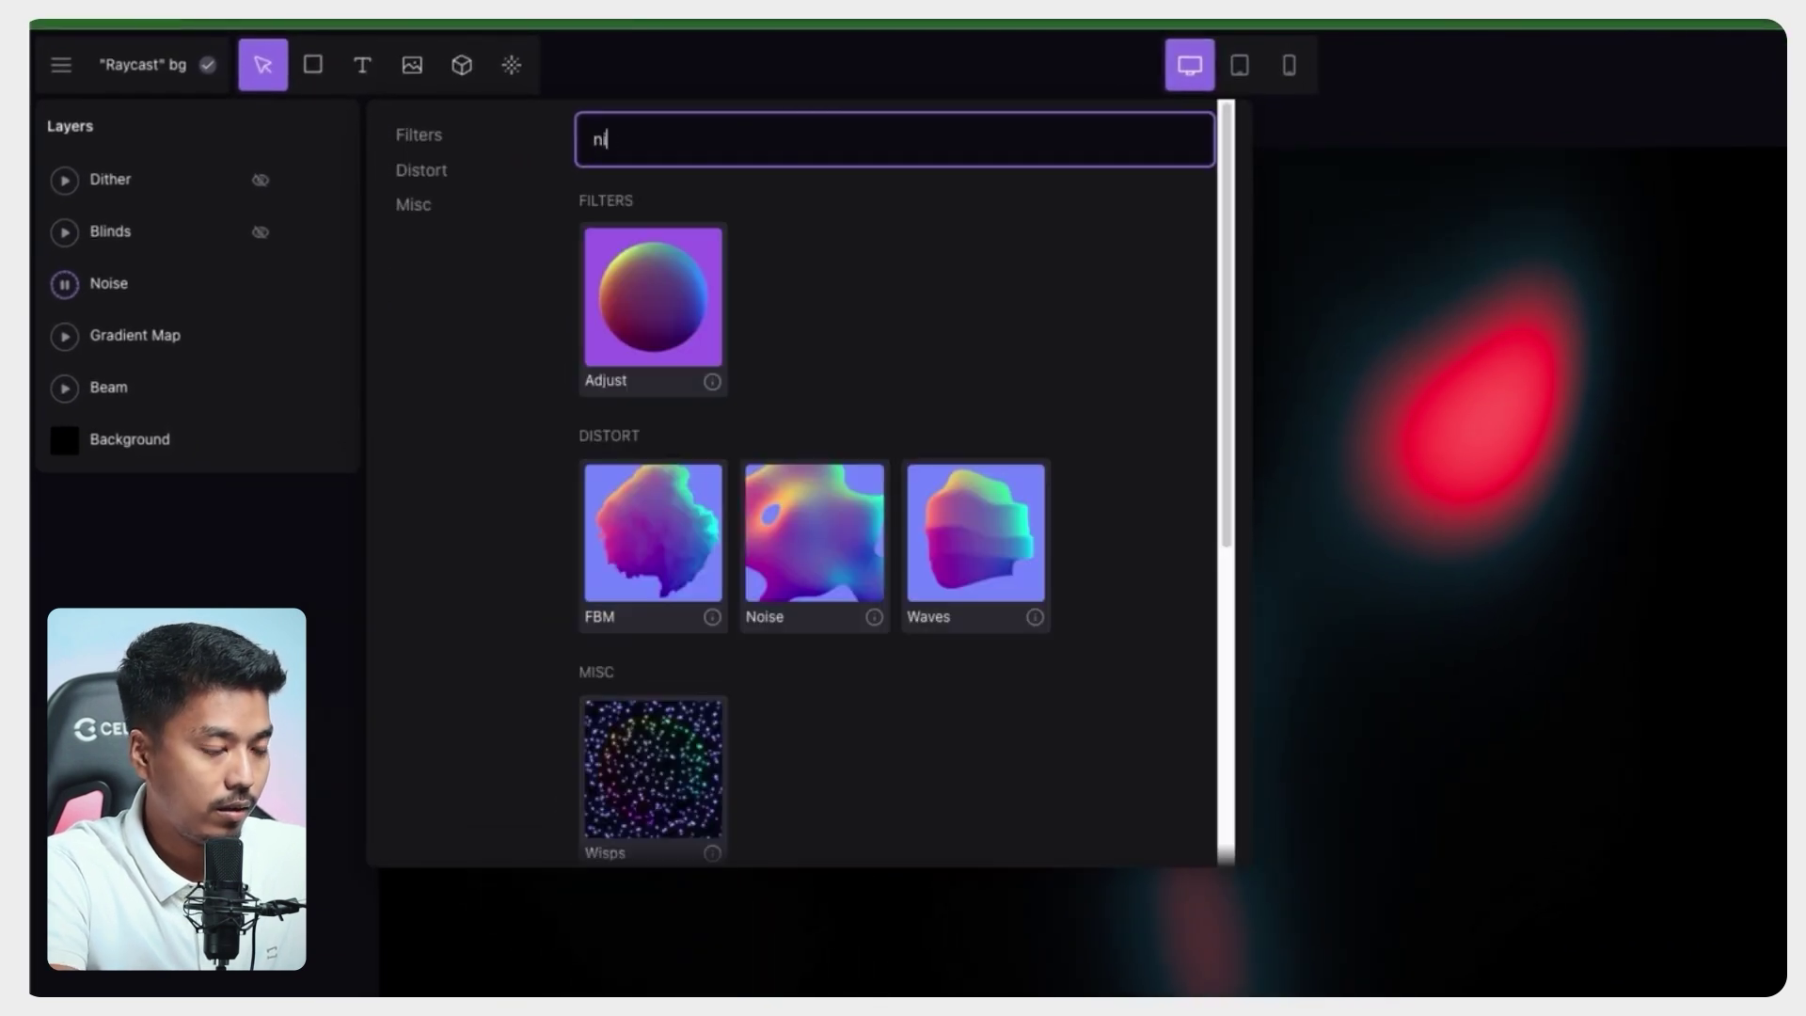
pyautogui.write('iop')
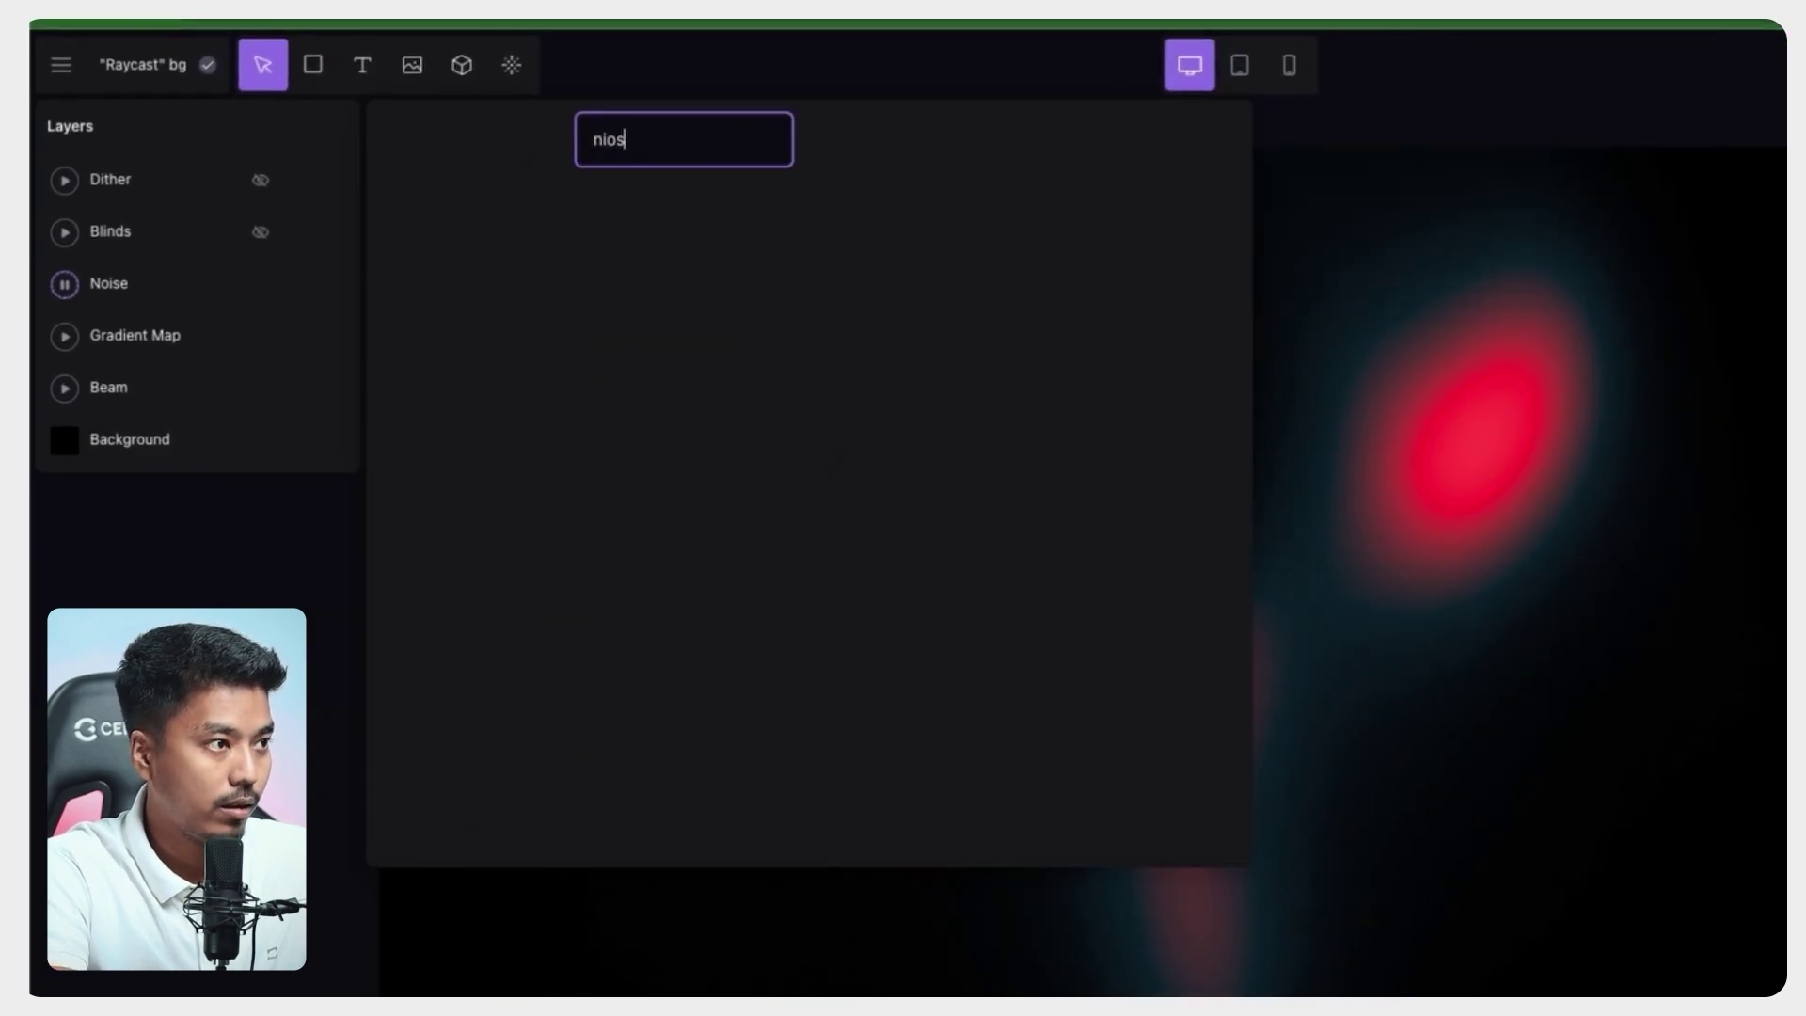
pyautogui.press('BackSpace')
pyautogui.press('BackSpace')
pyautogui.press('BackSpace')
pyautogui.press('BackSpace')
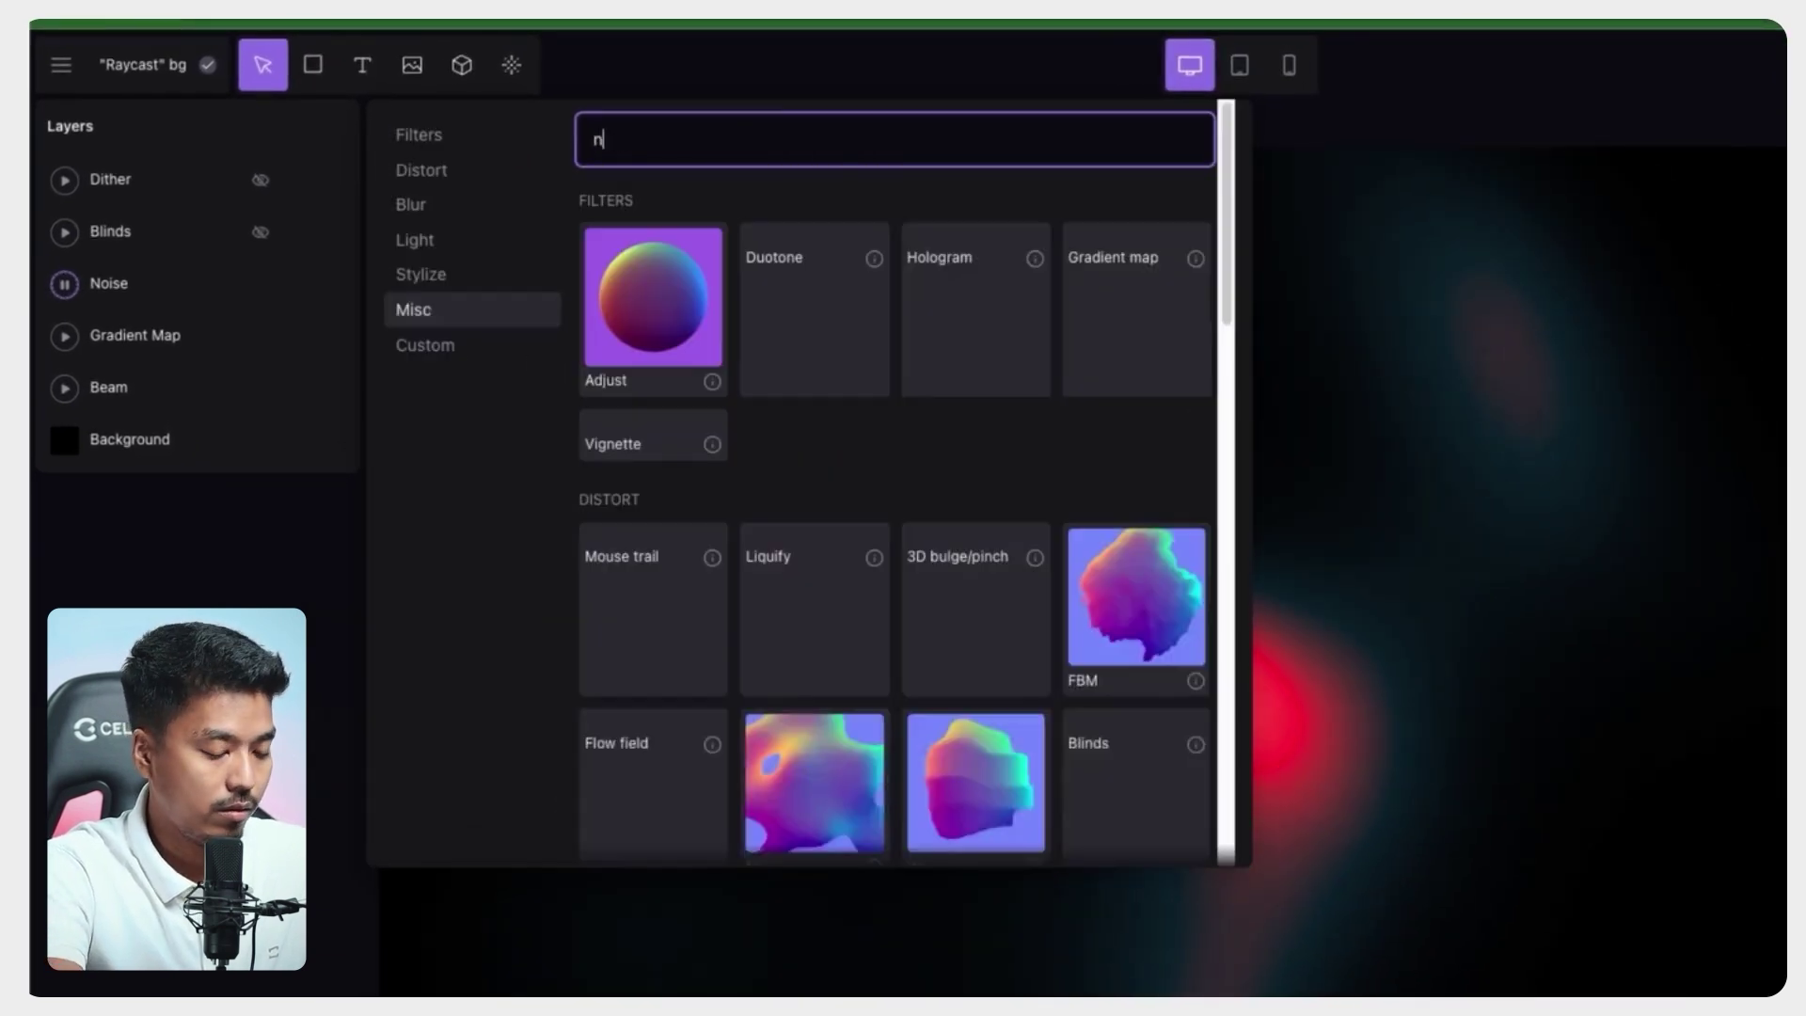
pyautogui.write('nois')
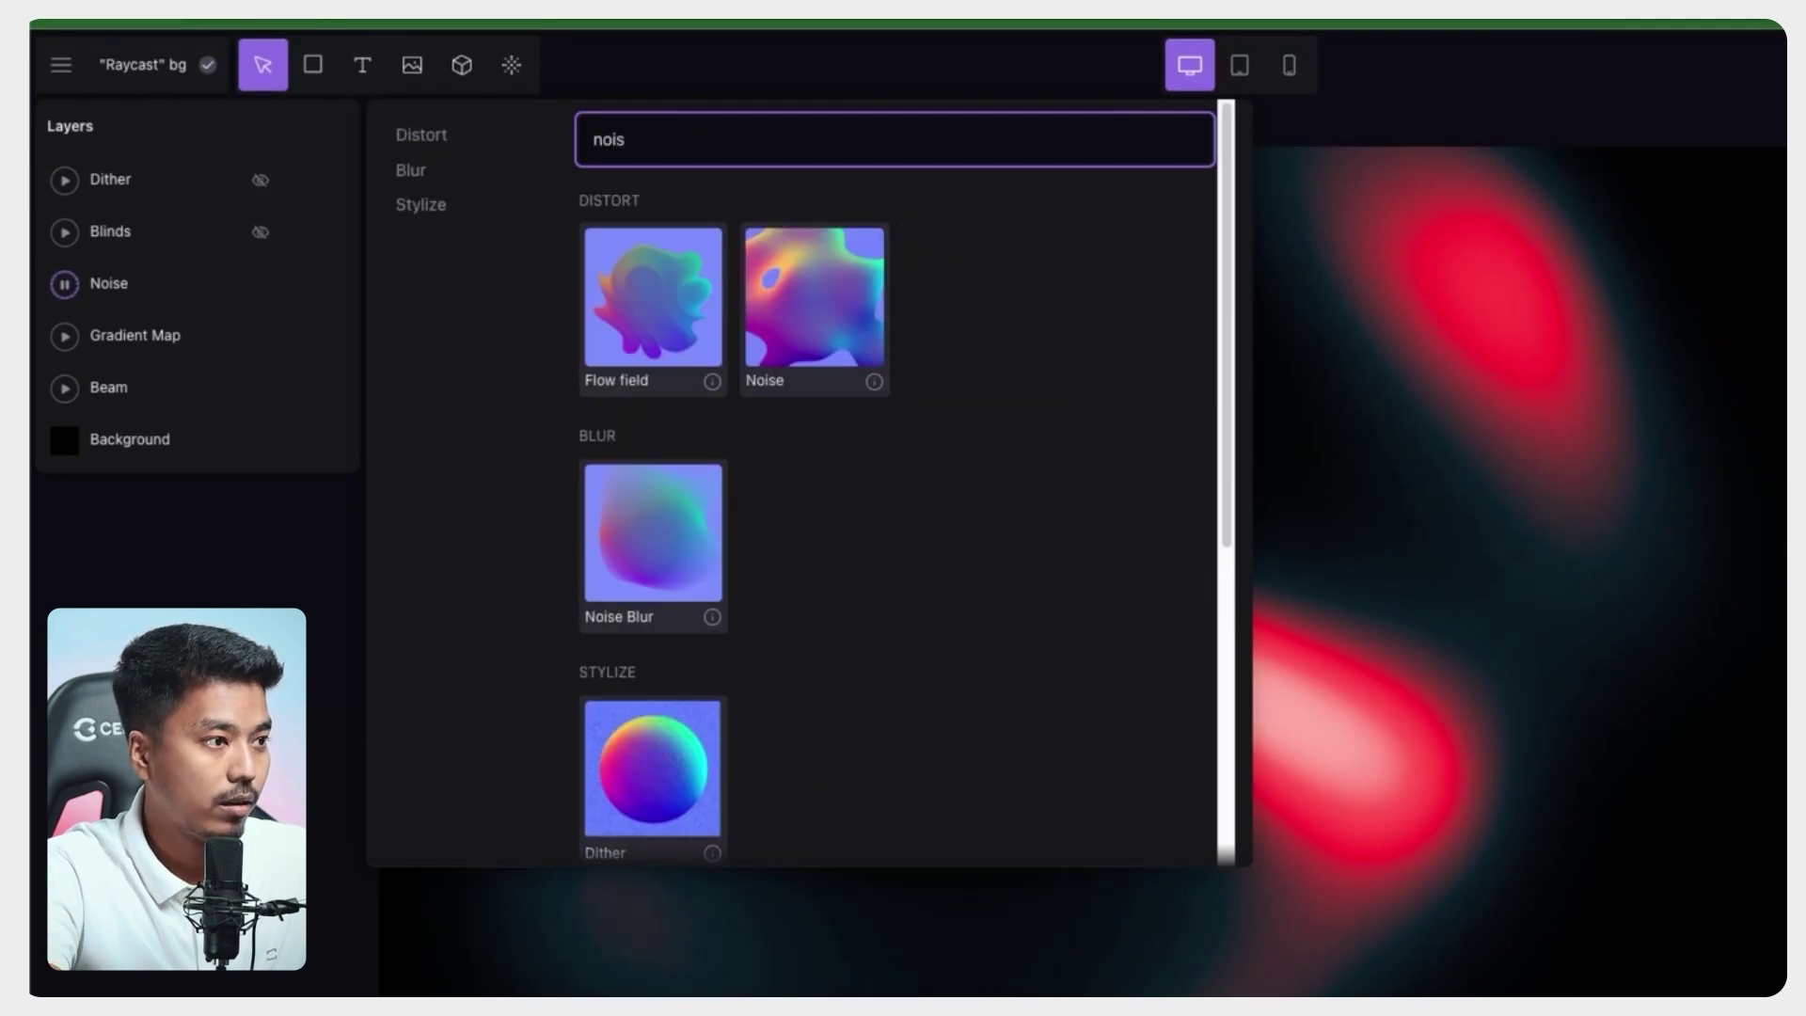
pyautogui.click(1476, 560)
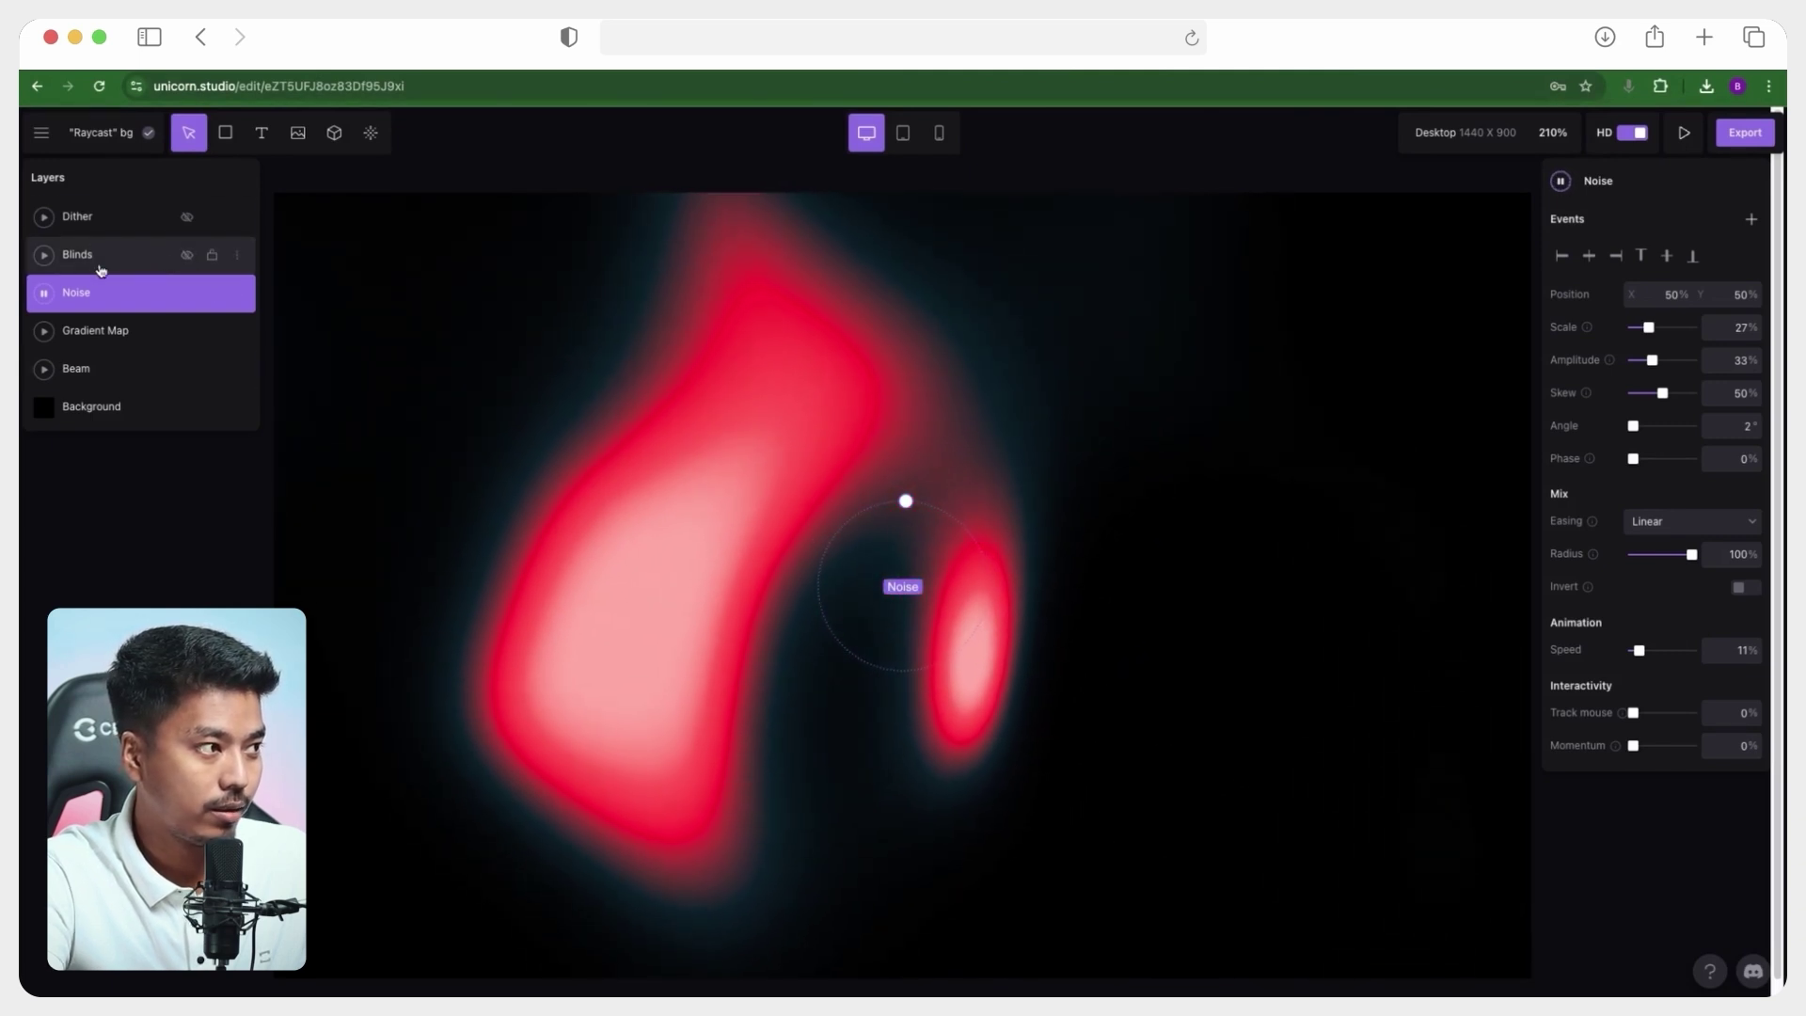
# - Search effects for 'bli', then select the Blinds layer and make it visible
pyautogui.click(159, 262)
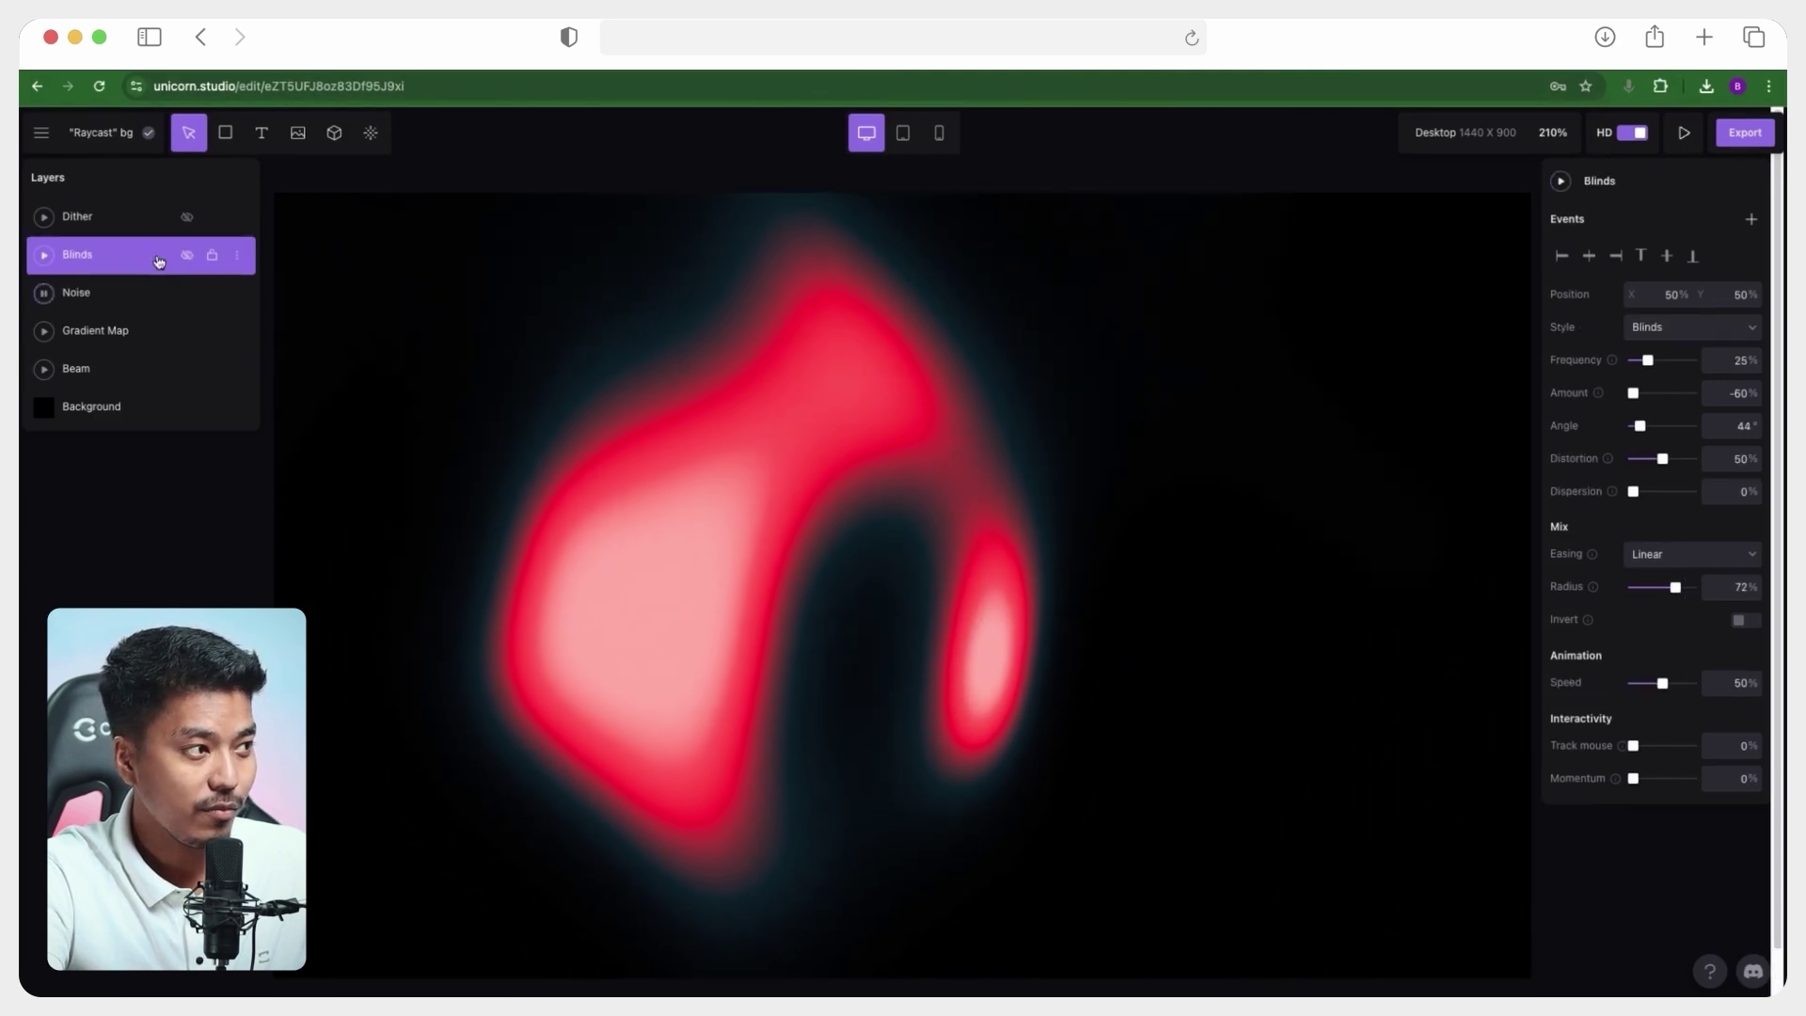
pyautogui.click(371, 132)
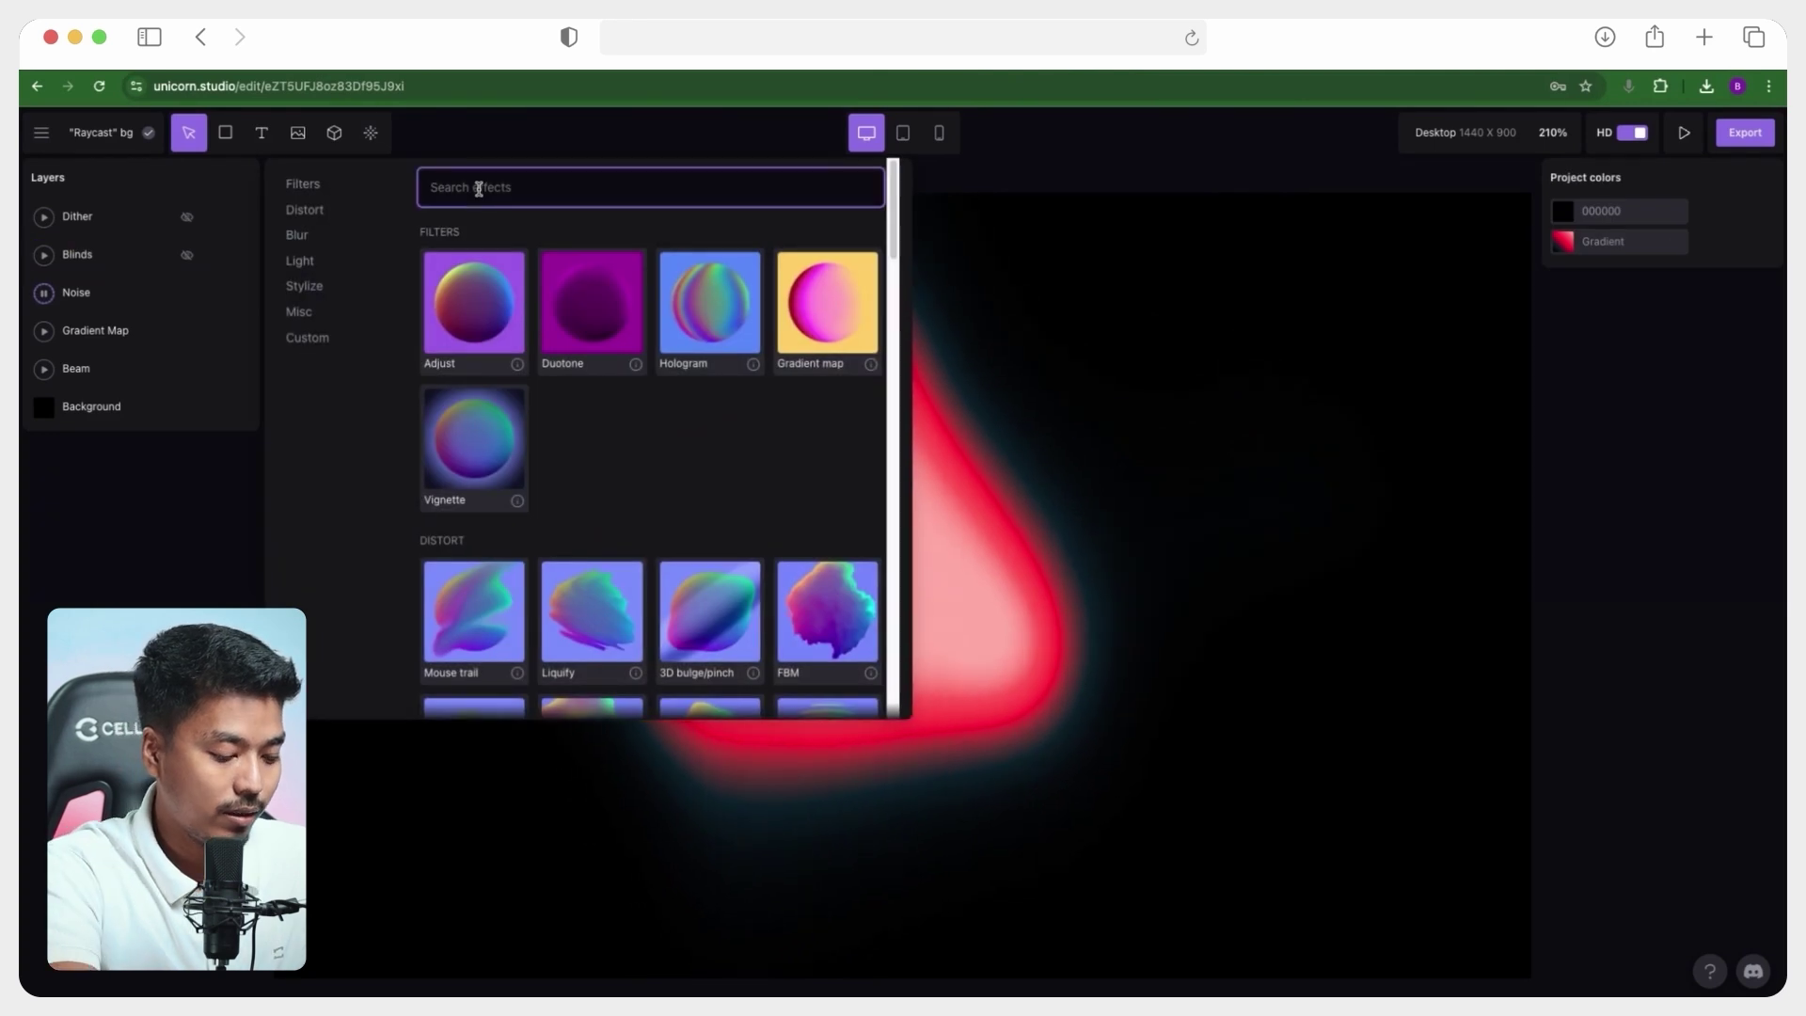
pyautogui.write('bli')
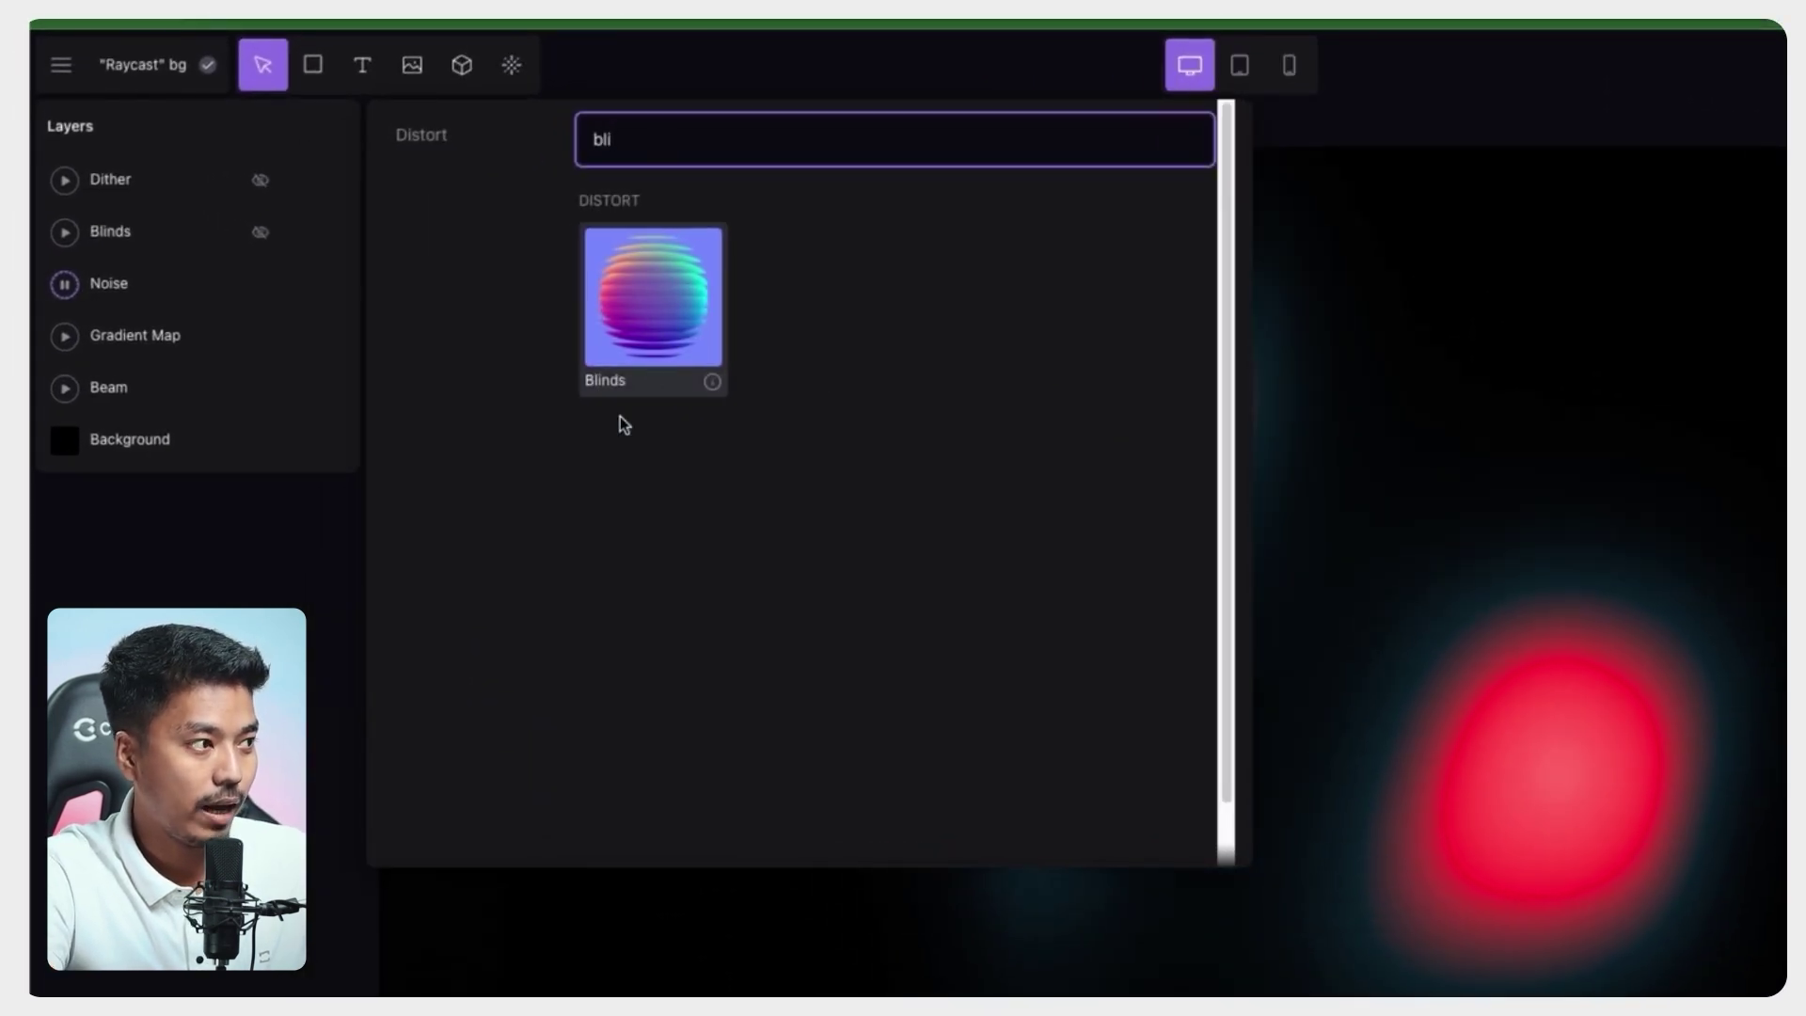
pyautogui.press('Escape')
pyautogui.click(194, 344)
pyautogui.click(246, 234)
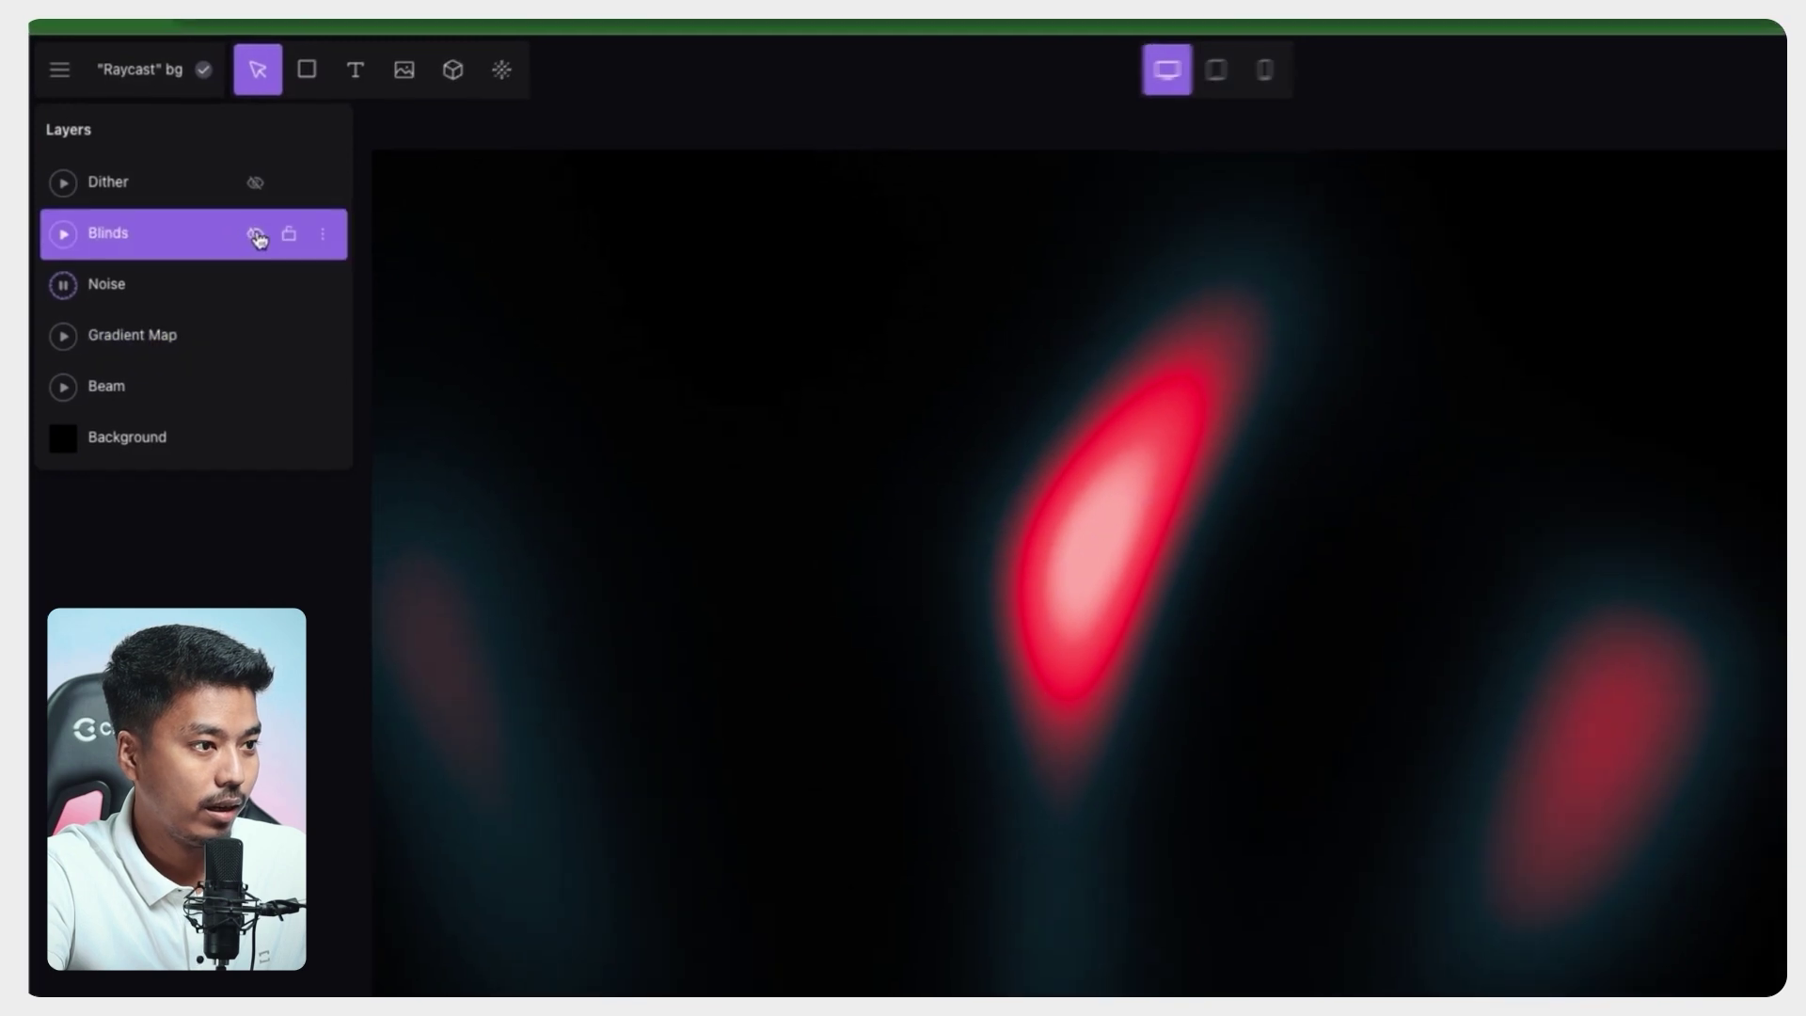
pyautogui.click(255, 234)
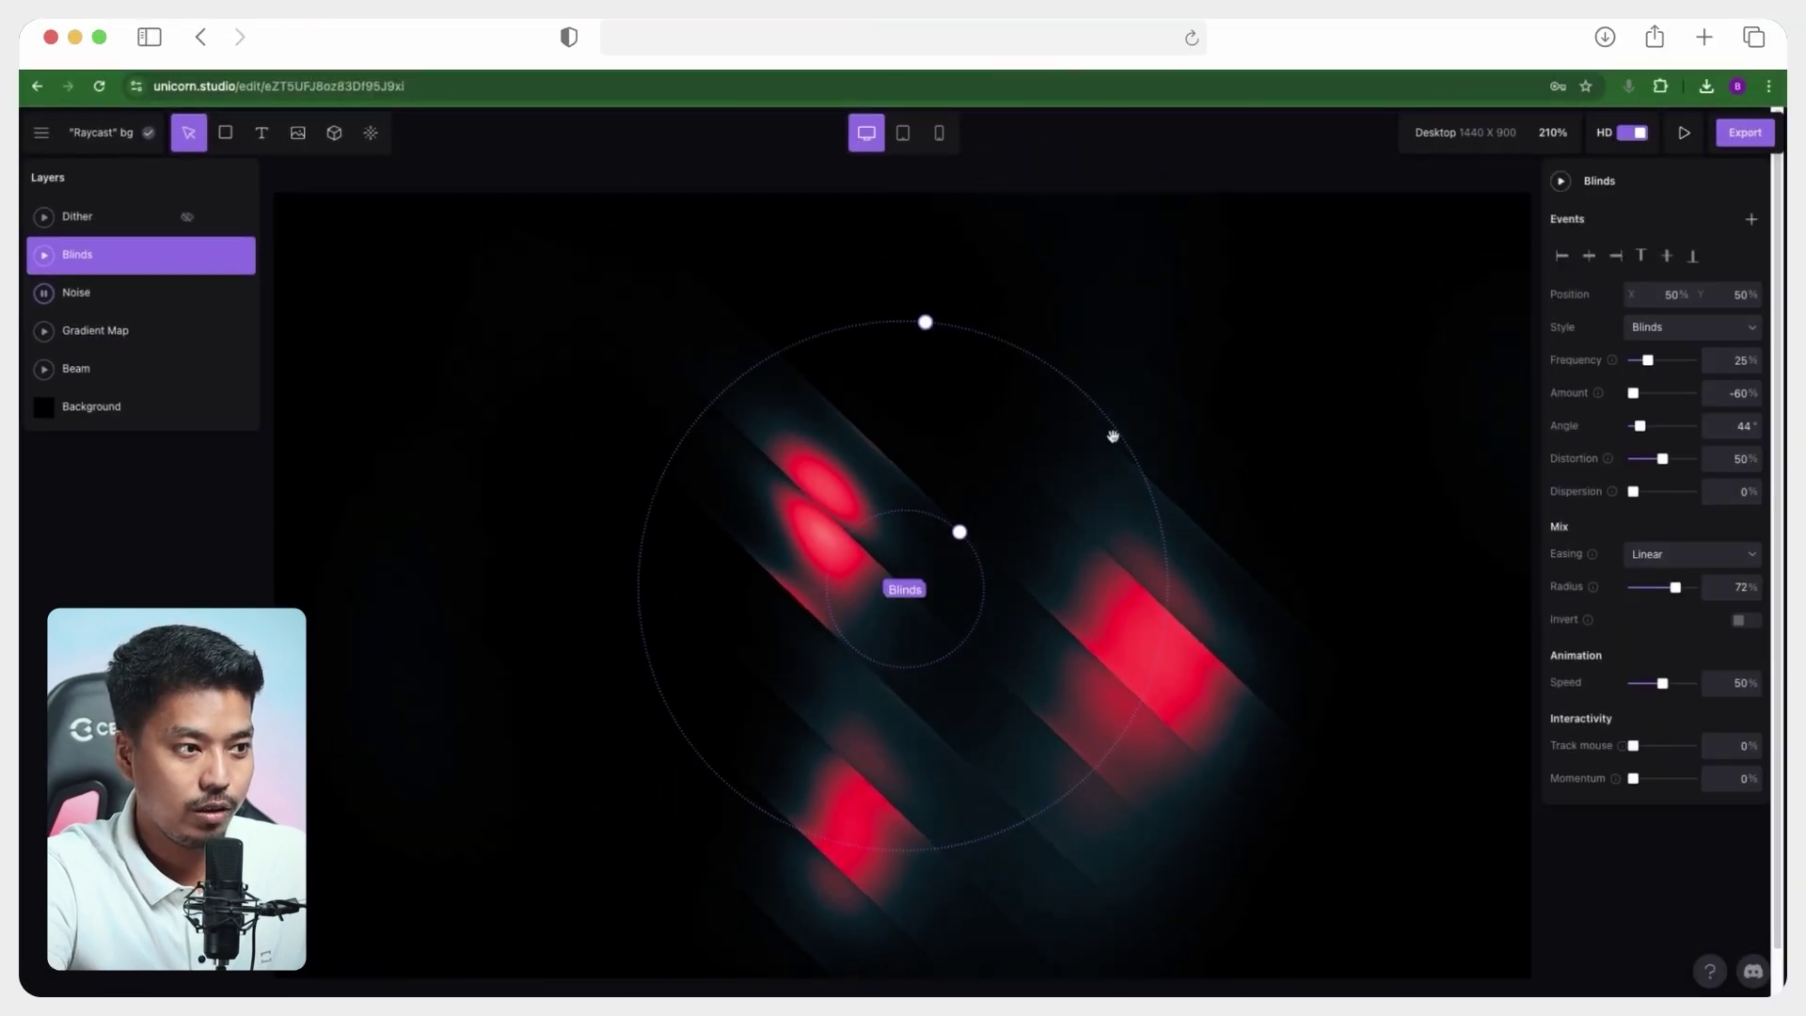
# - Try the Tiles style for Blinds, then revert to the striped Blinds pattern
pyautogui.click(1684, 327)
pyautogui.click(1660, 366)
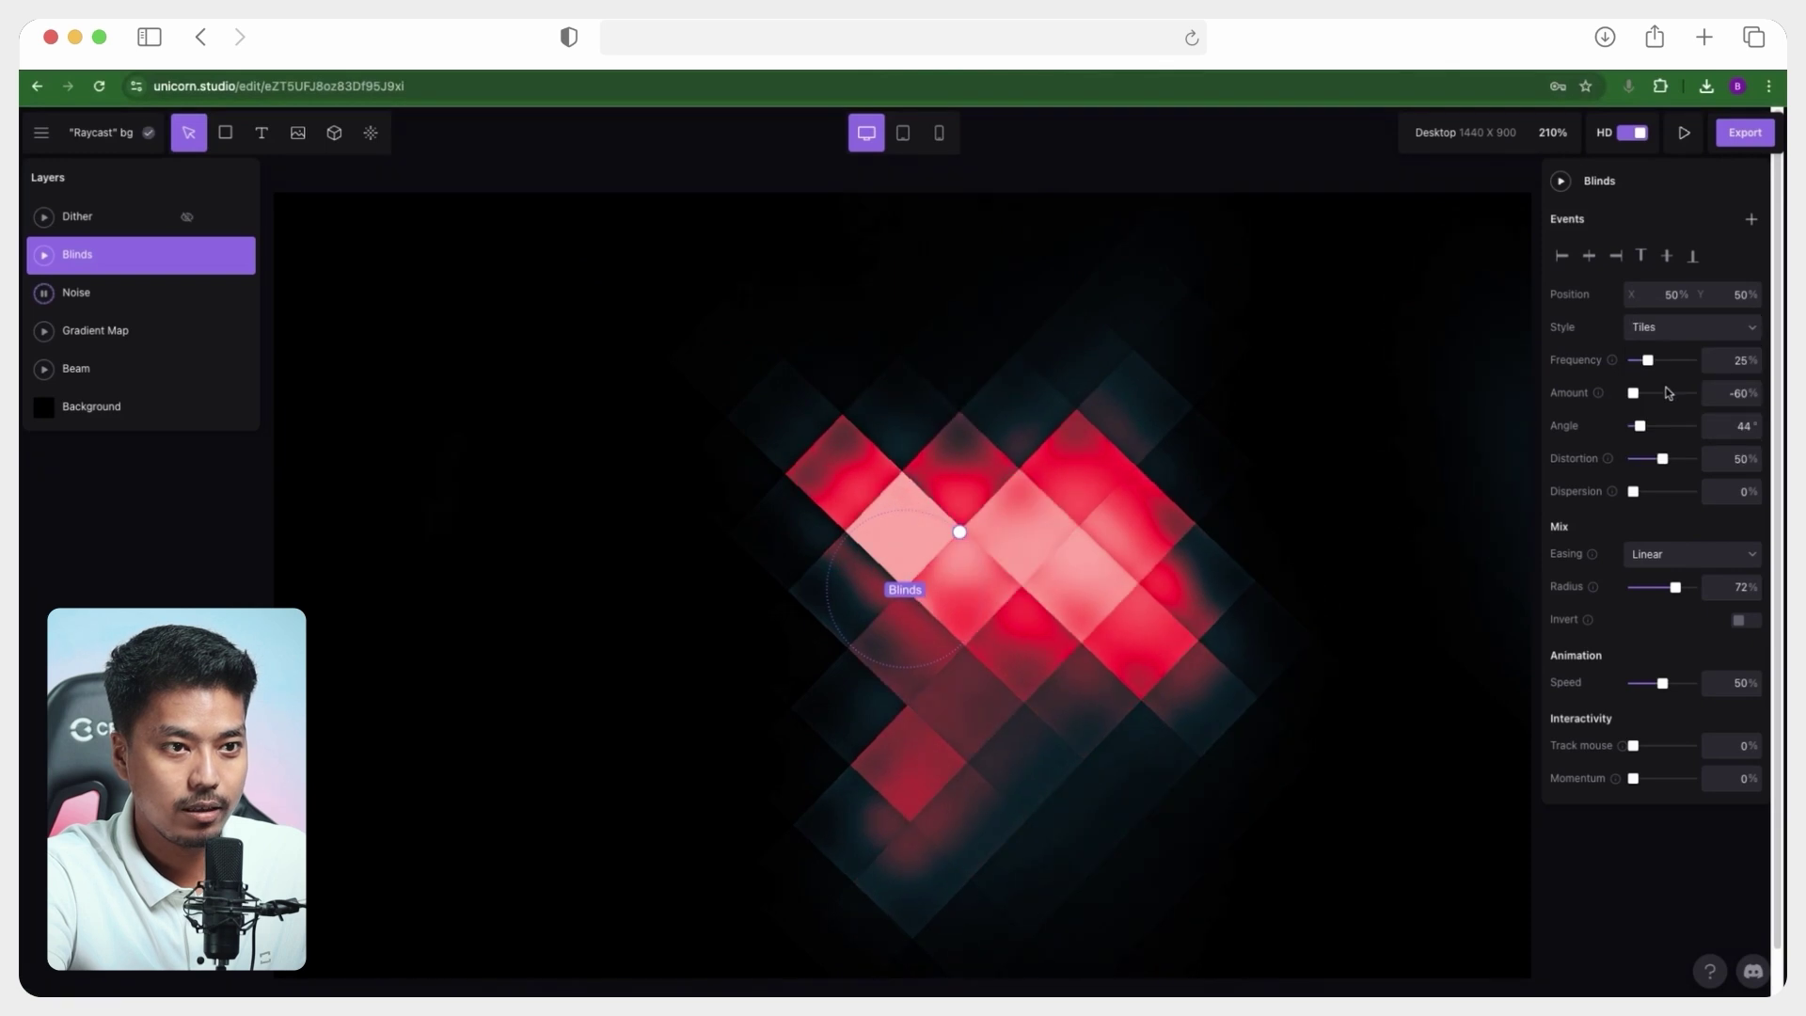
pyautogui.click(1684, 330)
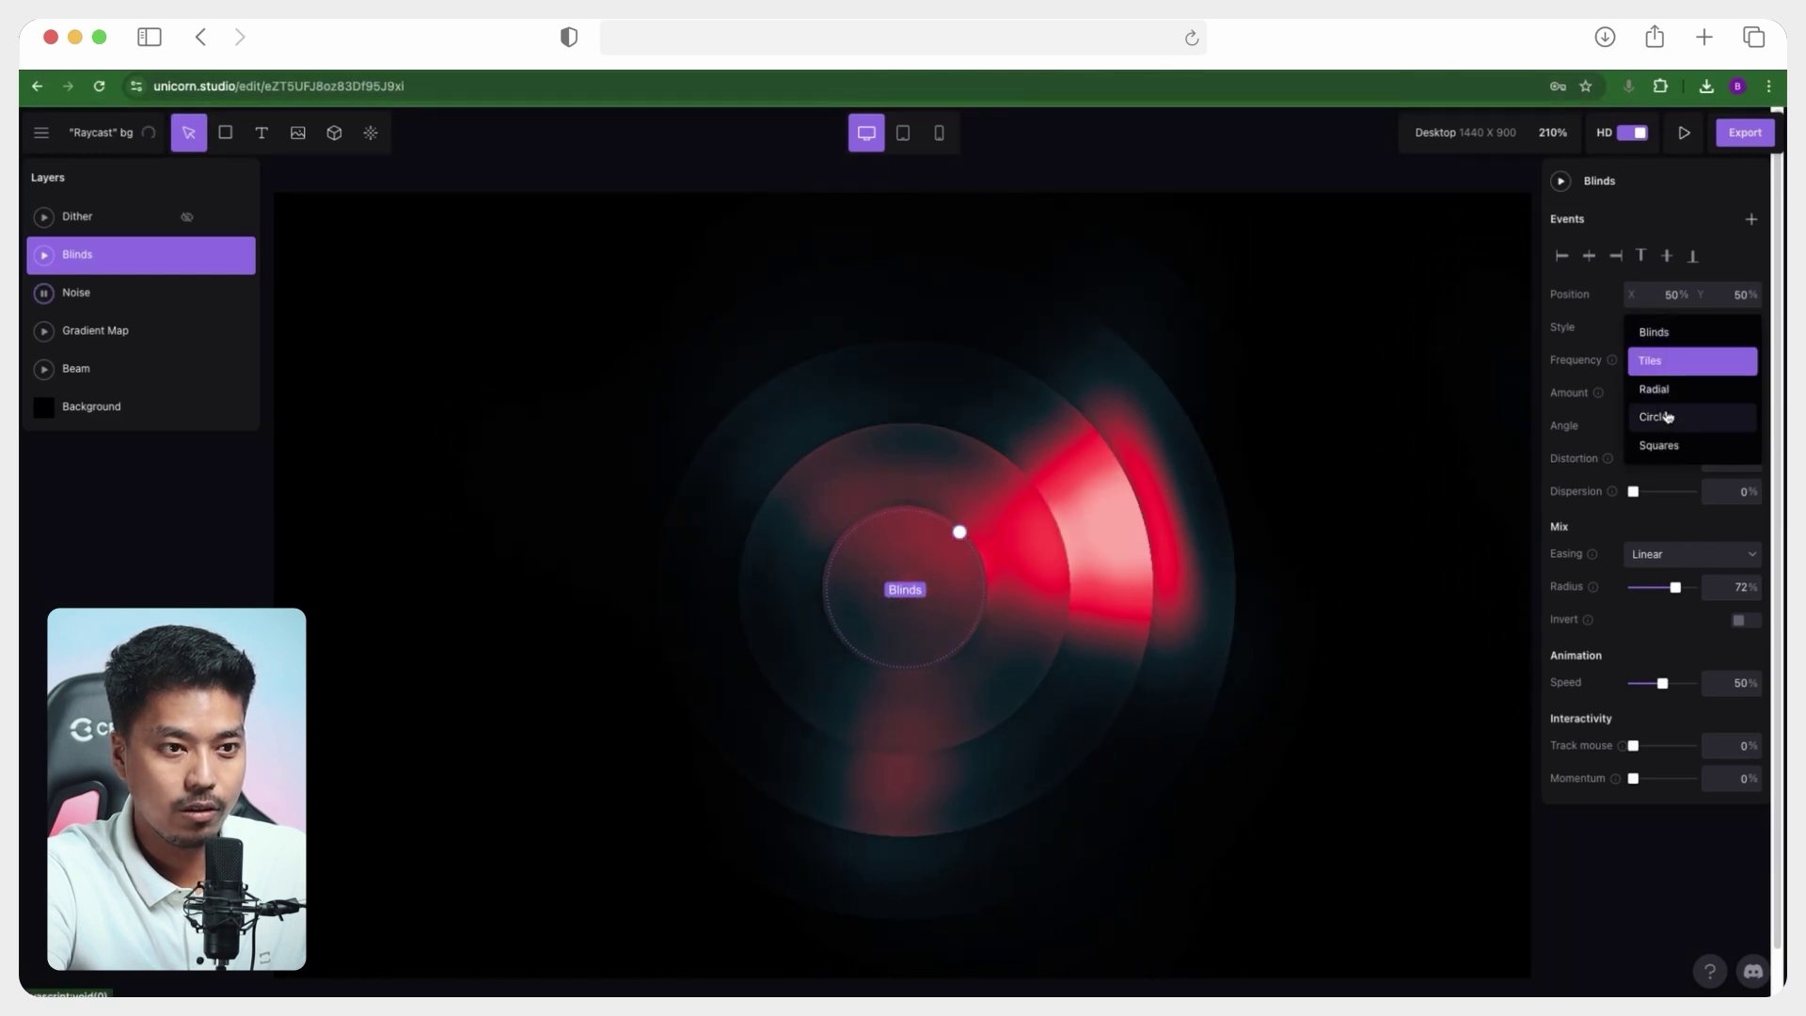
pyautogui.click(1660, 361)
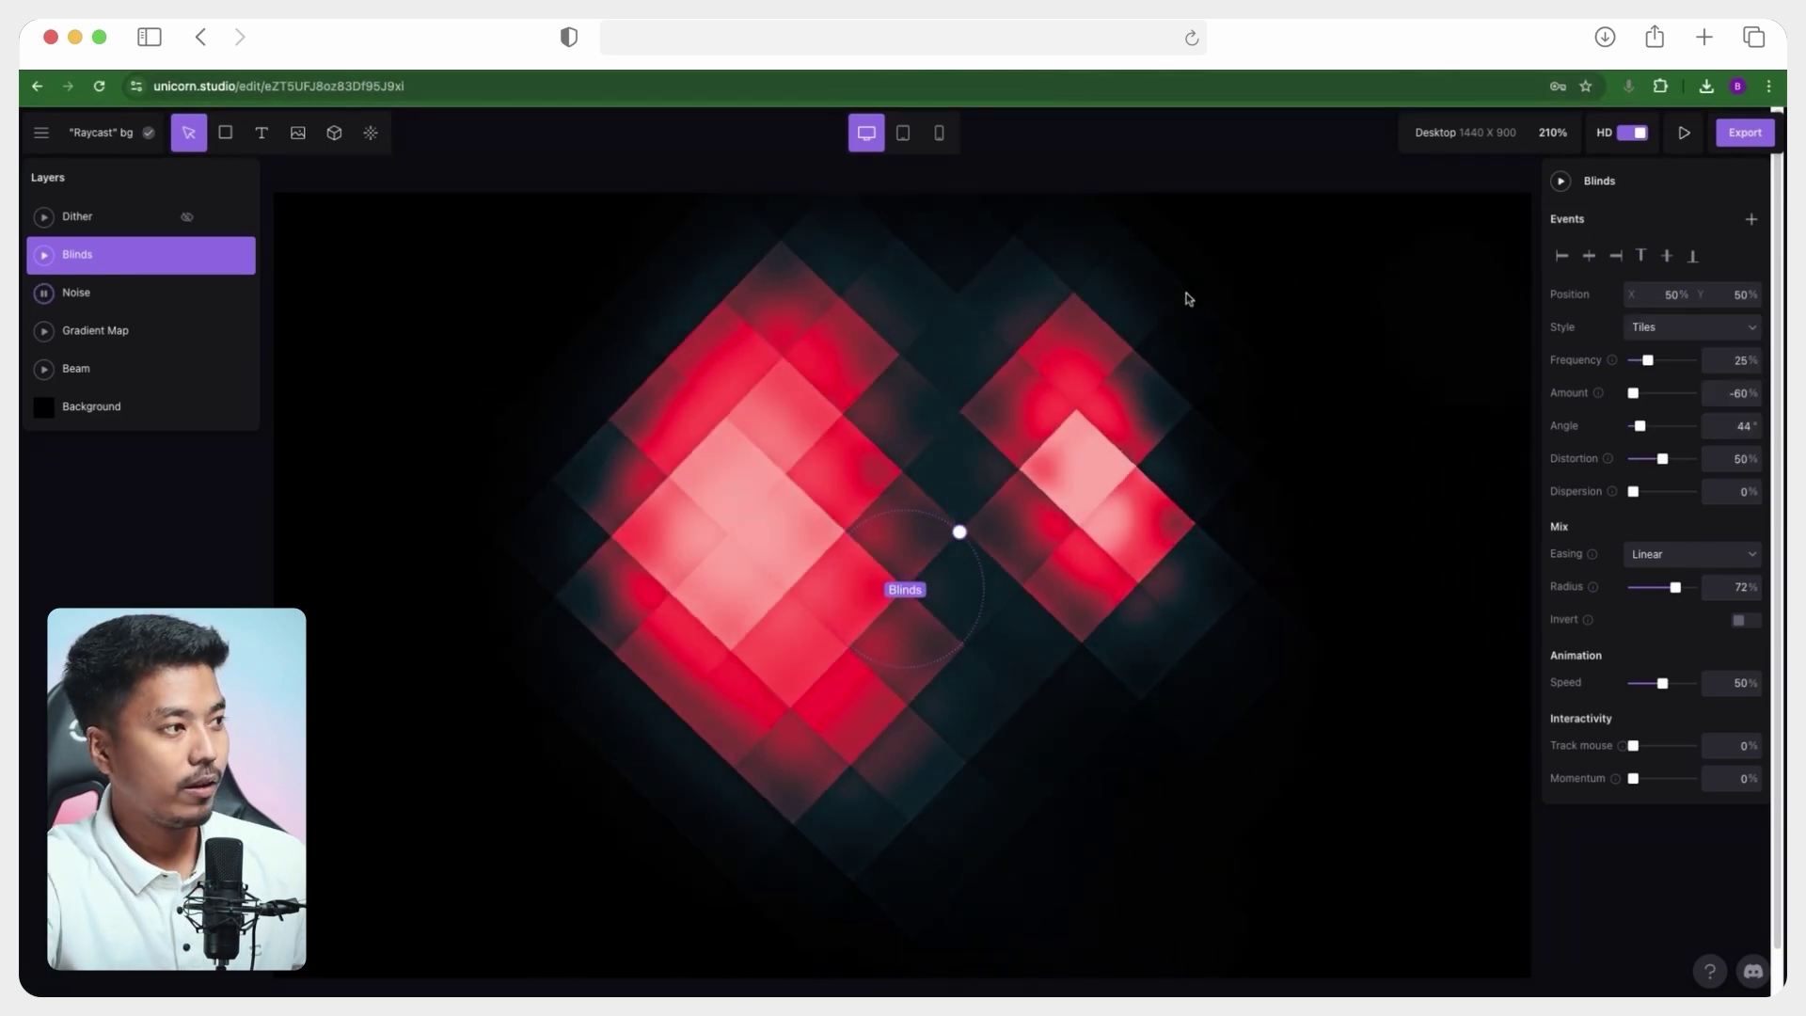
pyautogui.click(1684, 328)
pyautogui.click(762, 411)
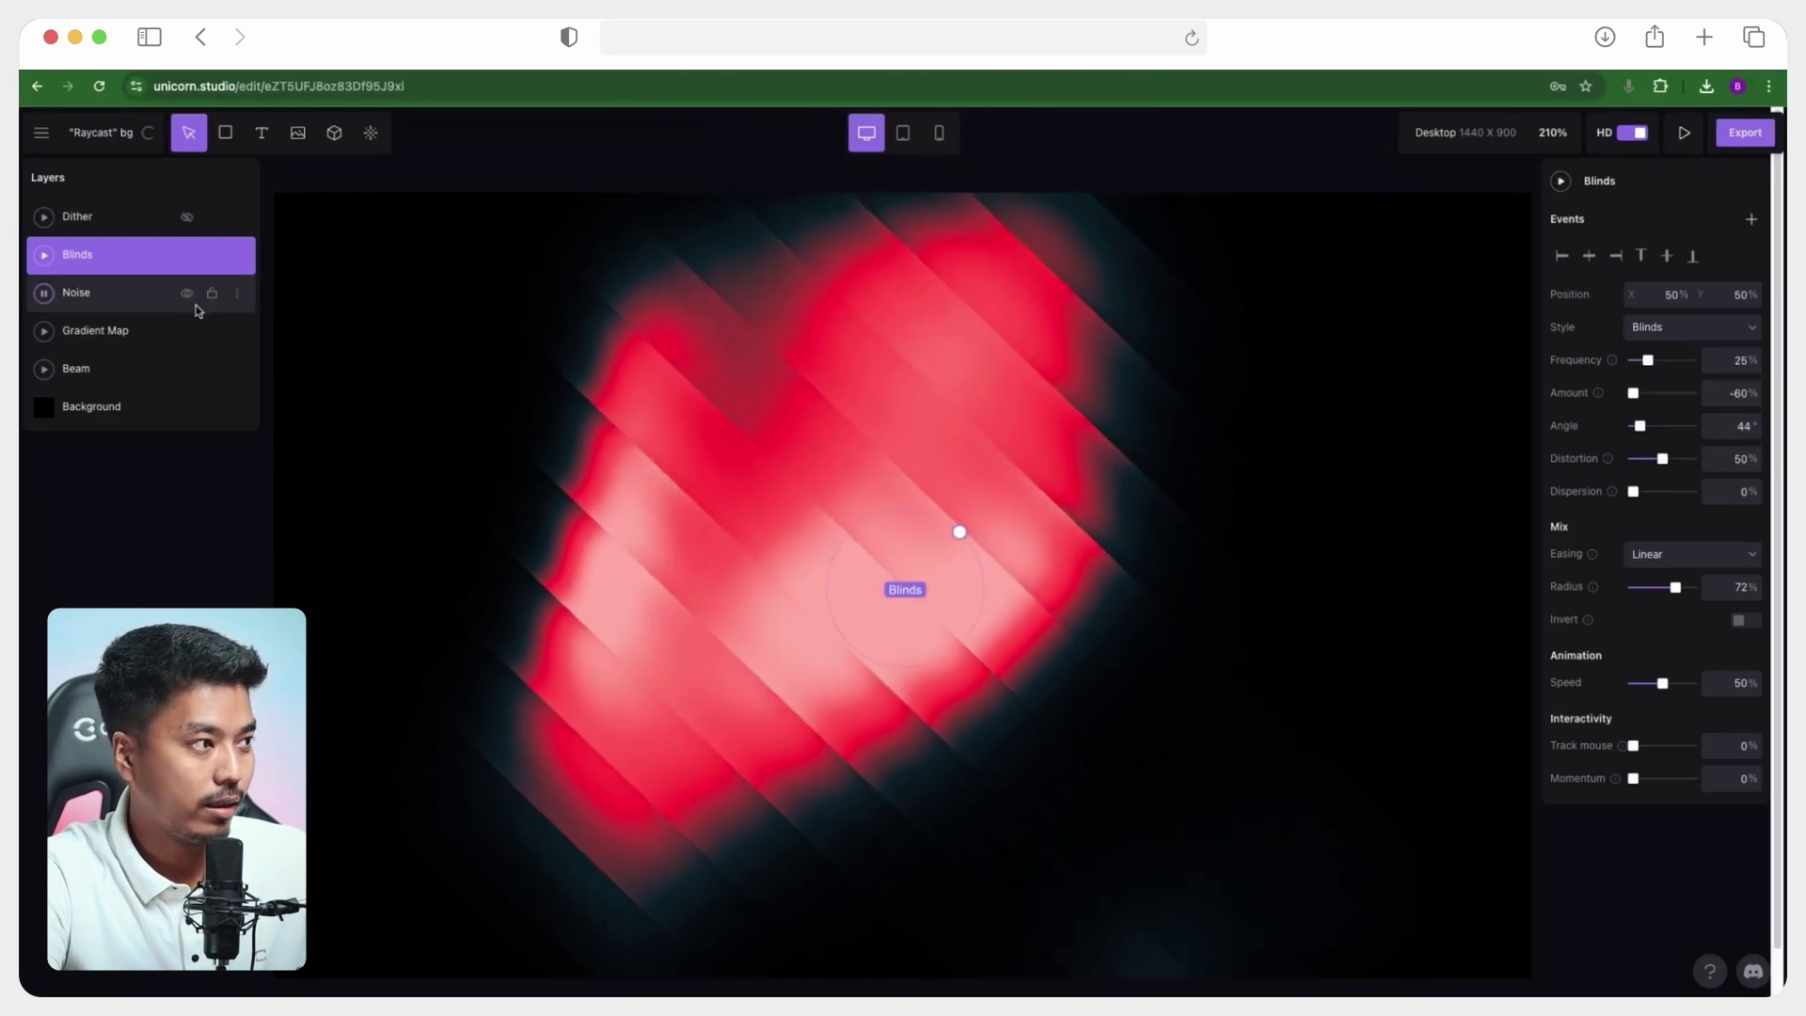
# - Select the Dither layer to review its settings
pyautogui.click(94, 219)
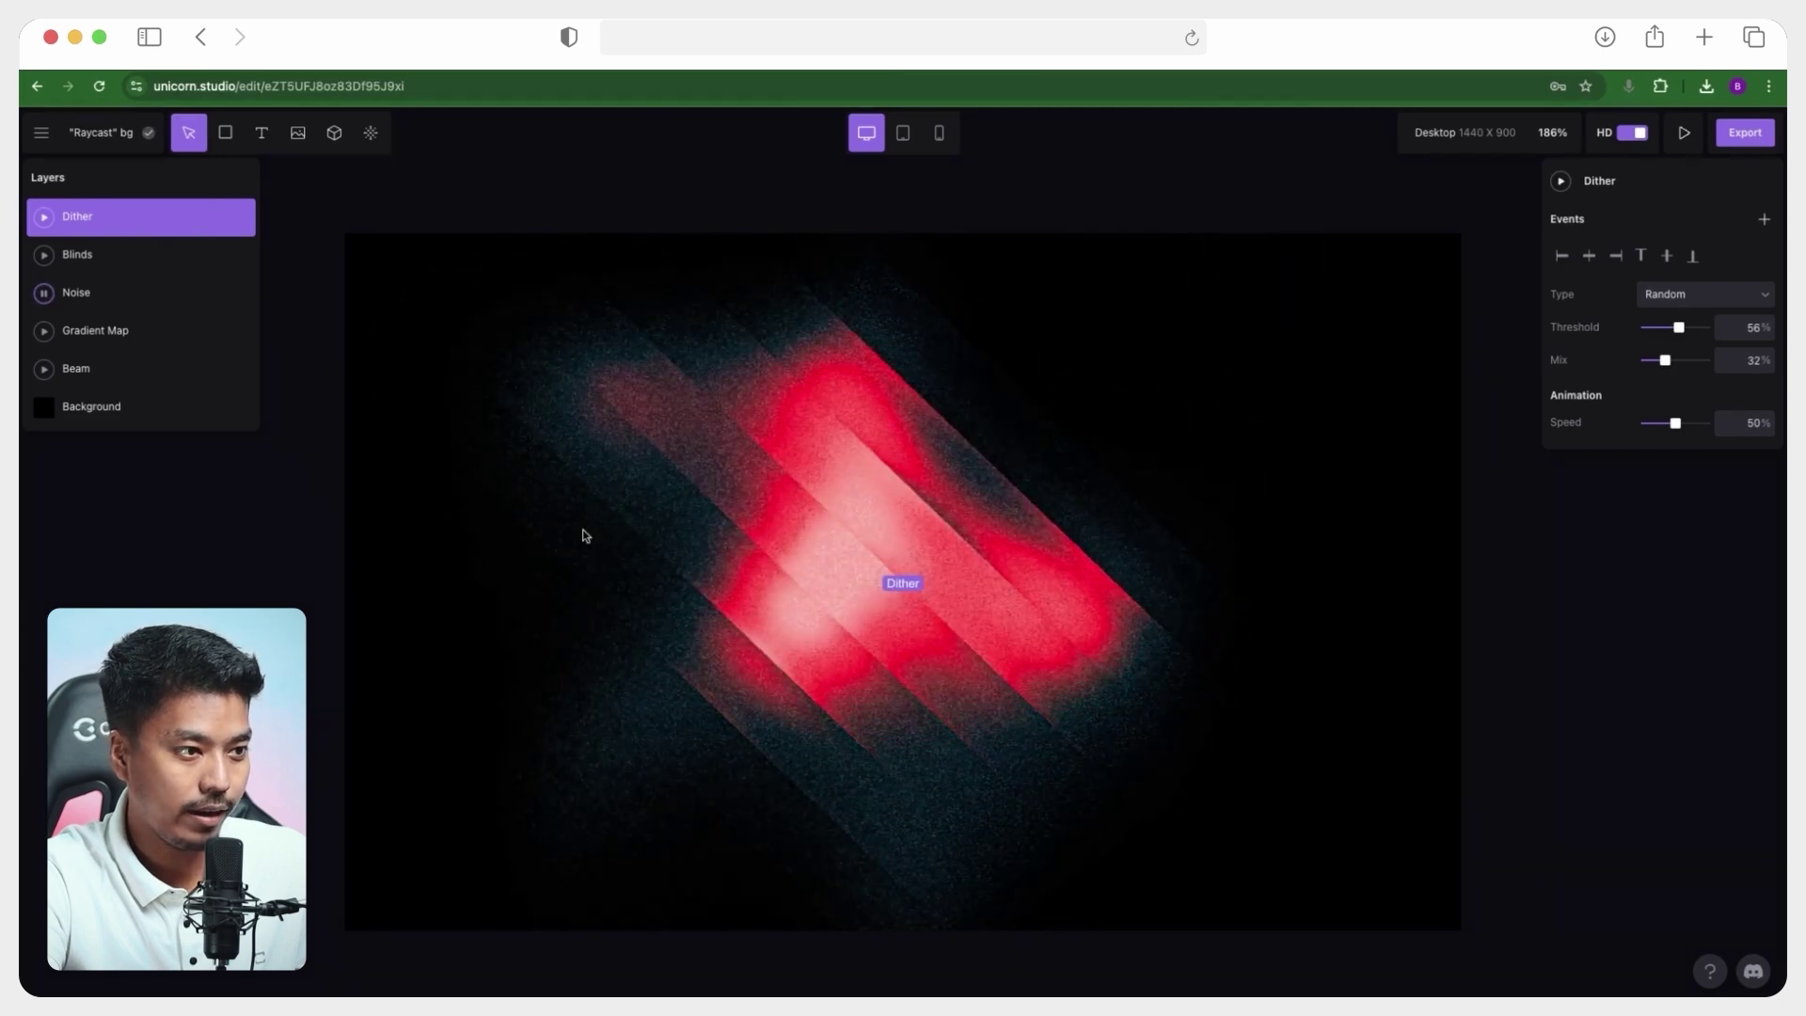
pyautogui.scroll(2, 1120, 526)
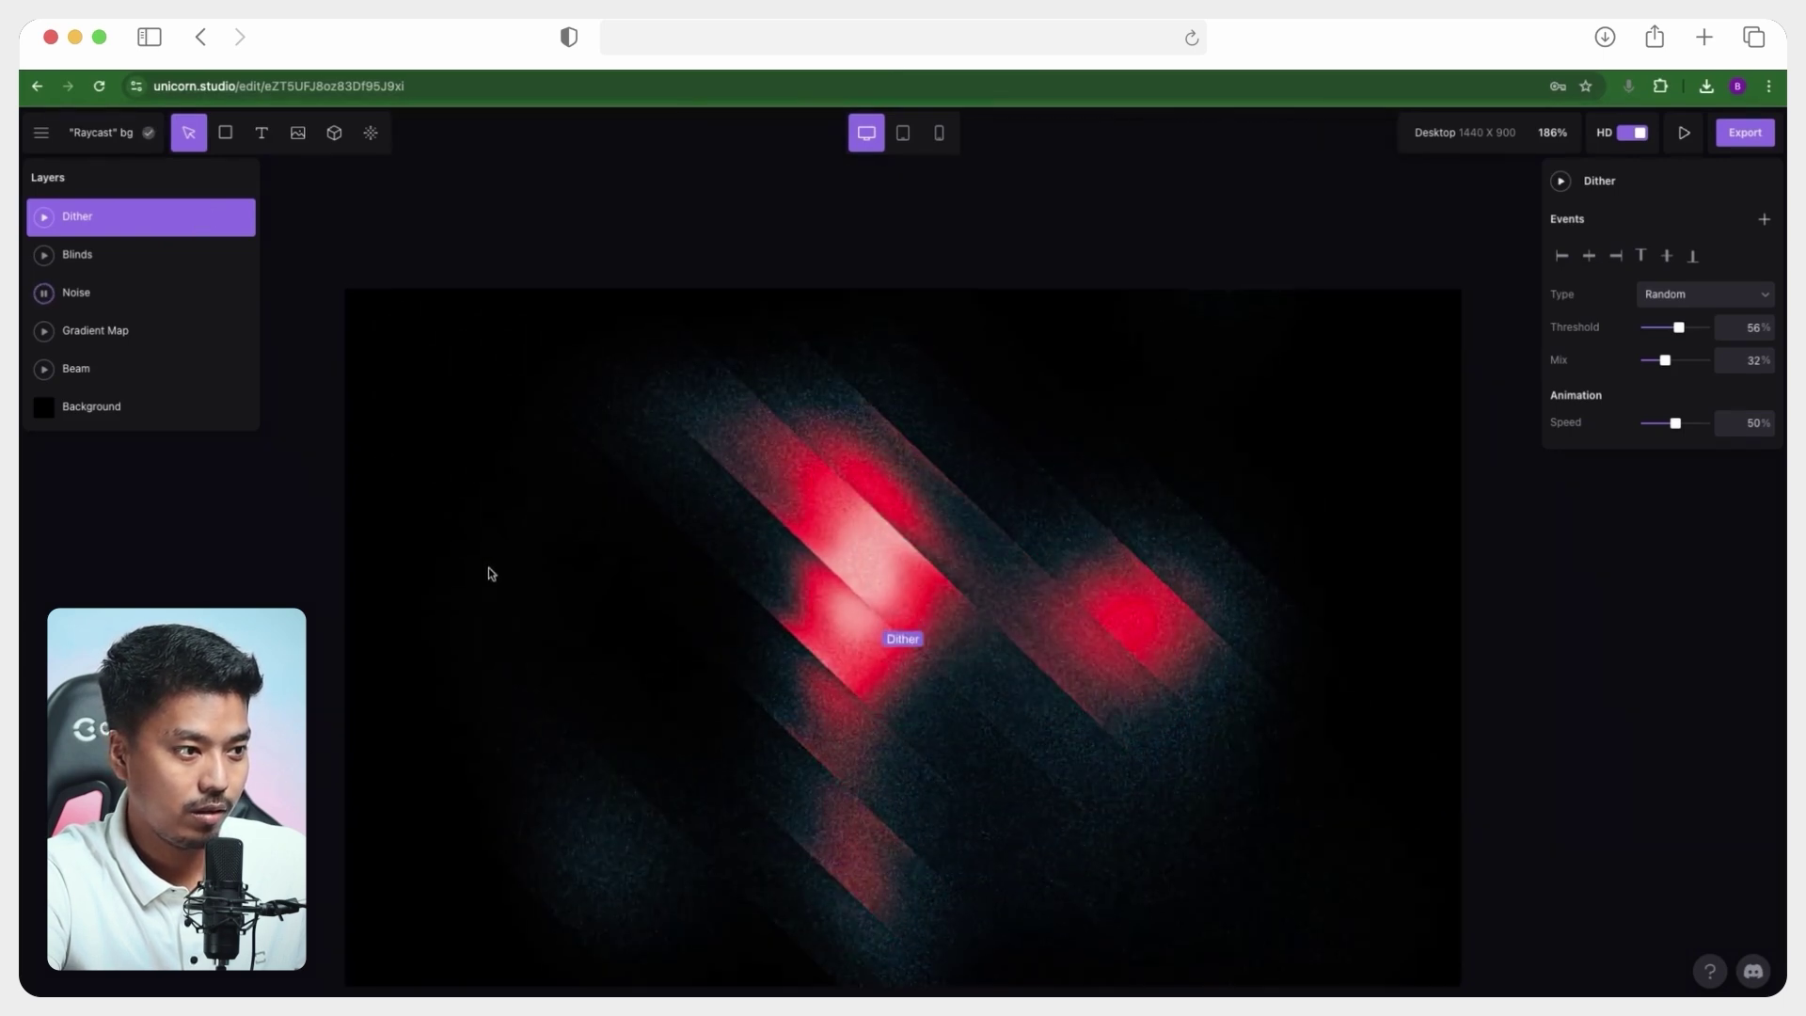
pyautogui.scroll(-3, 520, 556)
pyautogui.scroll(2, 1117, 440)
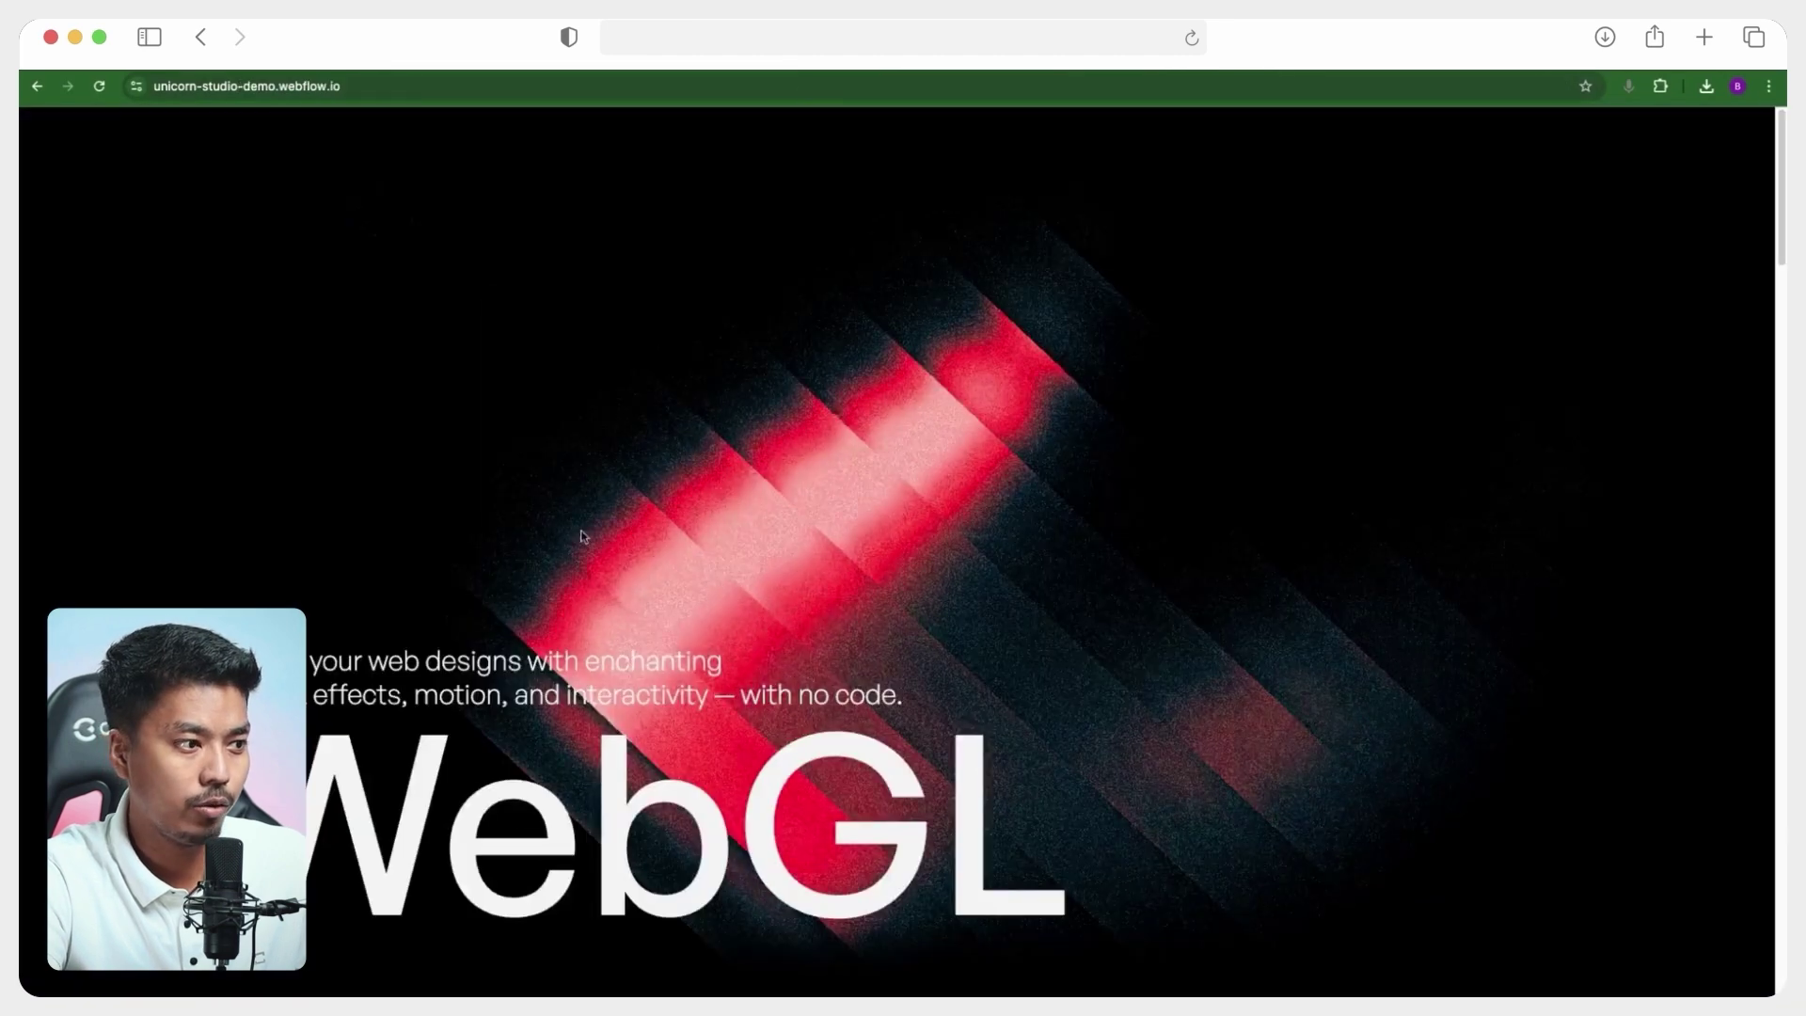
# - Scroll the live webflow.io page past the striped hero to the Concept image cards
pyautogui.scroll(-5, 940, 565)
pyautogui.scroll(-7, 903, 334)
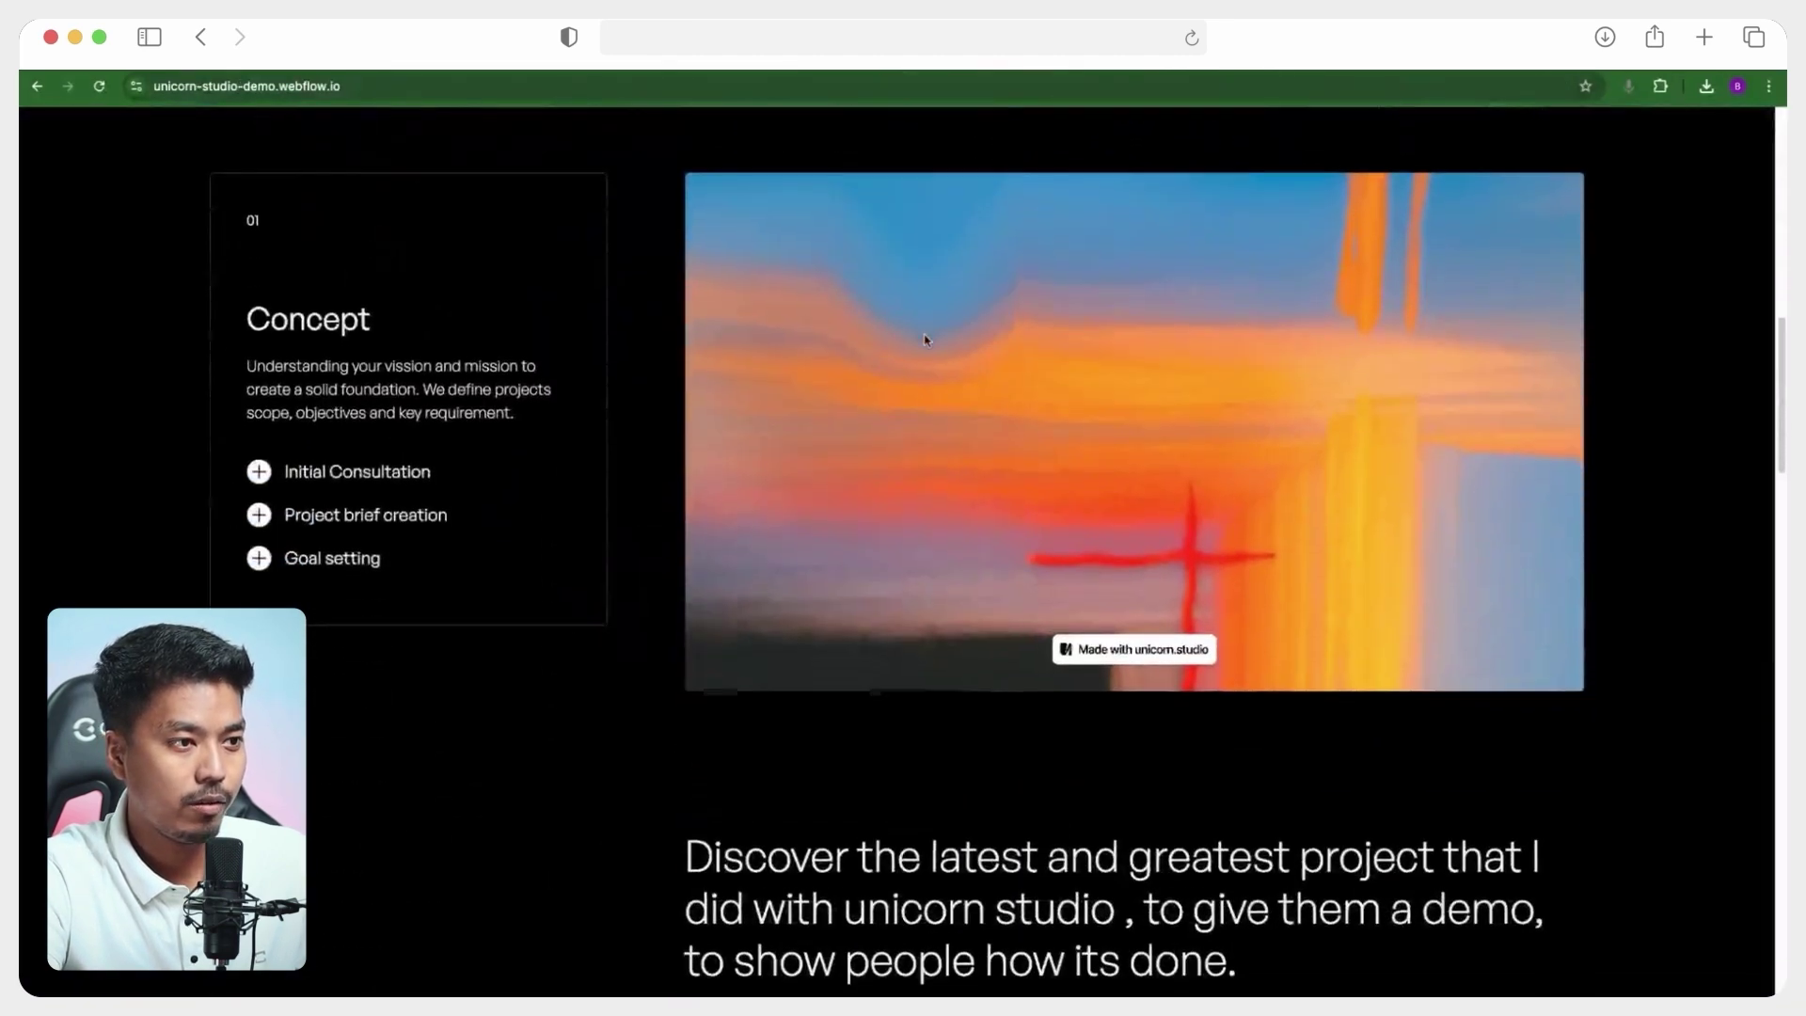
pyautogui.scroll(2, 960, 564)
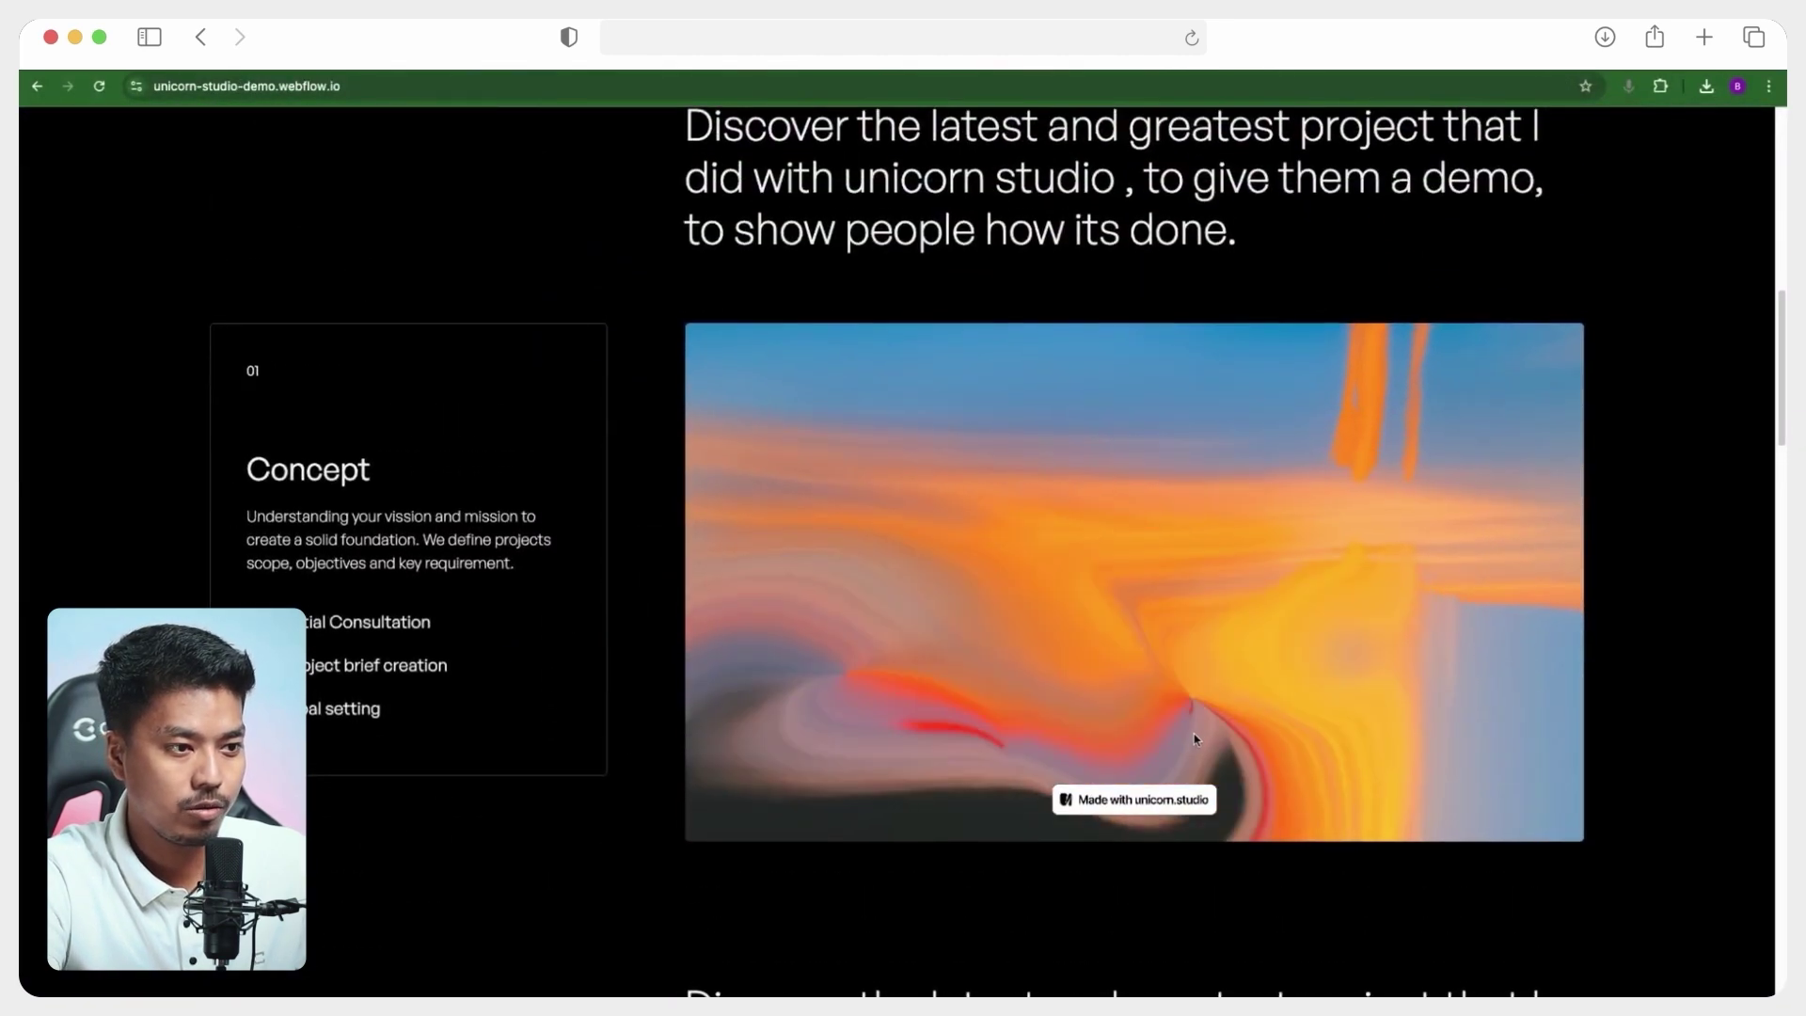
pyautogui.scroll(-8, 1194, 738)
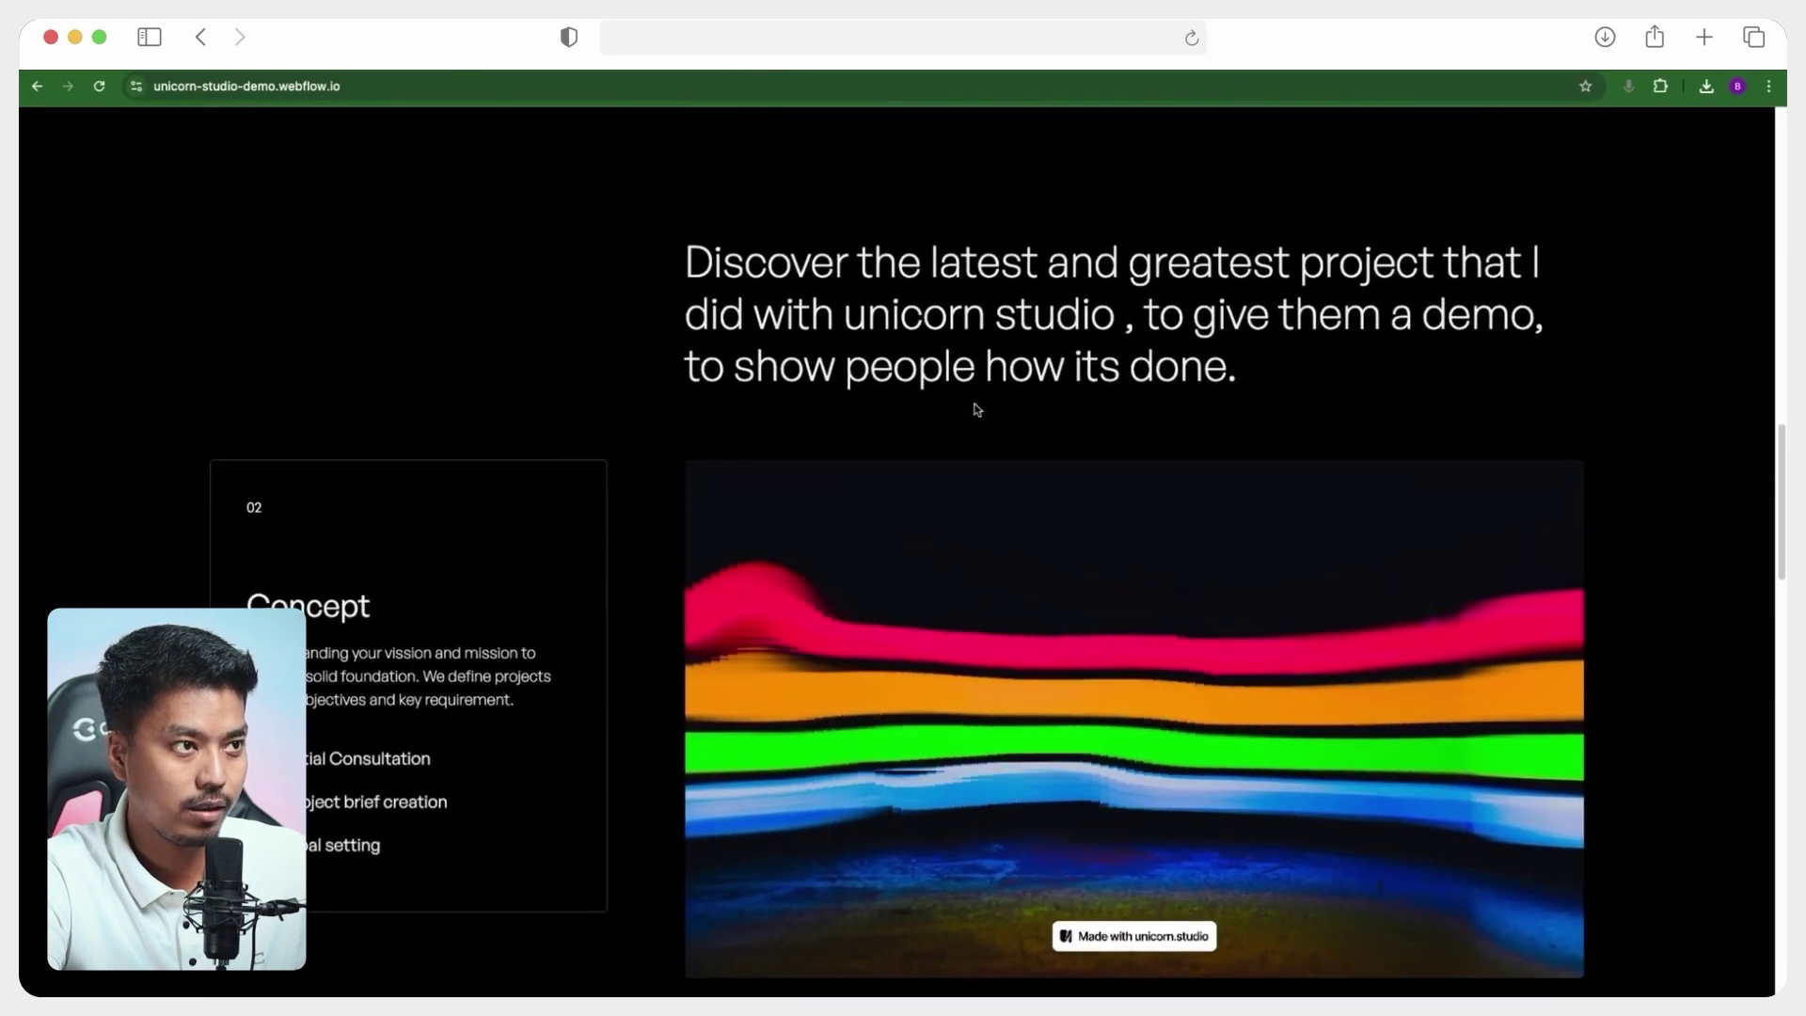
pyautogui.scroll(2, 972, 407)
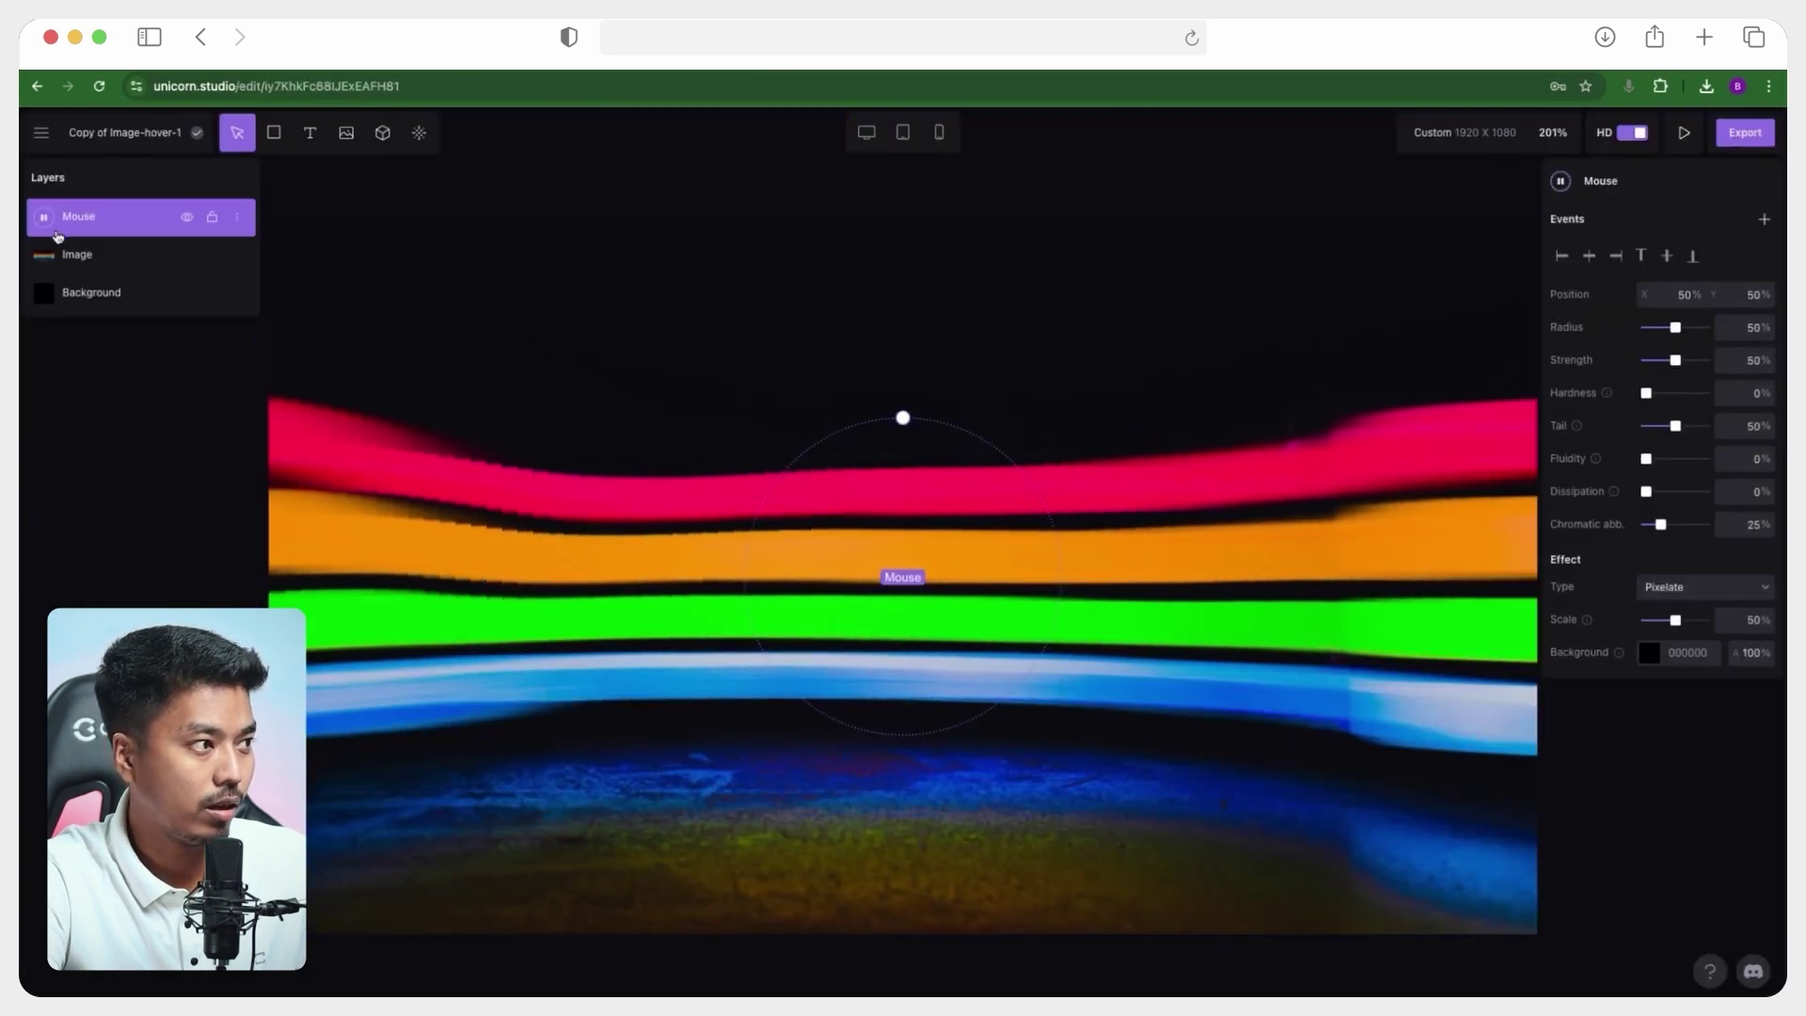
# - Delete the old Image and Mouse layers, leaving only the Background
pyautogui.click(88, 254)
pyautogui.press('Delete')
pyautogui.click(101, 216)
pyautogui.press('Delete')
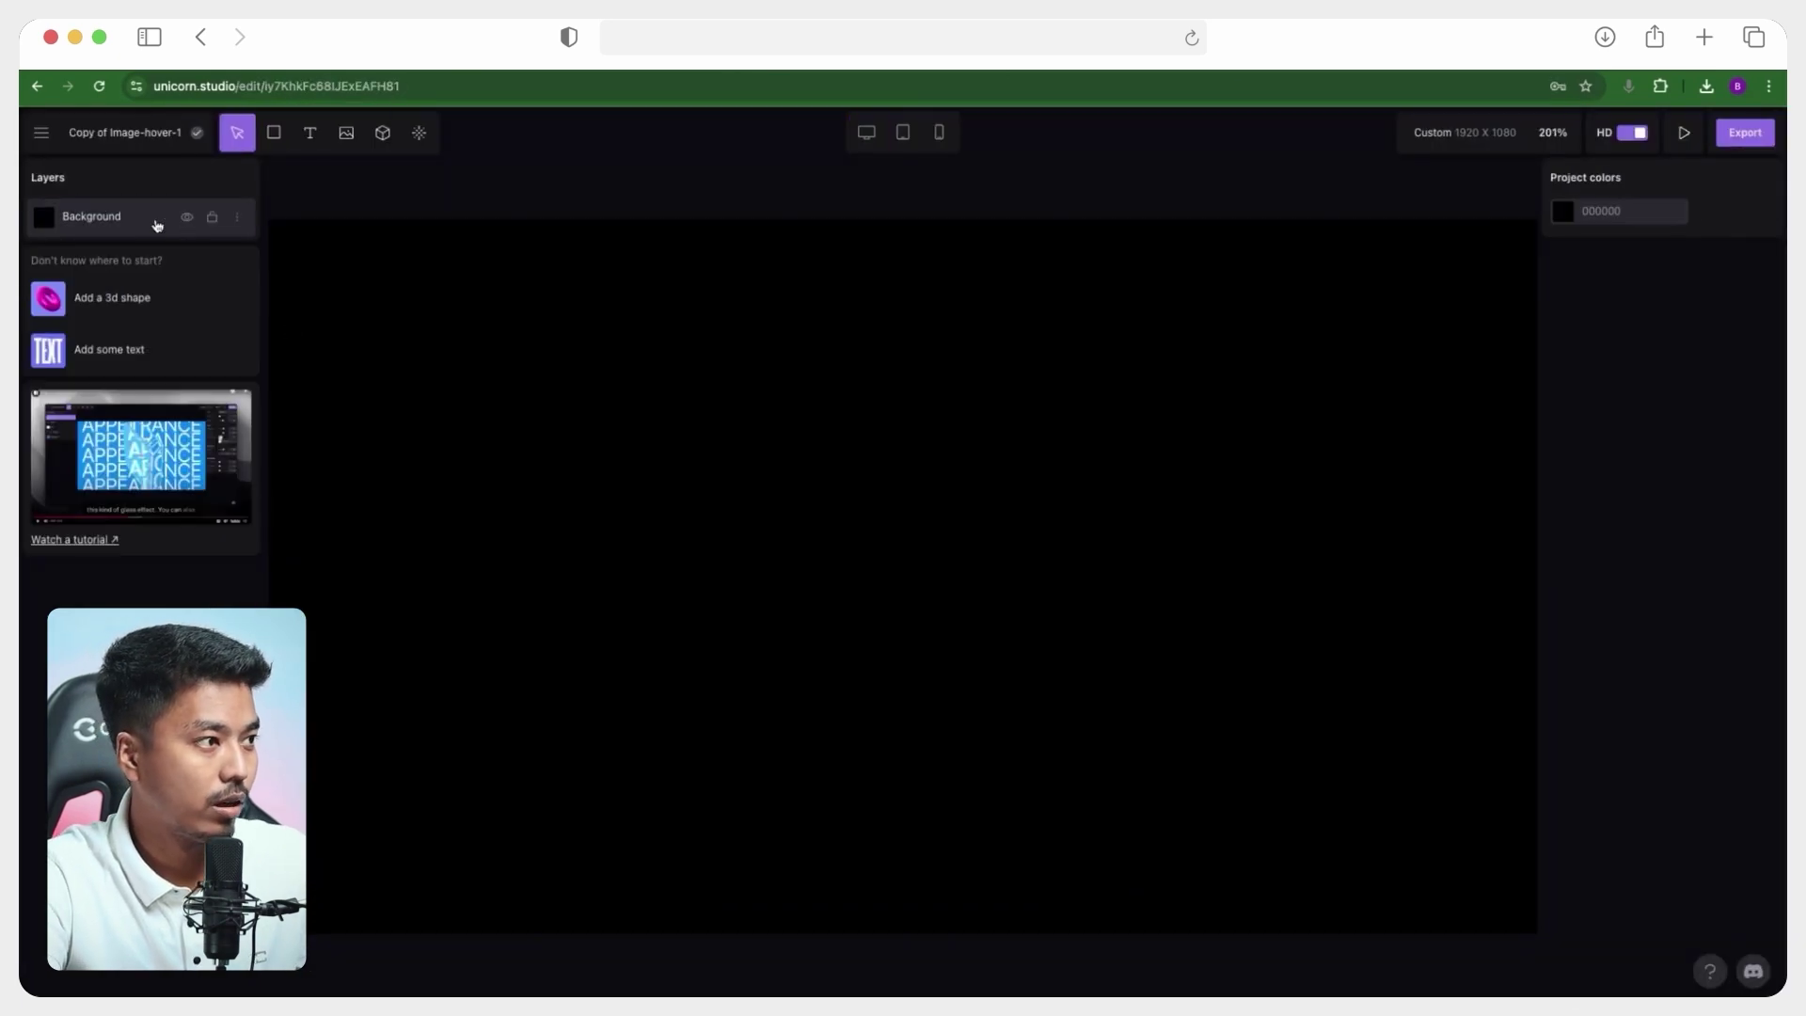
pyautogui.click(157, 224)
# - Add the rainbow image, enlarge it to 77%, and position it to cover the artboard
pyautogui.click(346, 131)
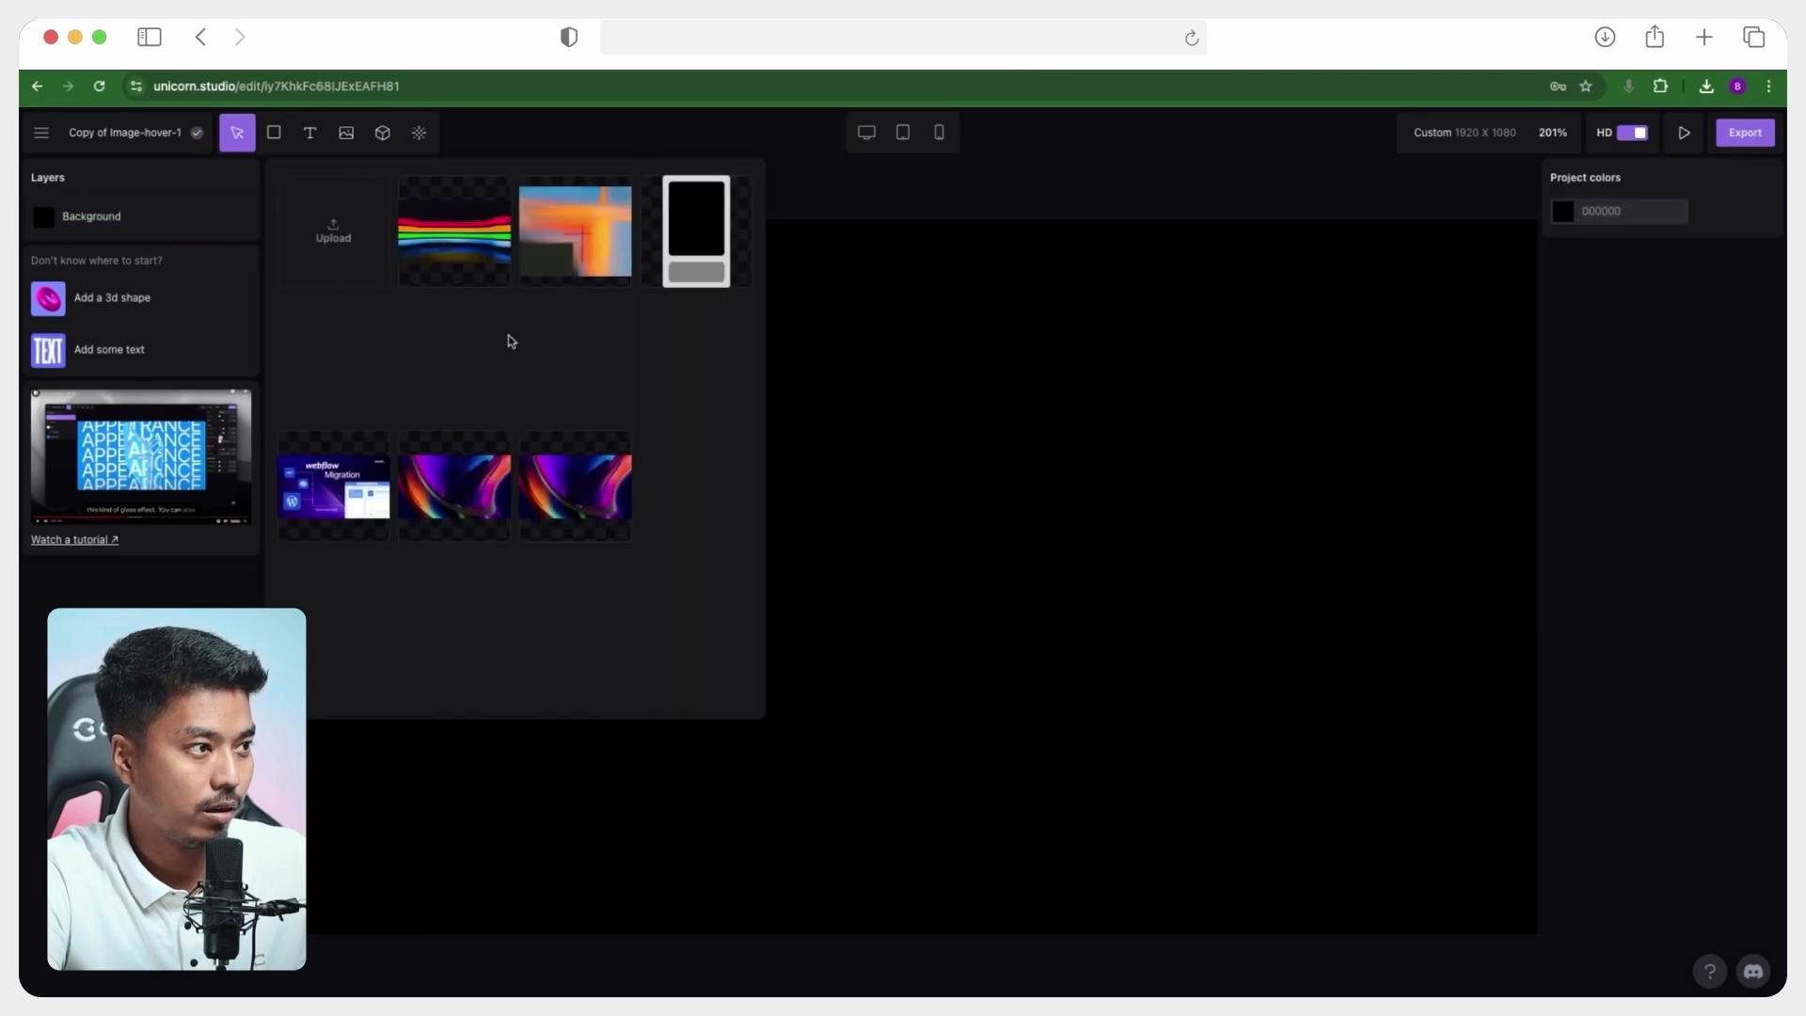
pyautogui.click(480, 271)
pyautogui.moveTo(964, 684); pyautogui.dragTo(1310, 859)
pyautogui.moveTo(793, 643); pyautogui.dragTo(853, 639)
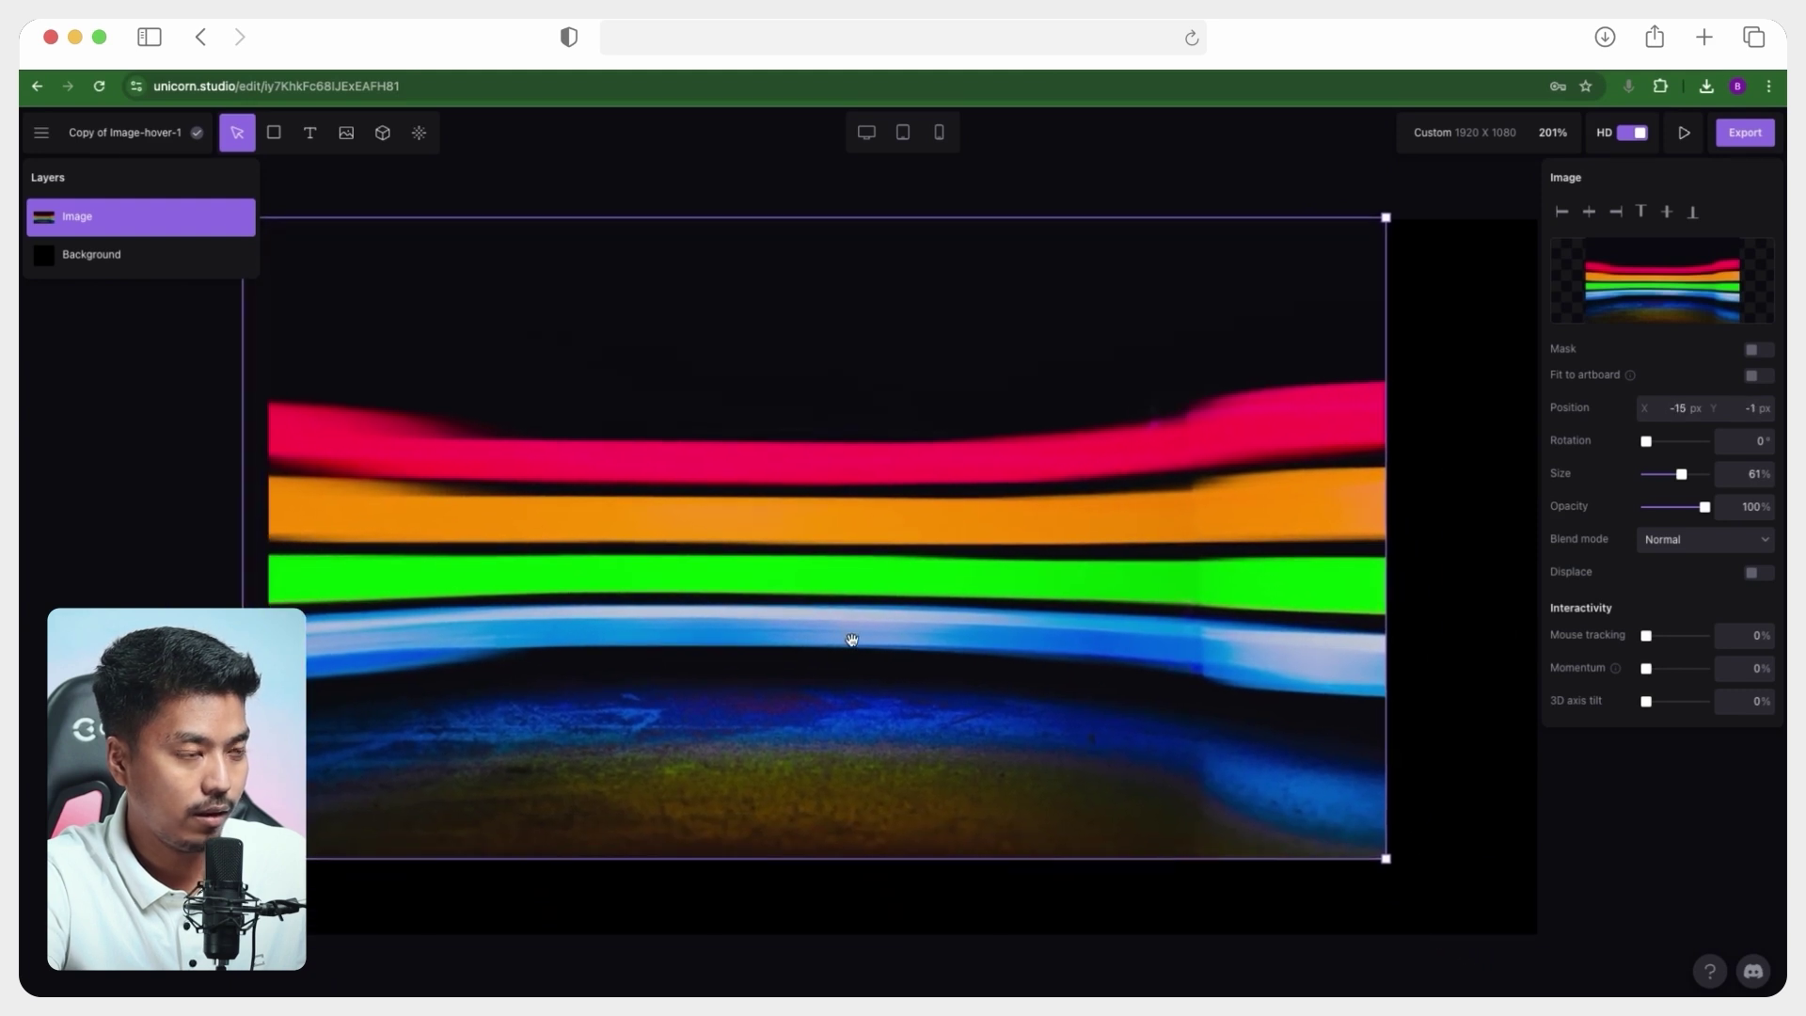
pyautogui.moveTo(1405, 883); pyautogui.dragTo(1516, 922)
pyautogui.moveTo(1050, 694); pyautogui.dragTo(1127, 698)
# - Reselect the rainbow Image layer and bring up the list of effects
pyautogui.click(37, 359)
pyautogui.click(79, 272)
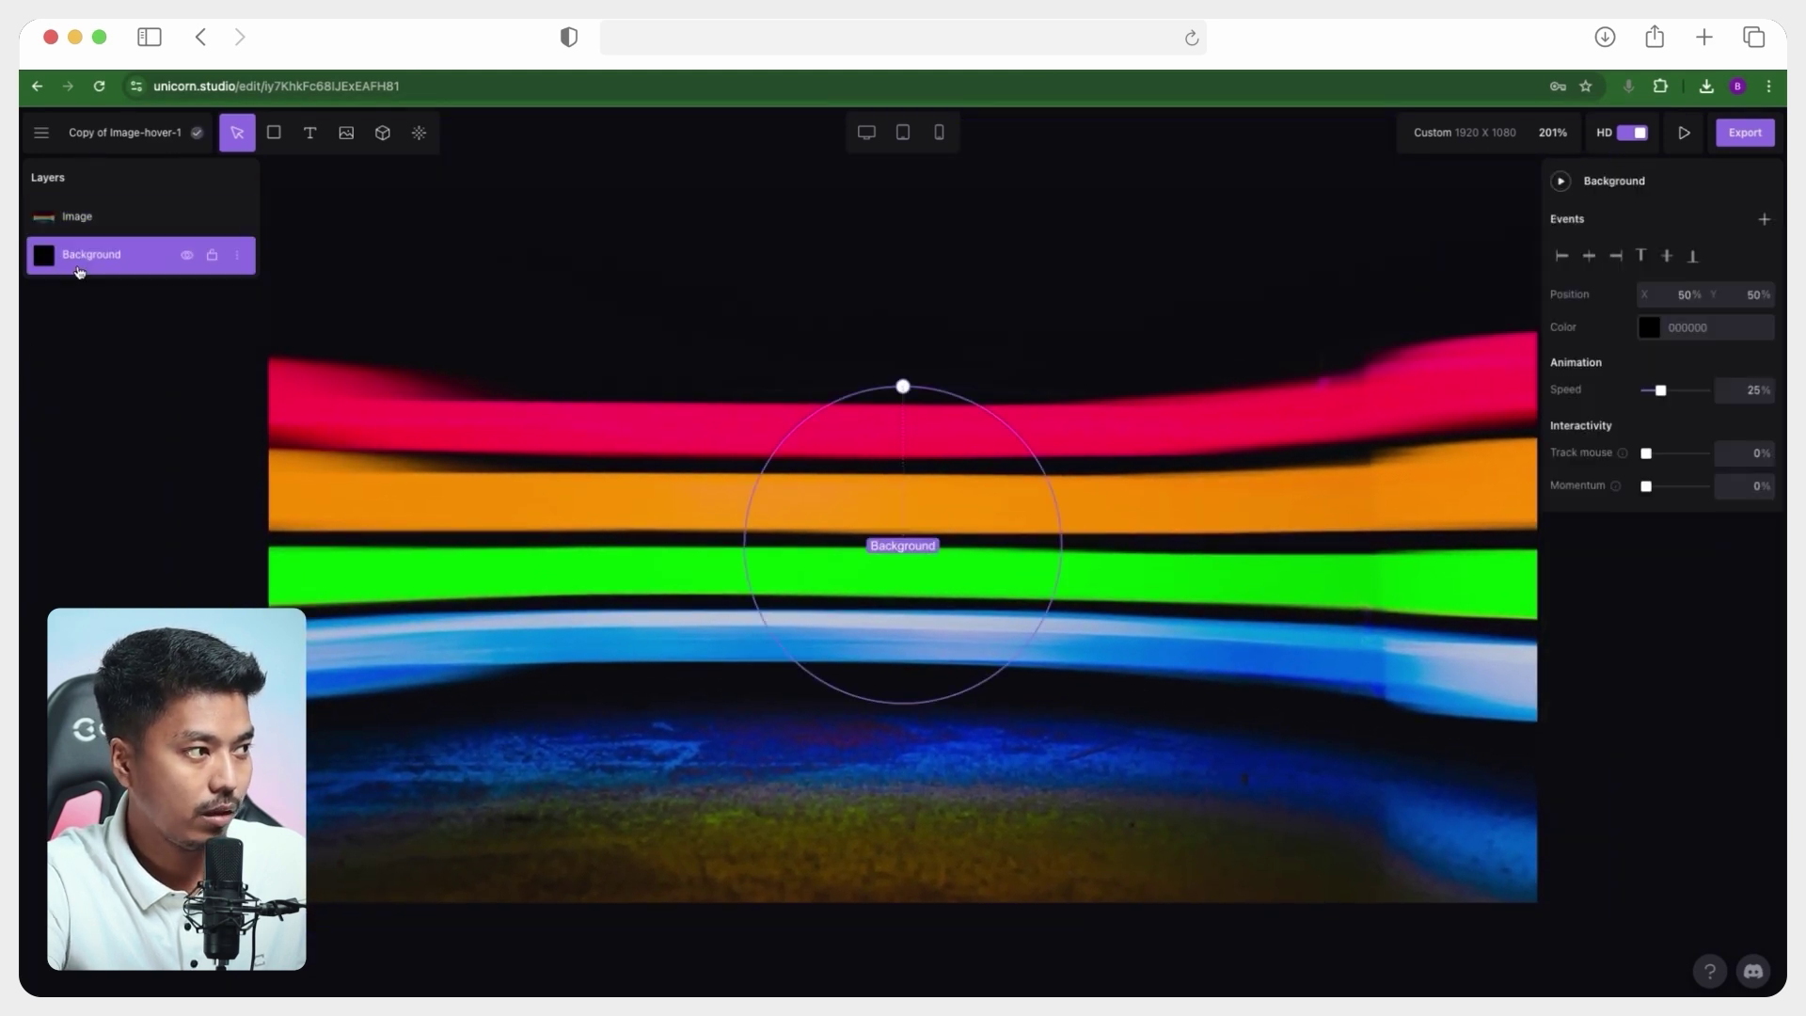
pyautogui.click(117, 215)
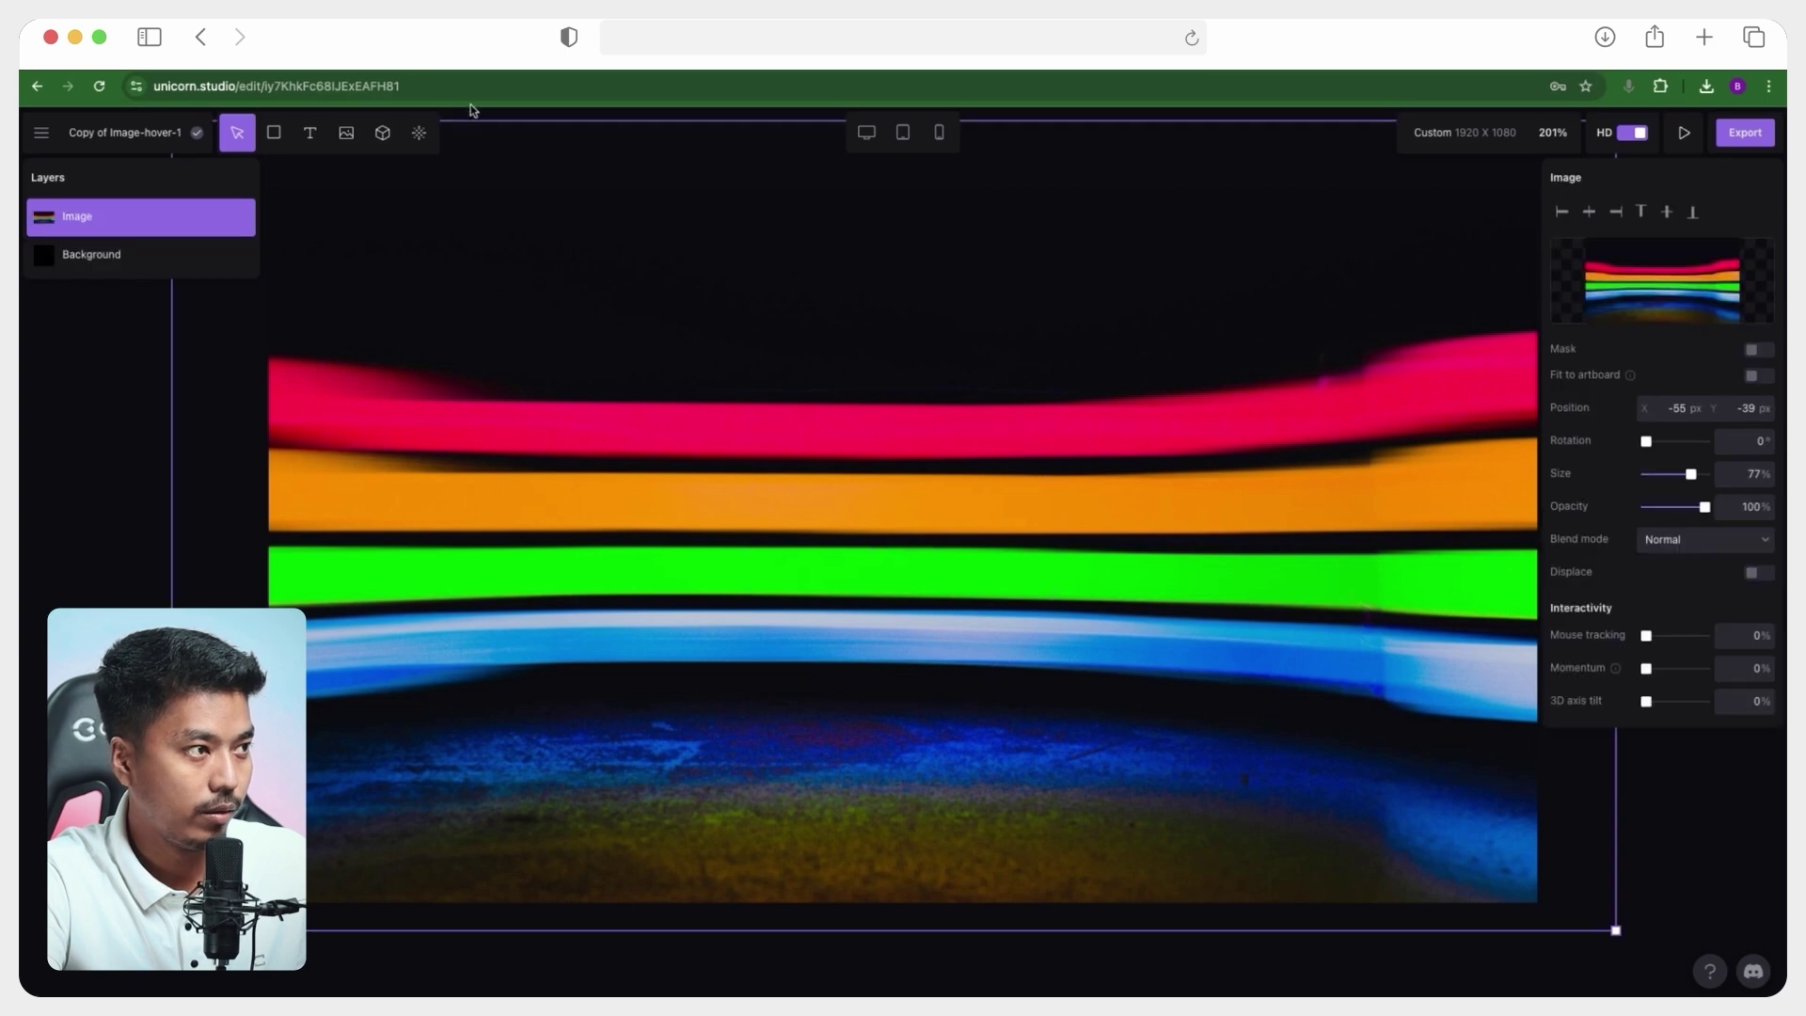
pyautogui.click(418, 131)
# - Search effects for 'mouse' and add the Mouse trail effect over the rainbow image
pyautogui.write('mouse')
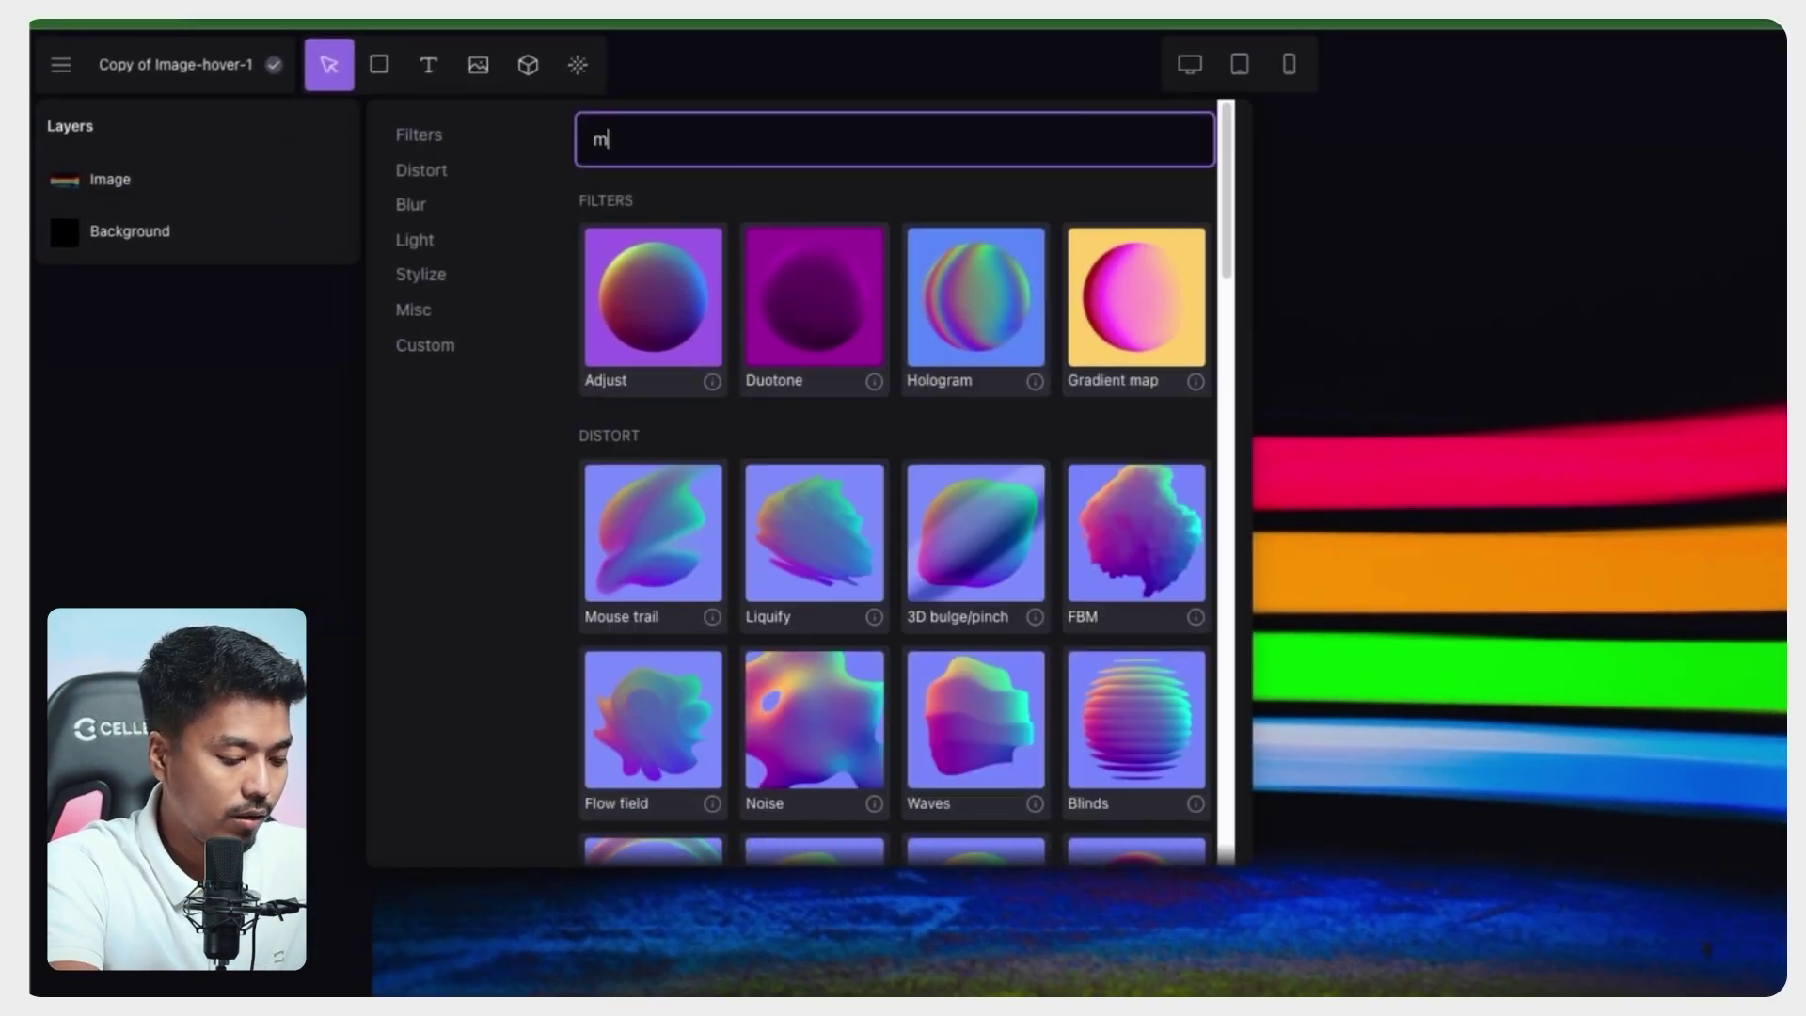
pyautogui.click(638, 302)
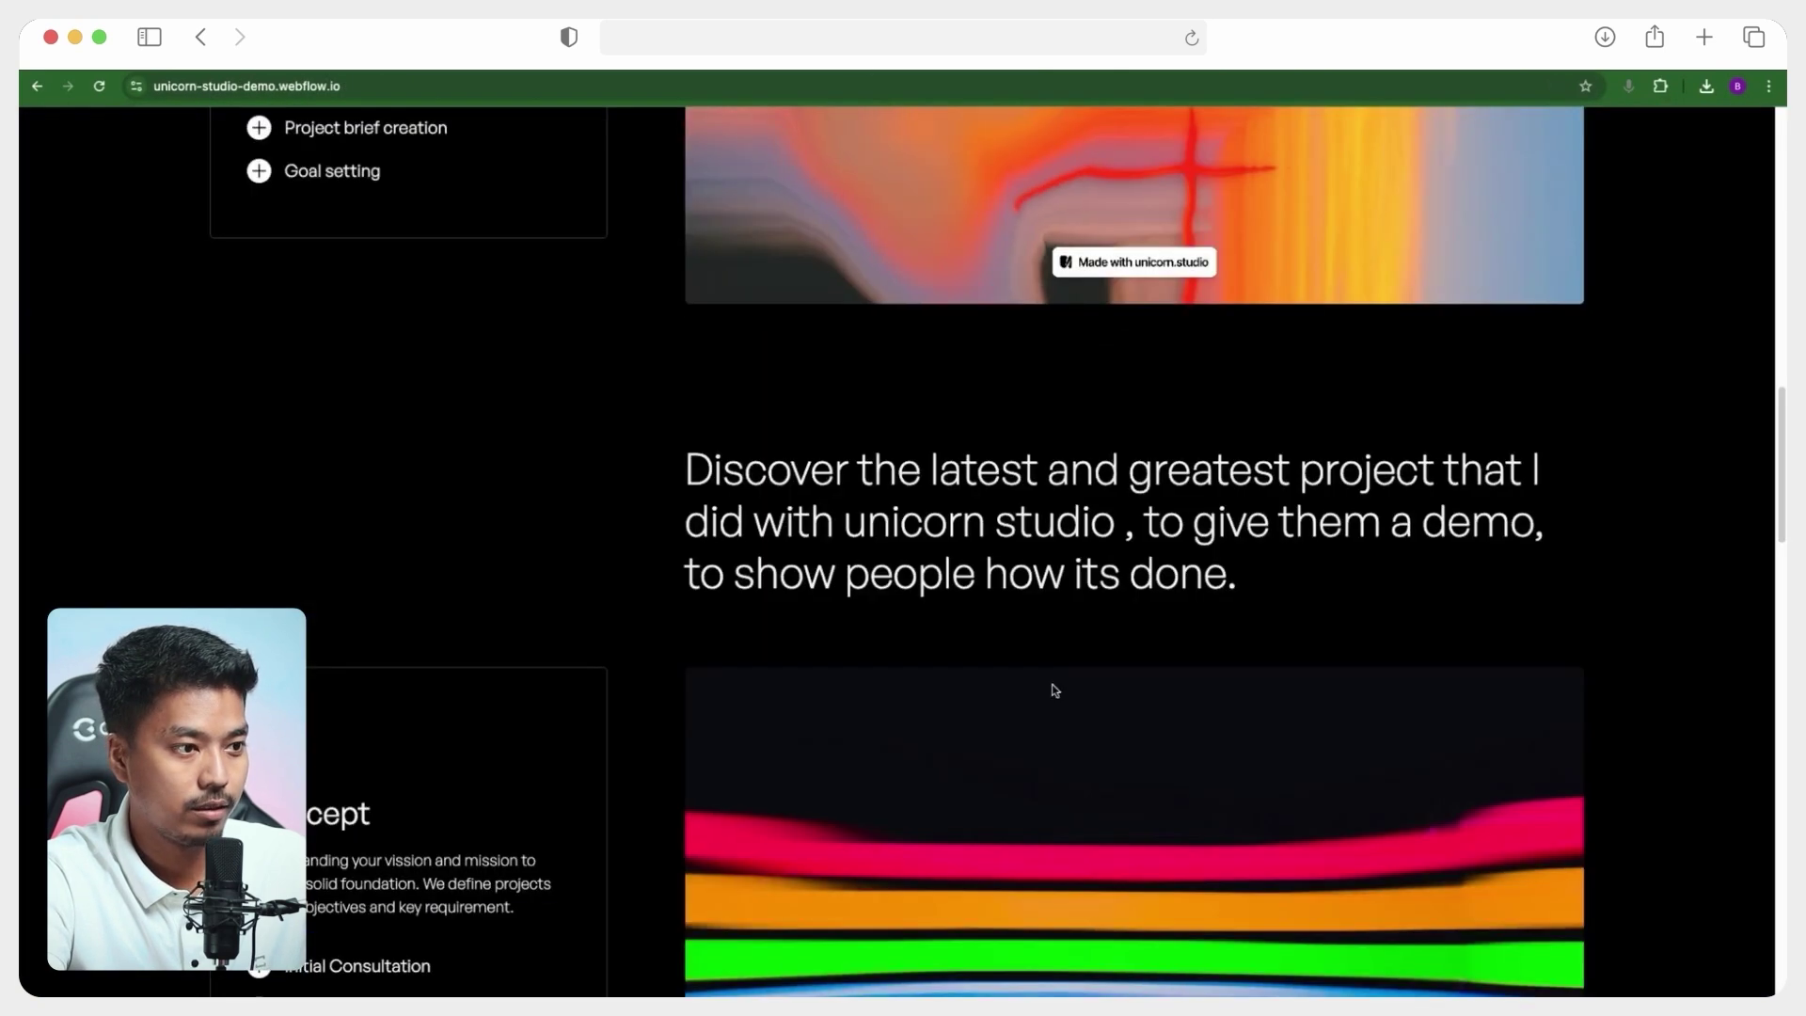
pyautogui.scroll(8, 1048, 686)
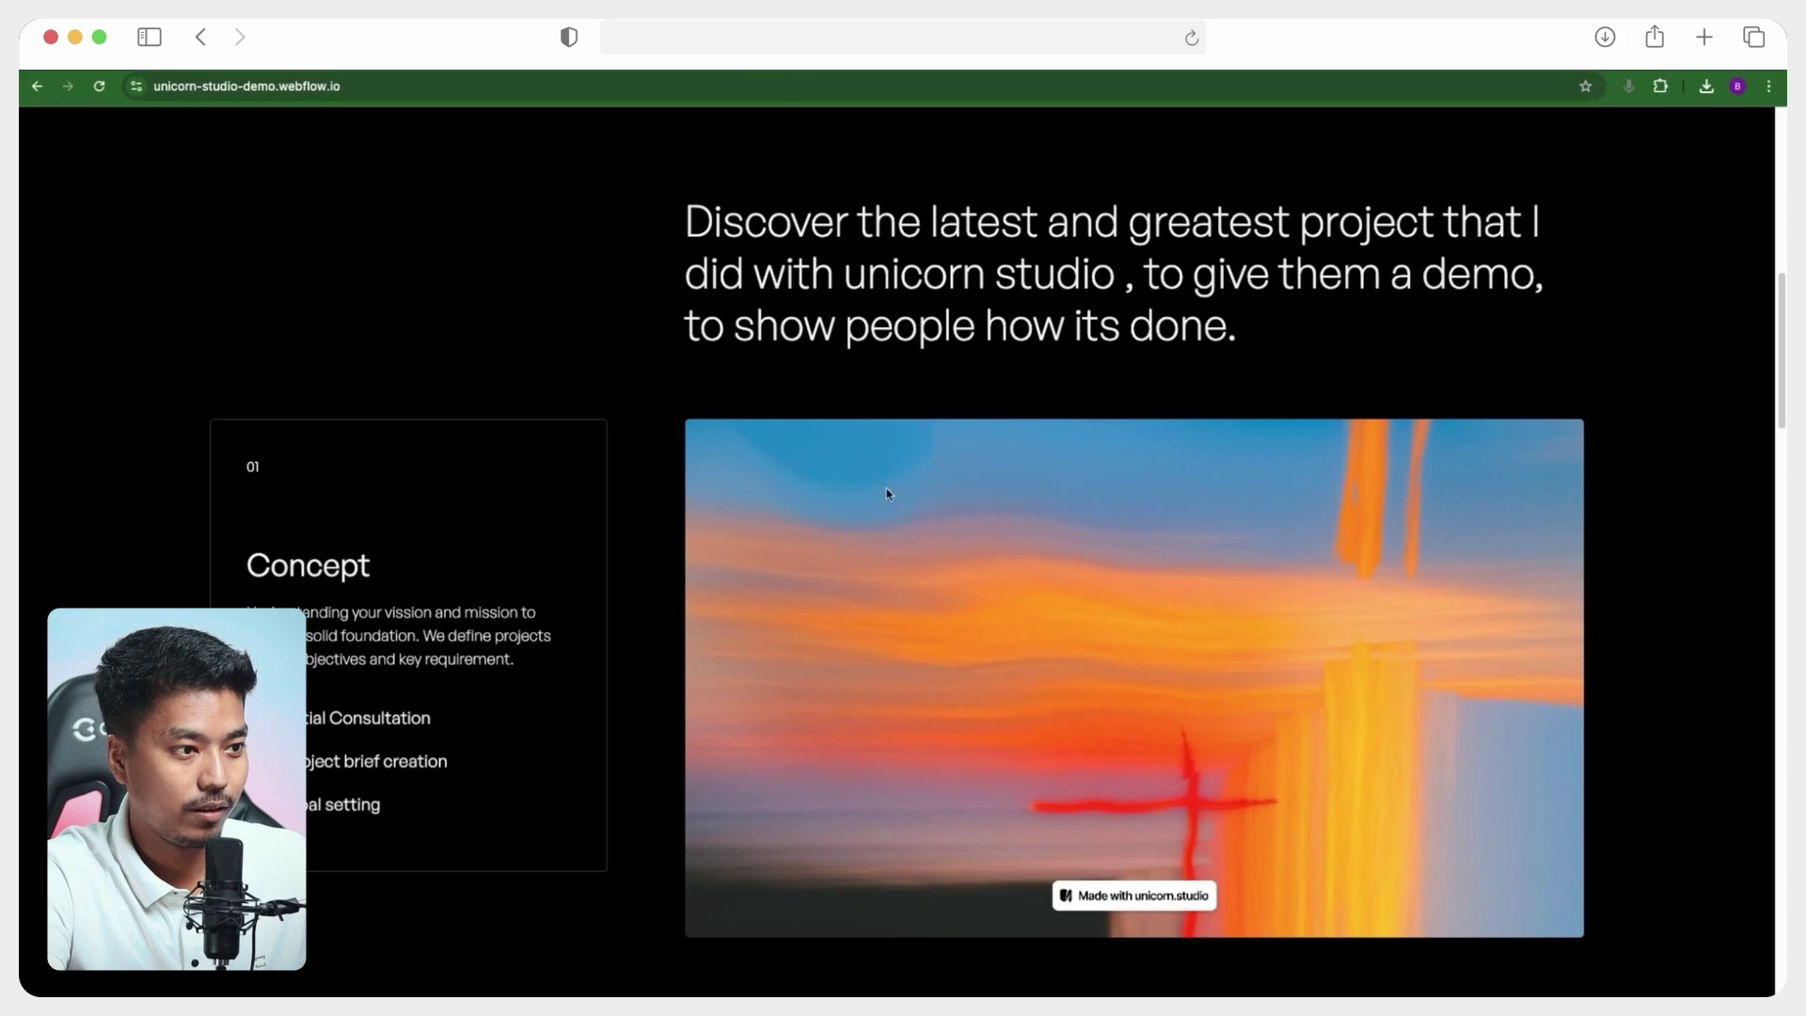
pyautogui.scroll(-10, 887, 492)
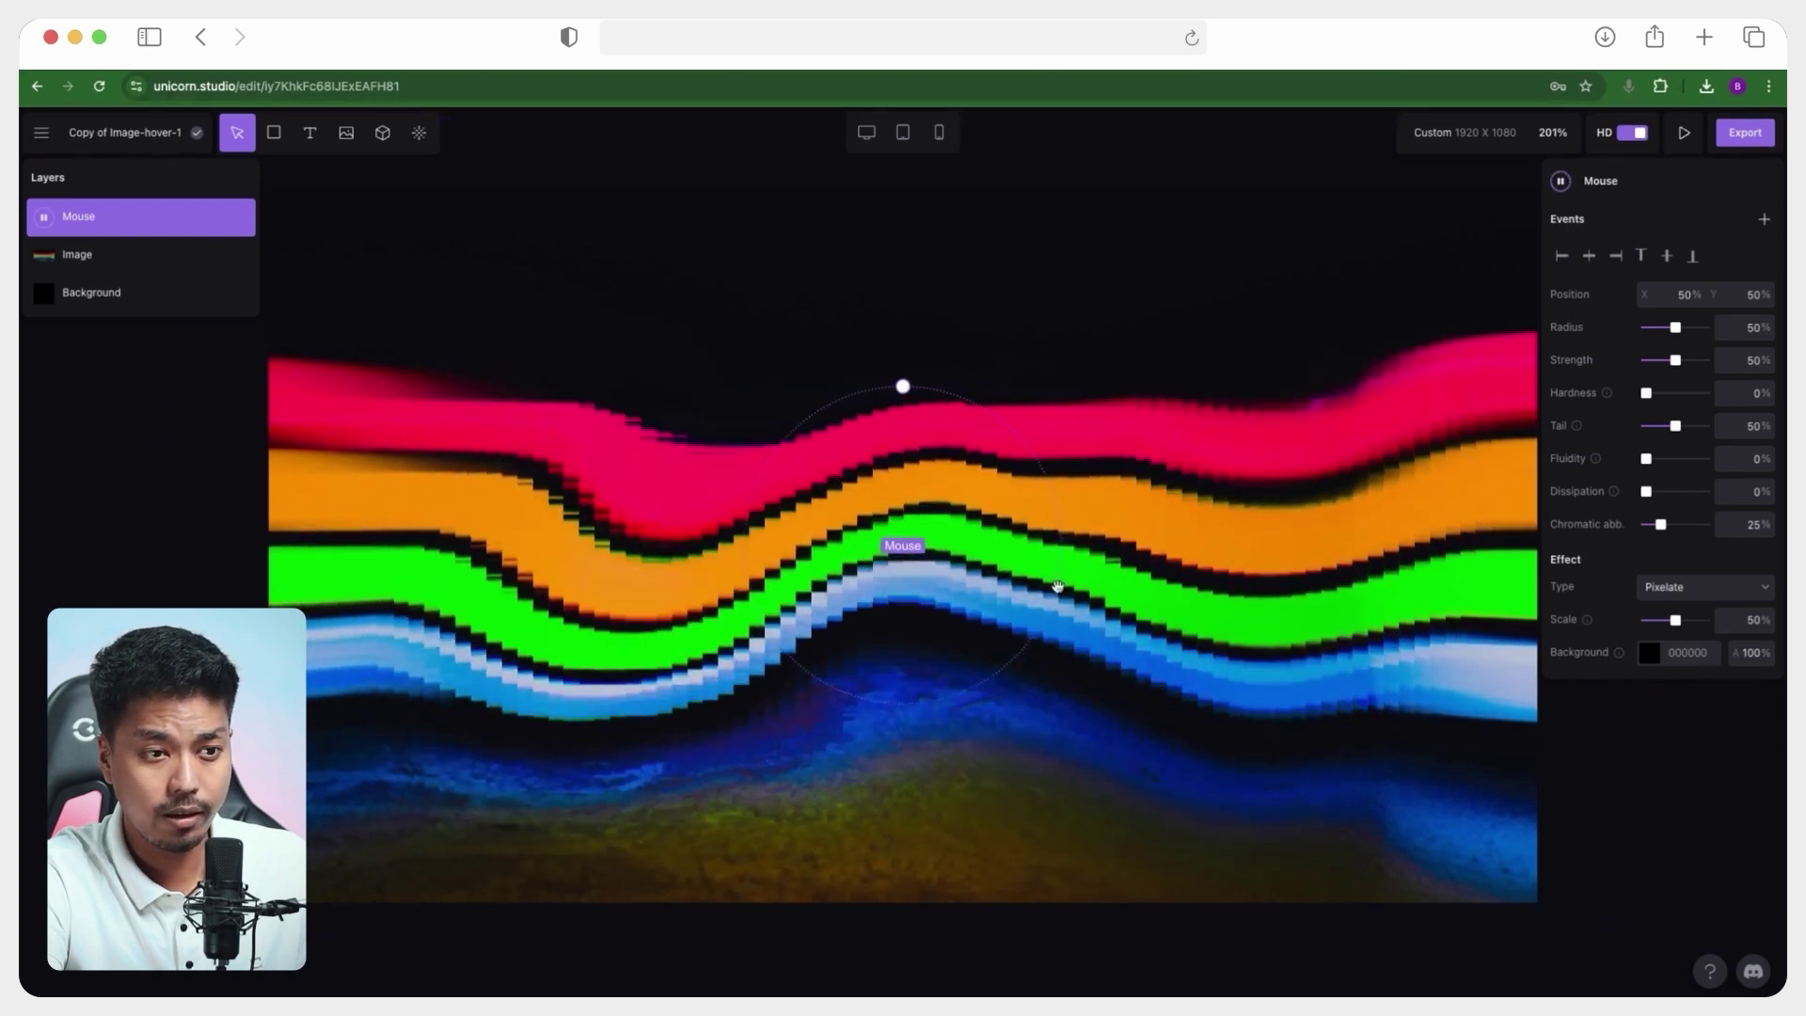
pyautogui.scroll(3, 931, 233)
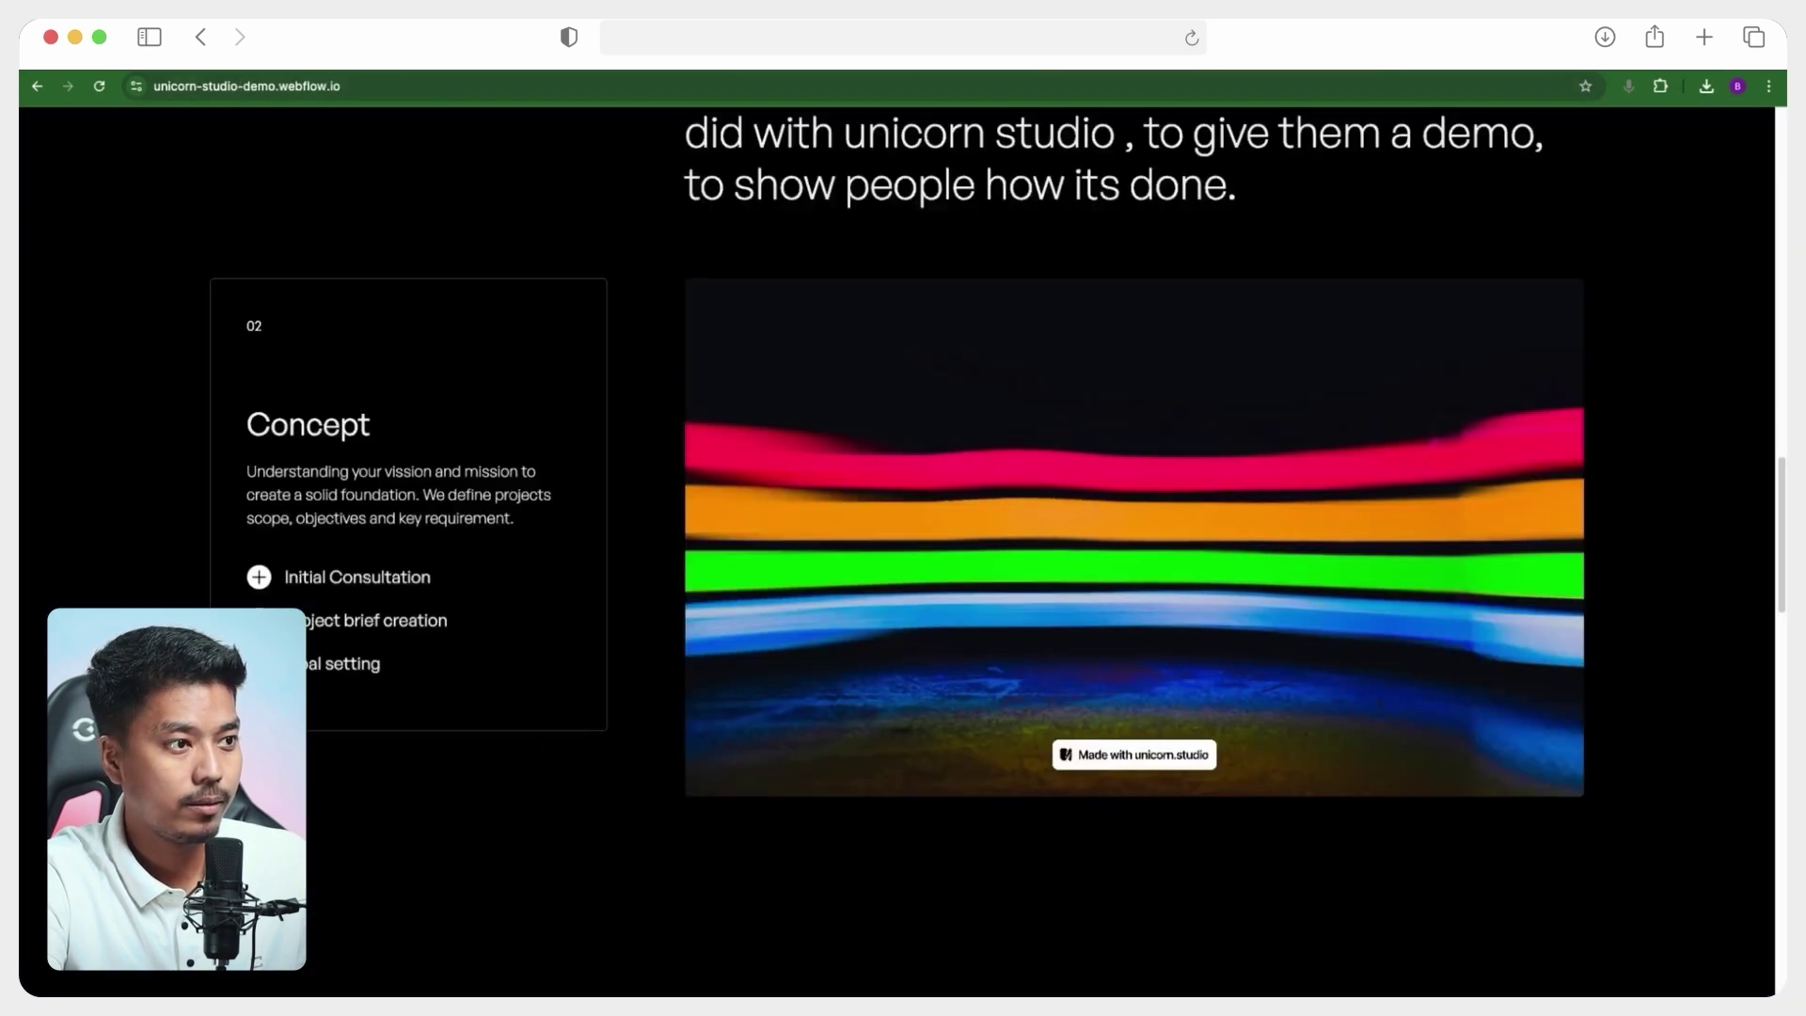
pyautogui.scroll(-10, 852, 555)
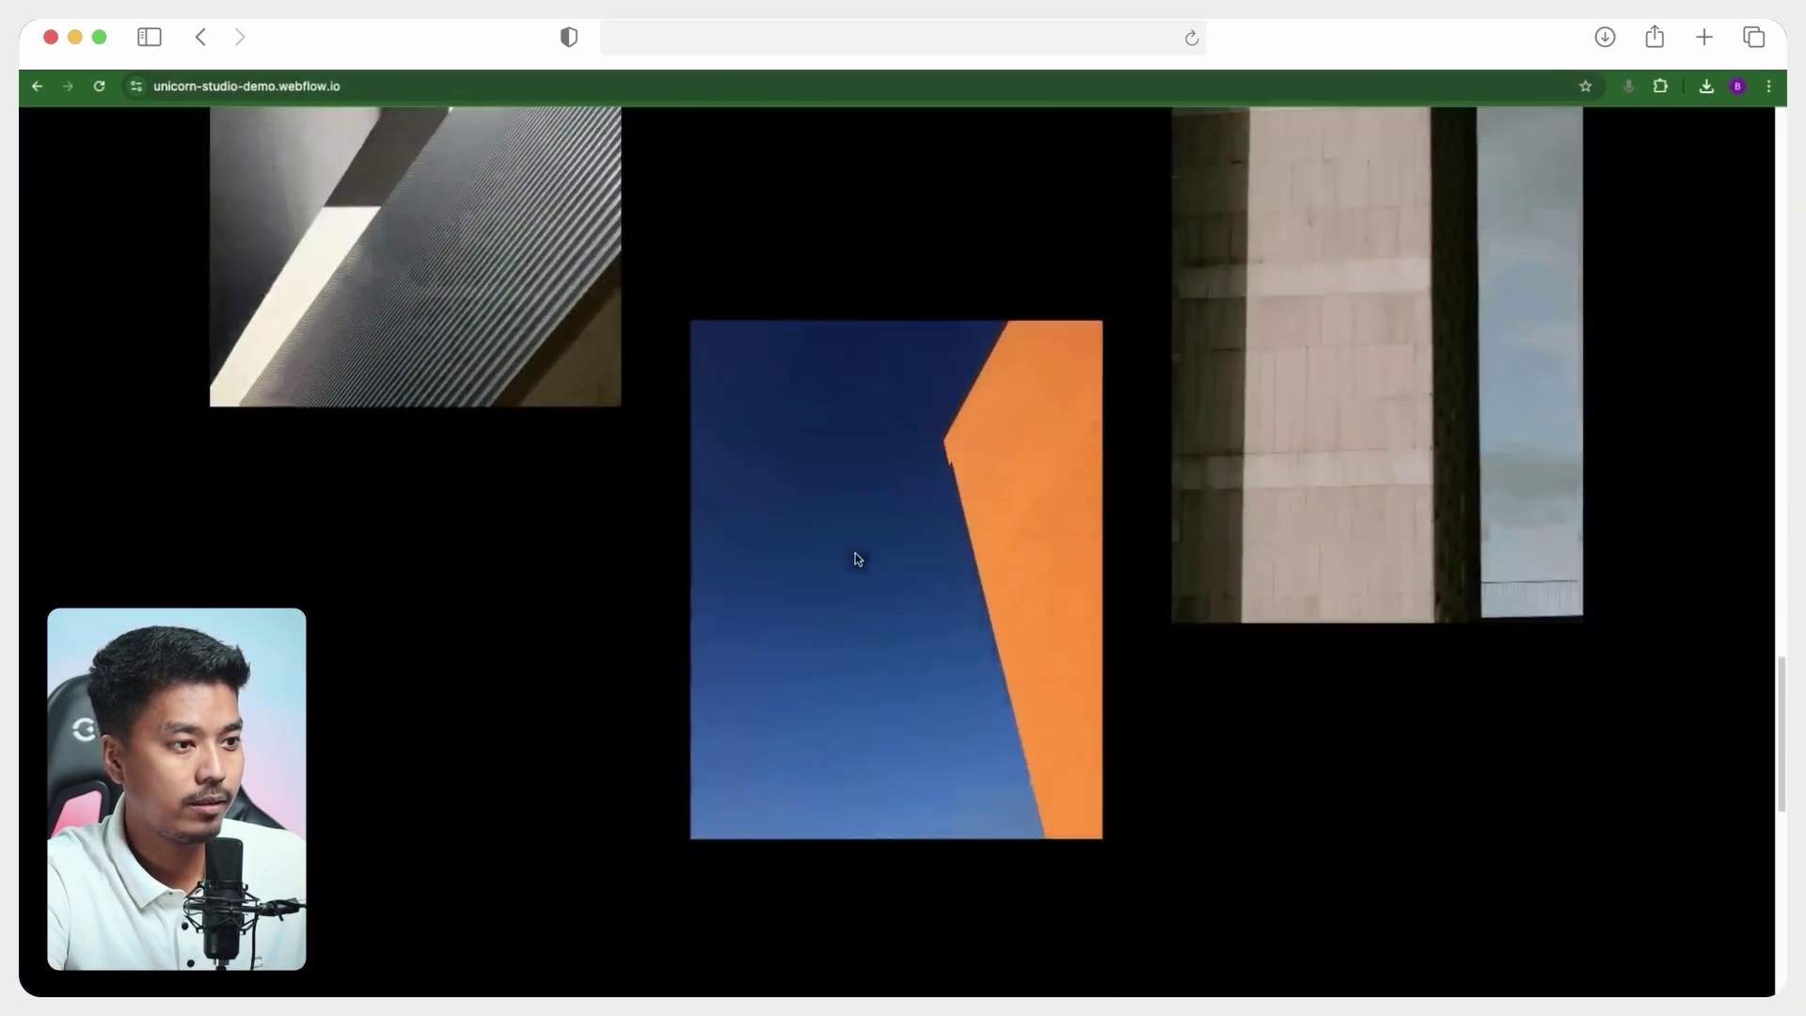
# - Scroll through the live site's image grid and back up to the WebGL hero headline
pyautogui.scroll(-2, 856, 559)
pyautogui.scroll(8, 947, 524)
pyautogui.scroll(-12, 1012, 532)
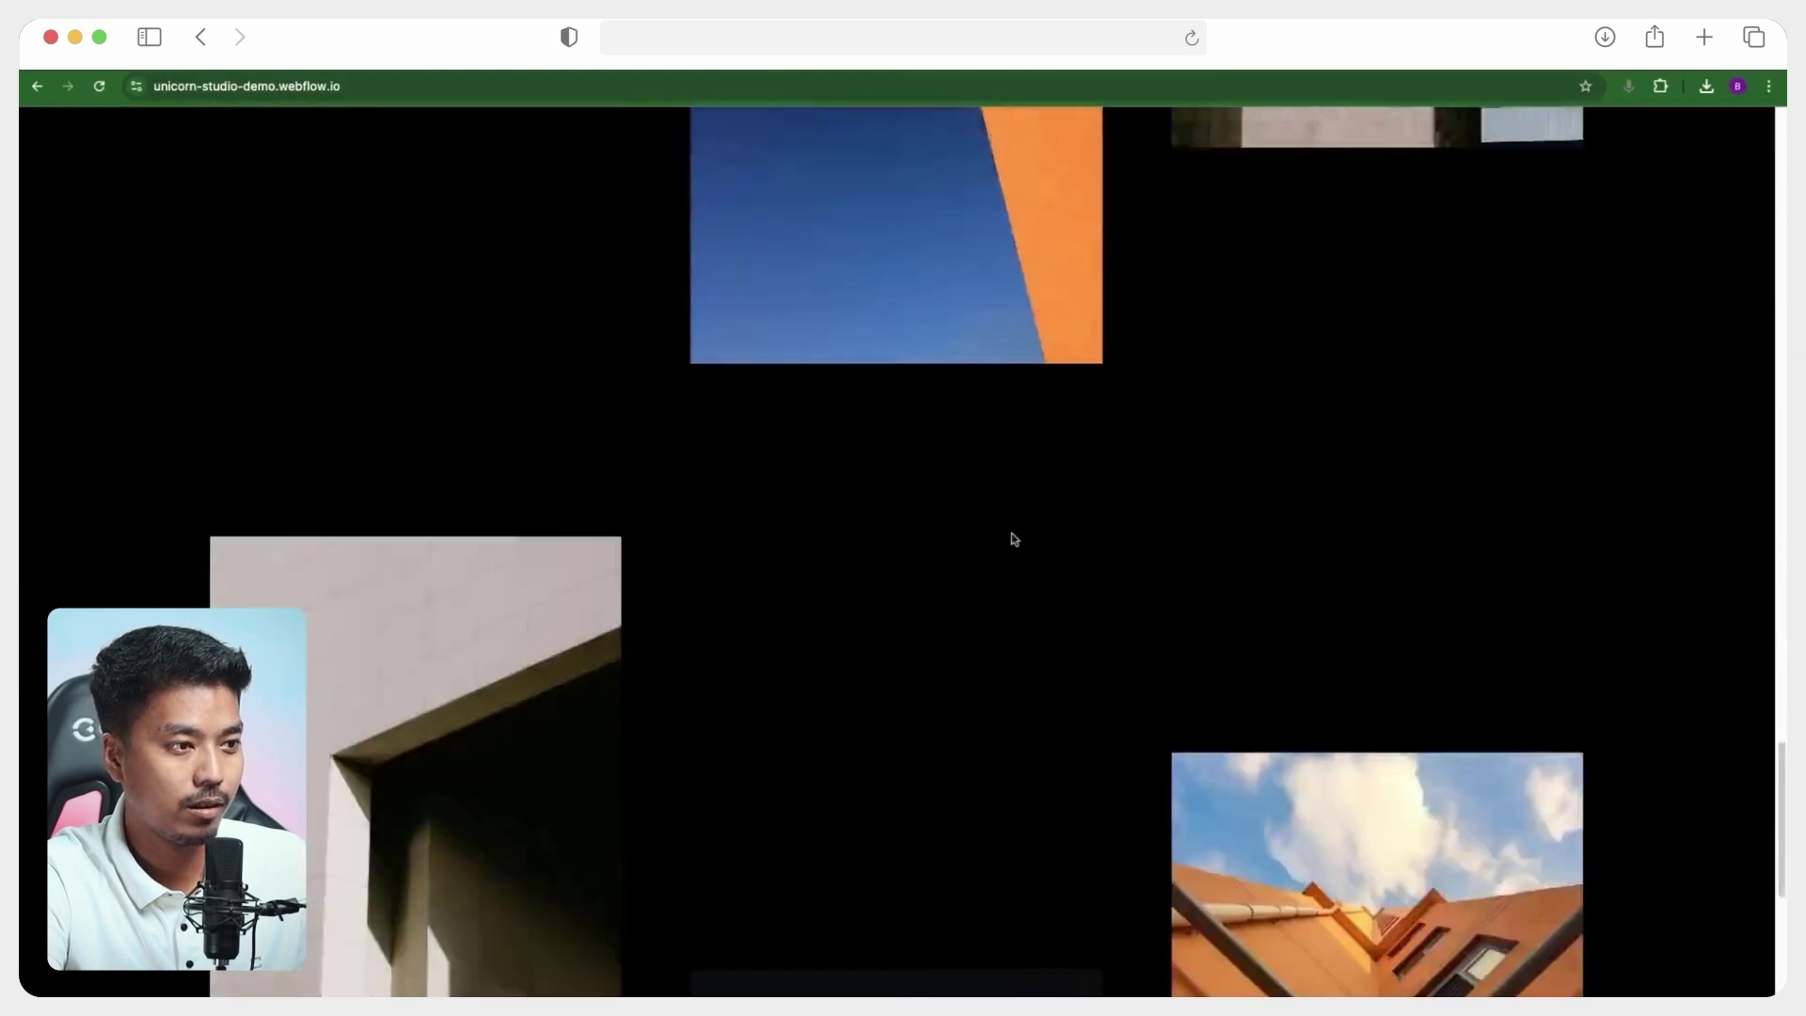
pyautogui.scroll(6, 1013, 533)
pyautogui.scroll(-6, 1009, 499)
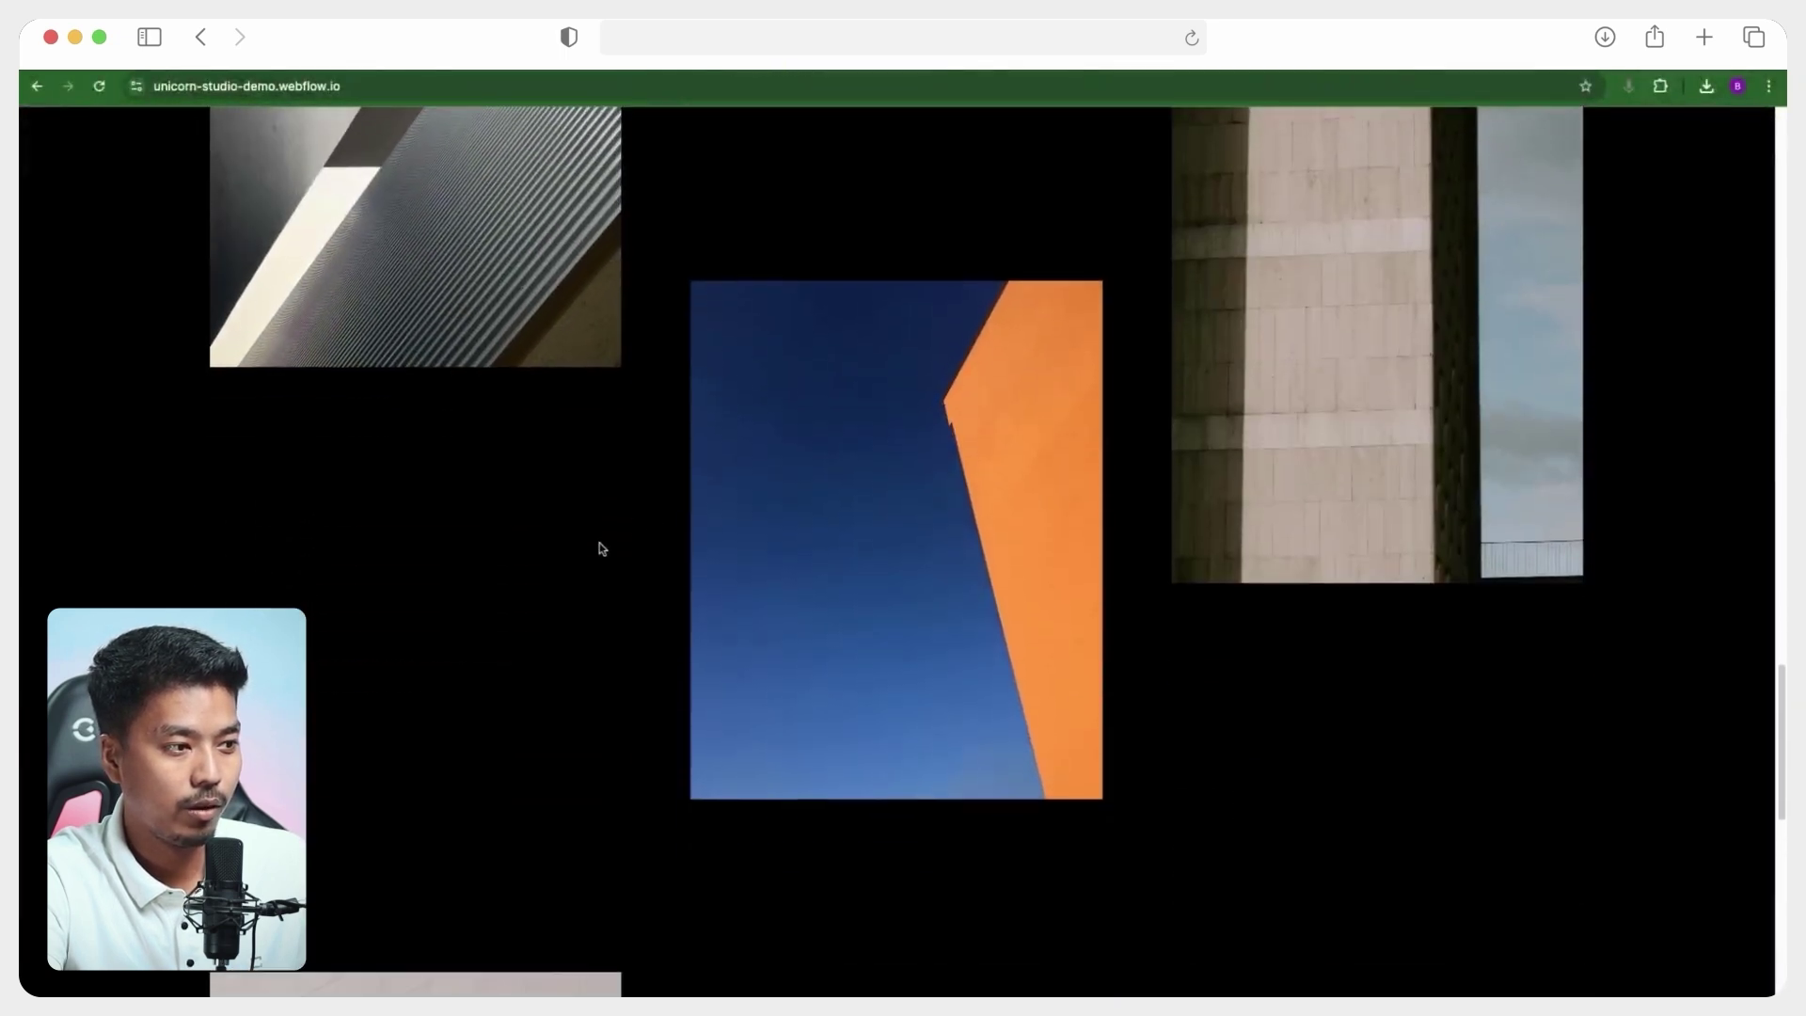
pyautogui.scroll(-5, 1277, 456)
pyautogui.scroll(20, 1141, 415)
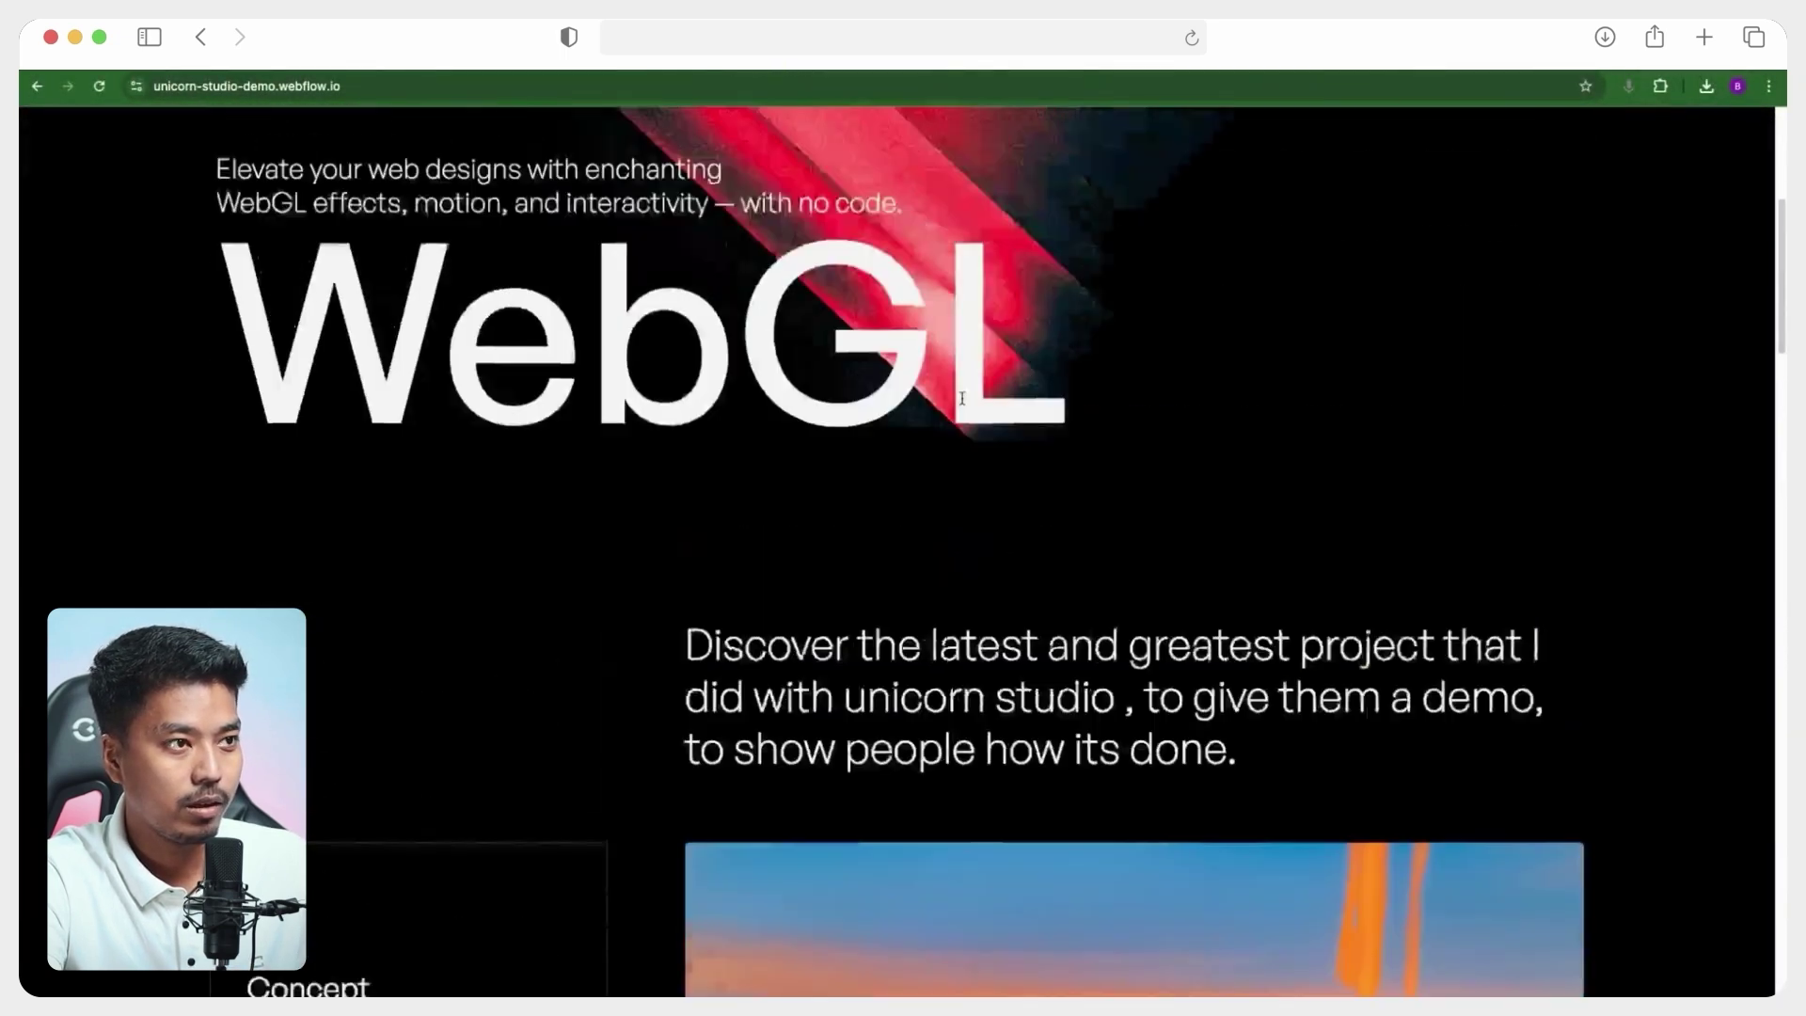